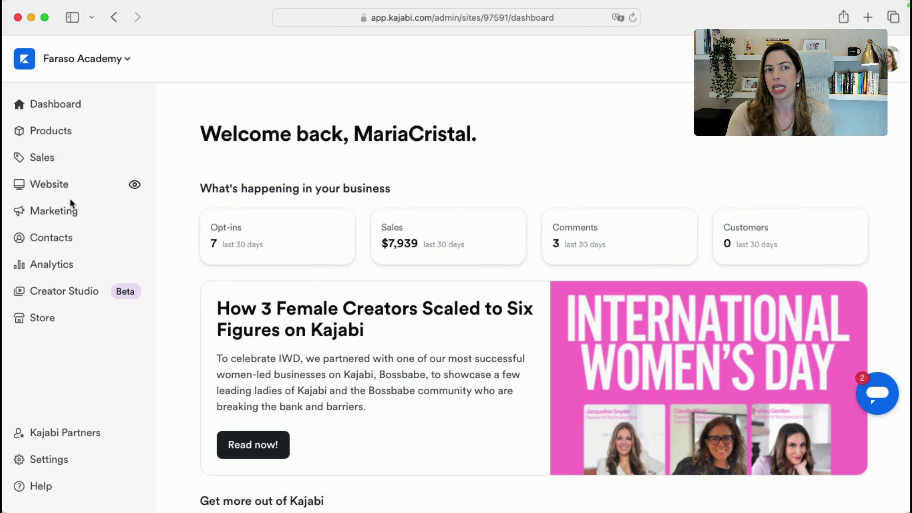
Go to Website > Pages and show the Landing tab listing the site's 86 landing pages
left_click(65, 188)
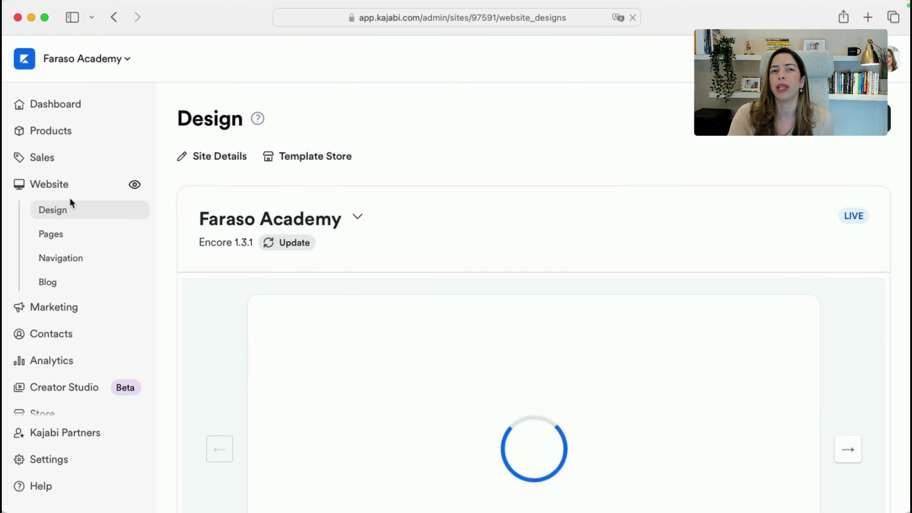
left_click(53, 237)
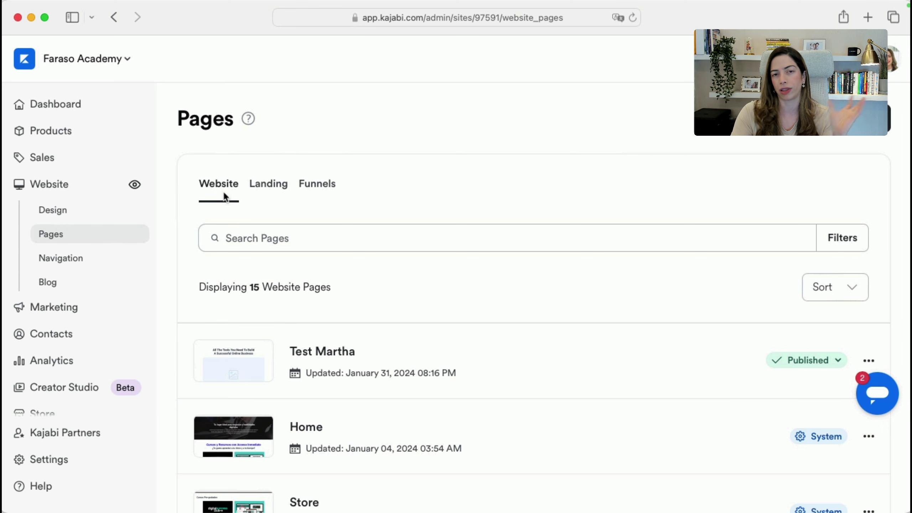
left_click(259, 190)
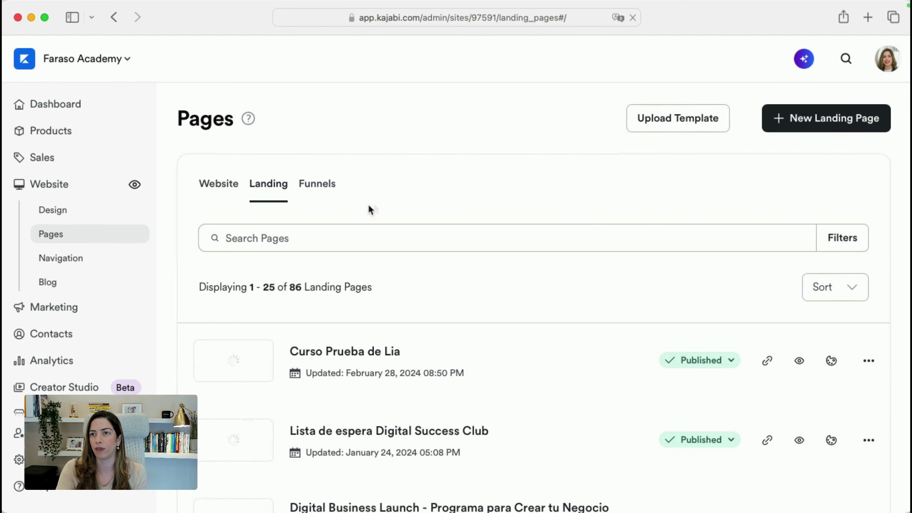
Start a new landing page and dismiss the Website Widgets announcement
left_click(818, 121)
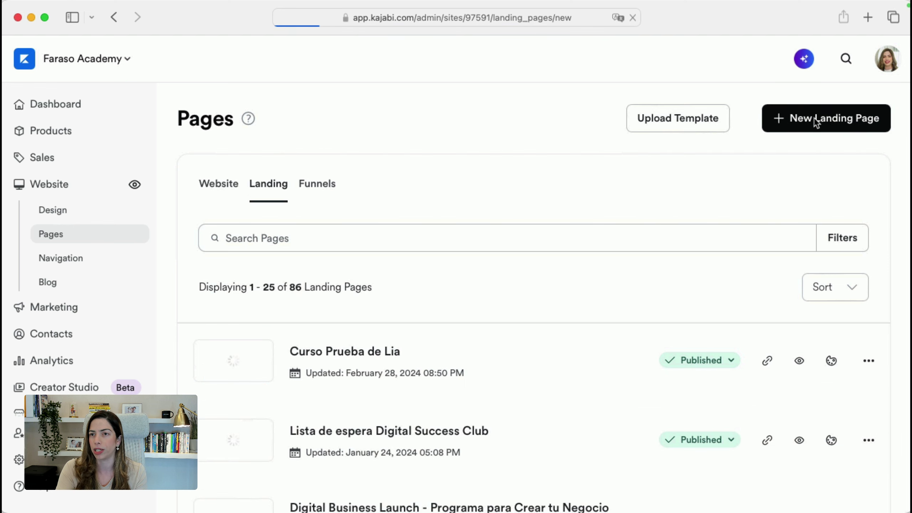
scroll(502, 276, "down", 3)
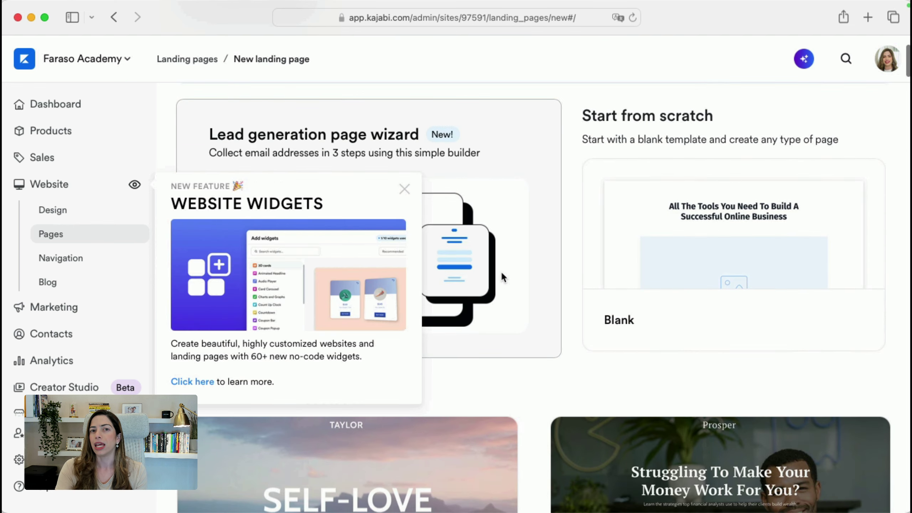
left_click(404, 189)
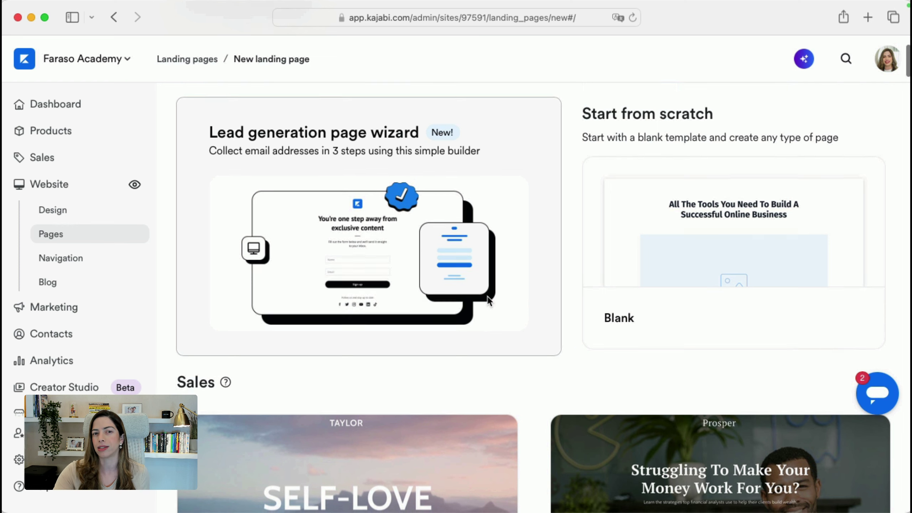
scroll(489, 301, "down", 5)
scroll(499, 351, "down", 4)
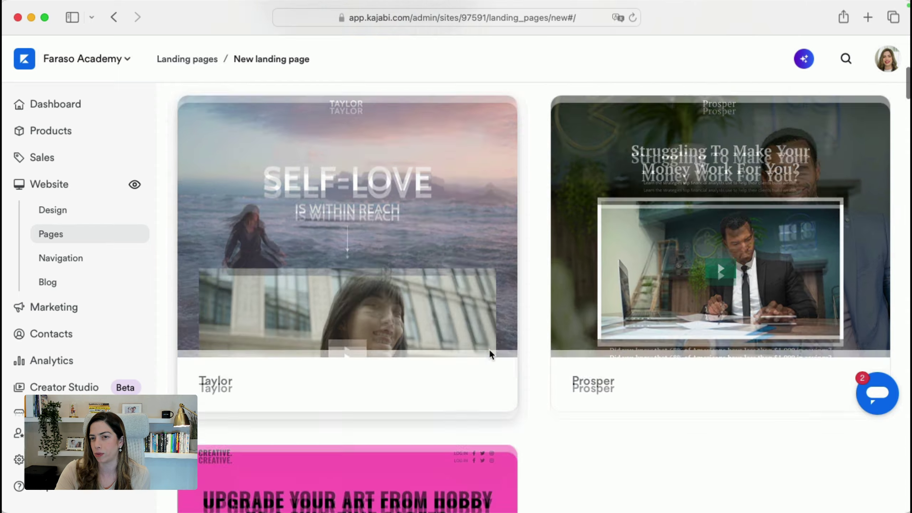
Preview the Prosper sales template and close the preview
left_click(677, 258)
scroll(366, 394, "down", 15)
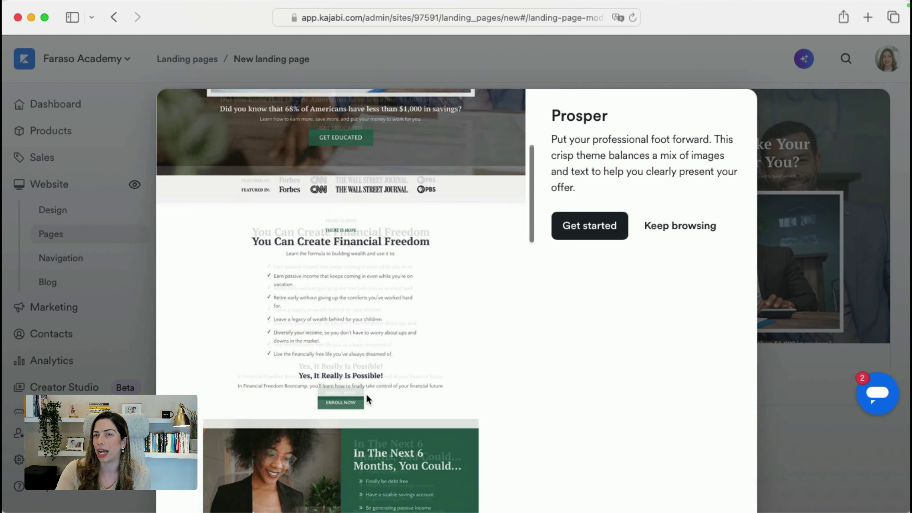
scroll(366, 394, "down", 15)
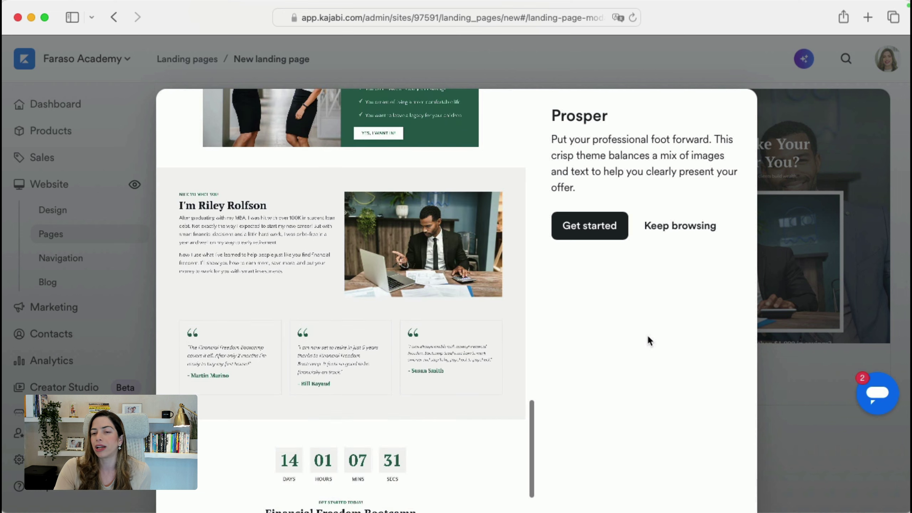
left_click(804, 332)
scroll(324, 384, "down", 10)
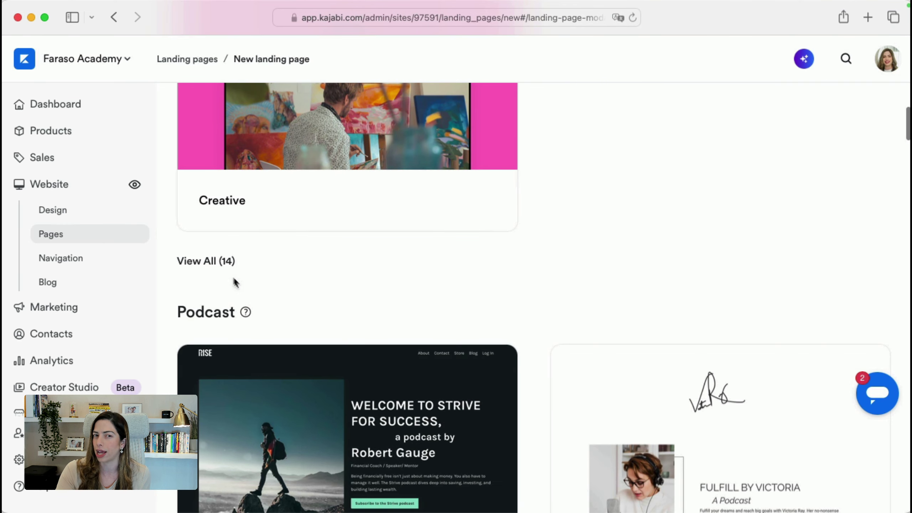
Expand all 14 Creative templates and scroll down the gallery to the Podcast templates
left_click(220, 267)
scroll(651, 296, "up", 5)
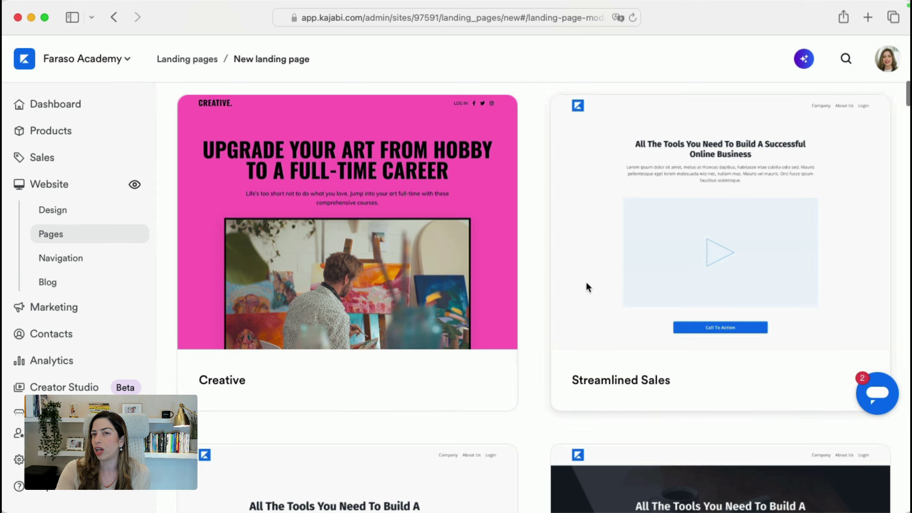
scroll(586, 284, "down", 5)
scroll(377, 337, "down", 10)
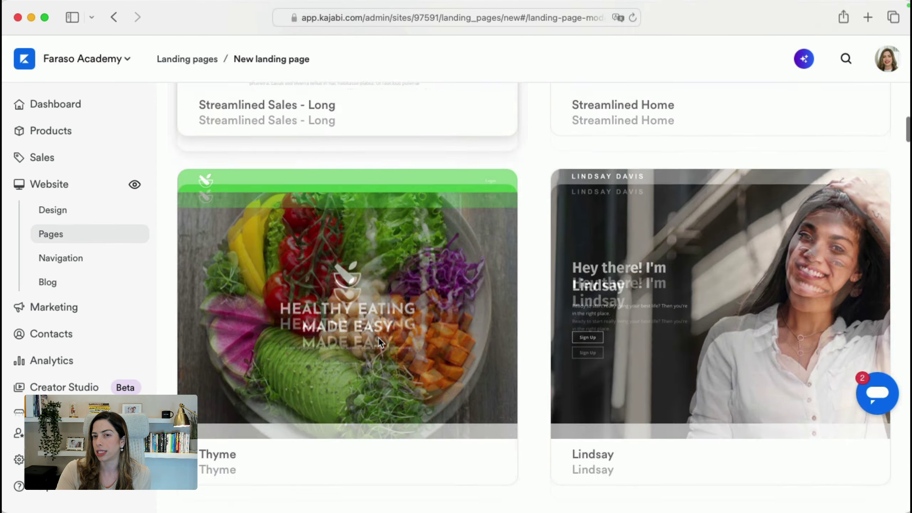
scroll(390, 362, "down", 8)
scroll(391, 373, "down", 3)
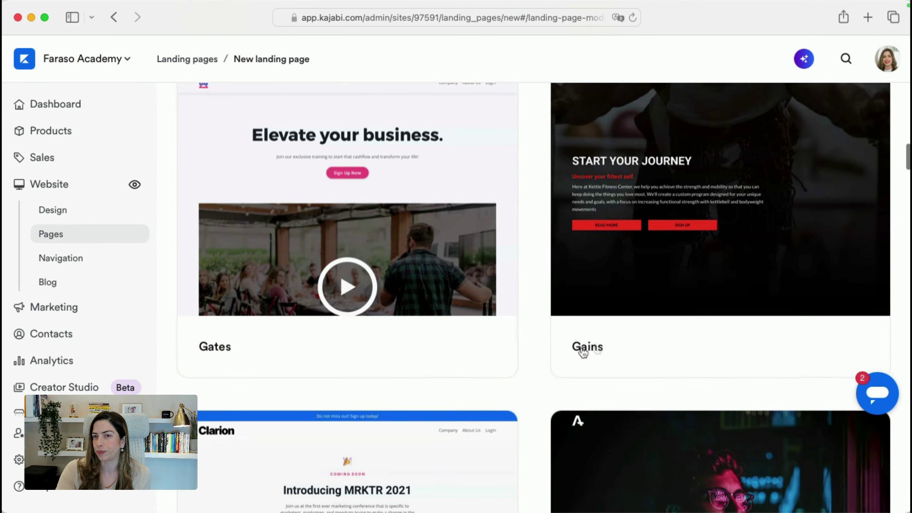
scroll(460, 431, "down", 10)
scroll(457, 428, "down", 10)
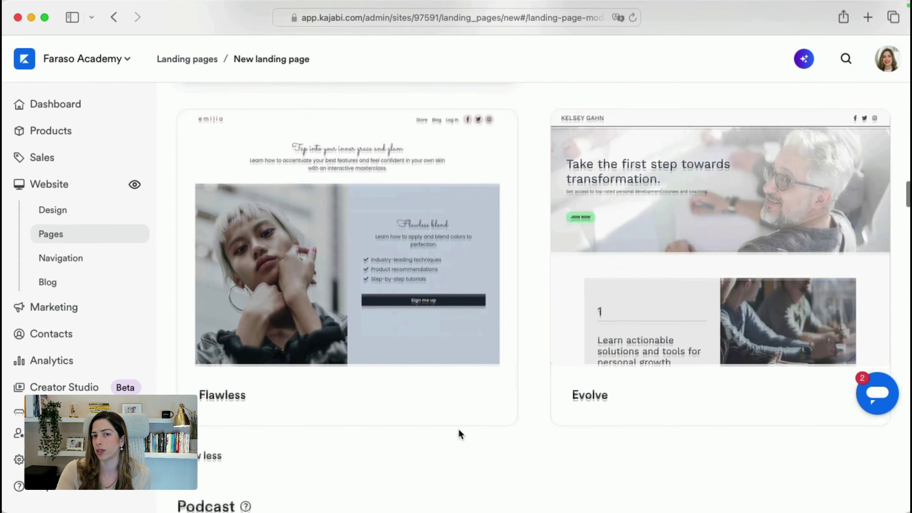
scroll(284, 340, "down", 5)
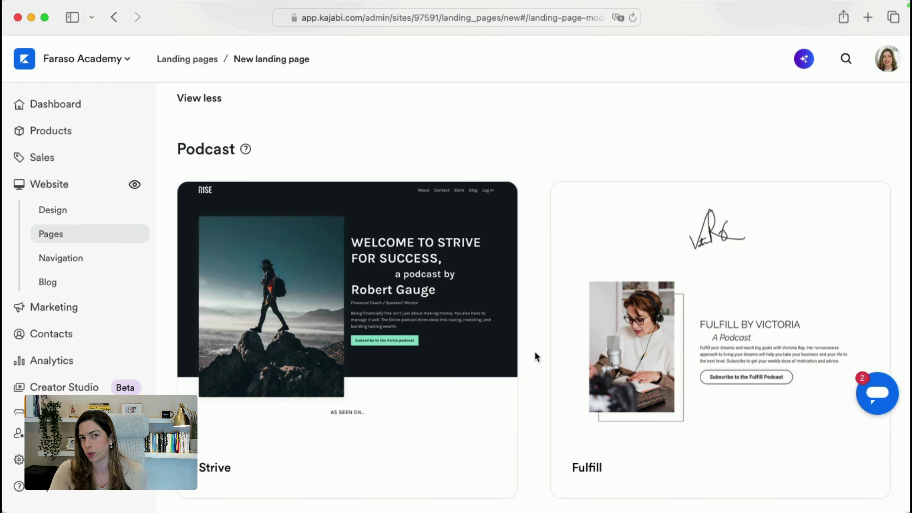
scroll(534, 350, "down", 5)
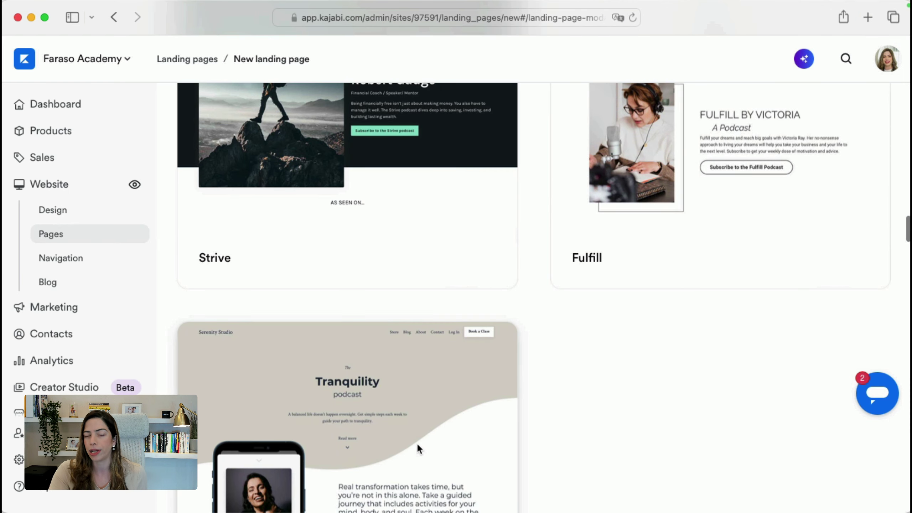
scroll(418, 443, "down", 10)
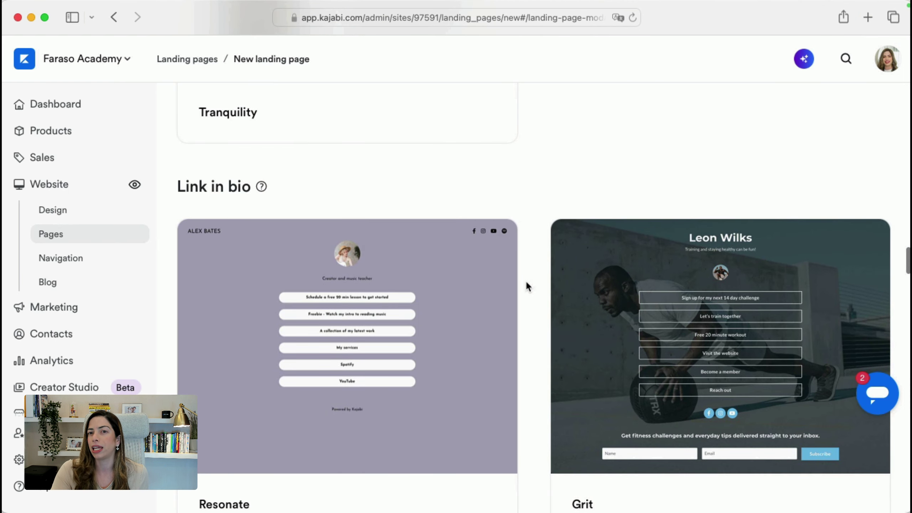
scroll(527, 284, "down", 3)
scroll(526, 296, "up", 2)
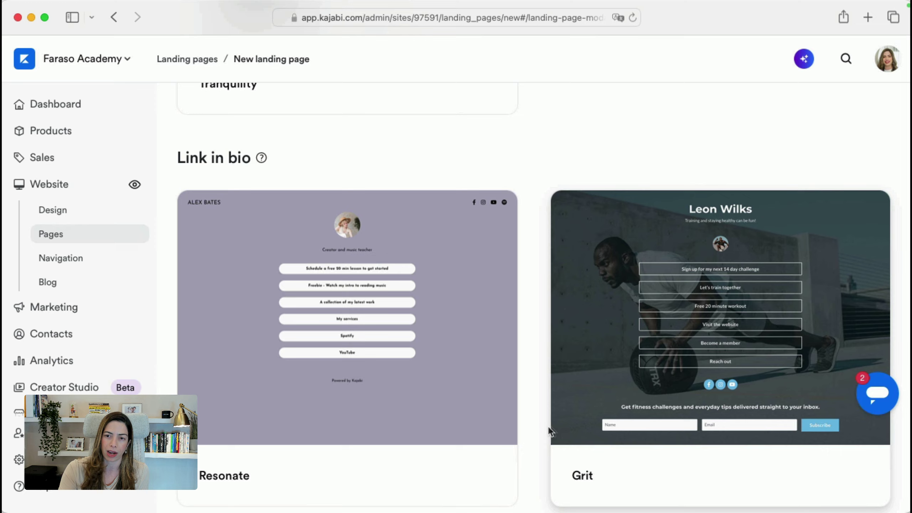
scroll(543, 426, "down", 10)
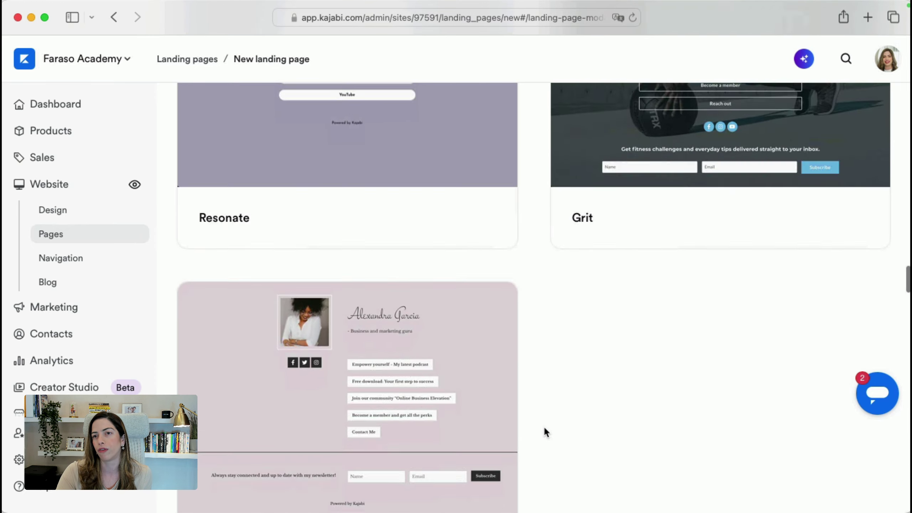
scroll(495, 329, "down", 10)
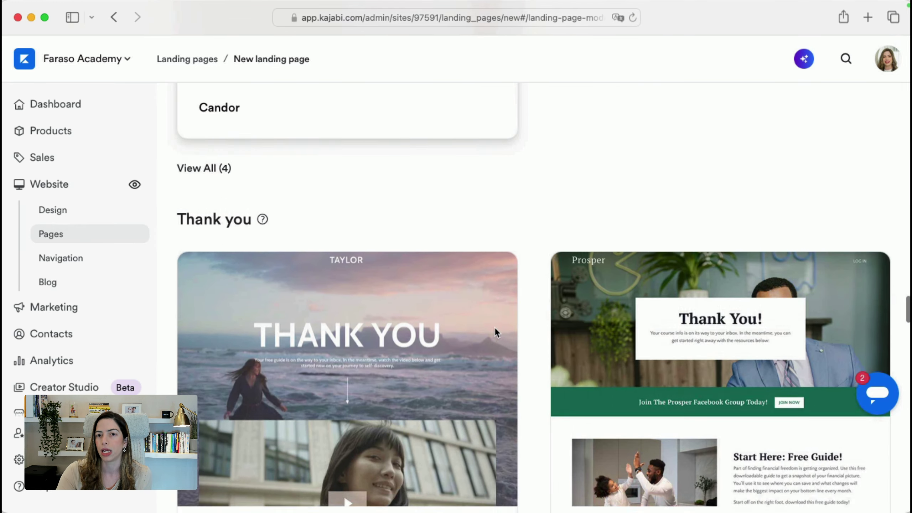
scroll(448, 344, "down", 15)
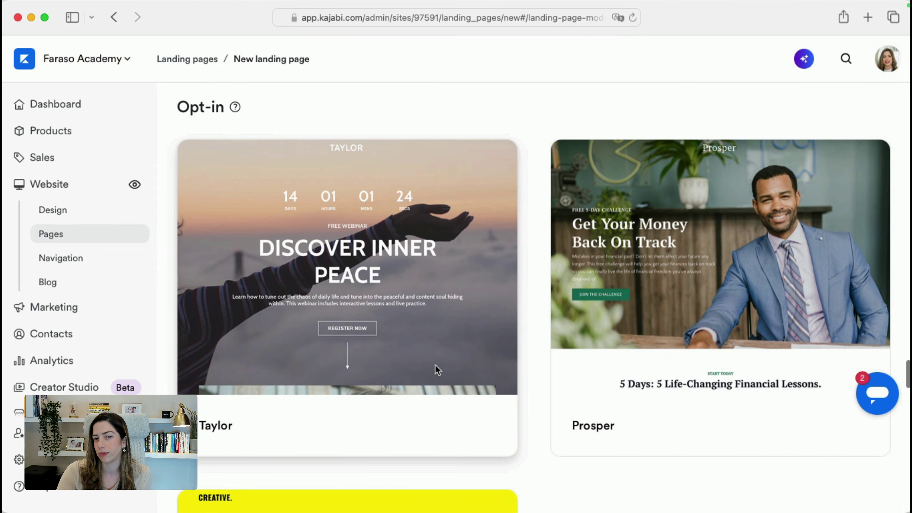
left_click(435, 365)
scroll(421, 342, "down", 8)
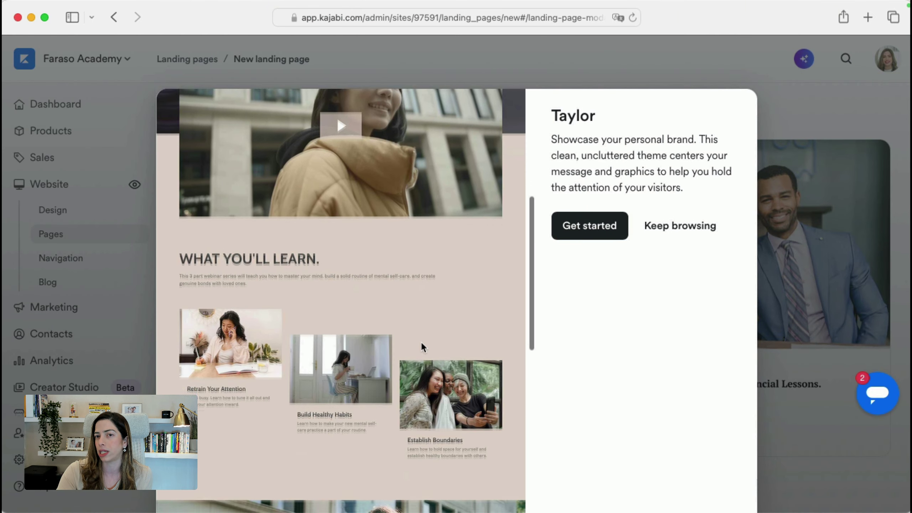
scroll(420, 340, "down", 5)
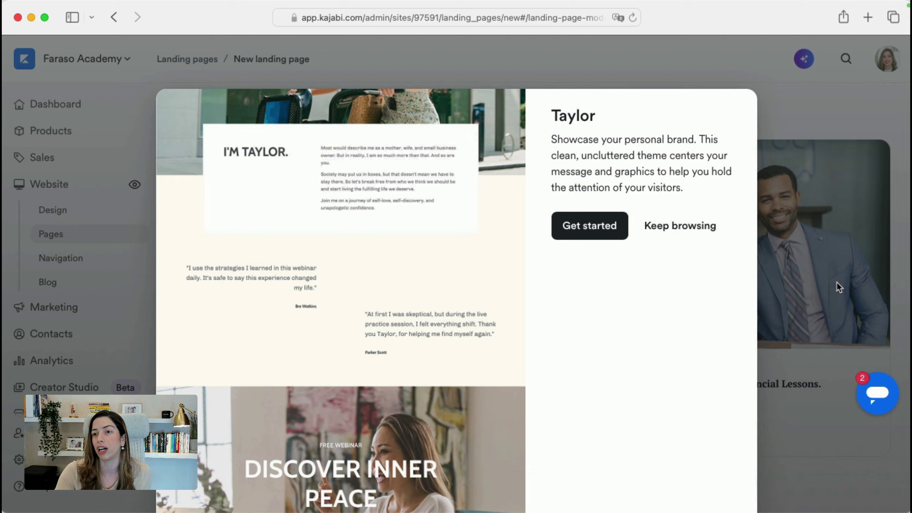
left_click(836, 282)
left_click(777, 288)
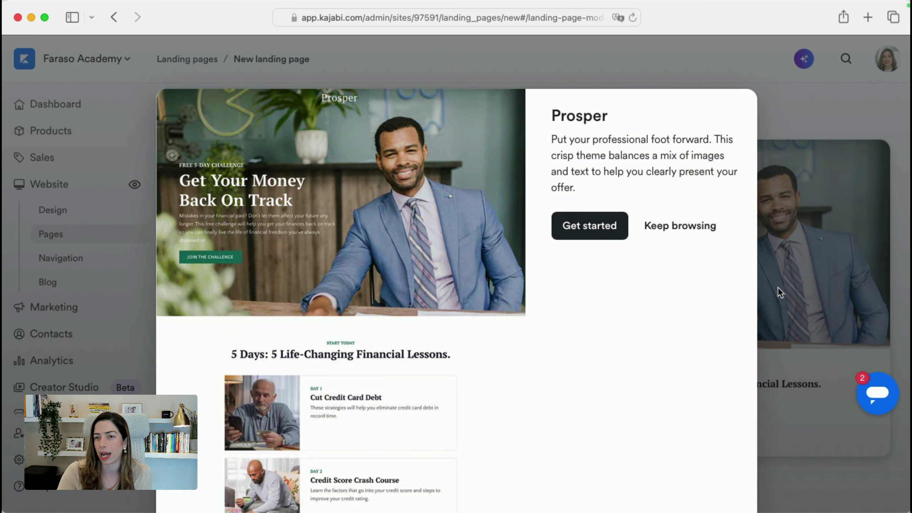
left_click(809, 276)
scroll(406, 402, "down", 6)
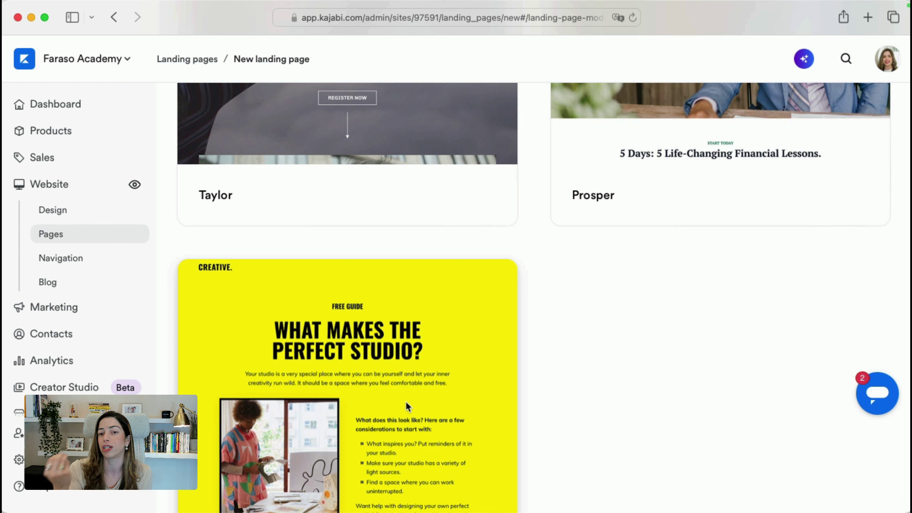
scroll(406, 405, "down", 1)
scroll(406, 402, "down", 3)
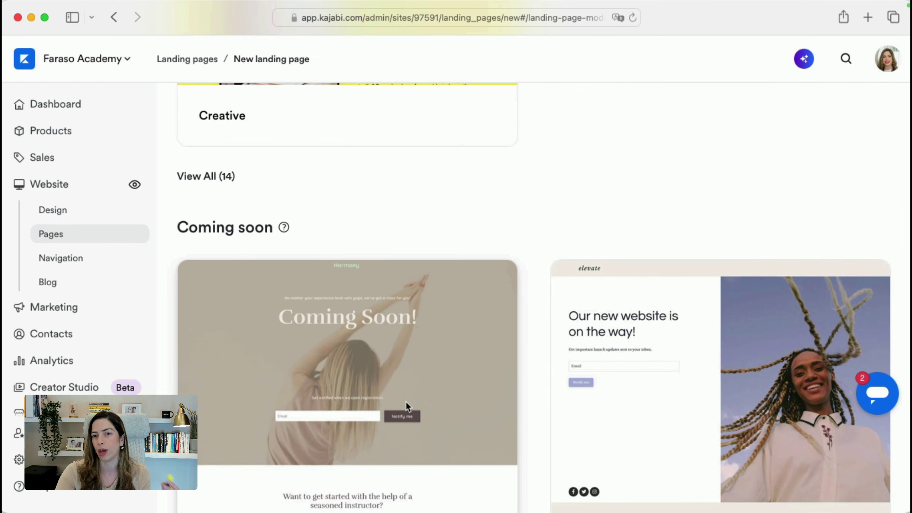
scroll(406, 401, "down", 4)
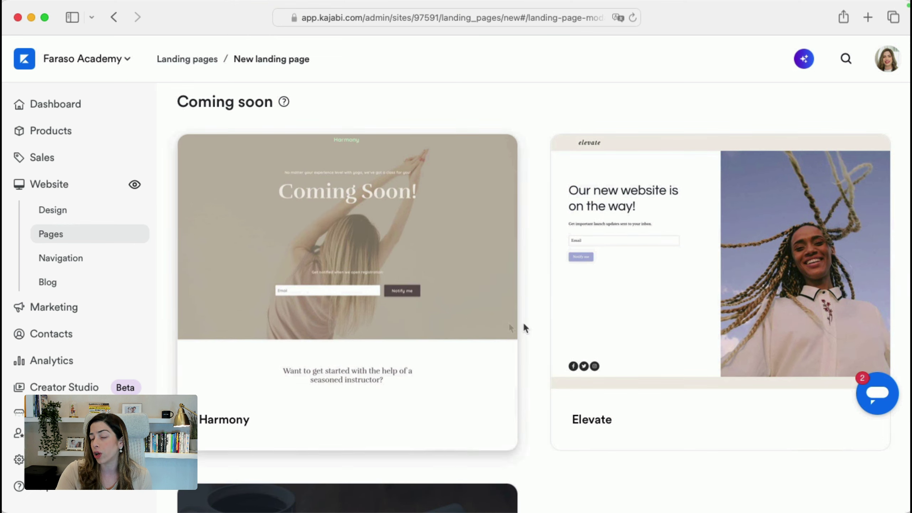
scroll(391, 374, "down", 5)
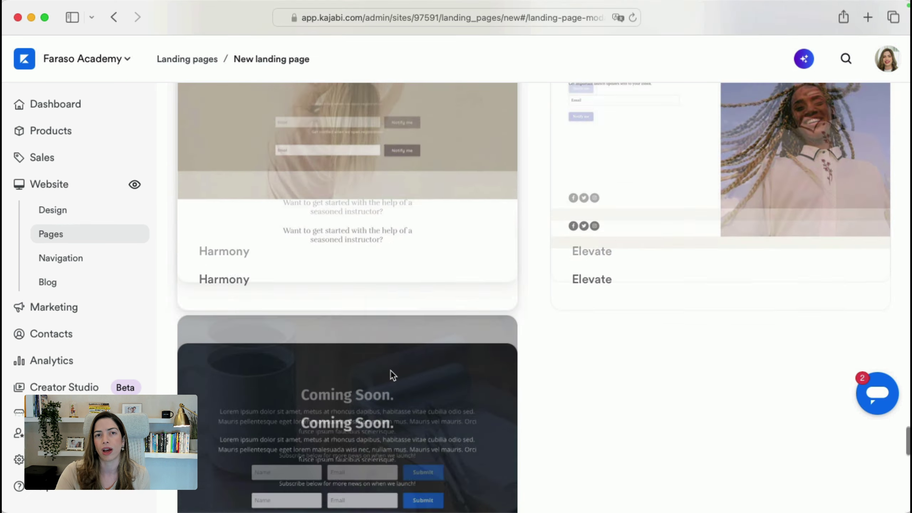
scroll(392, 362, "down", 5)
scroll(424, 305, "down", 10)
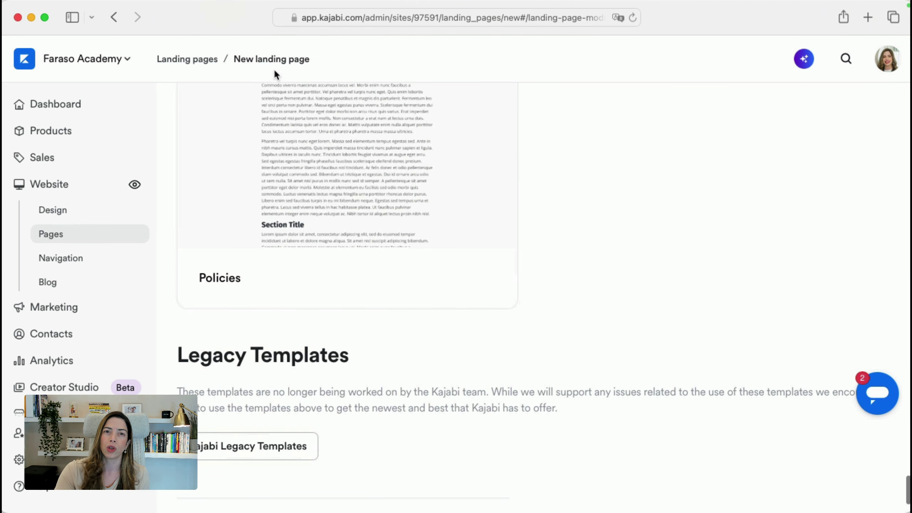
Switch to the Website pages tab, cancel a new website page, and scroll through the 15 pages
left_click(198, 63)
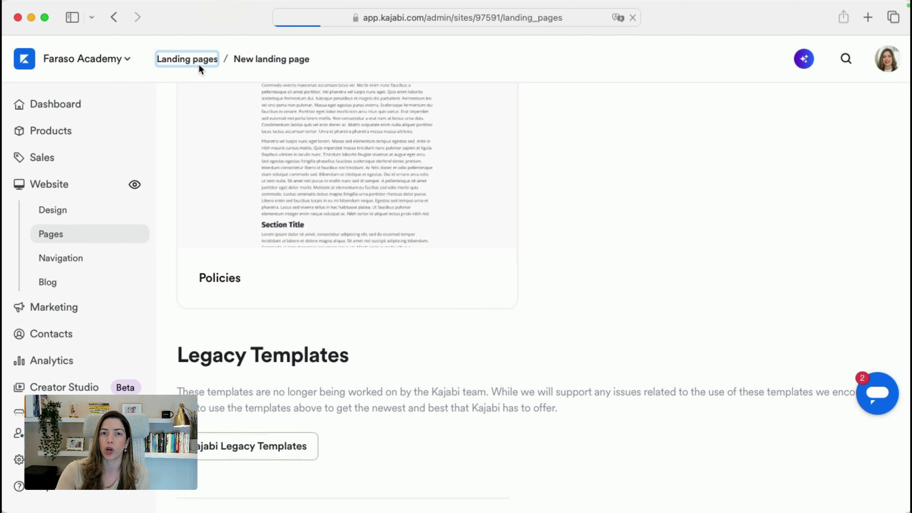
left_click(207, 185)
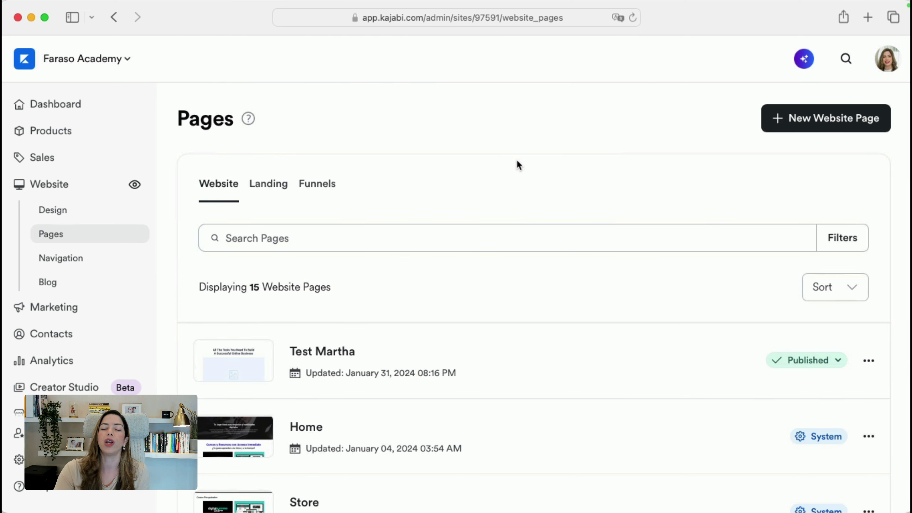
left_click(831, 119)
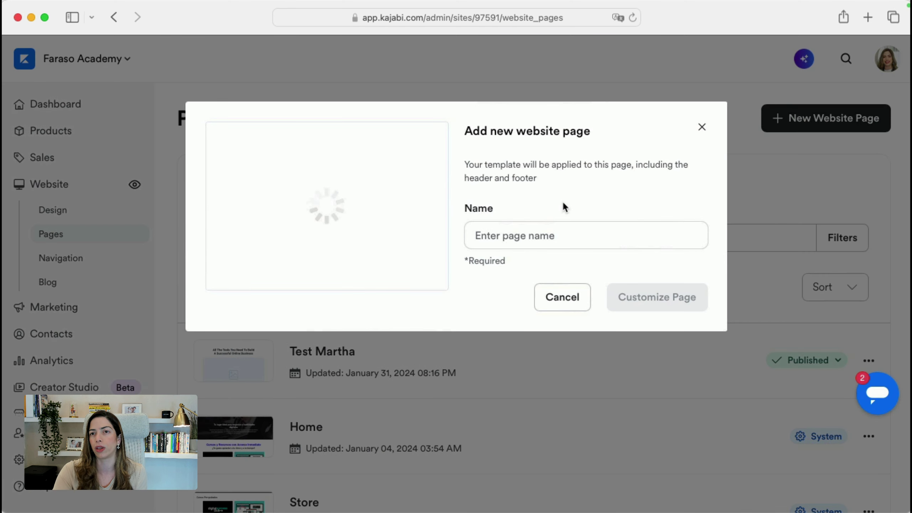
left_click(574, 305)
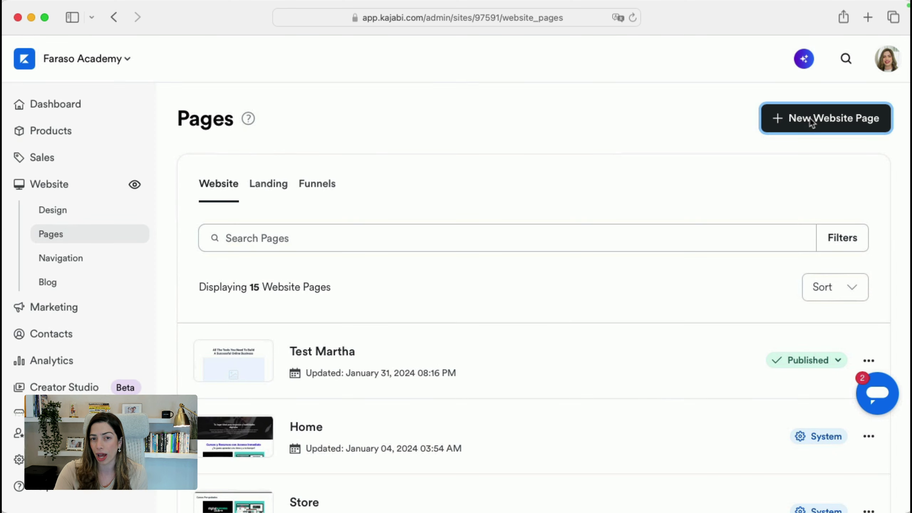
scroll(481, 273, "down", 5)
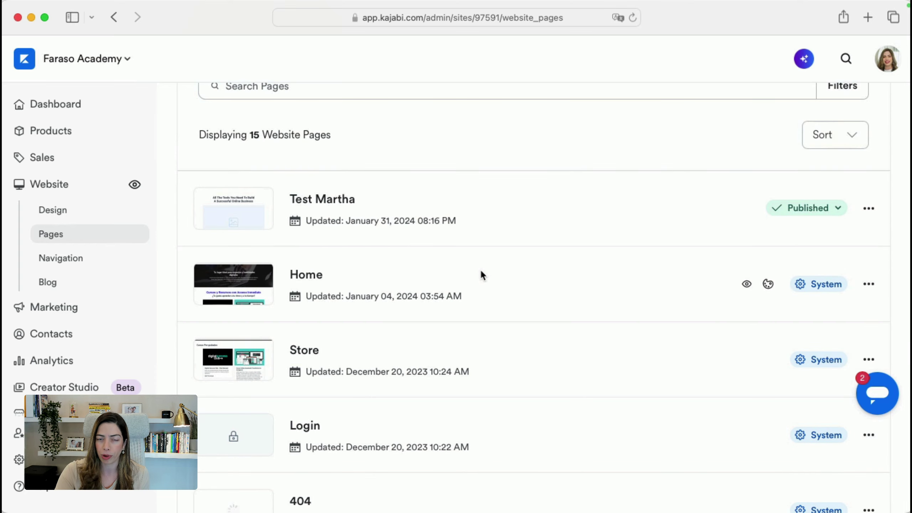
scroll(481, 273, "down", 3)
scroll(385, 233, "down", 10)
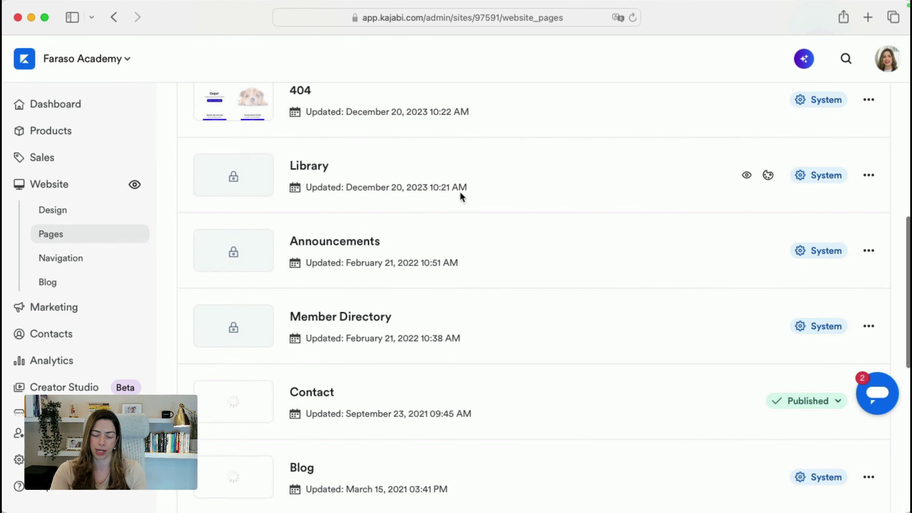
key("super+t")
type("mariat")
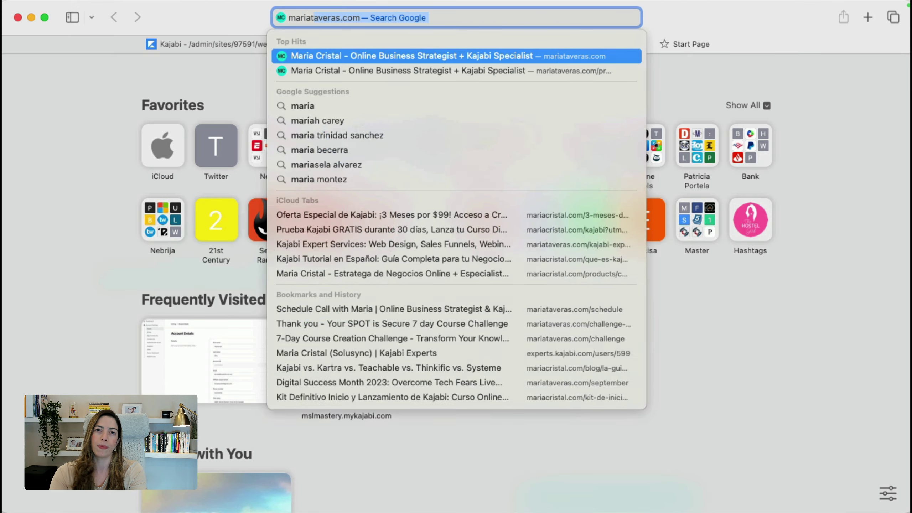
type("averas.com/login")
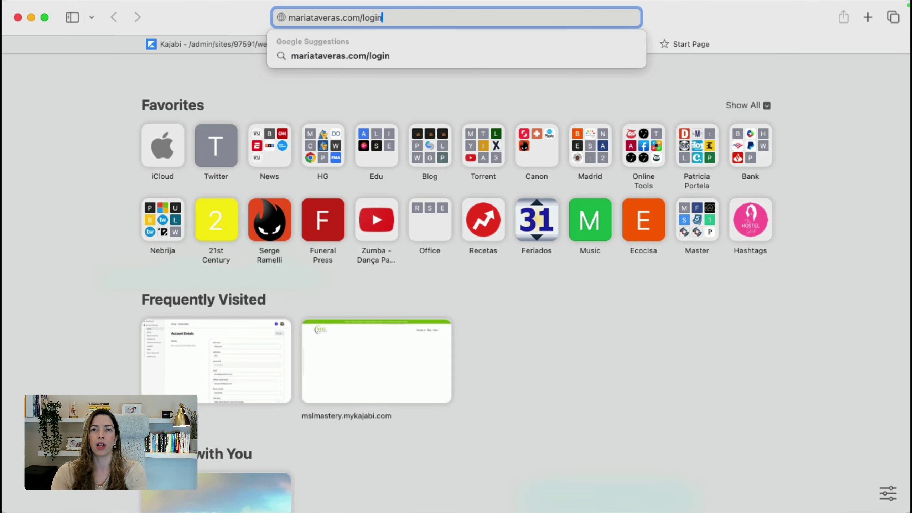
key("Return")
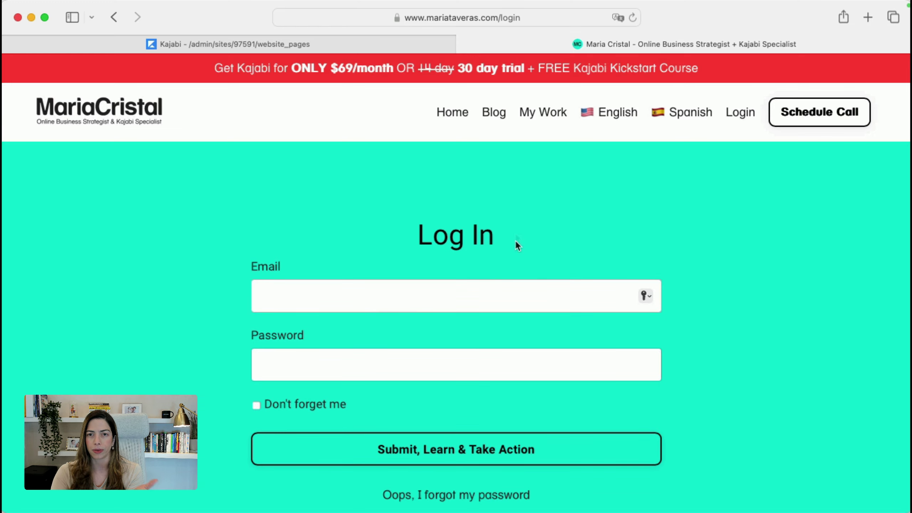
left_click(418, 17)
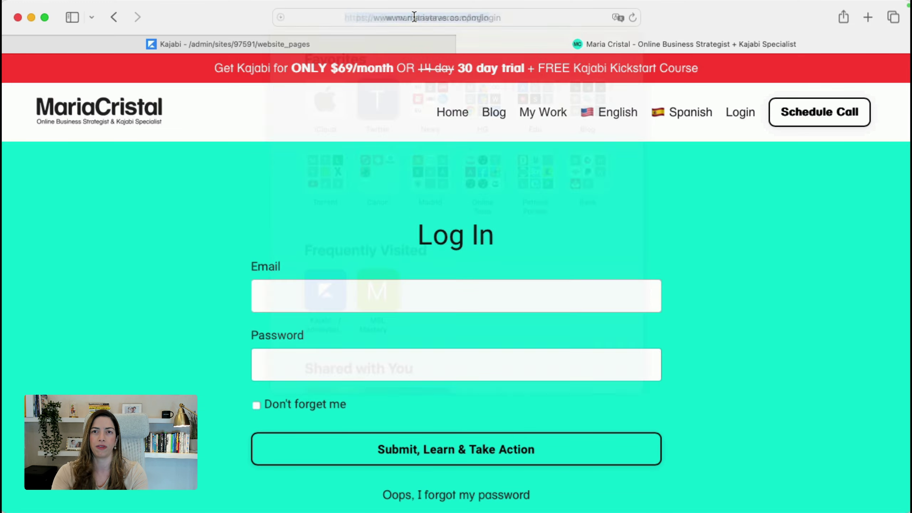
type("peakperfe")
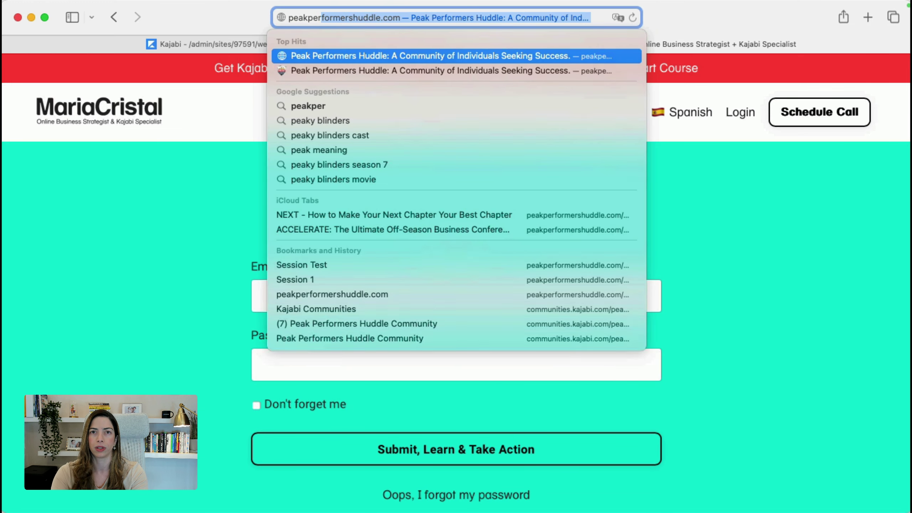
key("BackSpace")
key("BackSpace")
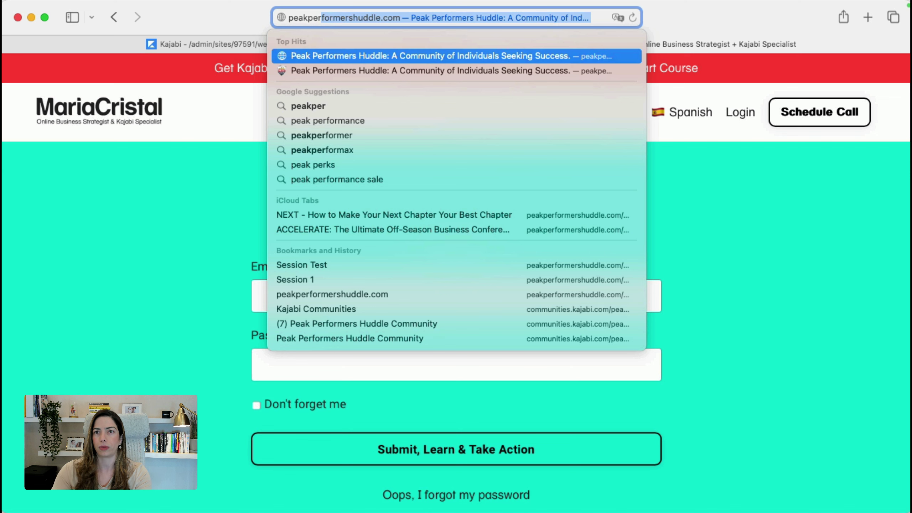
key("Right")
type("li")
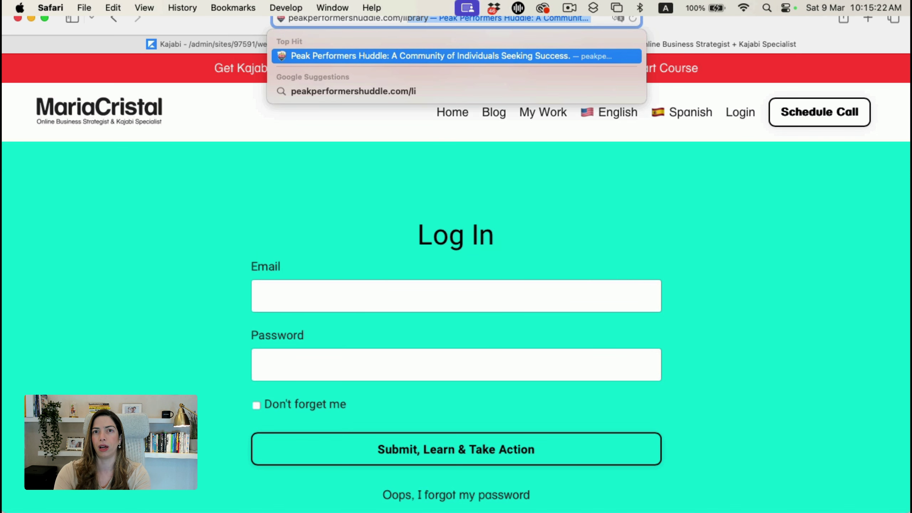
key("BackSpace")
type("ogin")
key("Return")
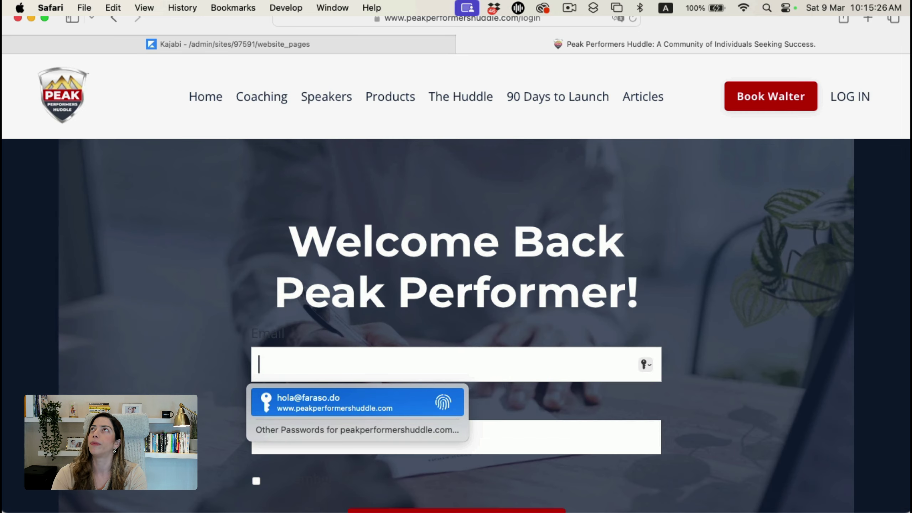
key("super+t")
type("top=")
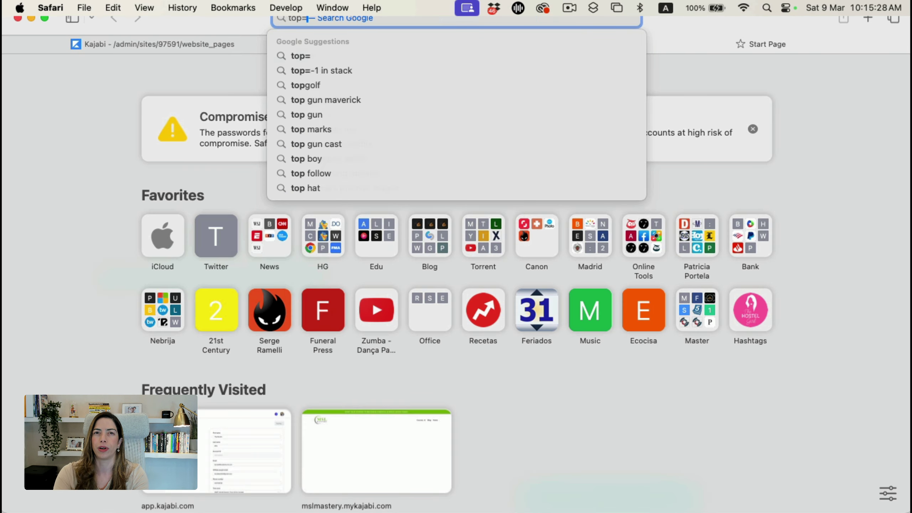
key("BackSpace")
type("-seller.com")
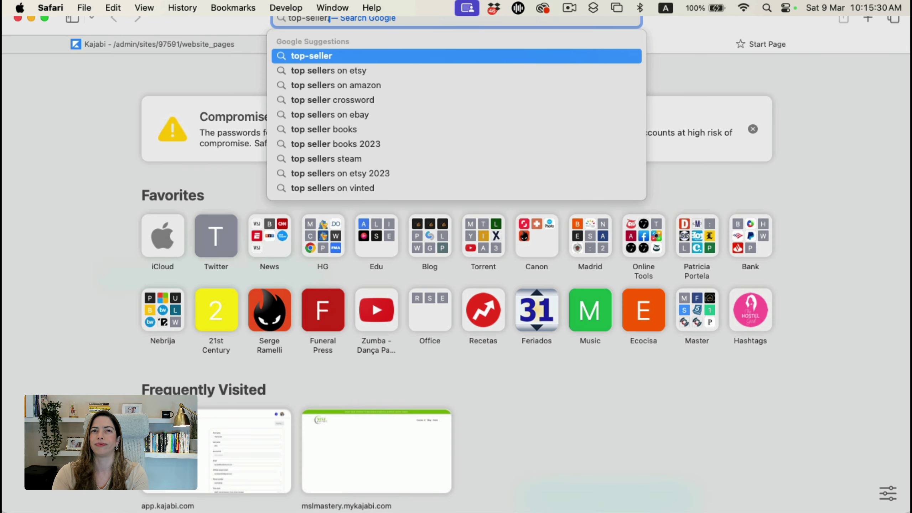
key("BackSpace")
key("BackSpace")
key("BackSpace")
key("BackSpace")
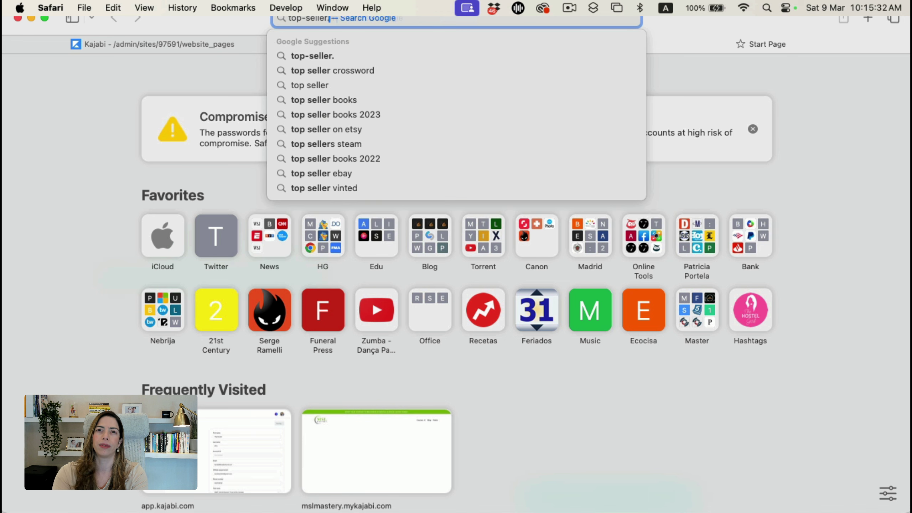
type(".mykajabi.com/log")
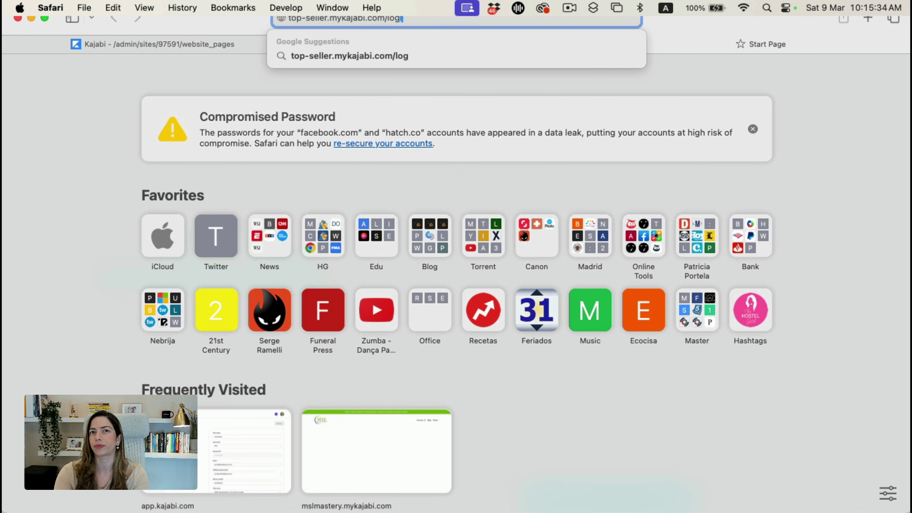
type("in")
key("Return")
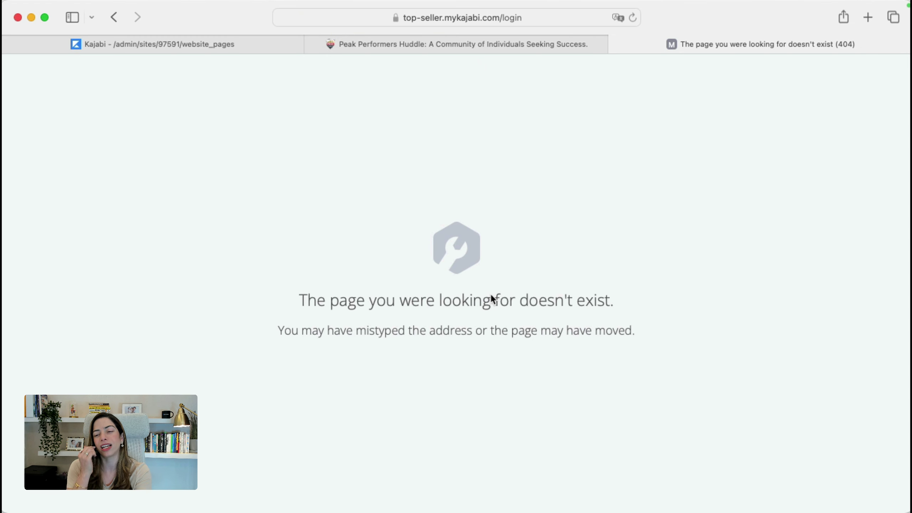
key("super+w")
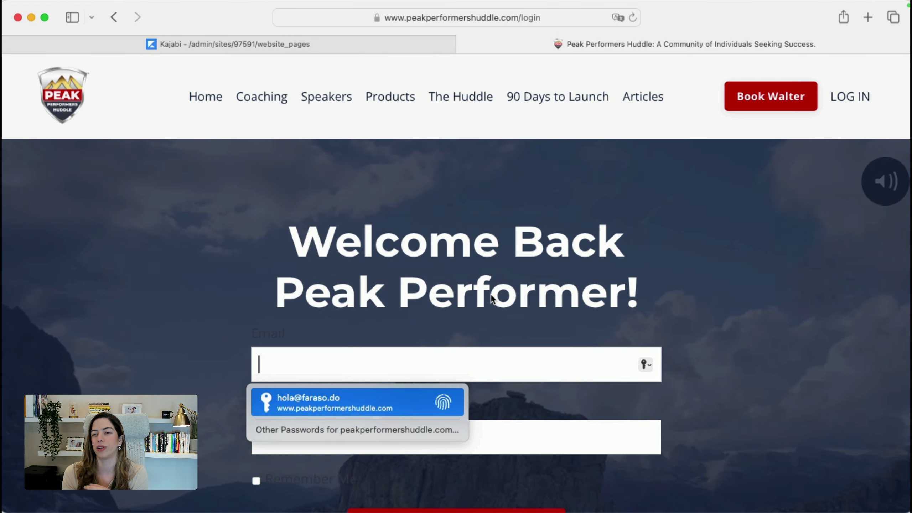
left_click(857, 332)
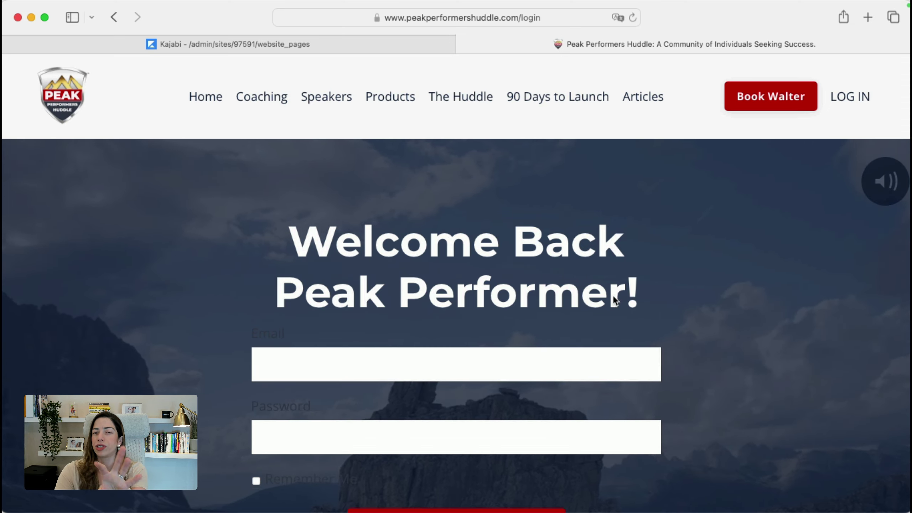
scroll(614, 299, "down", 5)
scroll(612, 295, "up", 5)
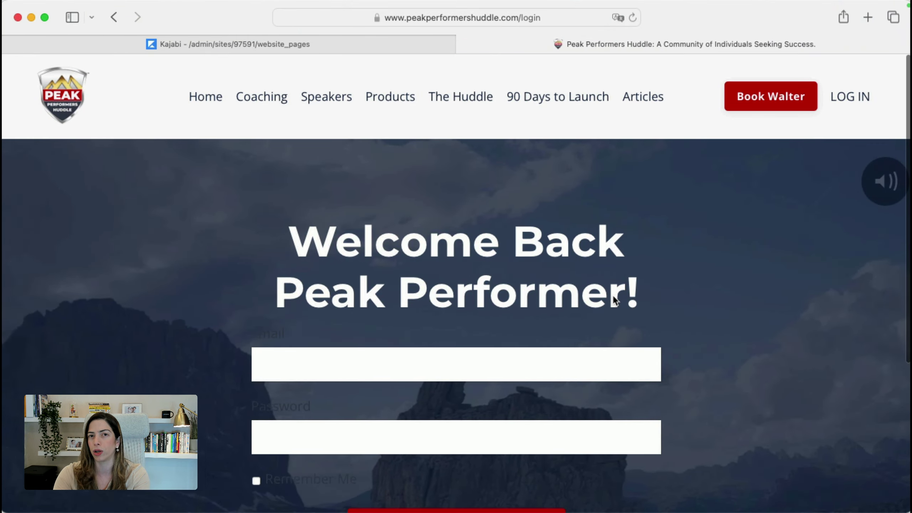
key("super+t")
type("elartedorm")
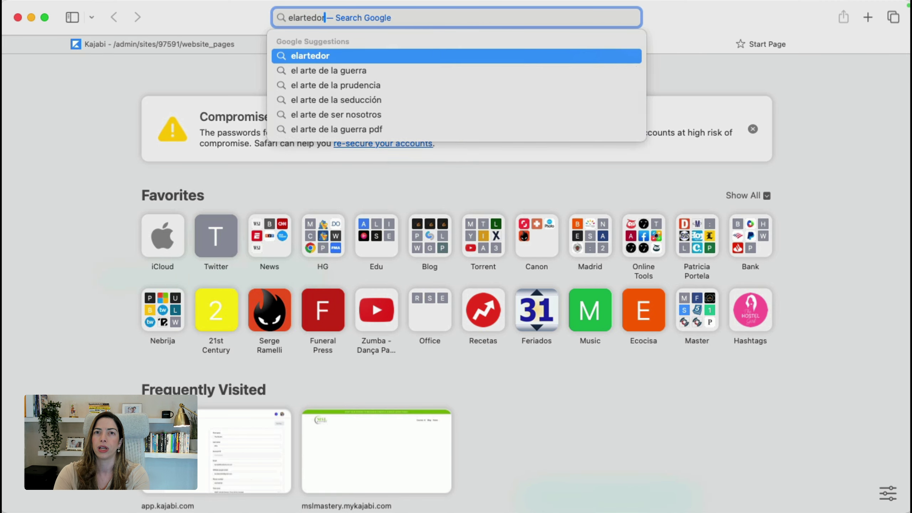
key("BackSpace")
key("BackSpace")
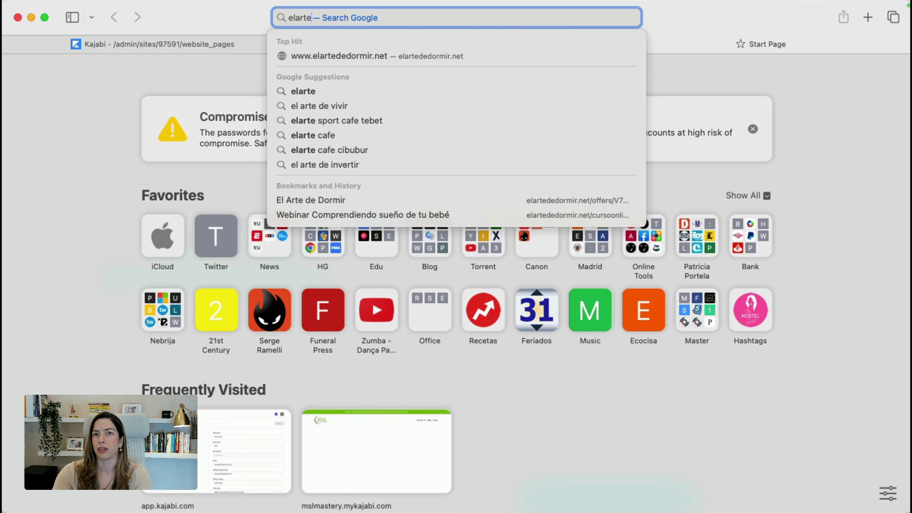
type("dedormir.net/login")
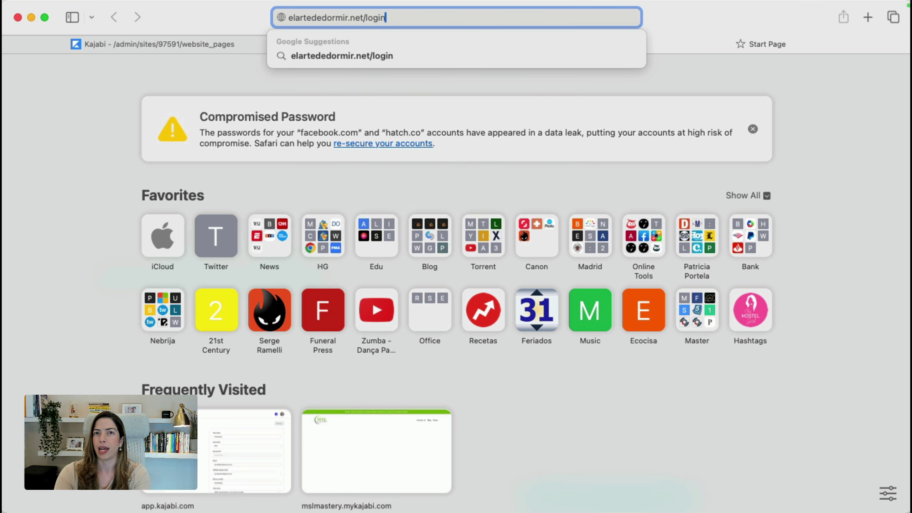
key("Return")
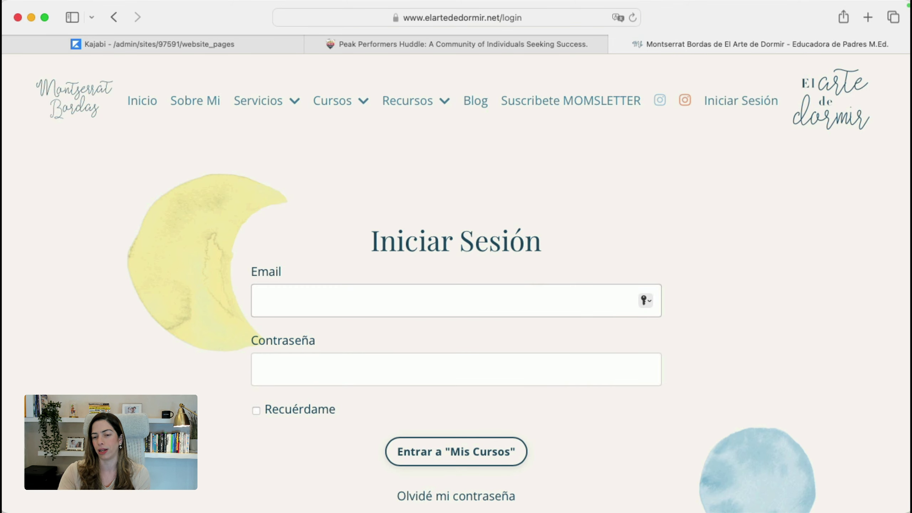
key("super+w")
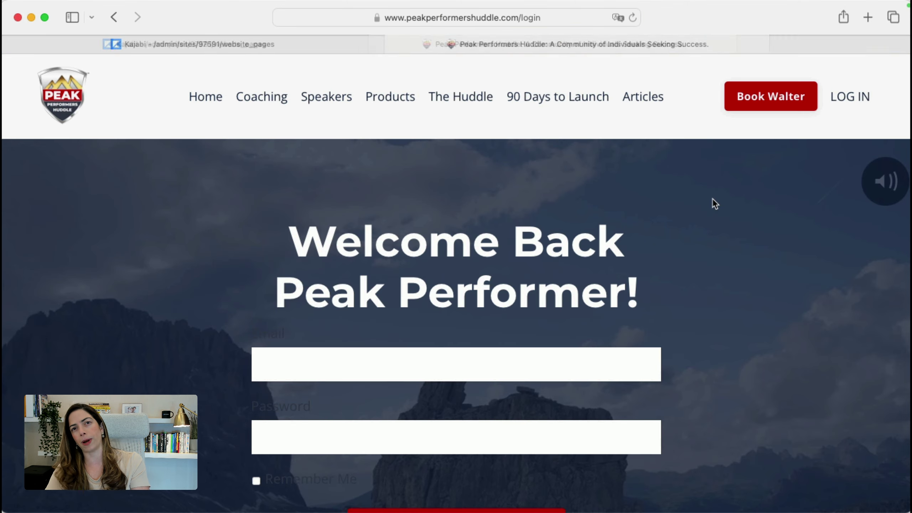
key("super+w")
scroll(460, 263, "up", 8)
Return from the Create your website slide to Kajabi's landing pages list
scroll(461, 264, "up", 5)
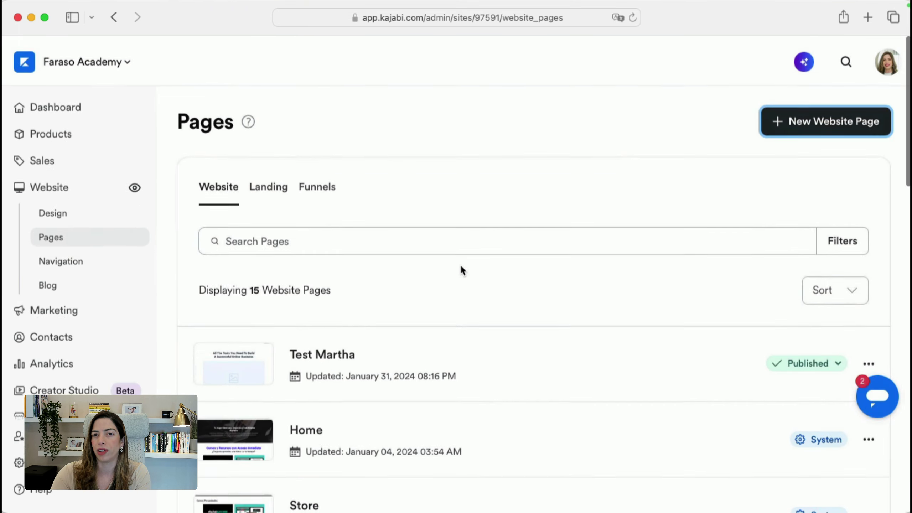
key("super+Tab")
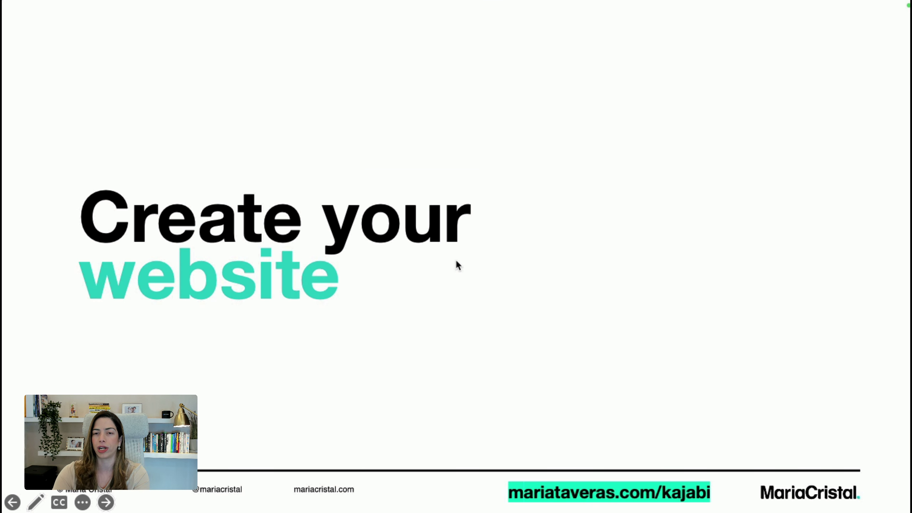
key("super+Tab")
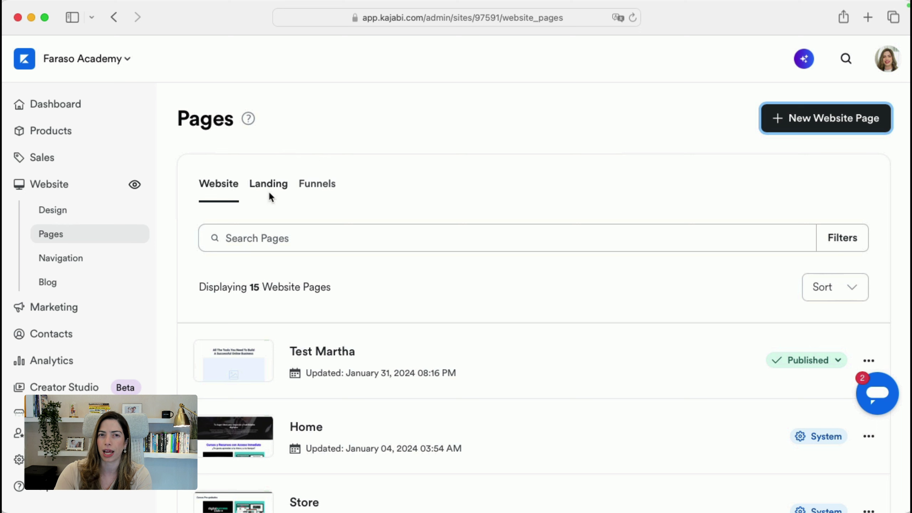
left_click(270, 194)
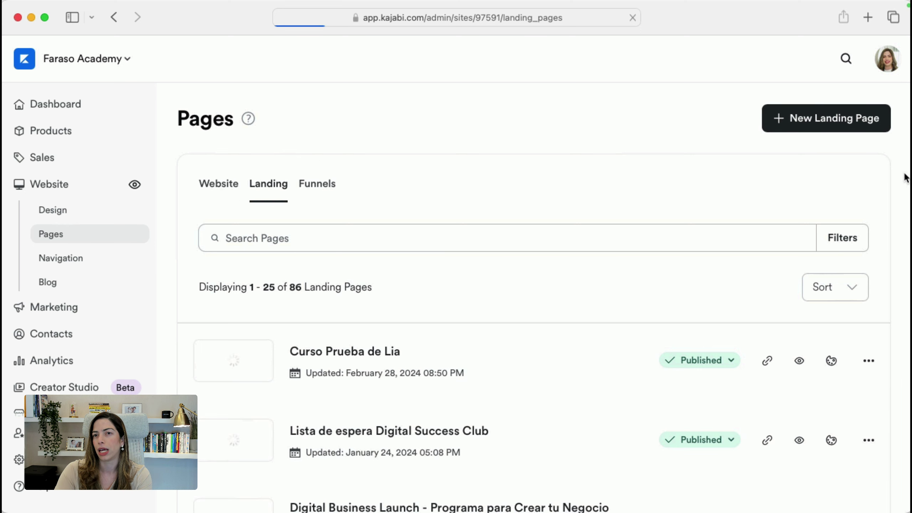
Begin a new landing page from the Prosper sales template, titled TEST
left_click(802, 128)
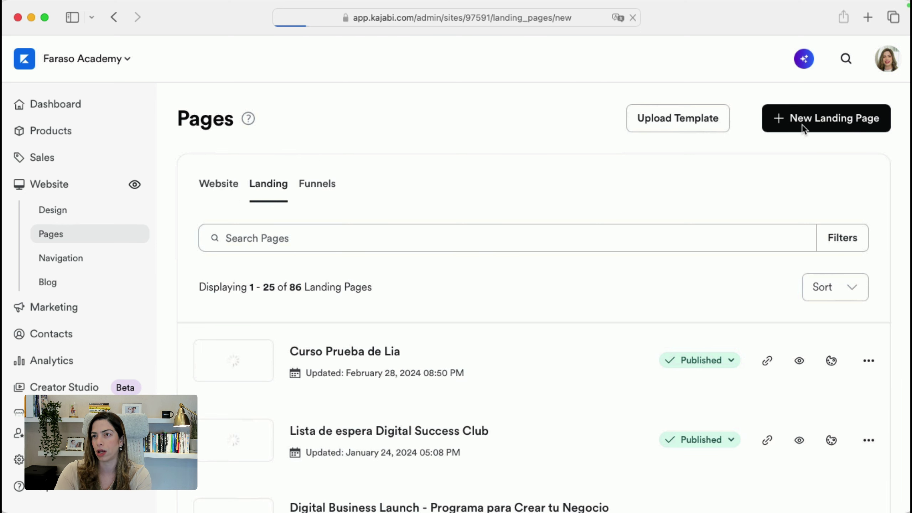
scroll(802, 128, "down", 10)
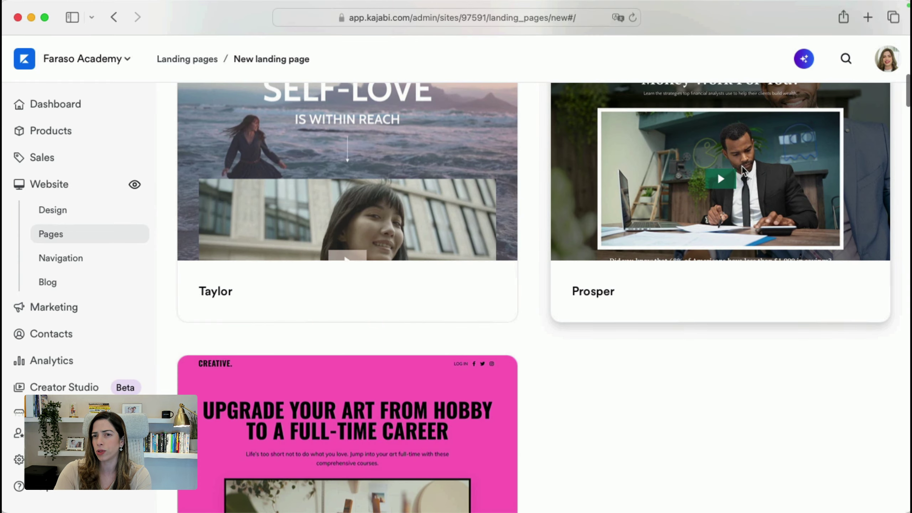
left_click(742, 171)
left_click(582, 225)
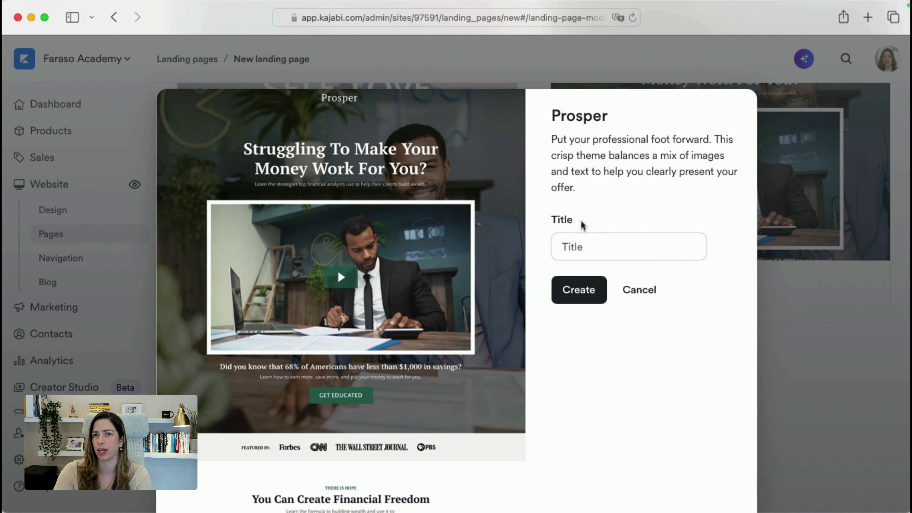
type("TEST")
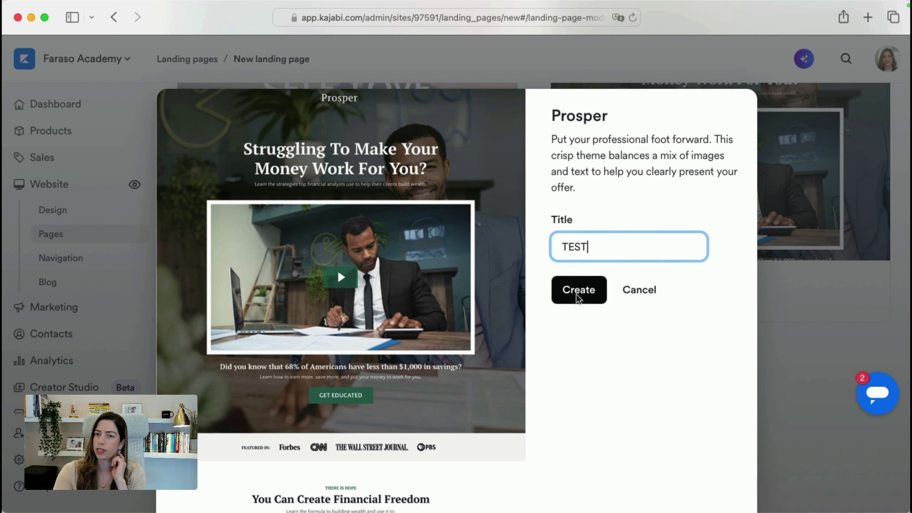
Create the TEST page from Prosper and bring up the Add Section library
left_click(575, 299)
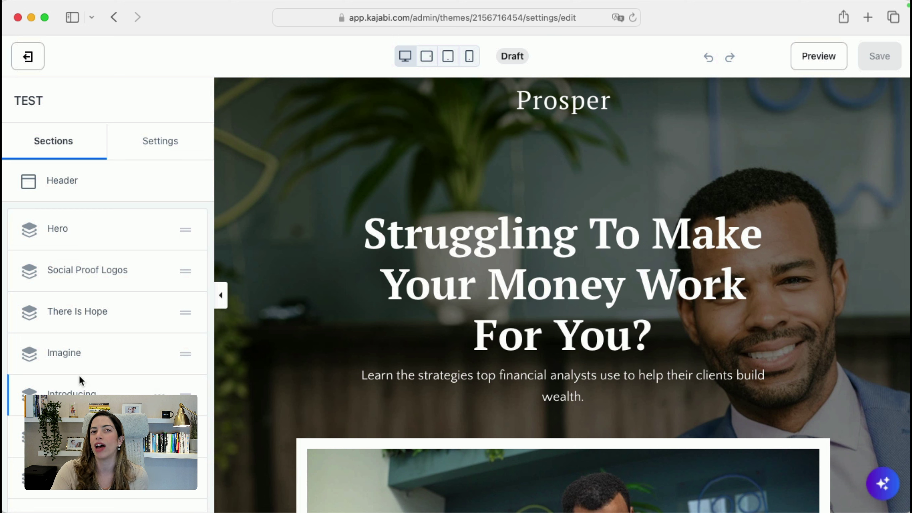
scroll(79, 374, "down", 10)
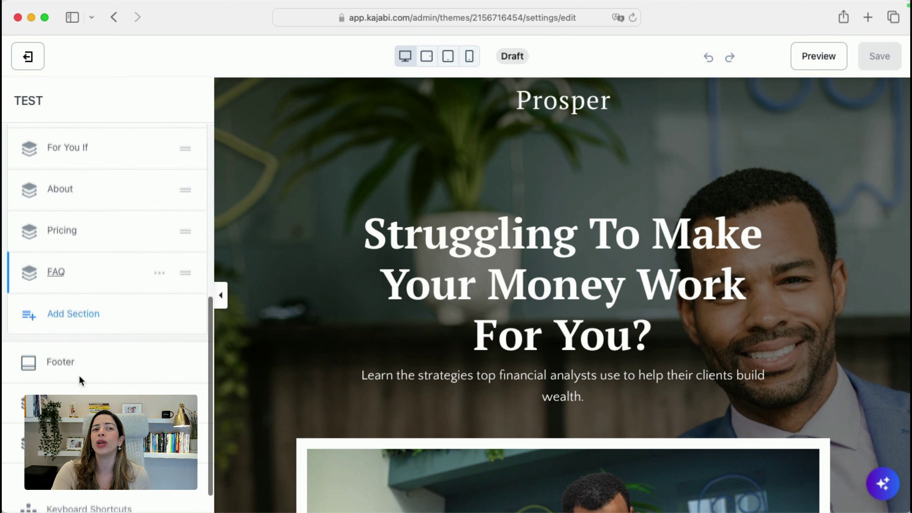
left_click(93, 285)
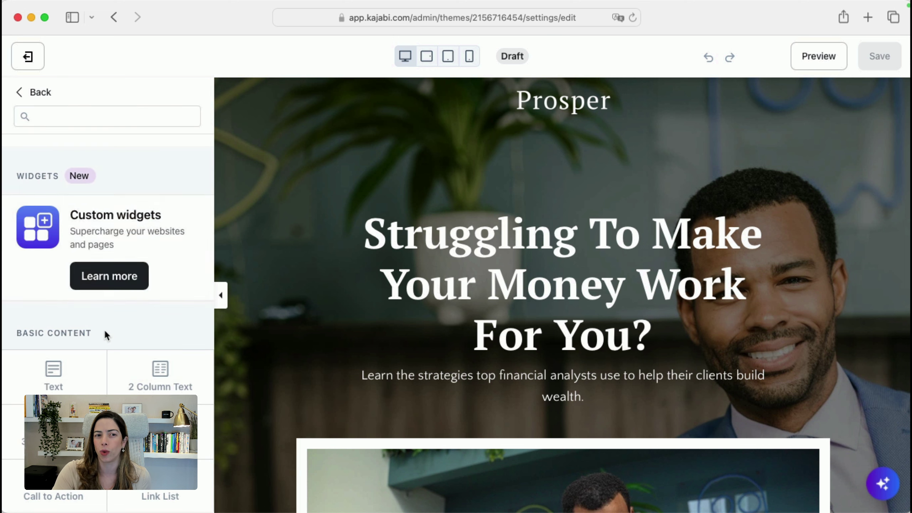
Add three-column text, form and text, countdown hero, and three feature cards sections
scroll(105, 330, "down", 5)
scroll(86, 210, "up", 2)
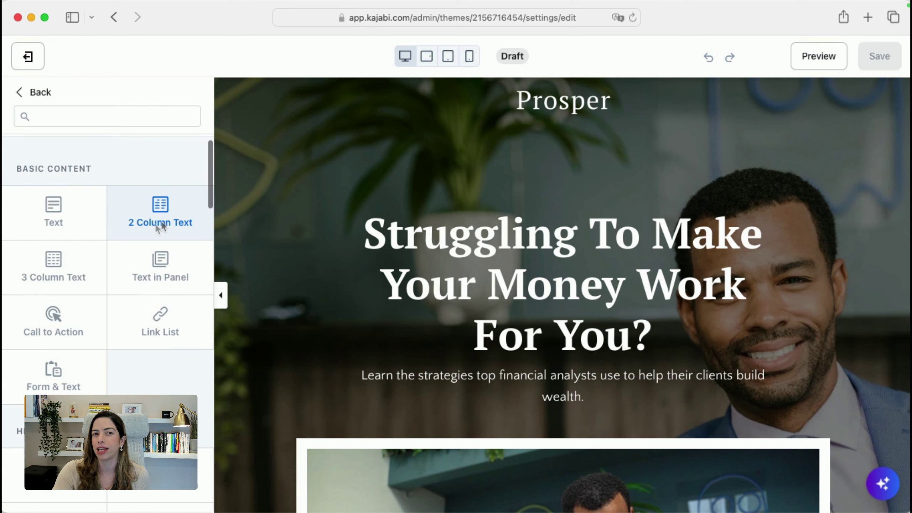
left_click(72, 266)
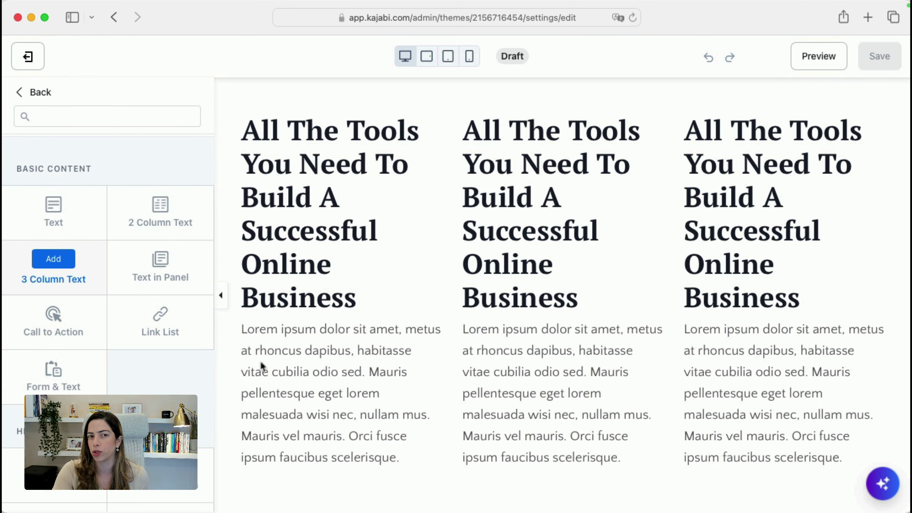
scroll(130, 368, "down", 3)
left_click(57, 228)
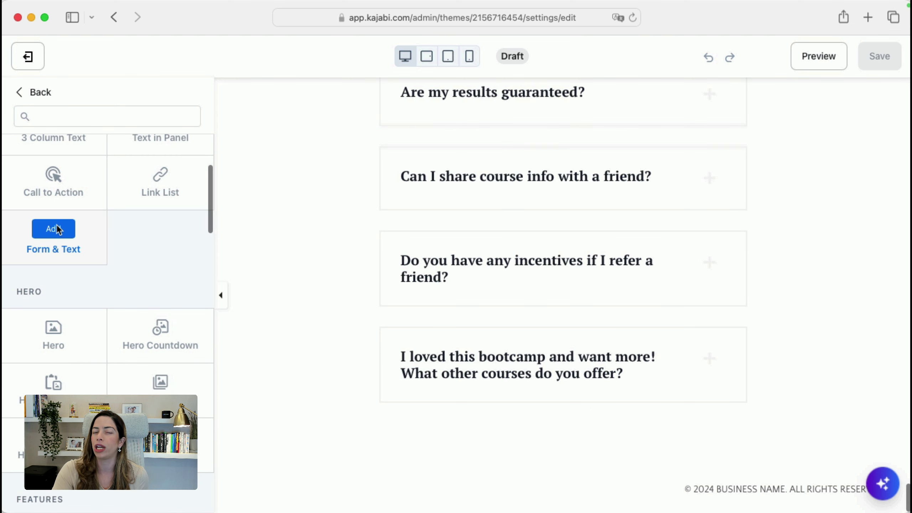
scroll(98, 387, "down", 3)
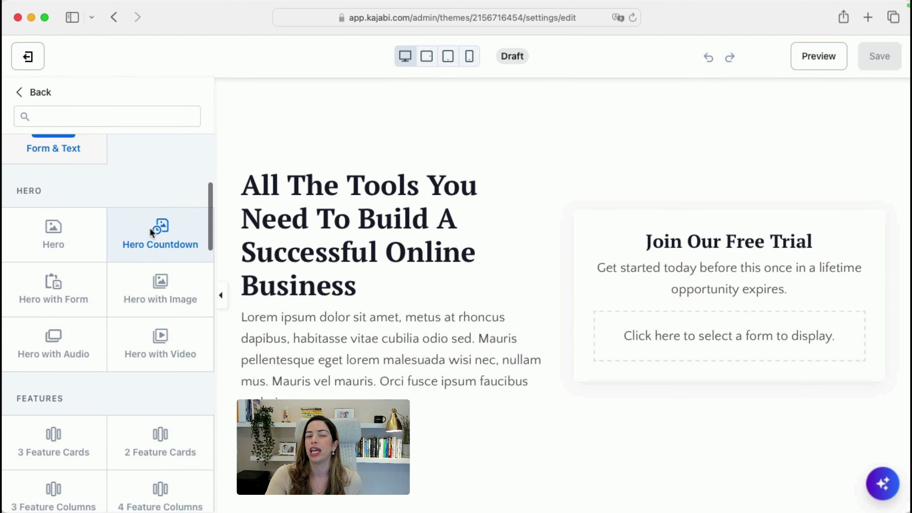
left_click(149, 227)
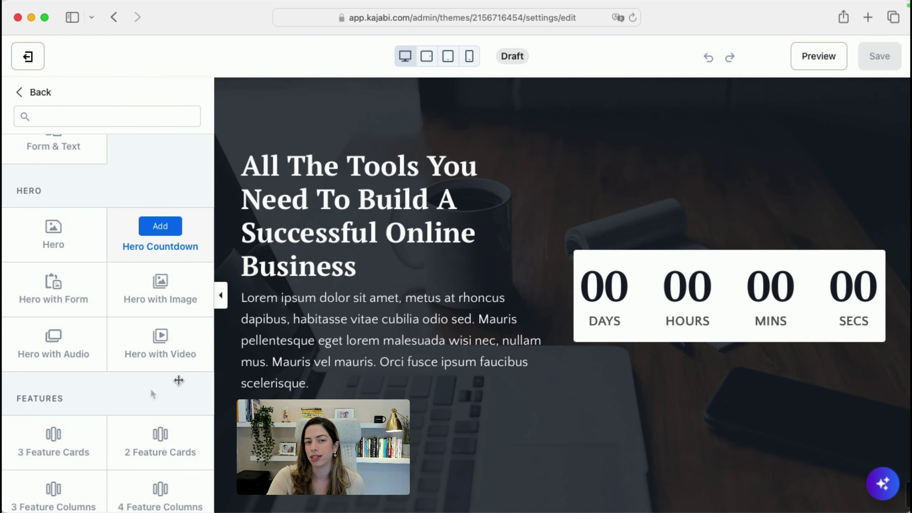
scroll(128, 395, "down", 5)
left_click(67, 256)
Add Join Our Free Trial opt-in, assessment, text and image, and audio sections
scroll(67, 256, "down", 5)
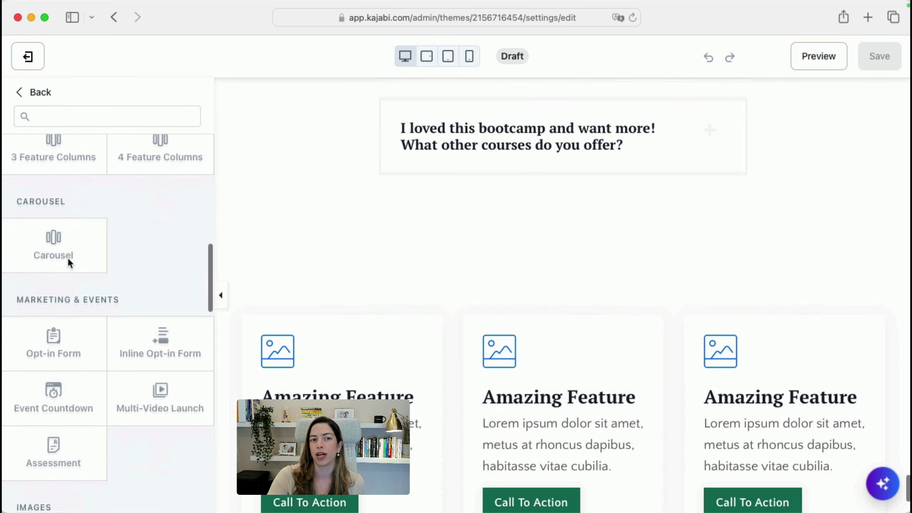
scroll(67, 257, "down", 5)
left_click(55, 162)
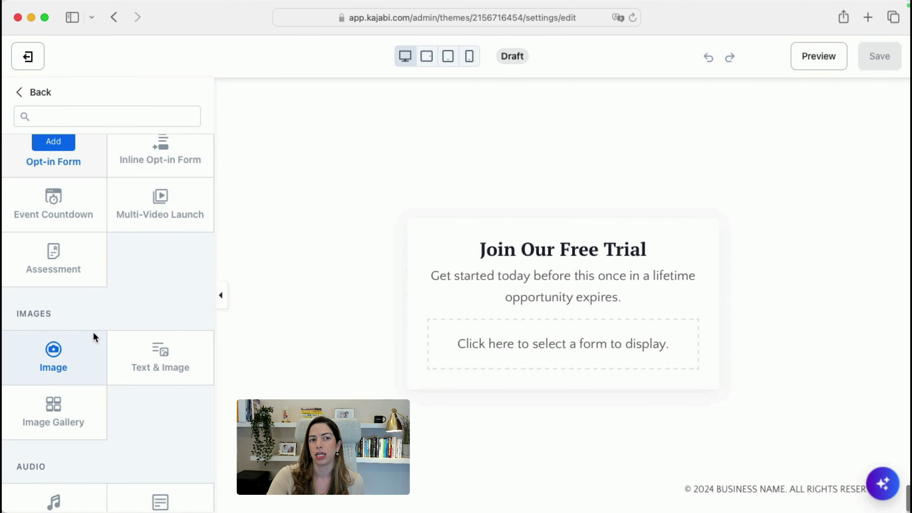
left_click(70, 279)
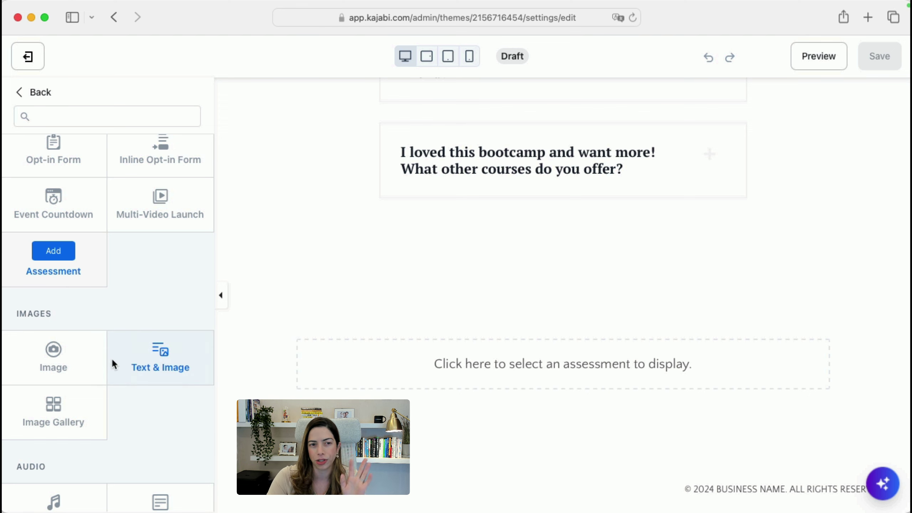
scroll(113, 363, "down", 3)
left_click(157, 243)
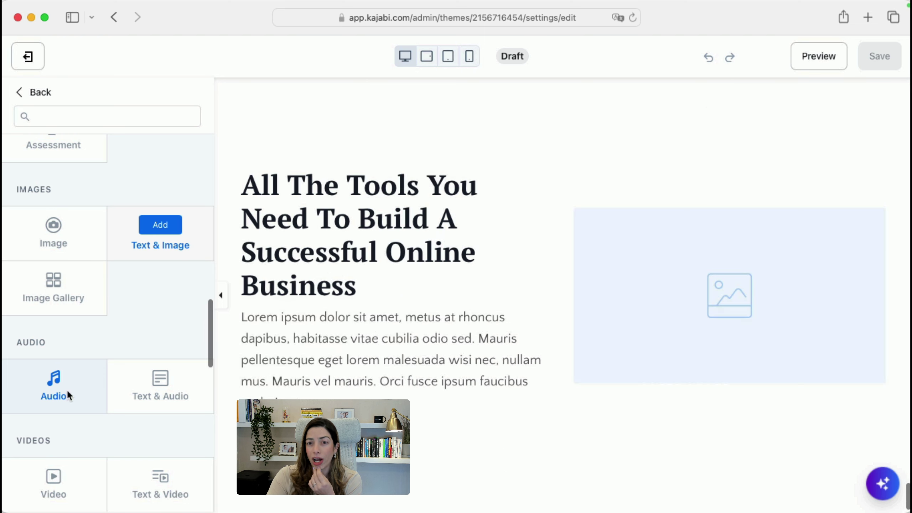
left_click(68, 392)
Add video, embedded YouTube video, three-plan pricing cards, and offer sections
scroll(66, 384, "down", 5)
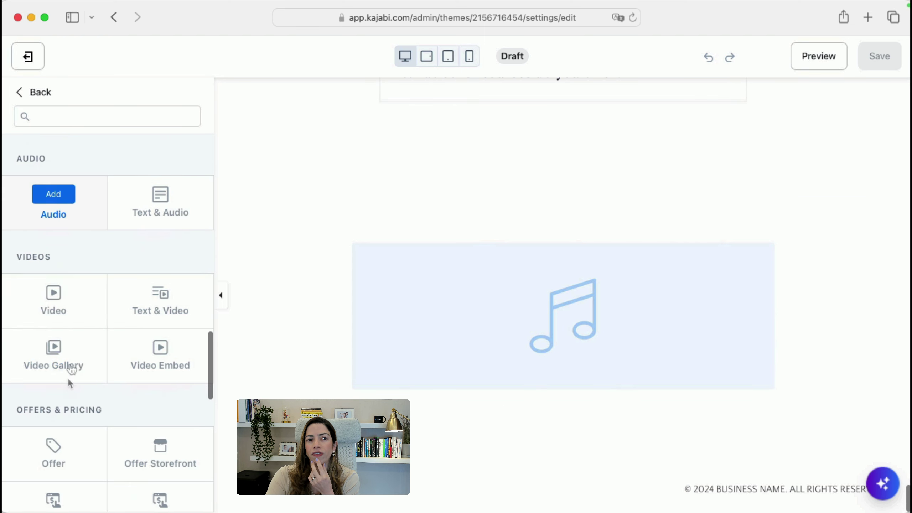
left_click(74, 296)
left_click(166, 358)
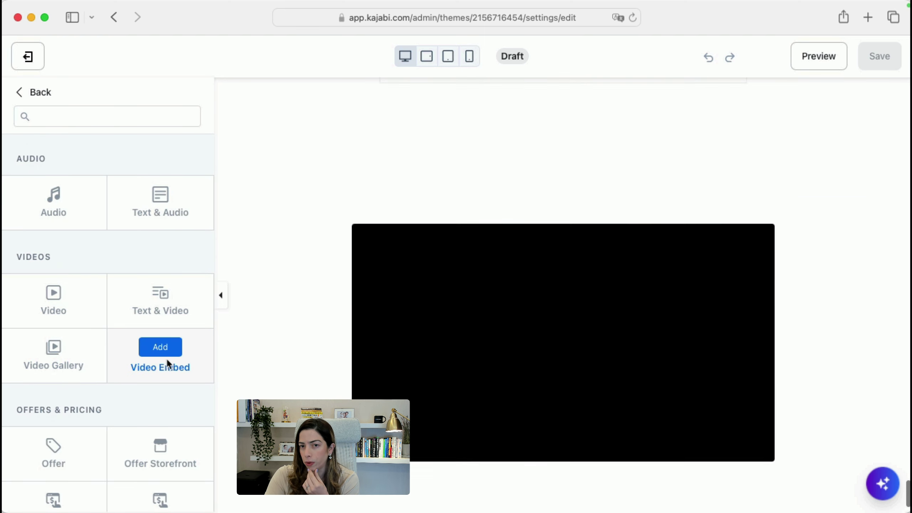
scroll(166, 357, "down", 3)
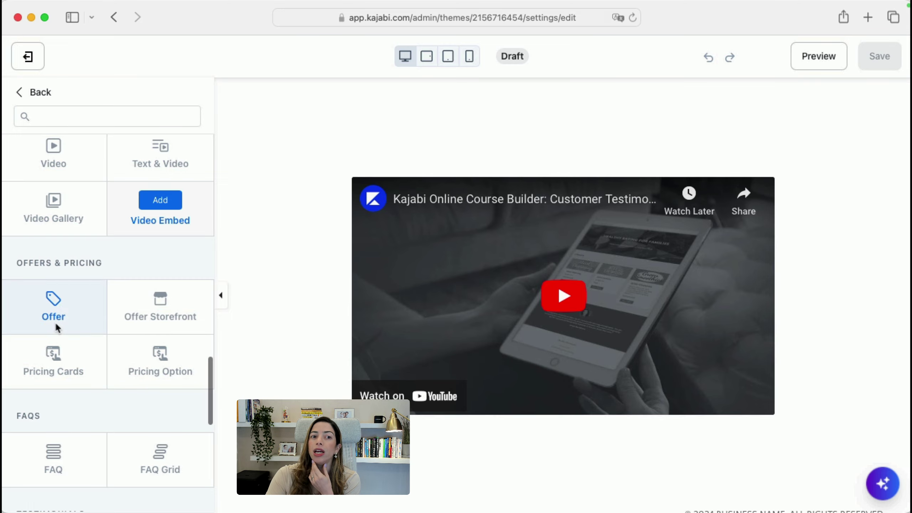
left_click(69, 357)
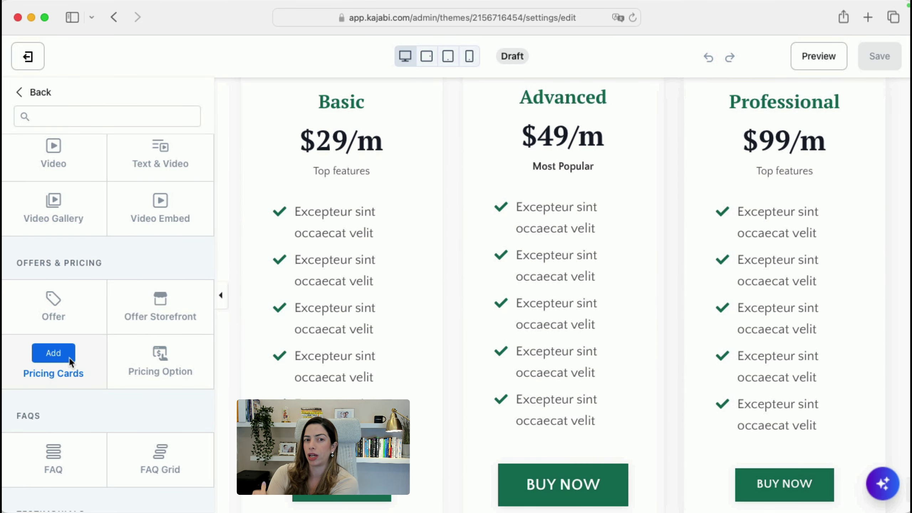
left_click(60, 306)
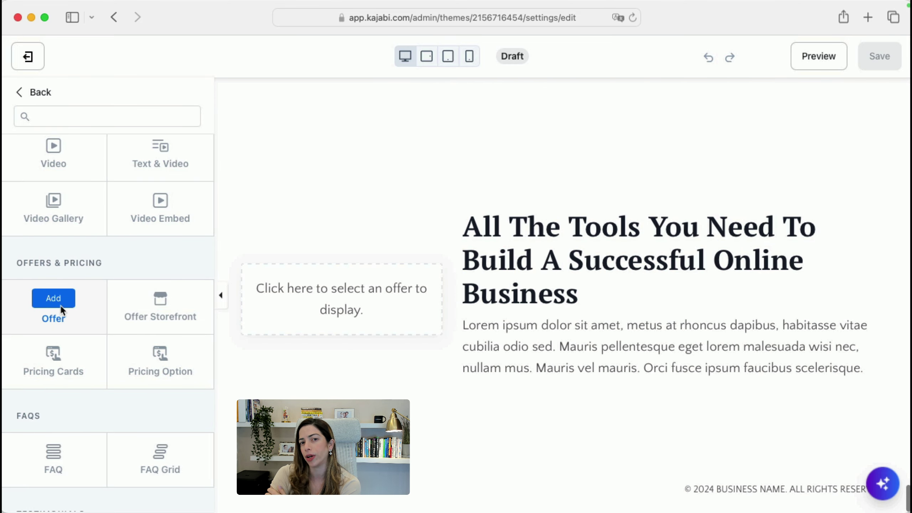
Scroll down the page editor and open a new browser tab
scroll(76, 361, "down", 5)
scroll(79, 374, "down", 5)
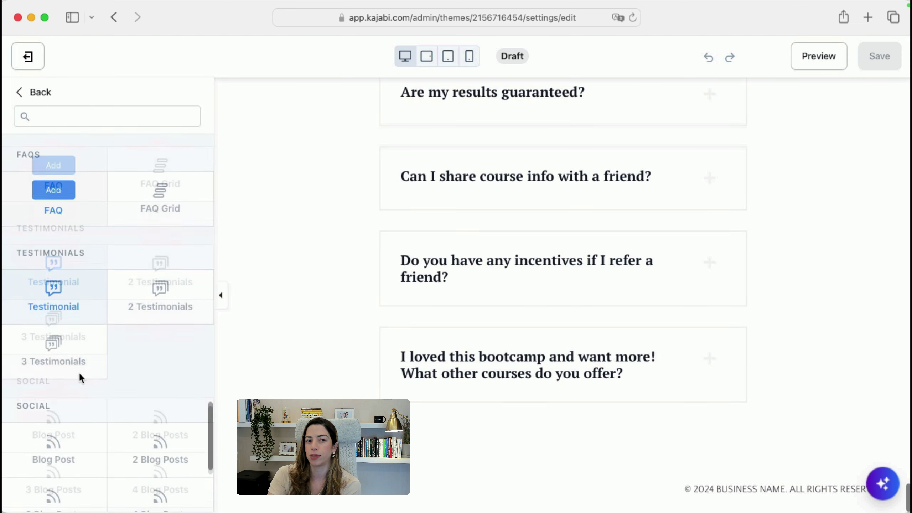
scroll(77, 414, "down", 3)
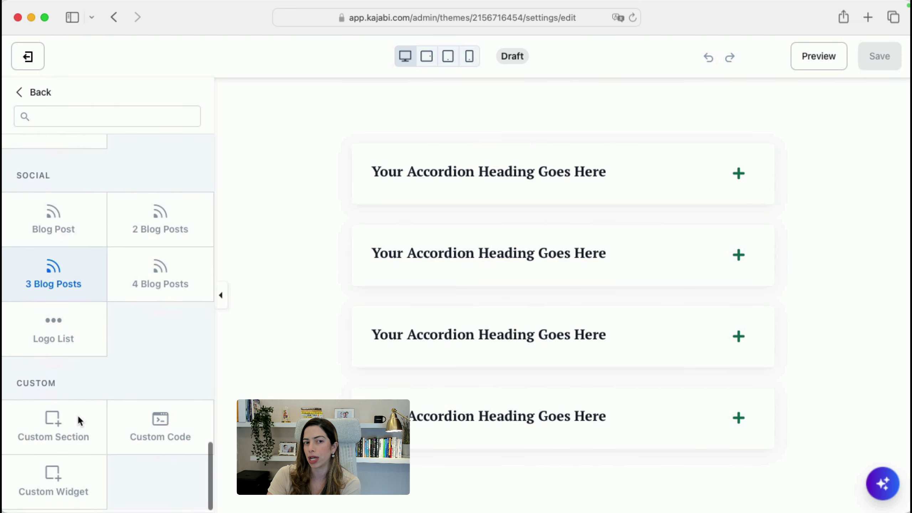
mouse_move(139, 448)
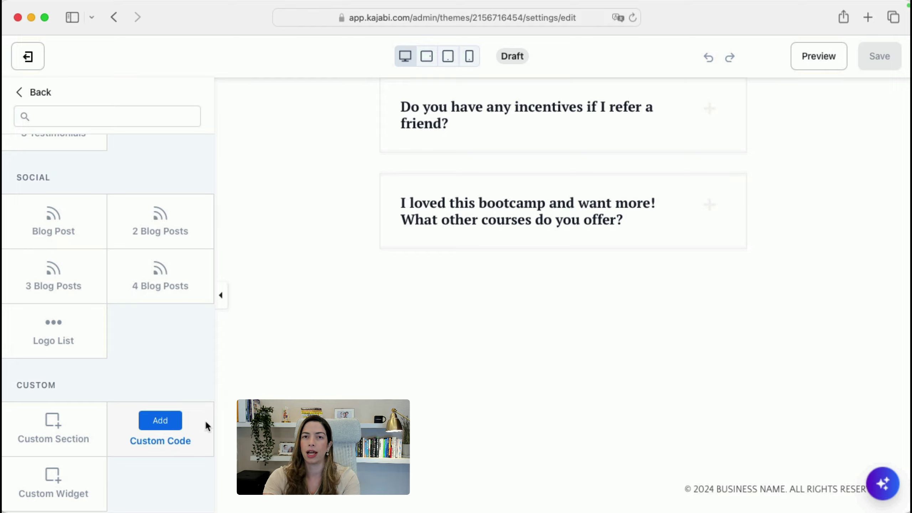
key("super+t")
Visit drmaunyc.com and pick March 15 at 10:00 on its booking calendar
type("drmaunyc.com")
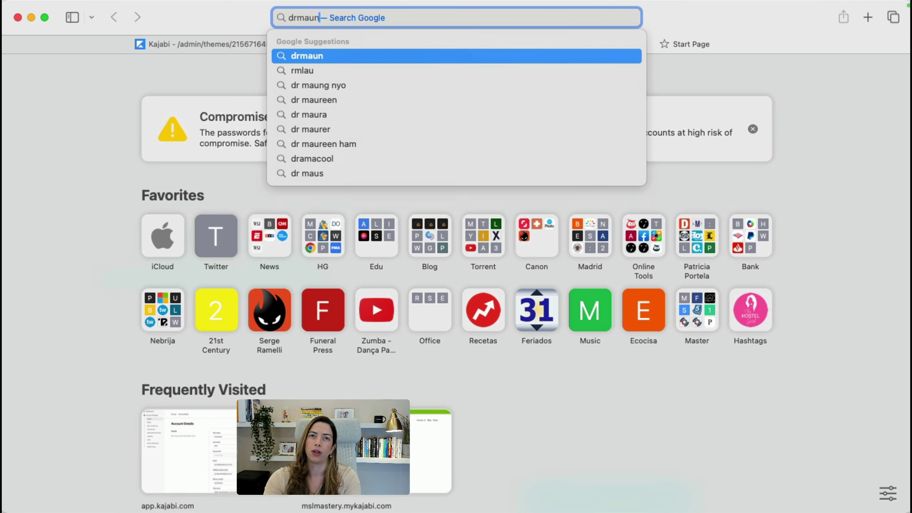
key("Return")
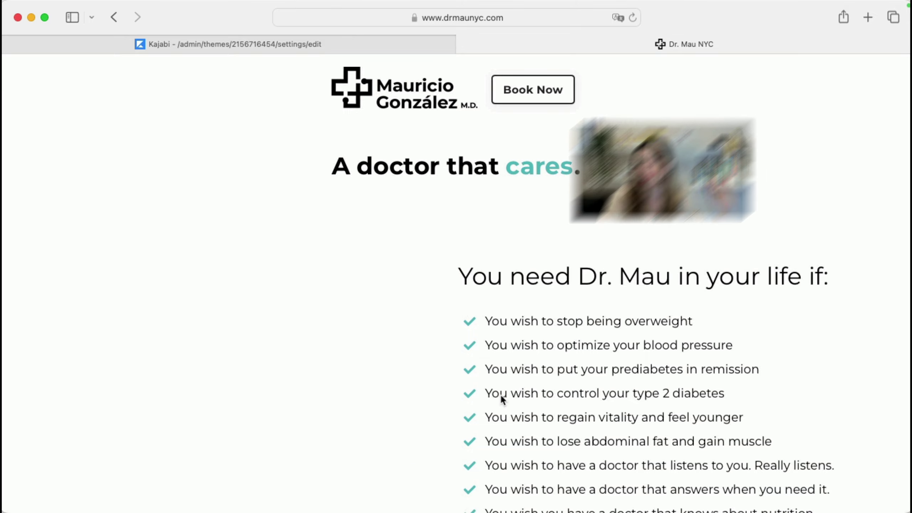
scroll(500, 393, "down", 10)
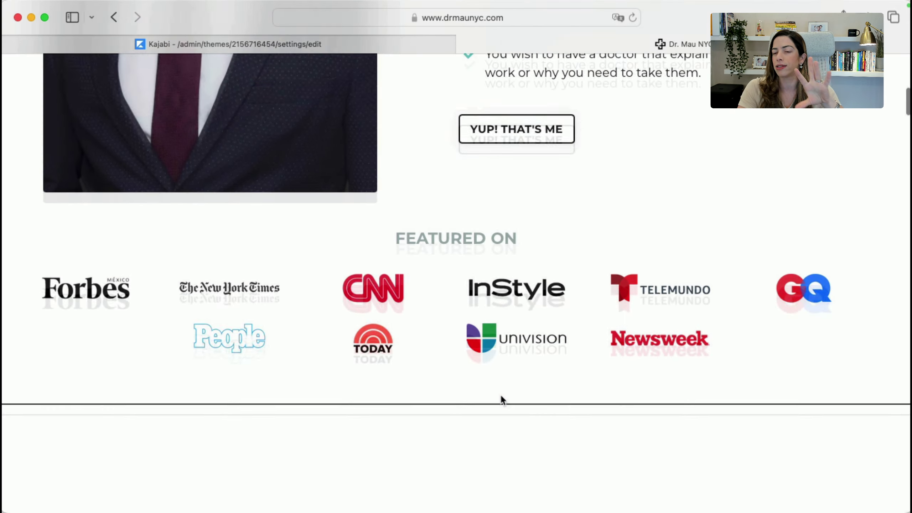
scroll(500, 393, "down", 20)
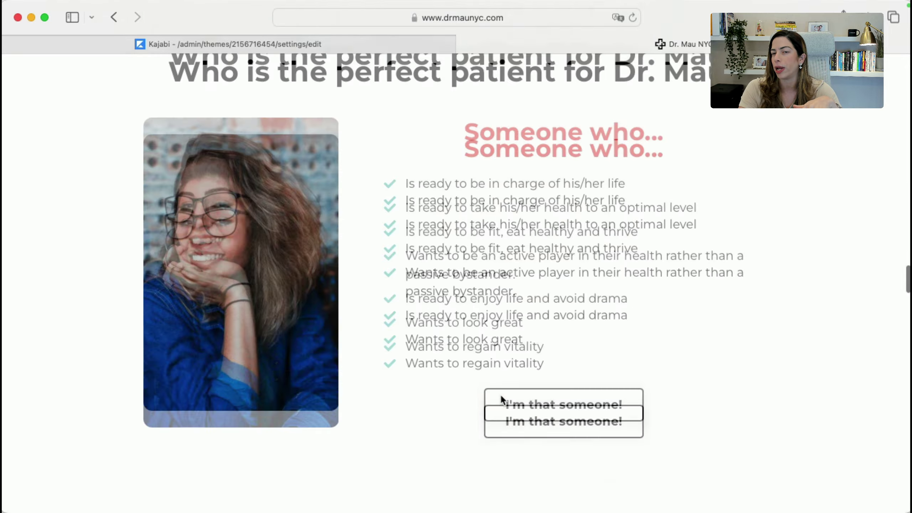
scroll(500, 393, "down", 15)
scroll(500, 393, "up", 5)
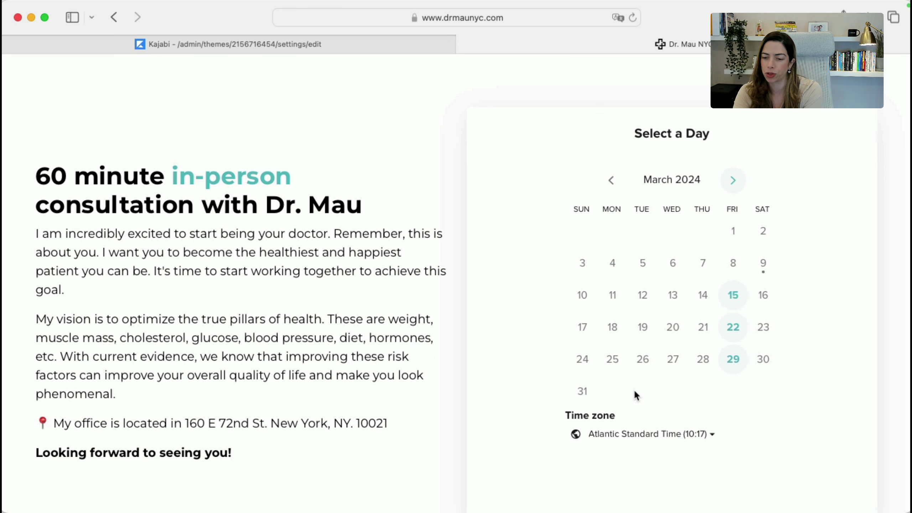
left_click(729, 295)
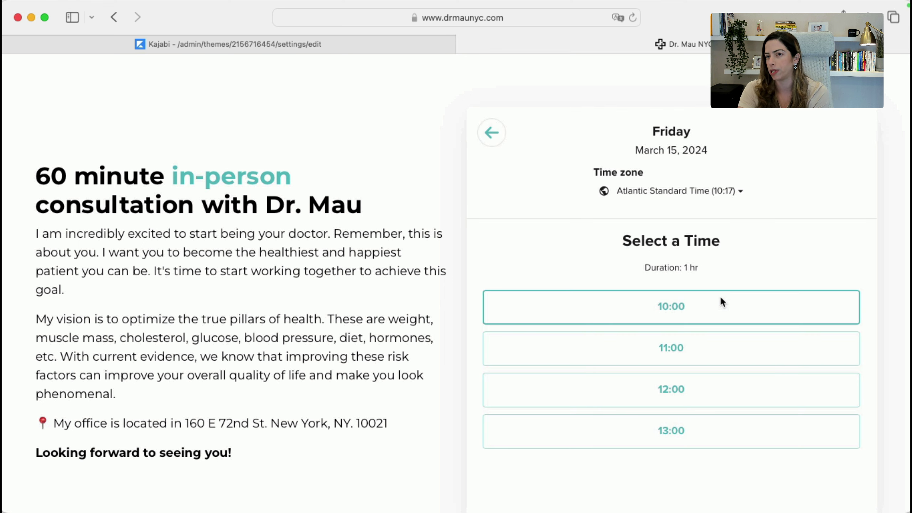
left_click(722, 302)
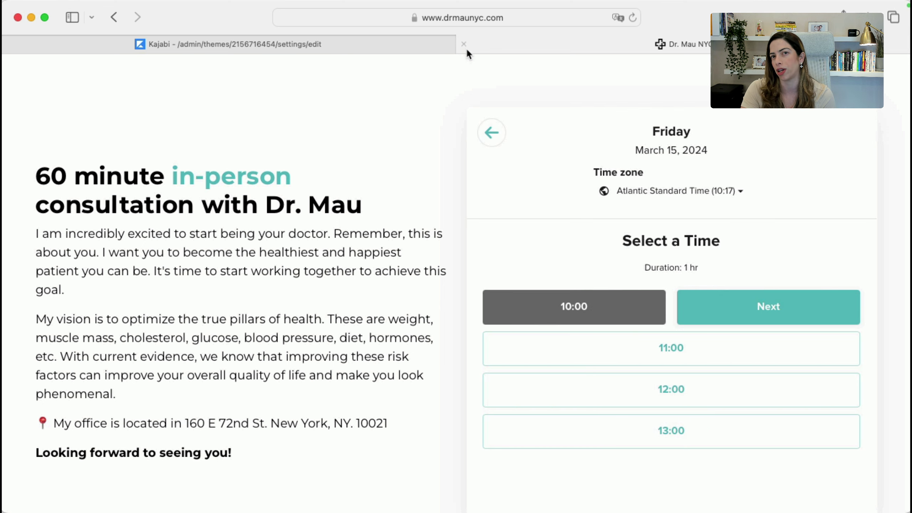
Open Kajabi's custom widgets catalog, then search Google for commonninja in a new tab
left_click(453, 46)
scroll(159, 264, "up", 15)
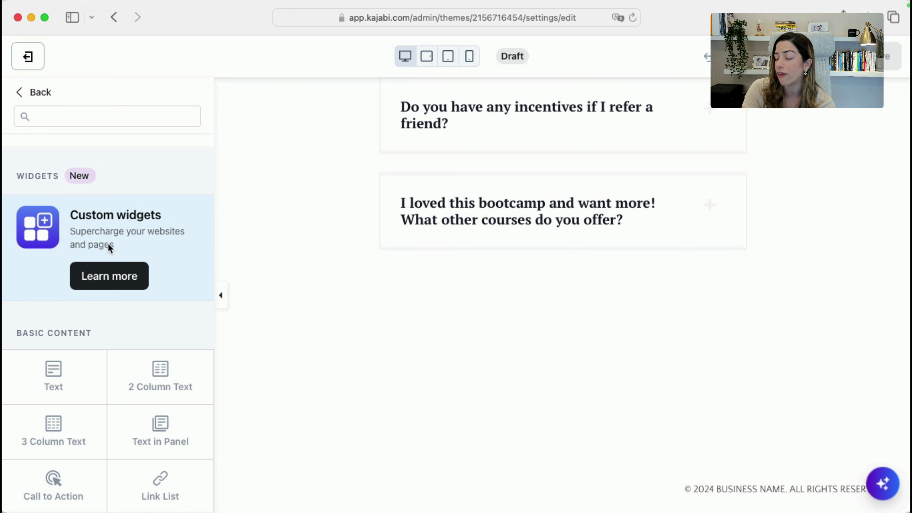
left_click(111, 276)
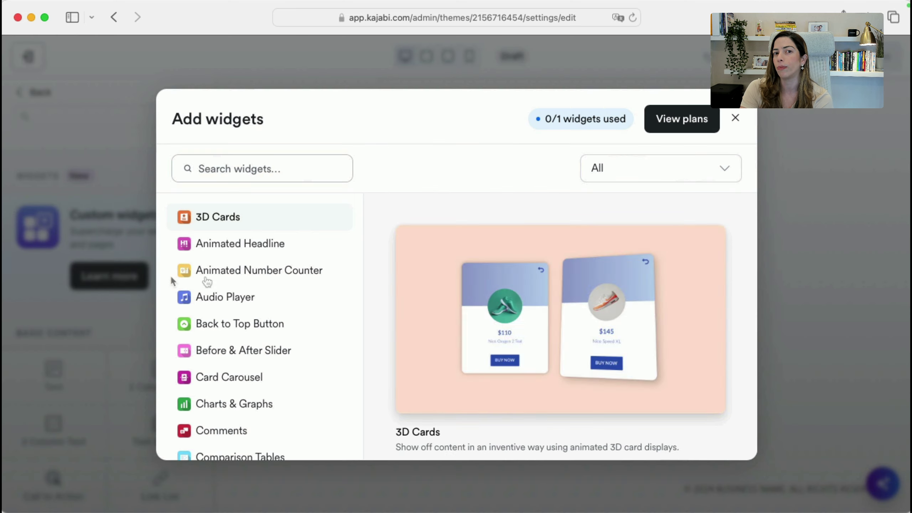
key("super+t")
type("commonninja")
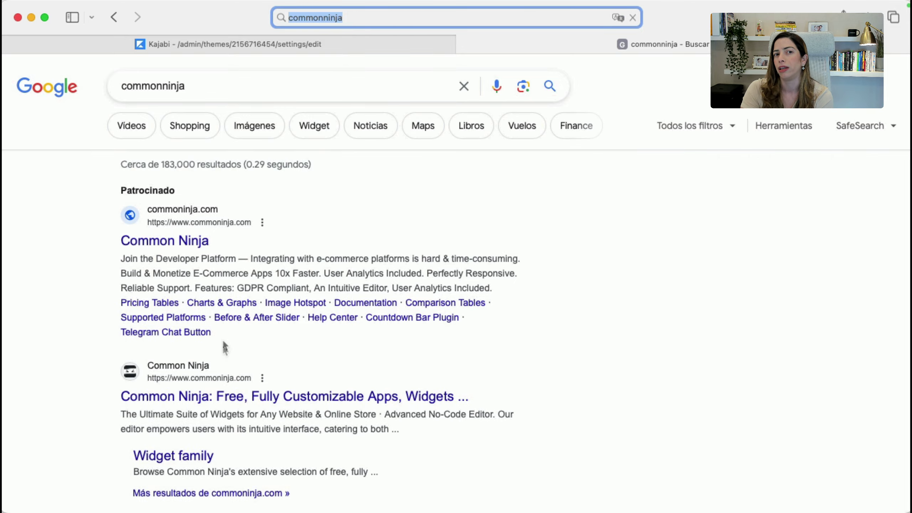
Browse the Common Ninja homepage from the search results, then close its tab
left_click(187, 241)
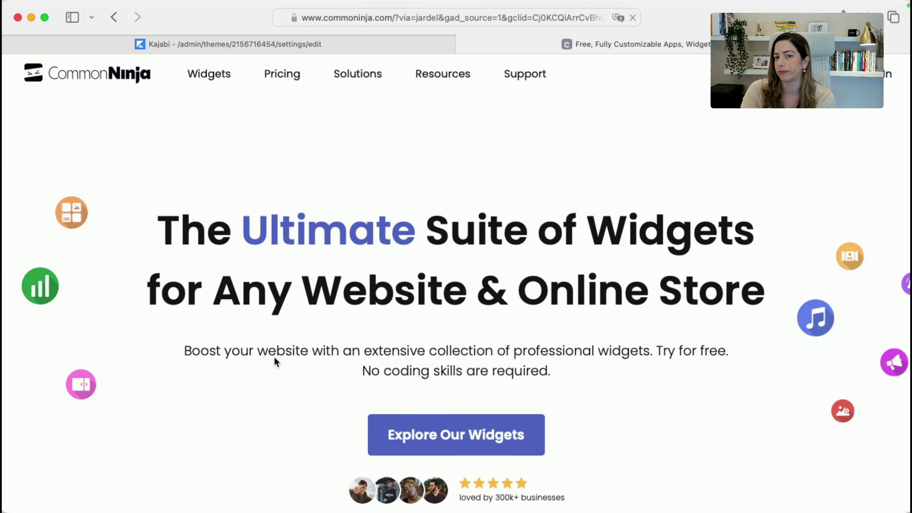
scroll(274, 362, "down", 10)
scroll(337, 345, "down", 10)
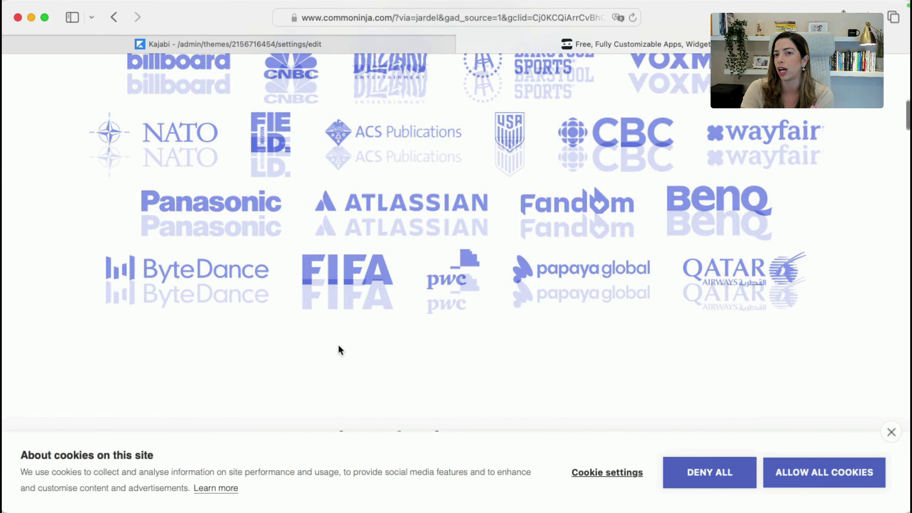
scroll(339, 346, "down", 2)
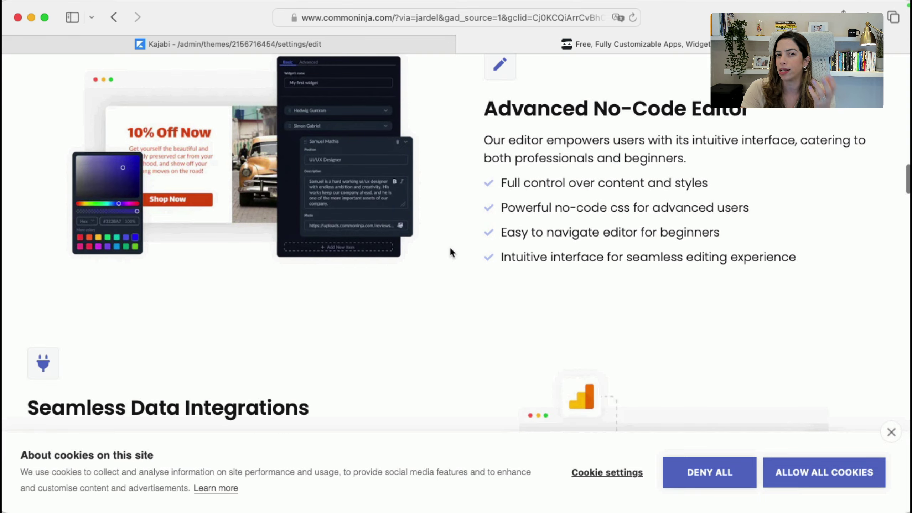
scroll(450, 251, "down", 5)
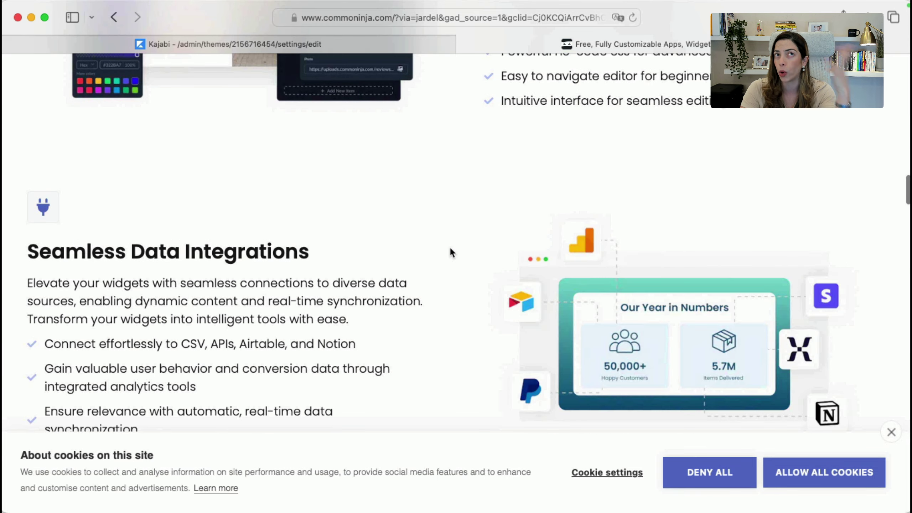
scroll(451, 251, "down", 7)
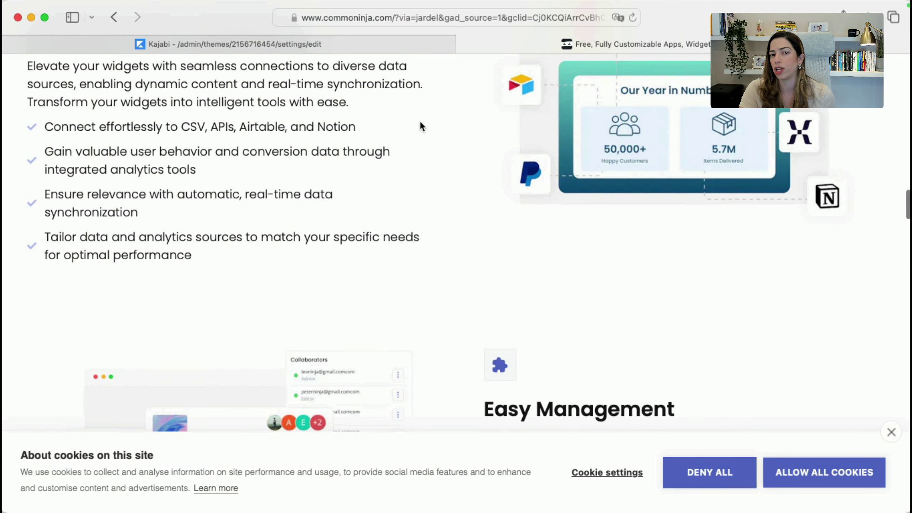
scroll(421, 125, "down", 6)
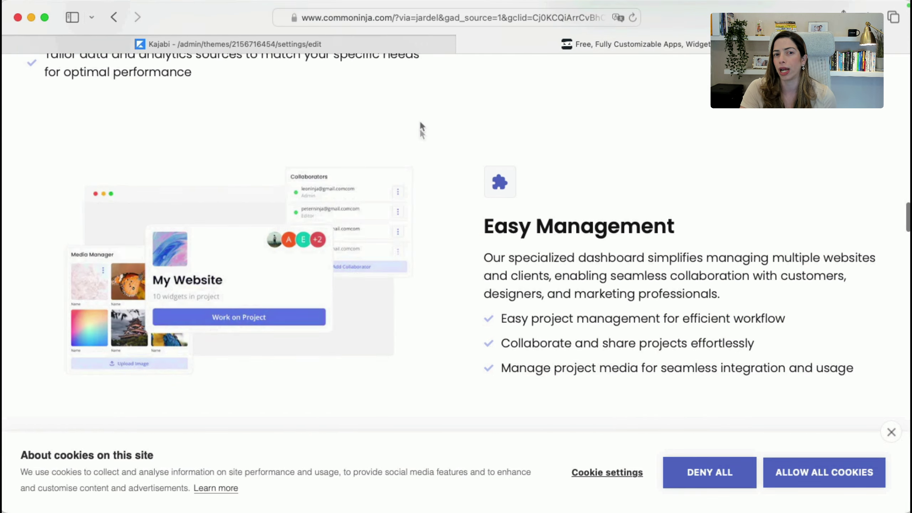
left_click(463, 43)
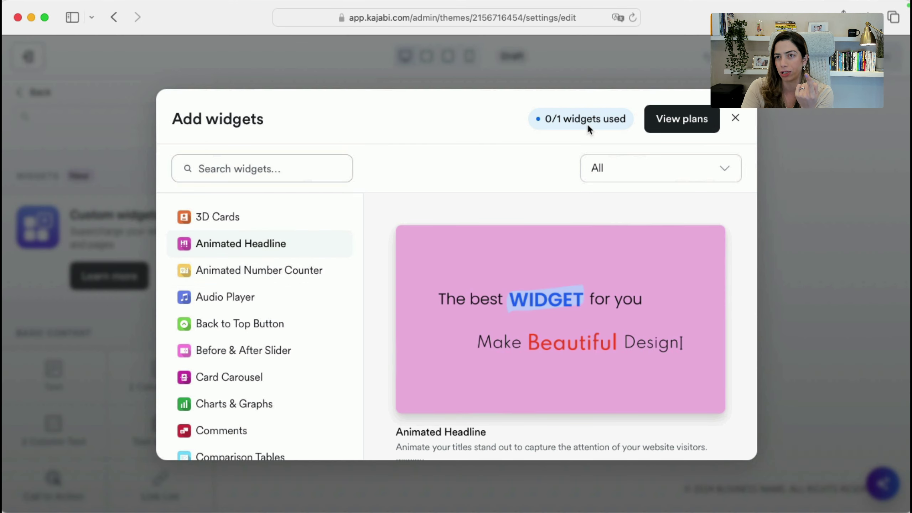
Open and scroll through the Website Widgets pricing plans
left_click(670, 122)
scroll(576, 401, "down", 3)
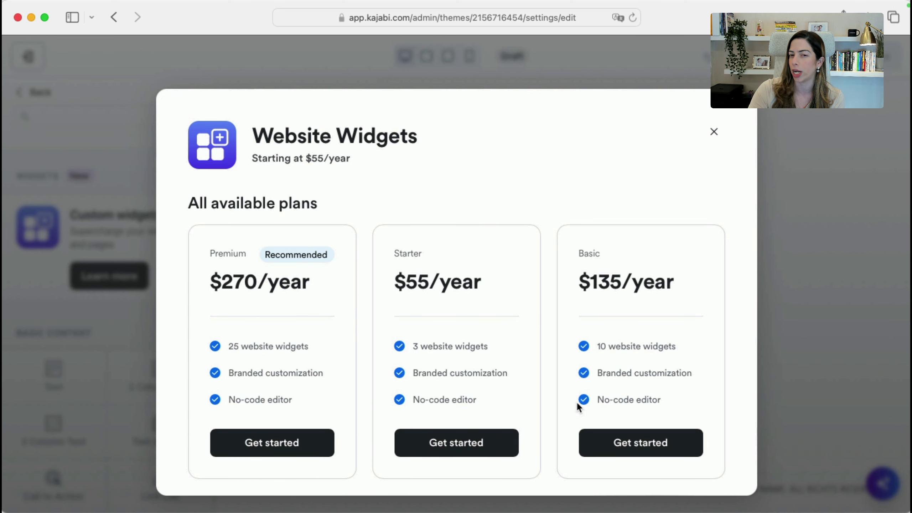
scroll(576, 401, "down", 2)
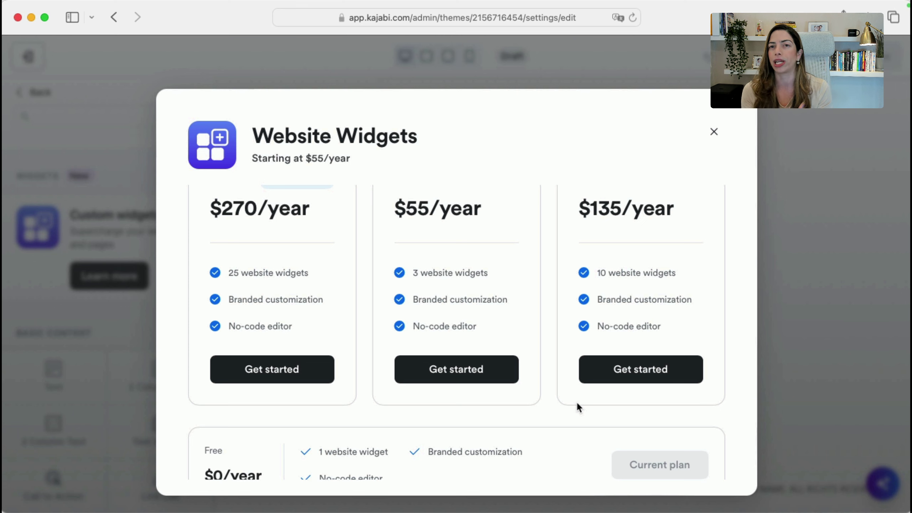
Search Google for wistia in a new tab
key("super+t")
type("wistia")
key("Return")
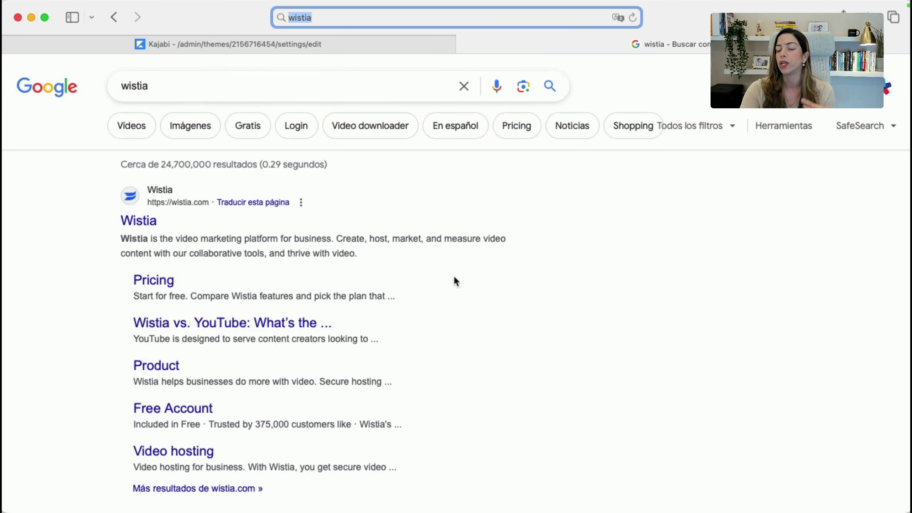
Go back to Kajabi's Website Widgets pricing plans, starting at $55/year
left_click(228, 44)
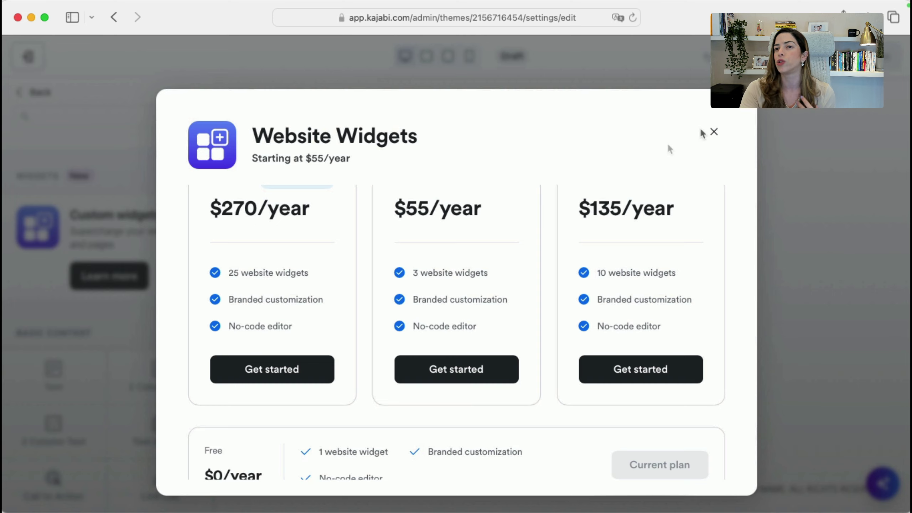
Close the Website Widgets pricing modal and return to the TEST page's list of sections
left_click(714, 133)
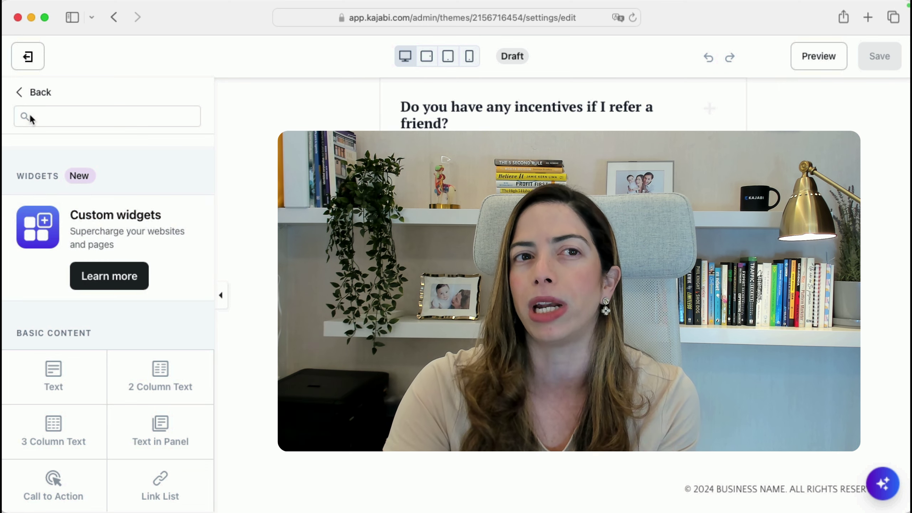
left_click(33, 93)
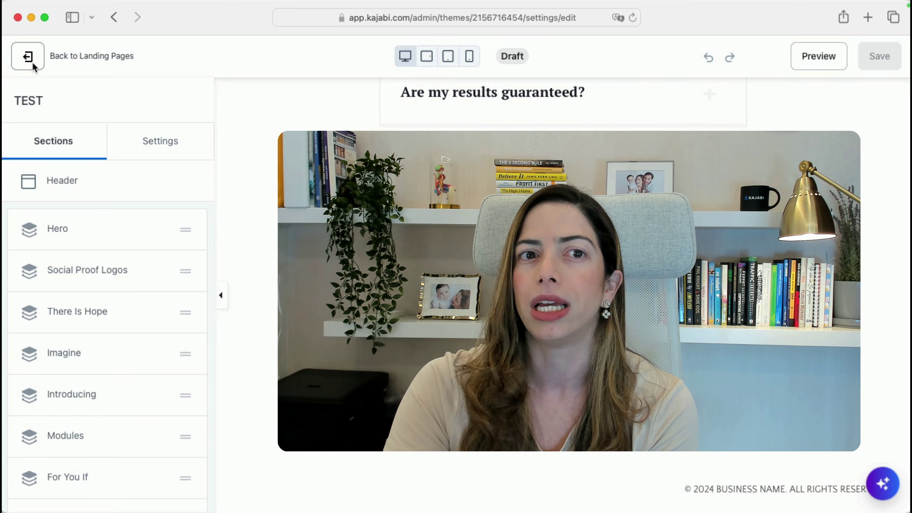
scroll(393, 251, "up", 3)
scroll(393, 250, "up", 15)
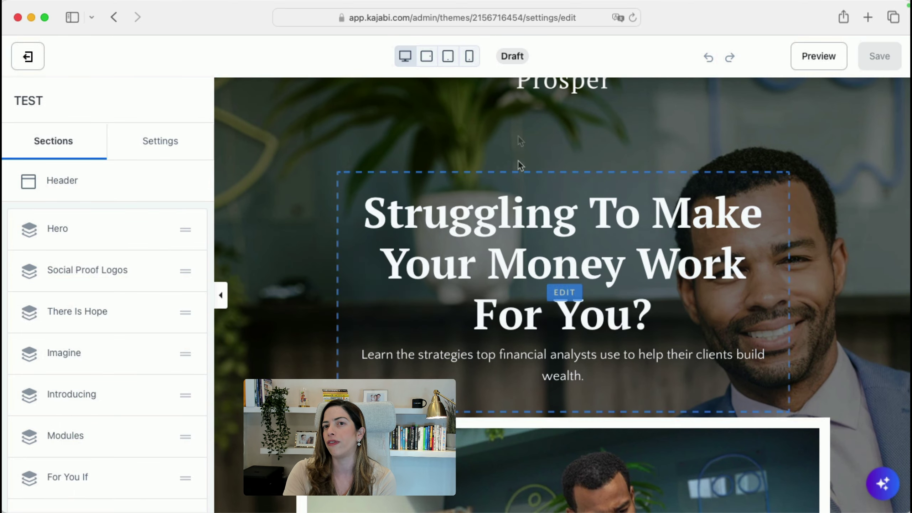
scroll(456, 270, "down", 10)
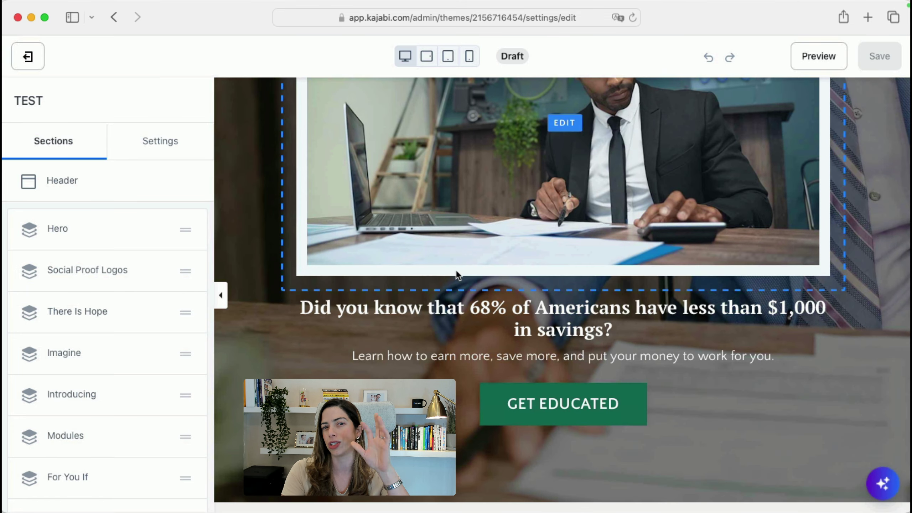
scroll(456, 270, "down", 3)
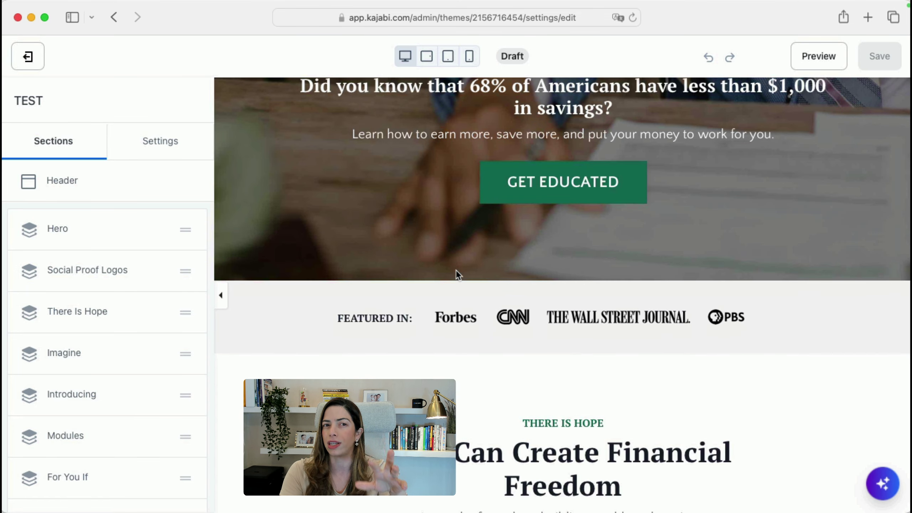
In the Style Guide, set the primary colour and button background colour to red
left_click(159, 142)
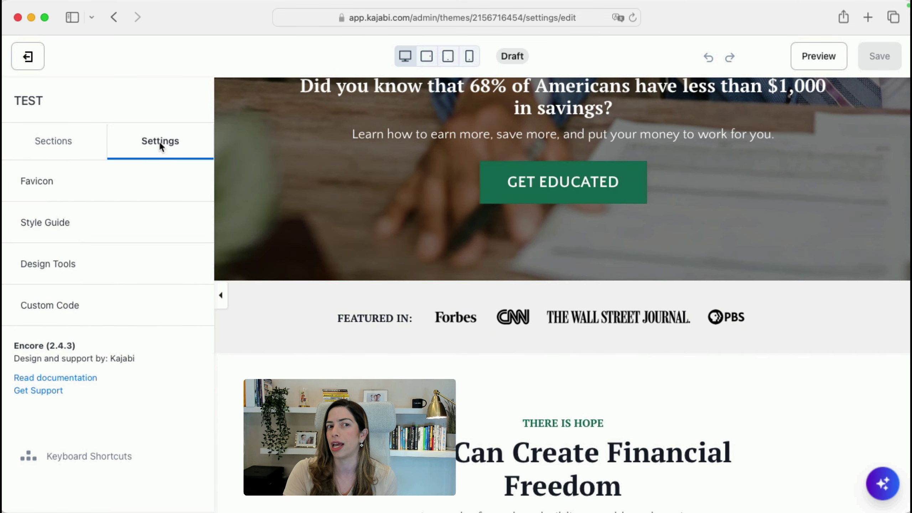
left_click(45, 222)
scroll(49, 381, "down", 5)
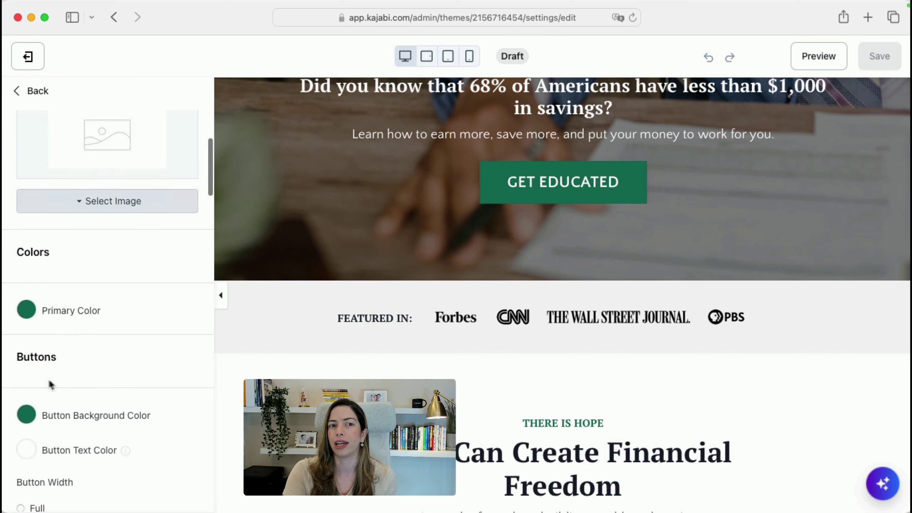
left_click(26, 316)
left_click(99, 286)
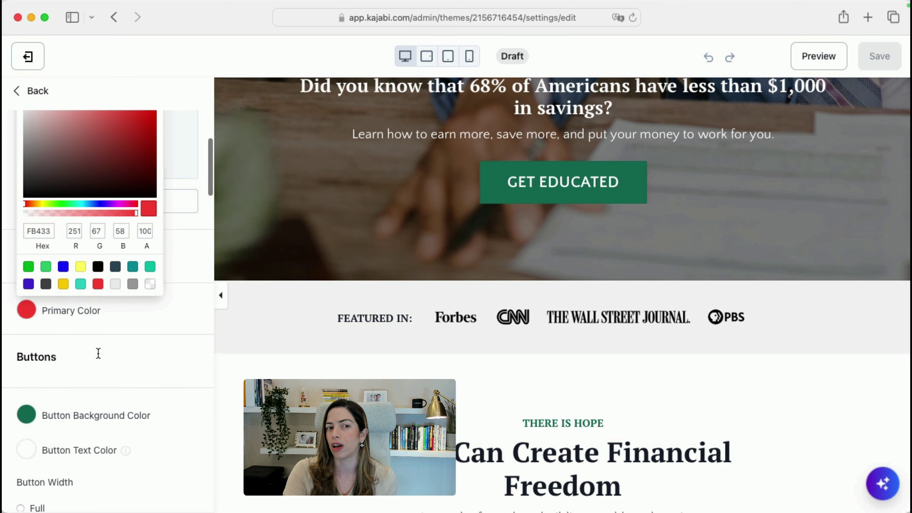
left_click(95, 352)
left_click(26, 415)
left_click(98, 387)
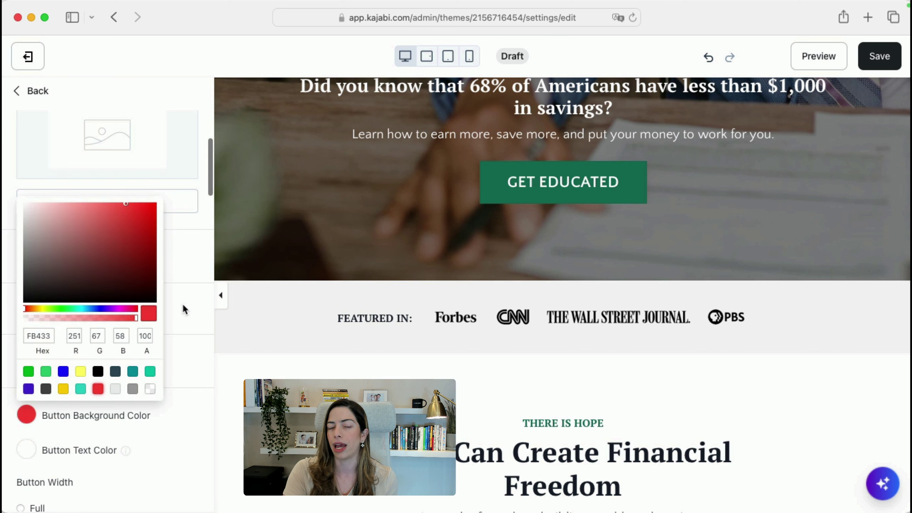
left_click(183, 306)
scroll(183, 306, "down", 5)
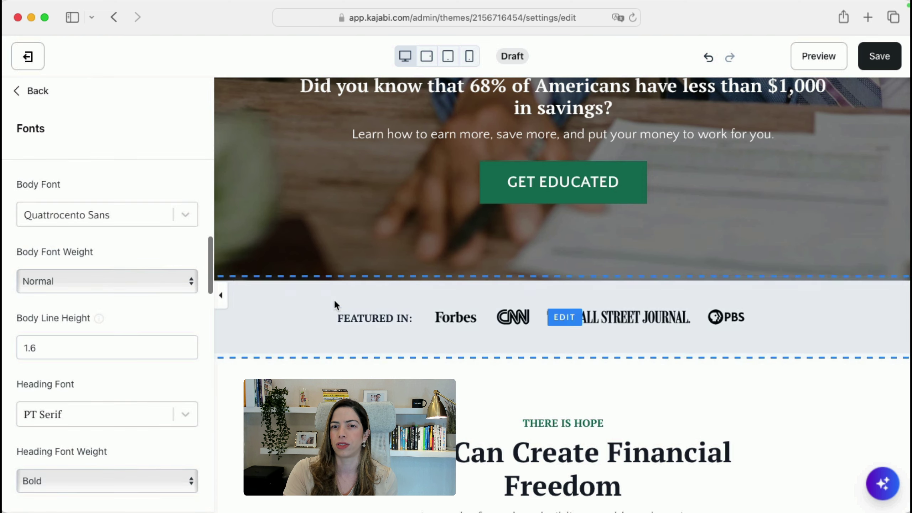
scroll(334, 298, "up", 10)
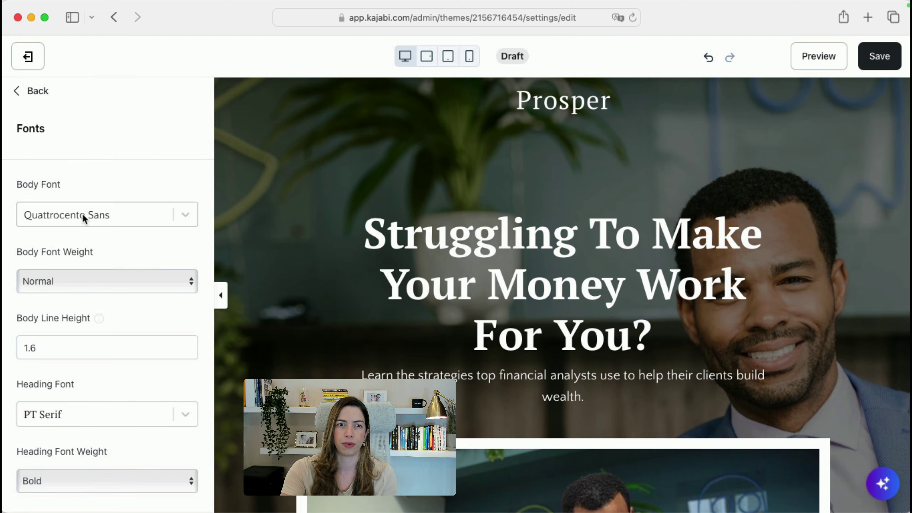
Change both the body font and the heading font to Poppins
left_click(82, 214)
type("poppi")
key("Return")
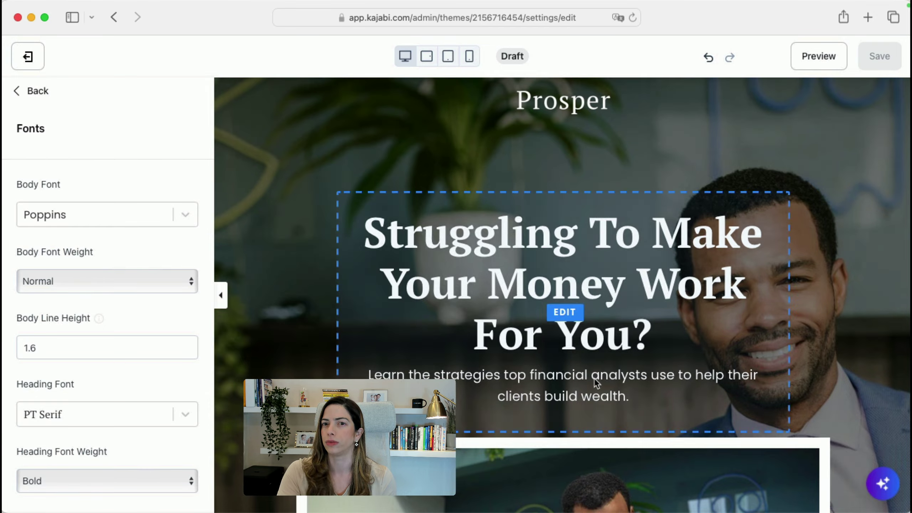
left_click(82, 414)
type("pop")
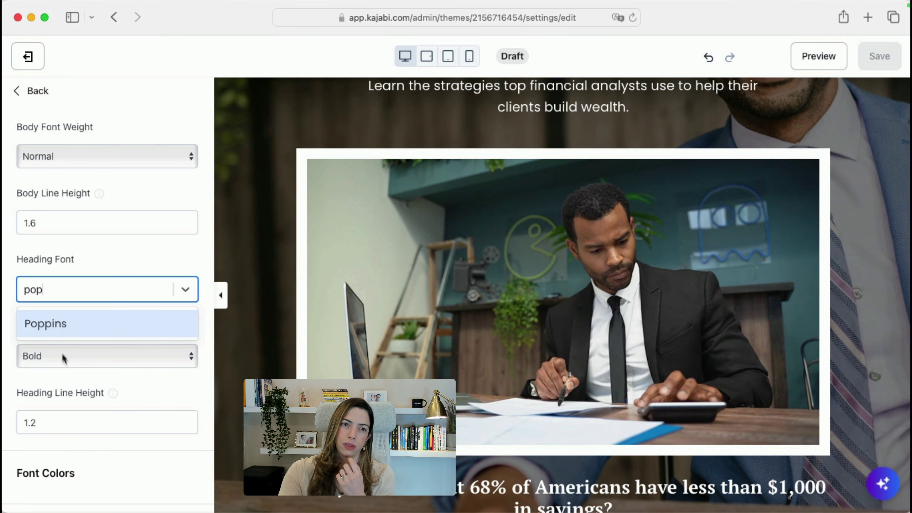
key("Return")
left_click(885, 60)
scroll(748, 182, "down", 10)
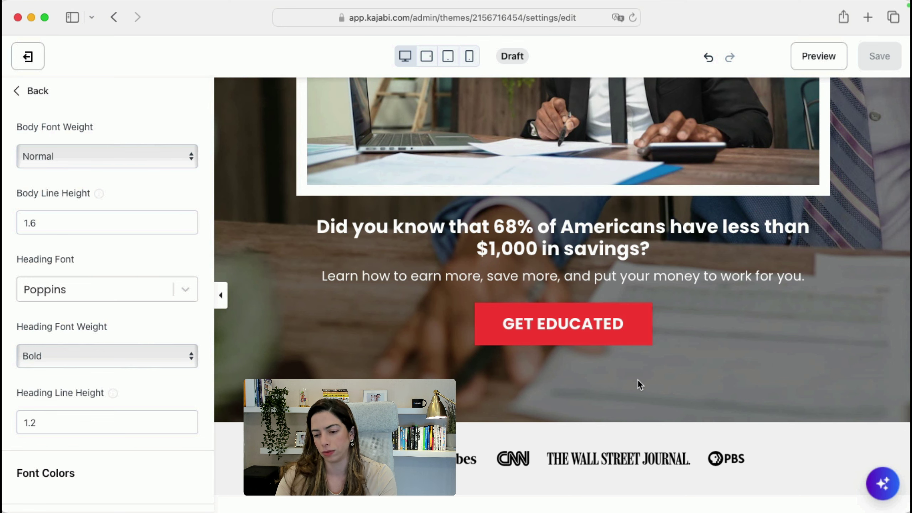
scroll(671, 355, "up", 3)
scroll(671, 355, "up", 5)
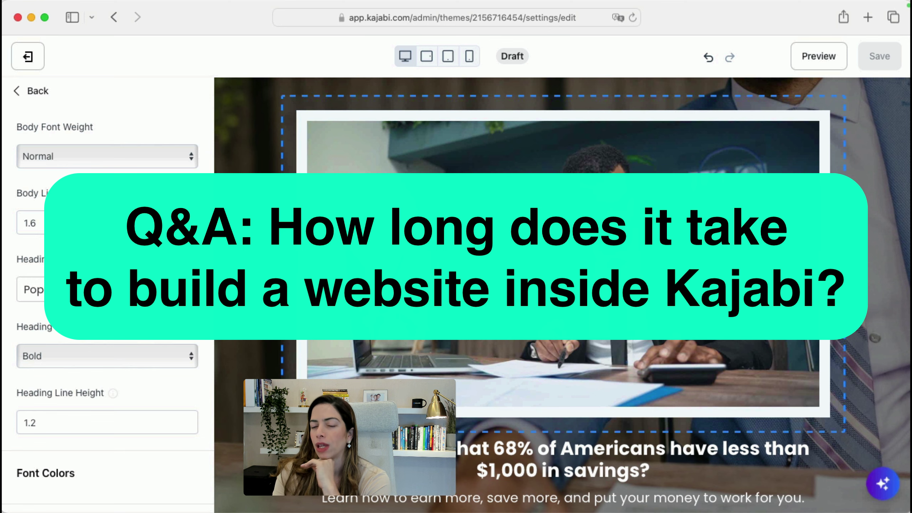
scroll(429, 325, "up", 10)
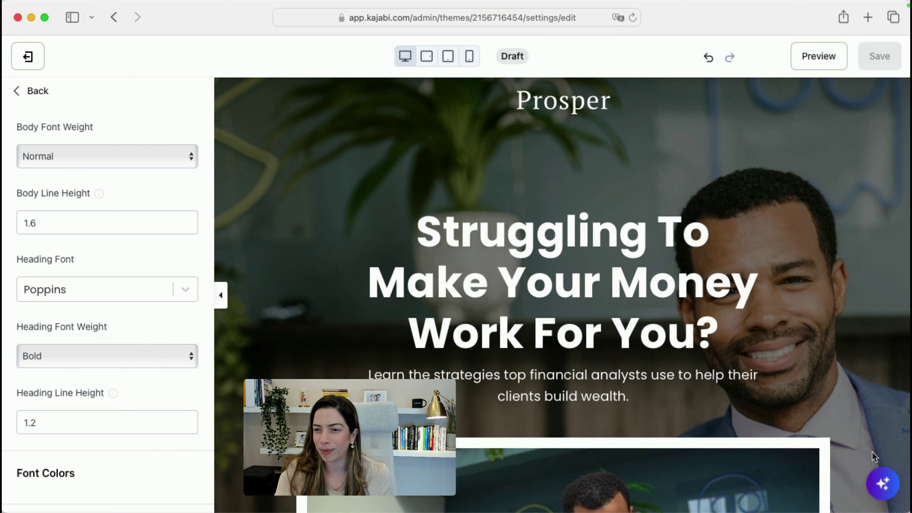
Open Ama and start typing a keynote speaker's request for a simple one-page website for moms
left_click(881, 482)
left_click(722, 422)
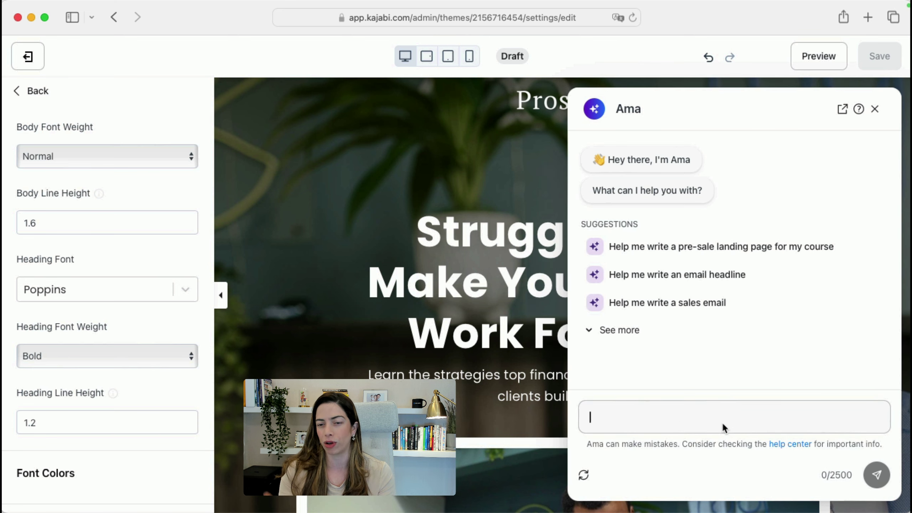
type("I")
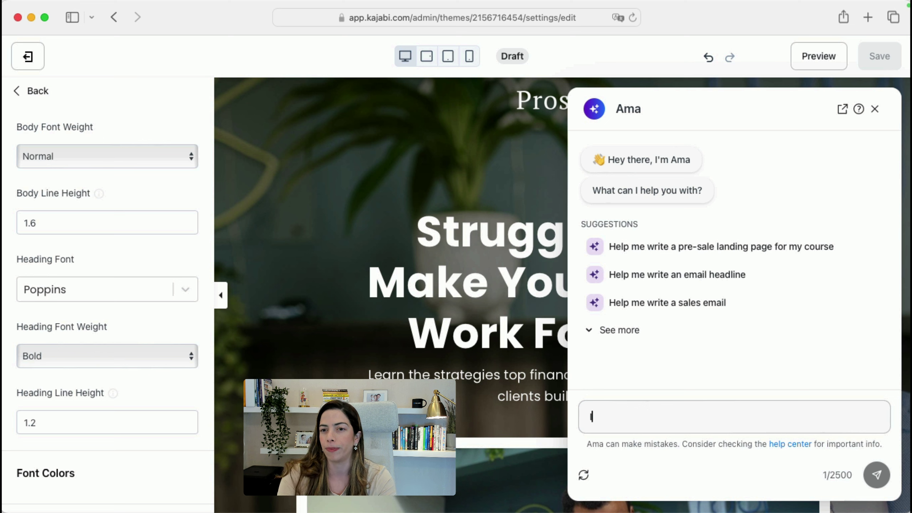
type("'m a keynote spea")
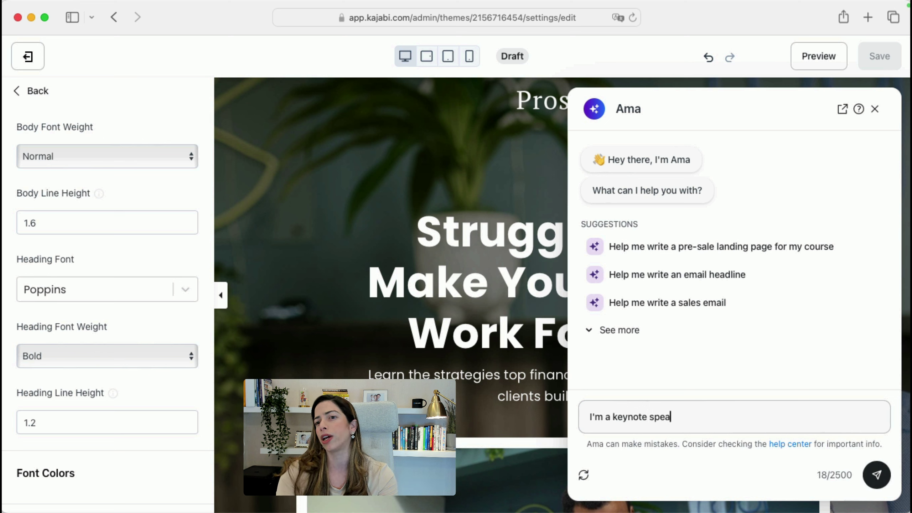
type("ker. I speak ")
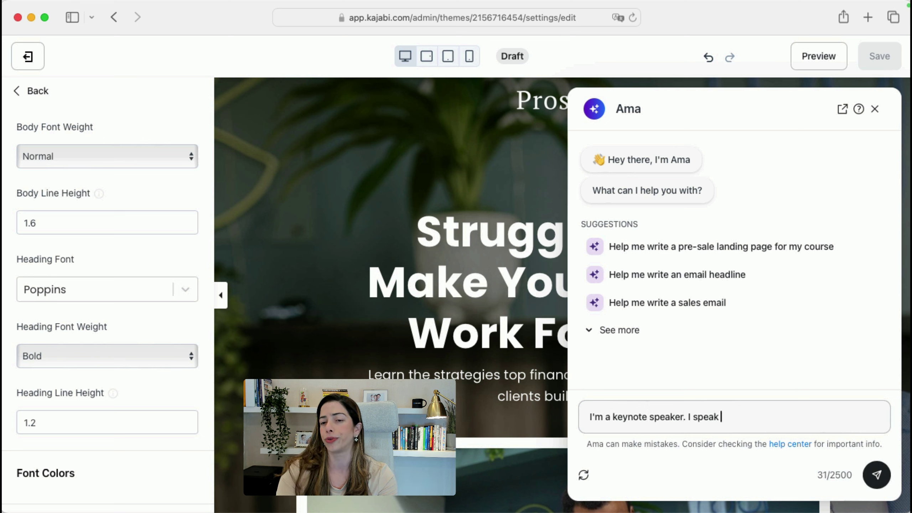
type("to moms and ")
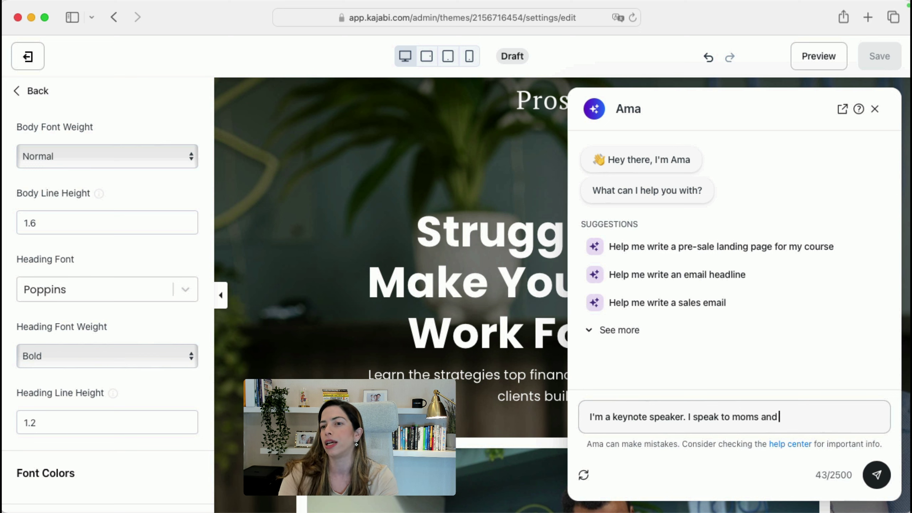
type("I need to start my simple one page website. I want to offer 1:")
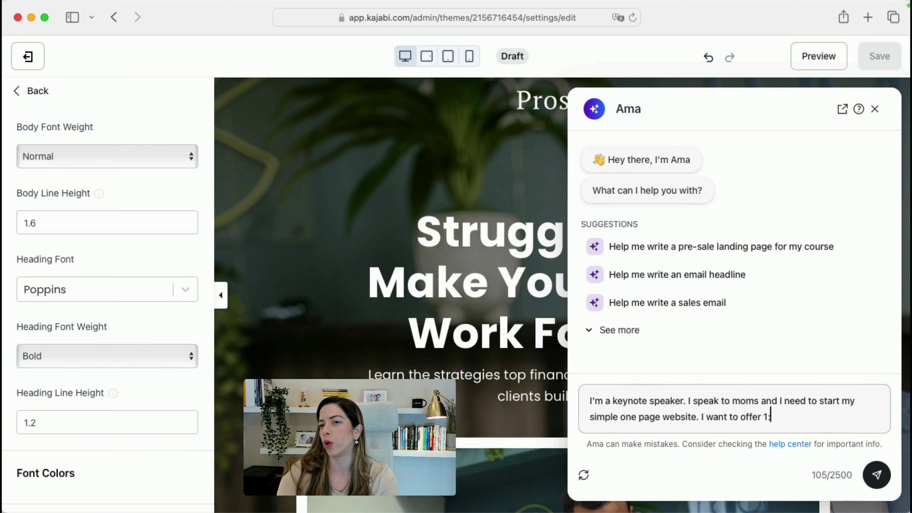
type("1 sessions at $297. Please provide the best")
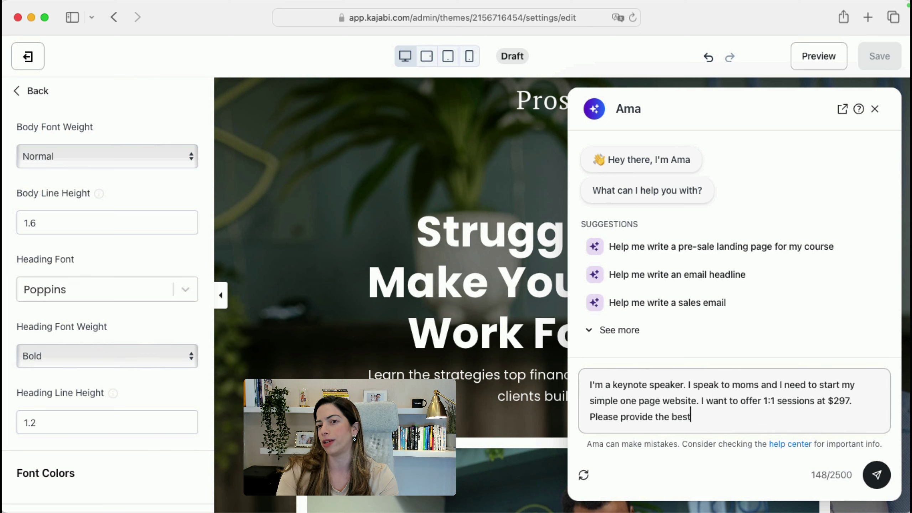
type(" structure and copy for my one page website.")
Send the website request to Ama and read through its suggested page outline
left_click(876, 475)
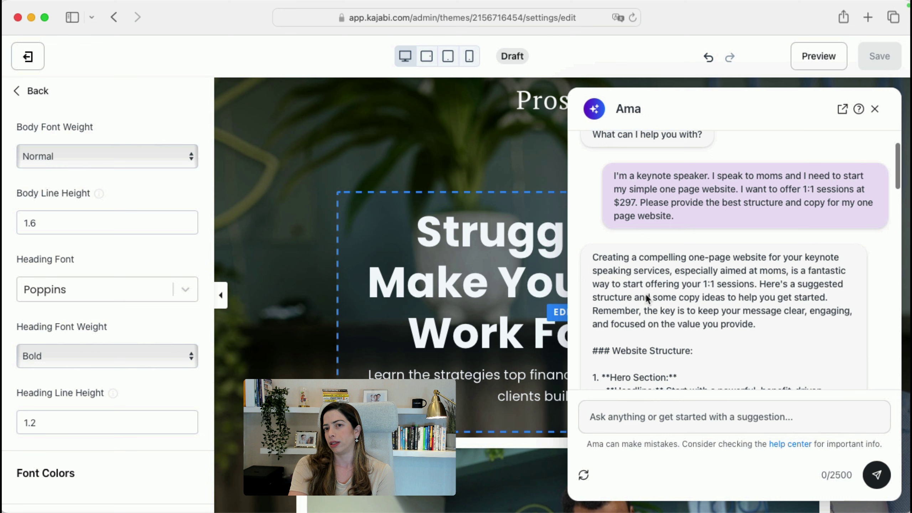
scroll(644, 287, "down", 3)
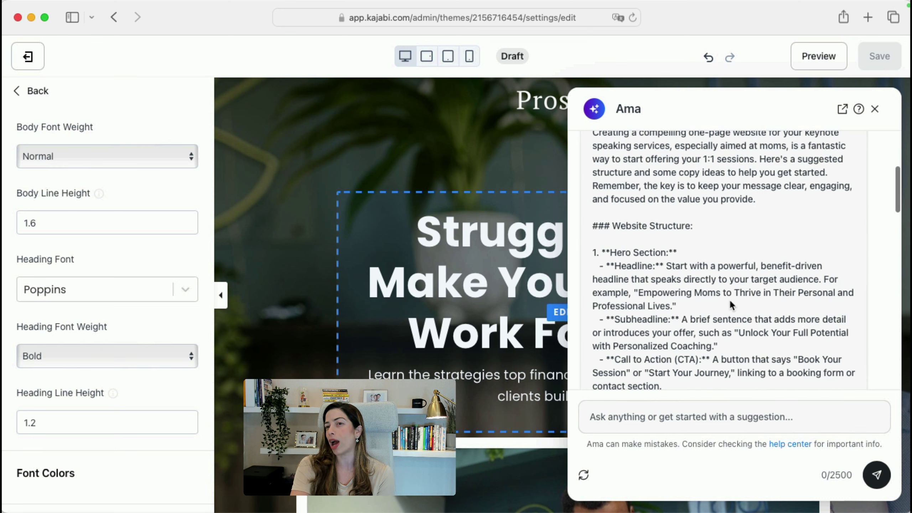
scroll(653, 309, "down", 3)
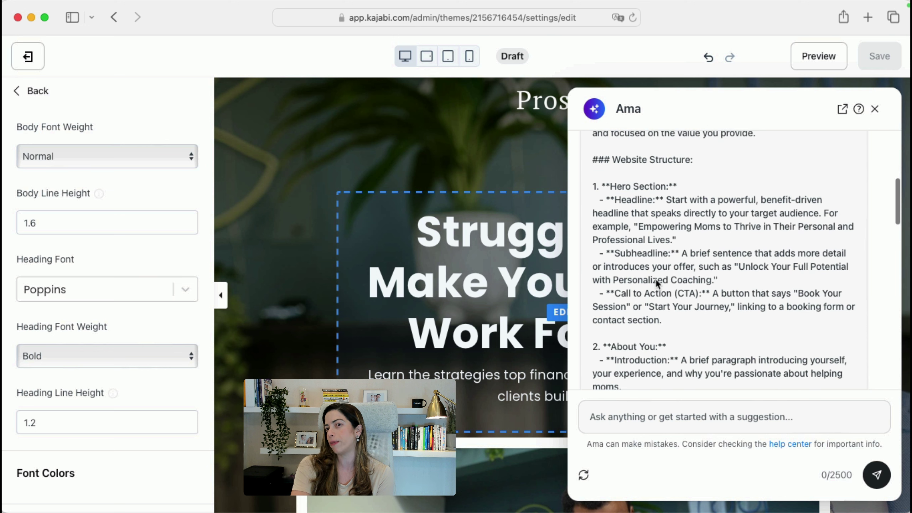
scroll(735, 313, "down", 9)
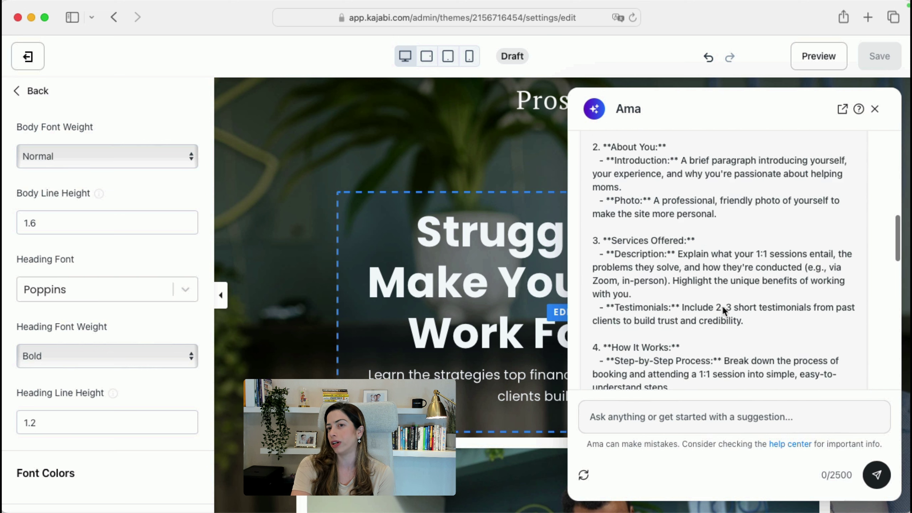
scroll(721, 307, "down", 4)
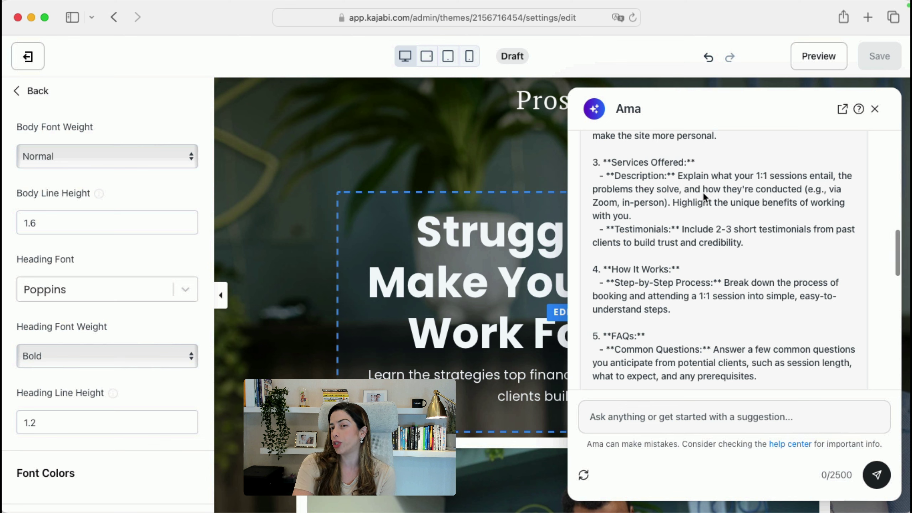
scroll(682, 298, "down", 3)
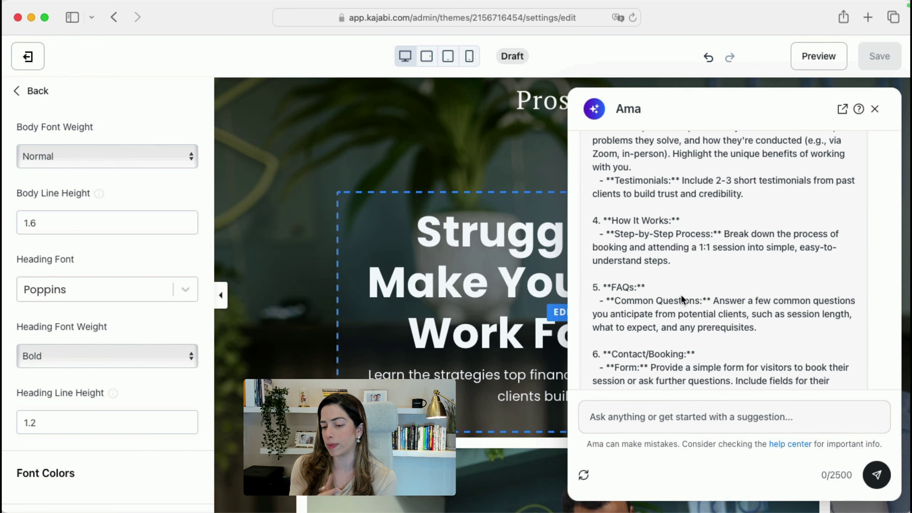
Search 'kajabi pricing' in a new tab, open Kajabi's pricing page and accept cookies
key("super+t")
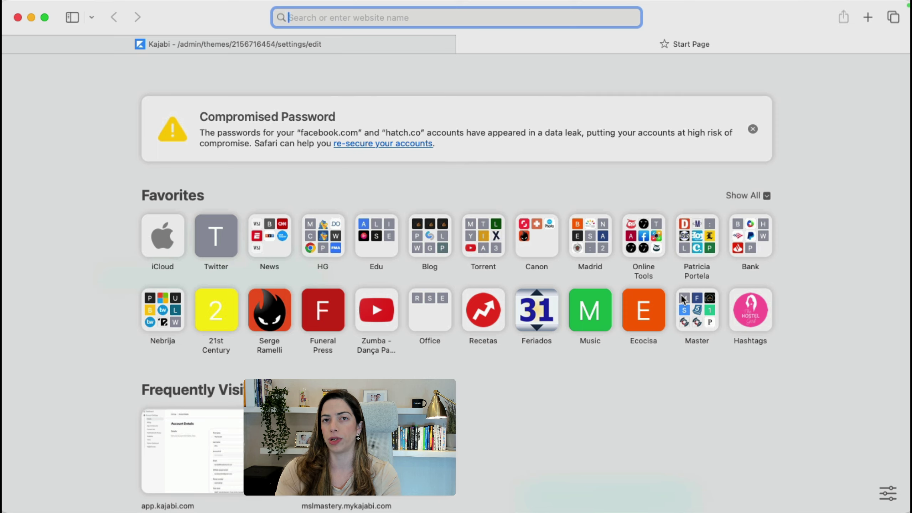
type("kajabi pricing")
key("Return")
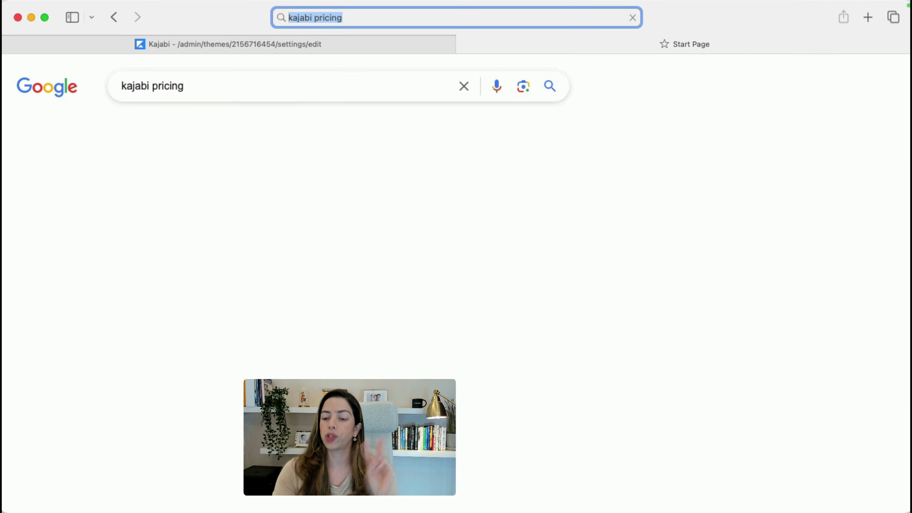
left_click(190, 233)
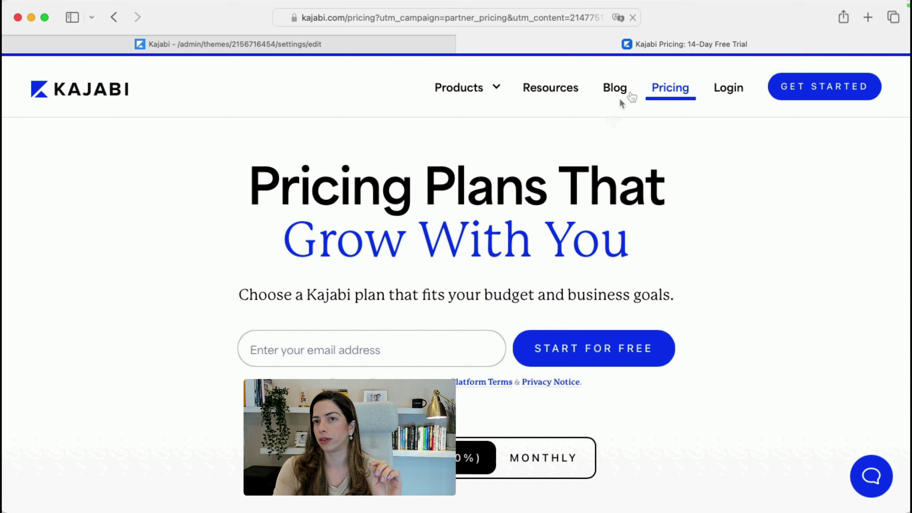
scroll(593, 183, "down", 10)
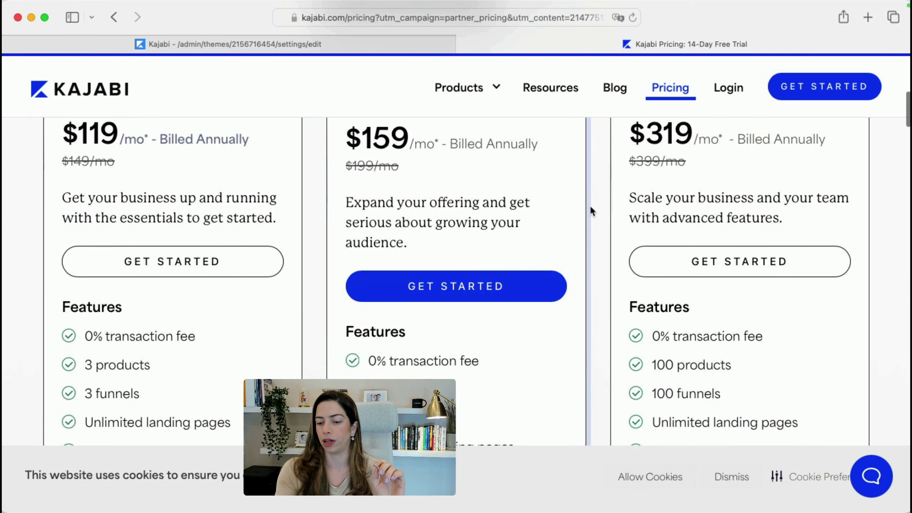
scroll(484, 365, "down", 5)
scroll(484, 364, "up", 2)
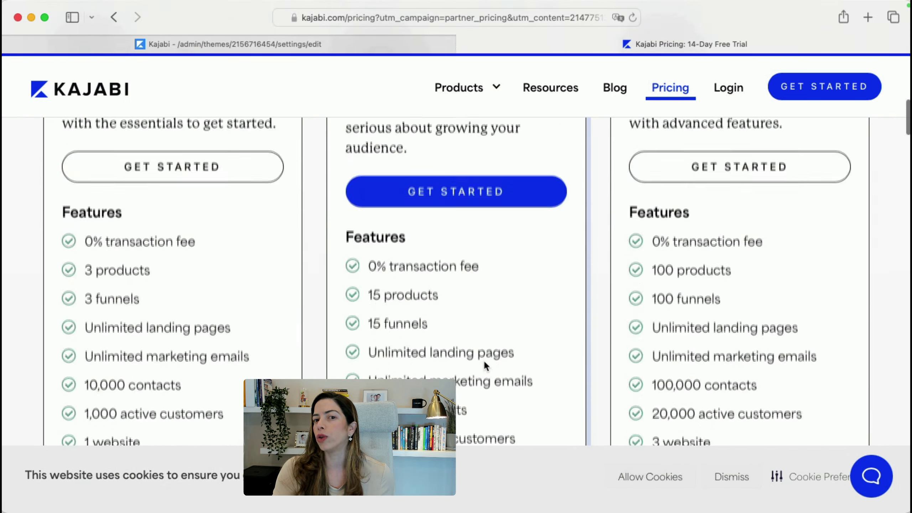
scroll(592, 359, "down", 5)
scroll(668, 297, "up", 1)
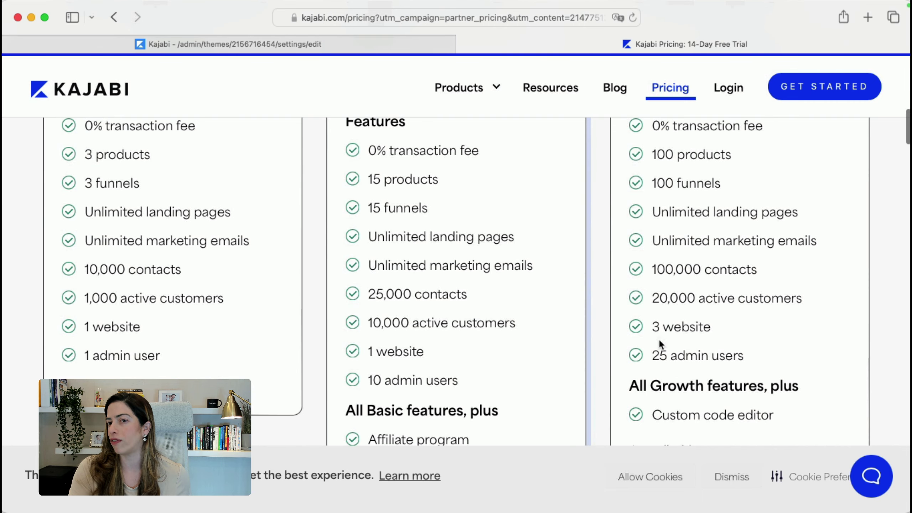
left_click(658, 480)
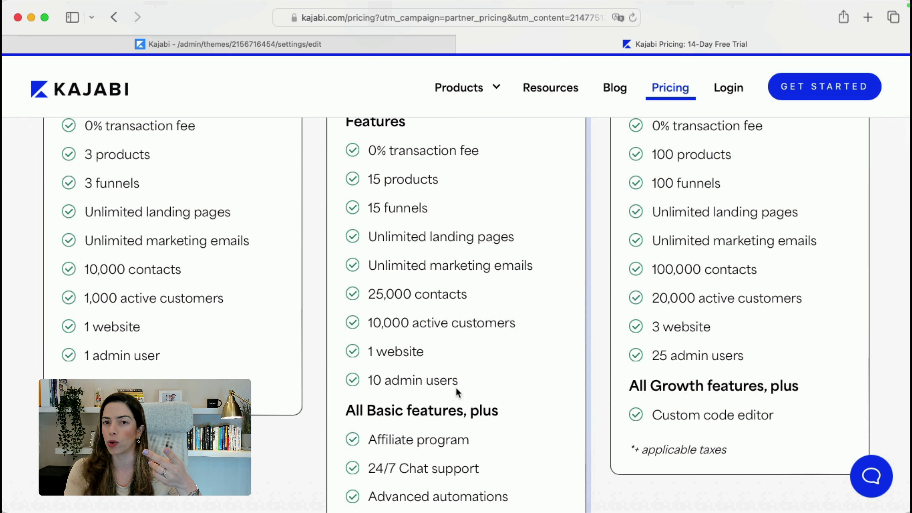
Highlight the middle plan's limits of 15 funnels and 1 website in the feature lists
scroll(455, 387, "up", 2)
left_click_drag(369, 220, 462, 219)
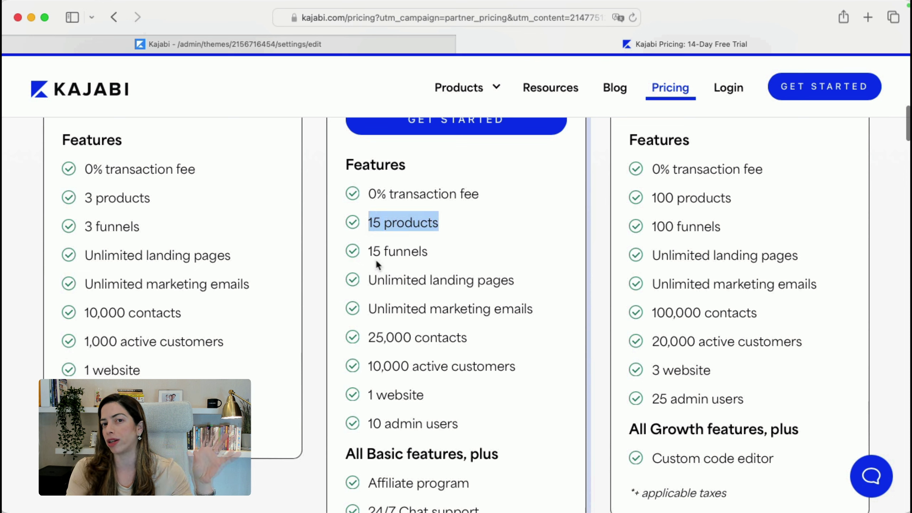
left_click_drag(369, 251, 440, 255)
left_click_drag(395, 394, 423, 394)
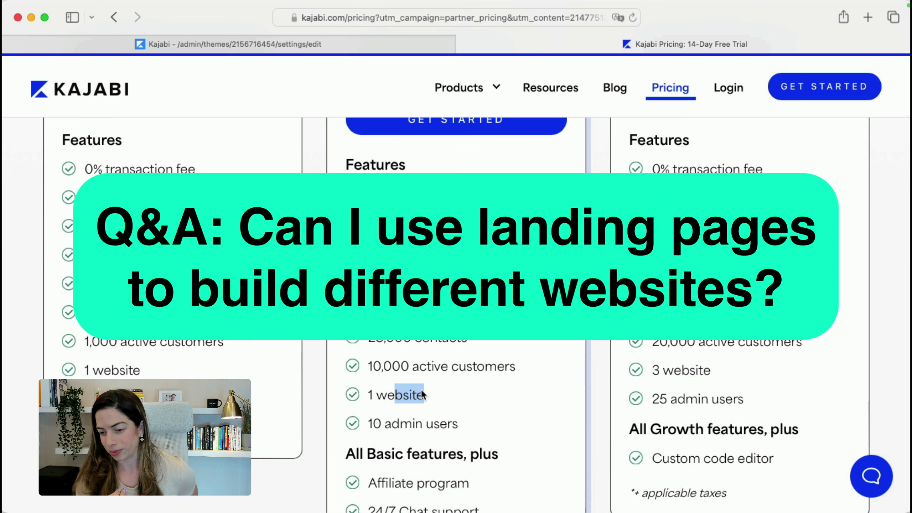
Clear the selection, scroll the plan details, and close the pricing tab to return to the editor
left_click(423, 394)
scroll(423, 394, "down", 3)
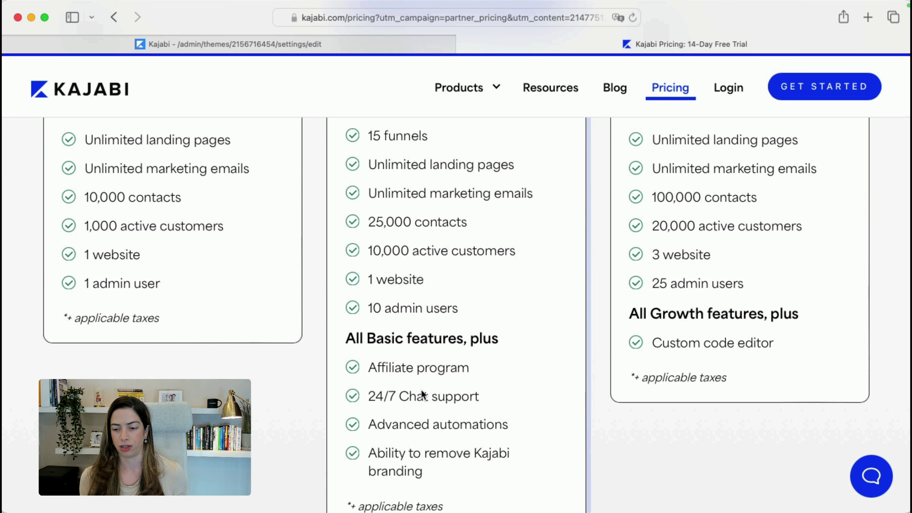
key("super+w")
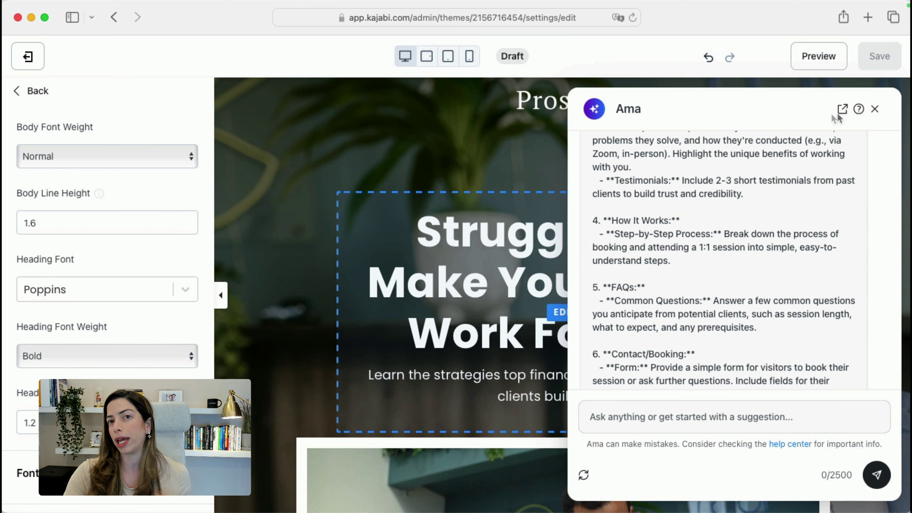
Search 'kajabi access' in a Help Center article, then close that tab to return to the editor
key("super+t")
type("kajabi access")
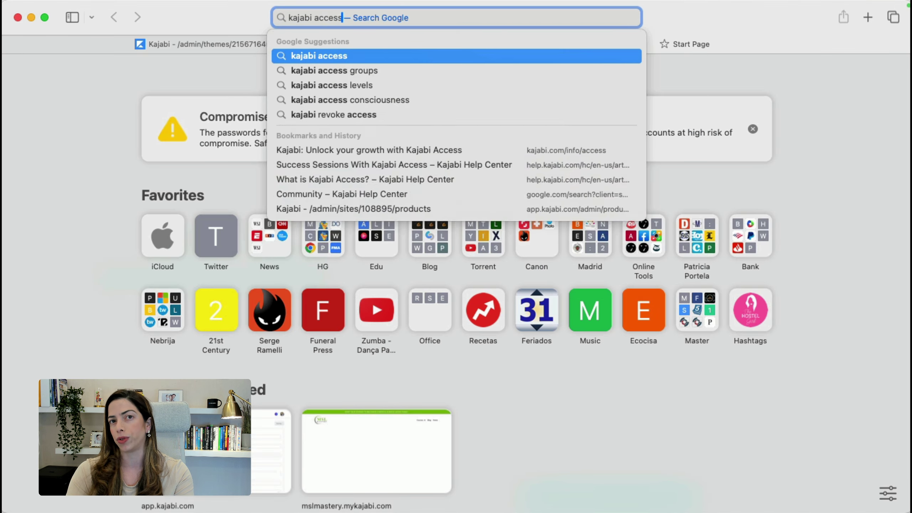
key("Return")
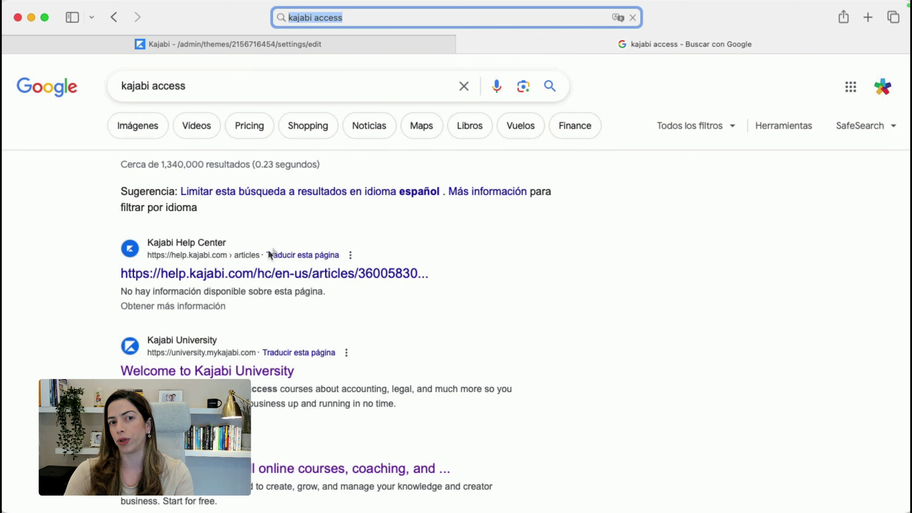
left_click(274, 275)
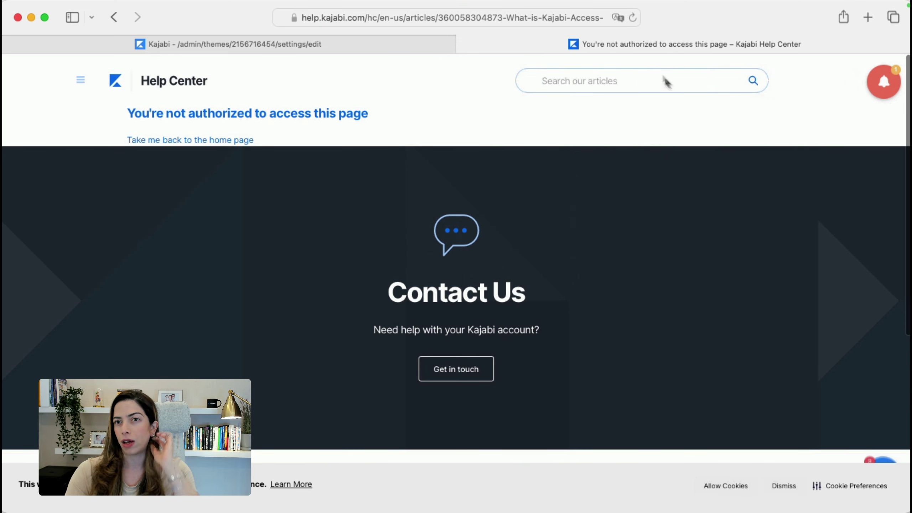
left_click(664, 81)
type("kajabi accesss")
scroll(687, 333, "down", 8)
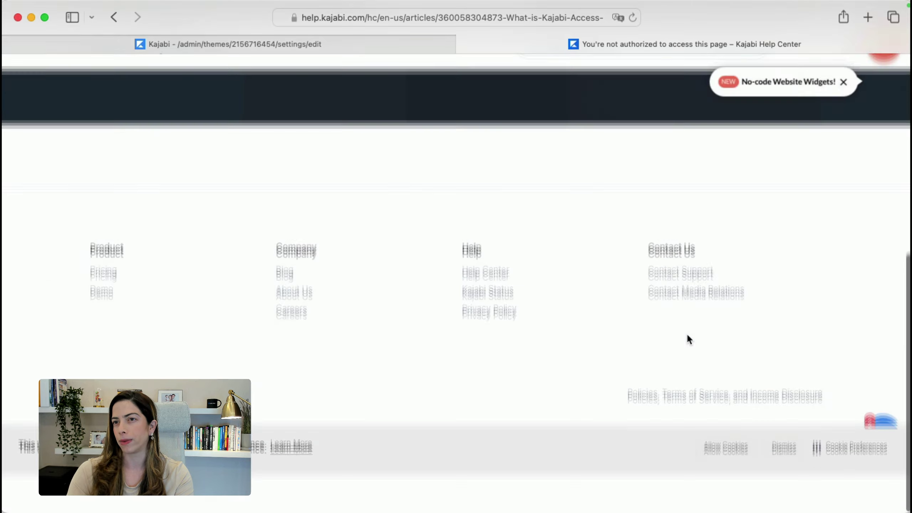
scroll(687, 333, "up", 8)
key("super+w")
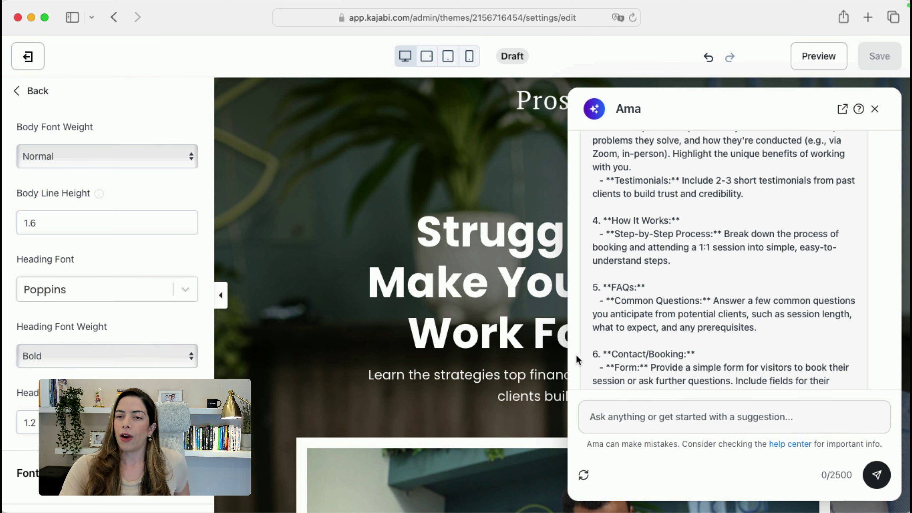
Close the Ama assistant chat panel
left_click(874, 109)
scroll(479, 281, "down", 5)
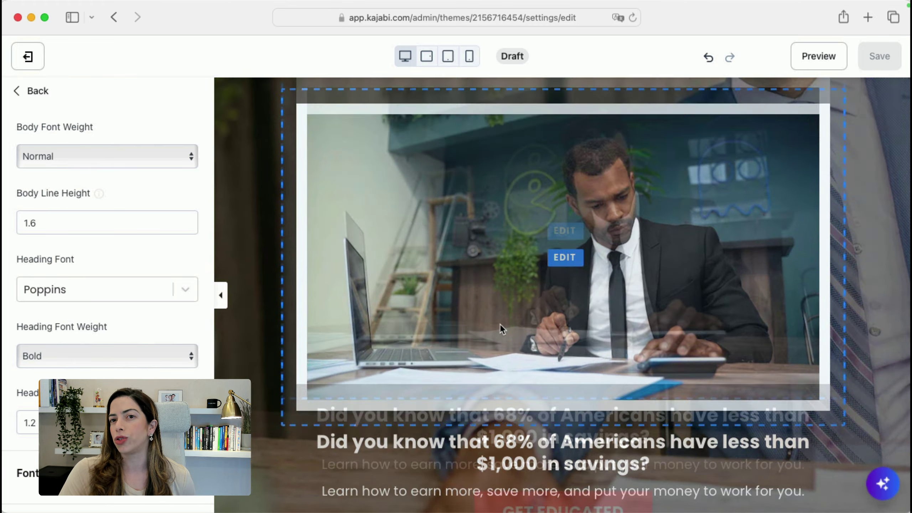
scroll(498, 326, "up", 10)
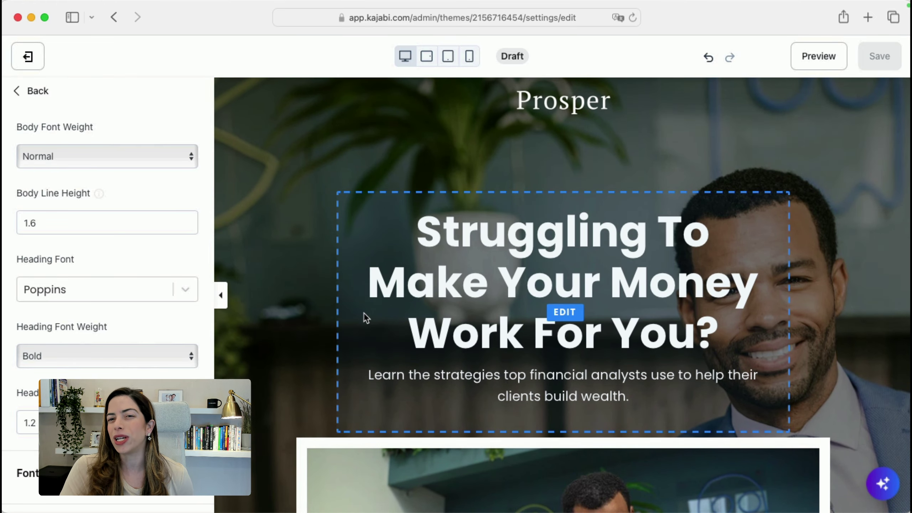
scroll(363, 312, "down", 10)
scroll(547, 464, "up", 10)
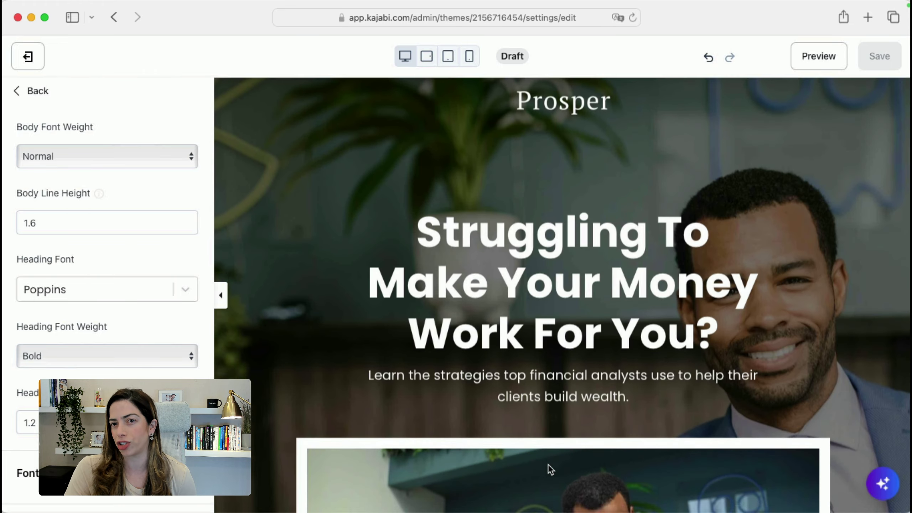
scroll(553, 309, "down", 1)
Type 'Empowering' at the start of the hero headline and save the page
left_click(552, 309)
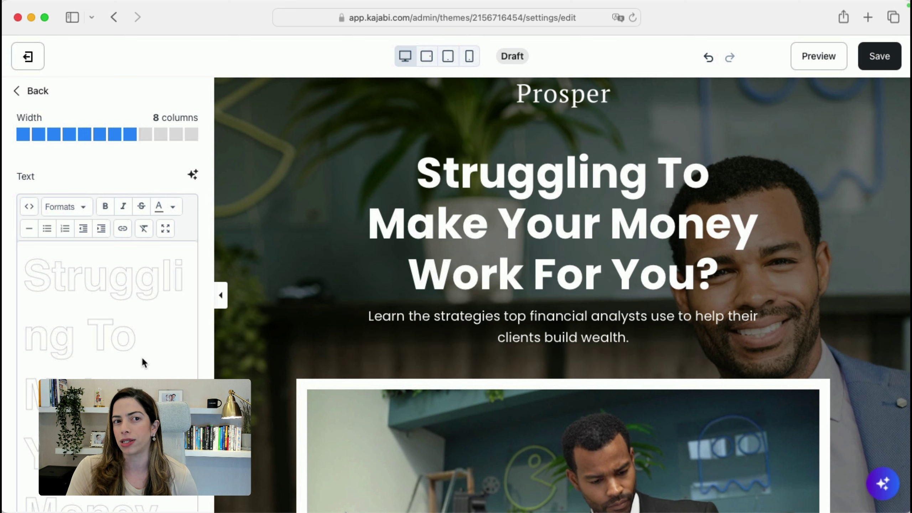
scroll(141, 356, "down", 10)
scroll(141, 356, "up", 6)
scroll(64, 208, "up", 10)
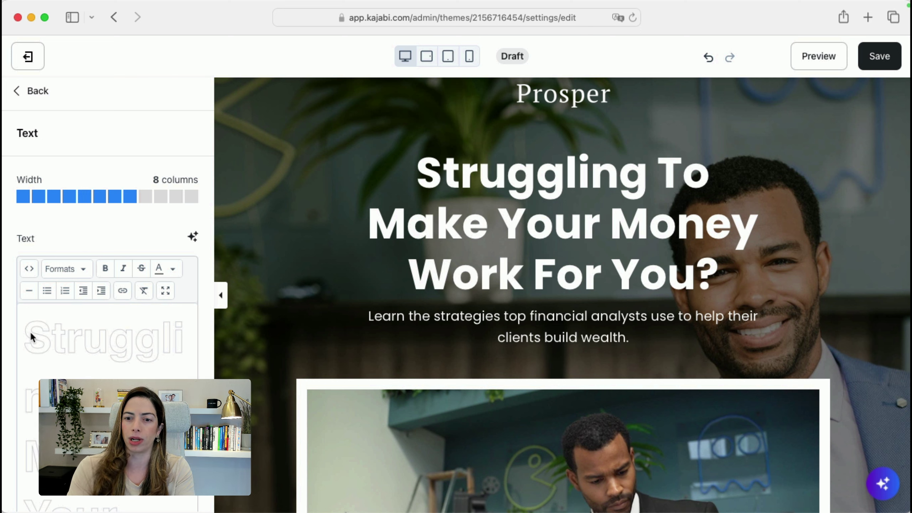
type("Empower")
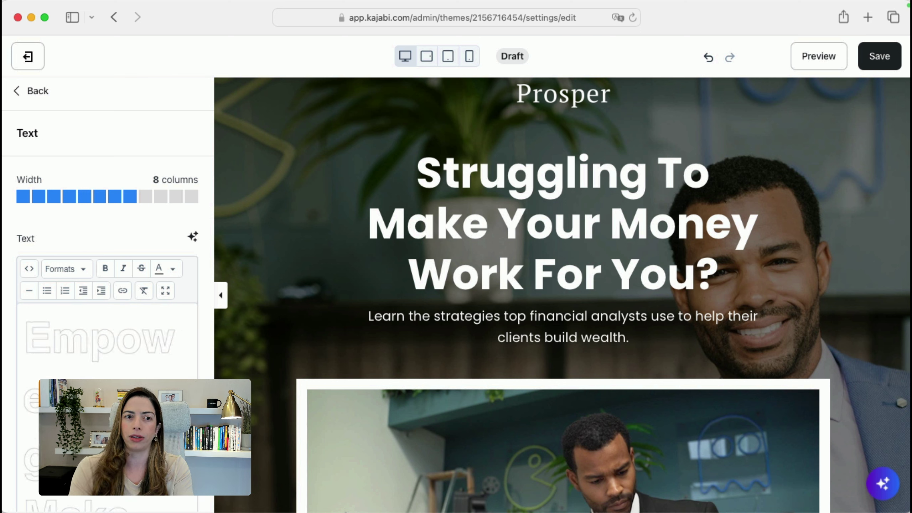
type("ing")
key("BackSpace")
key("BackSpace")
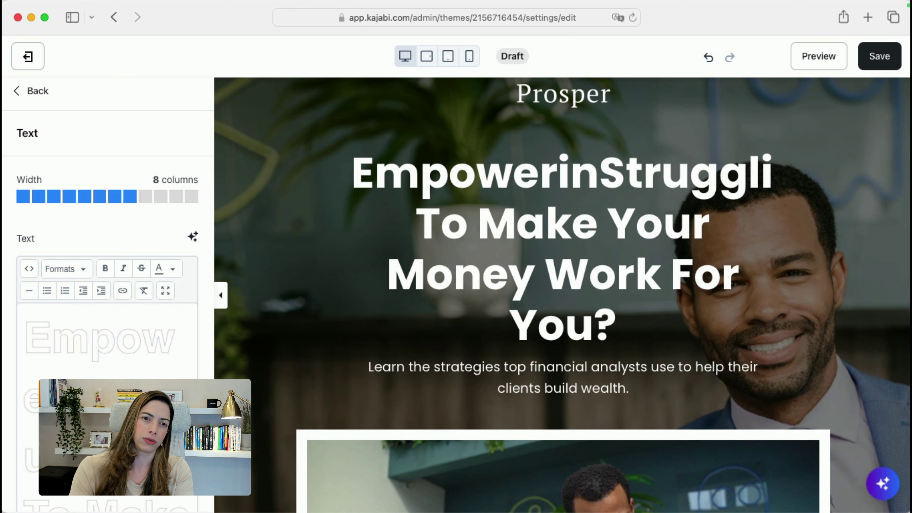
scroll(107, 287, "down", 10)
key("super+s")
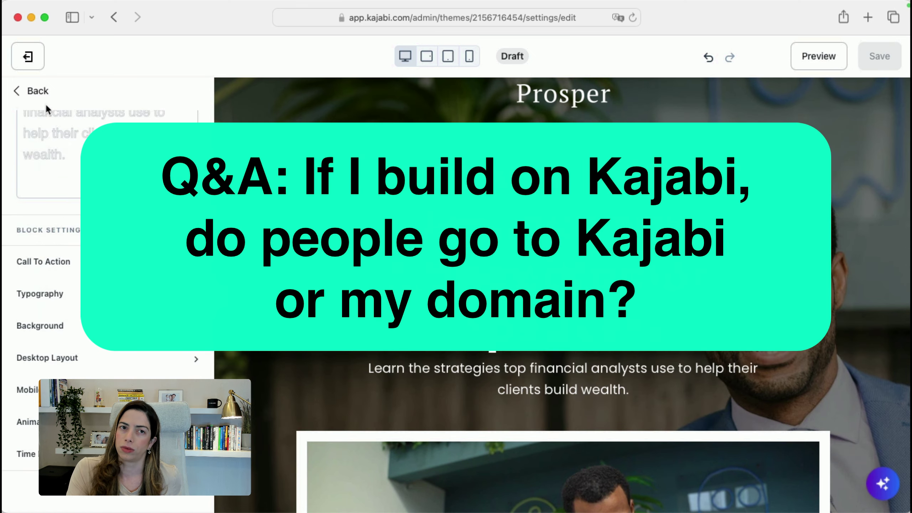
Return to the Hero block list, open peakperformershuddle.com in another tab, then switch back to Kajabi
left_click(39, 101)
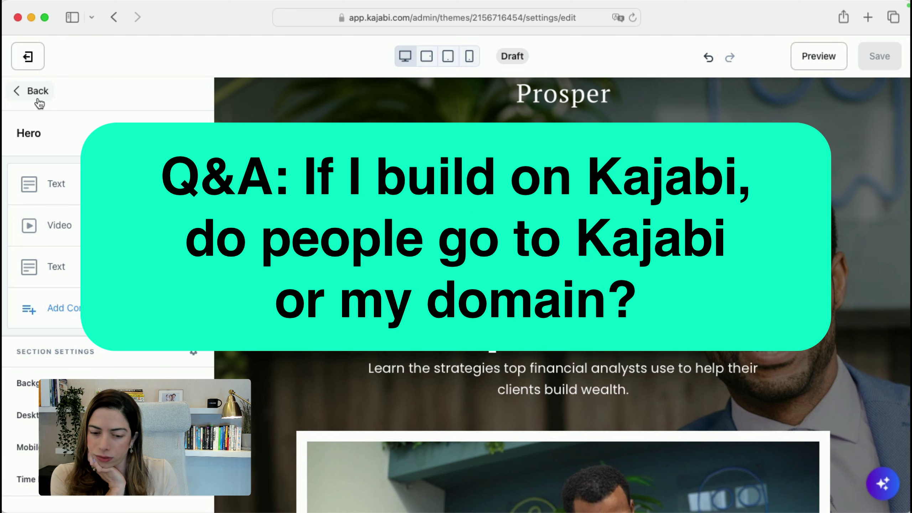
key("super+Tab")
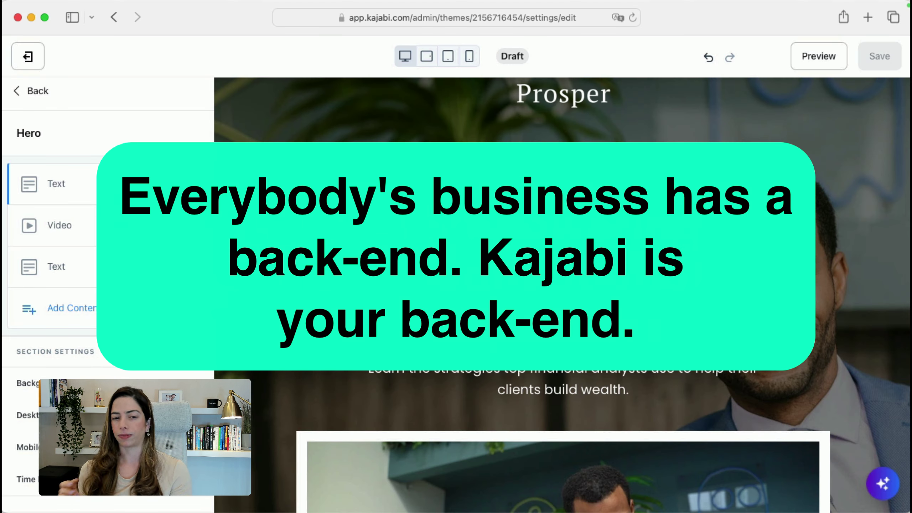
key("super+t")
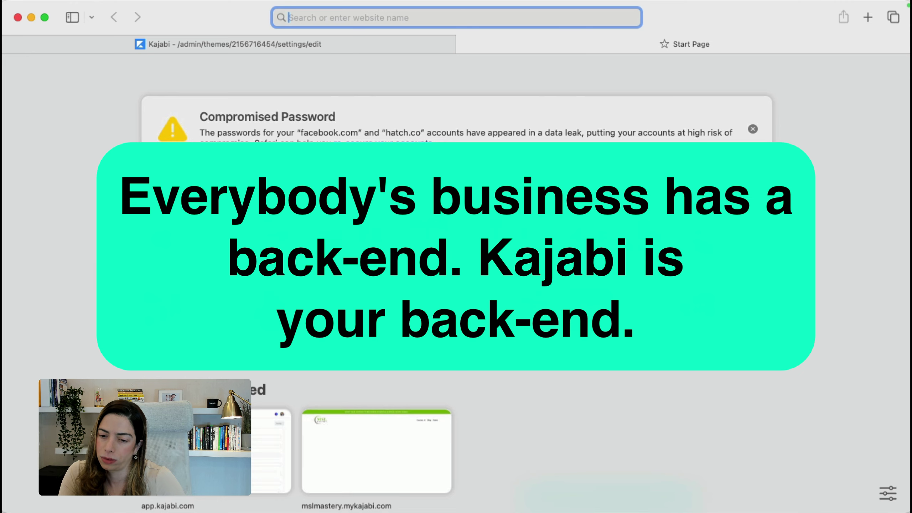
key("super+w")
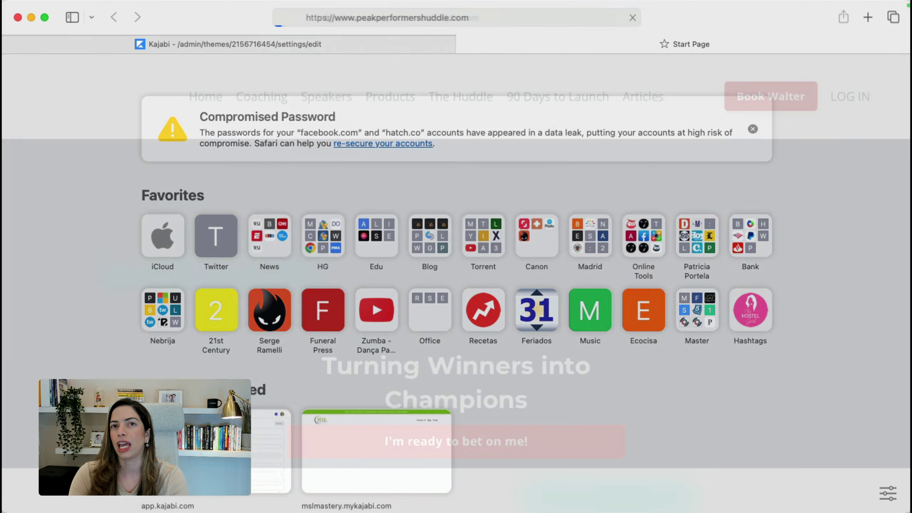
key("Return")
scroll(395, 183, "down", 20)
left_click(360, 52)
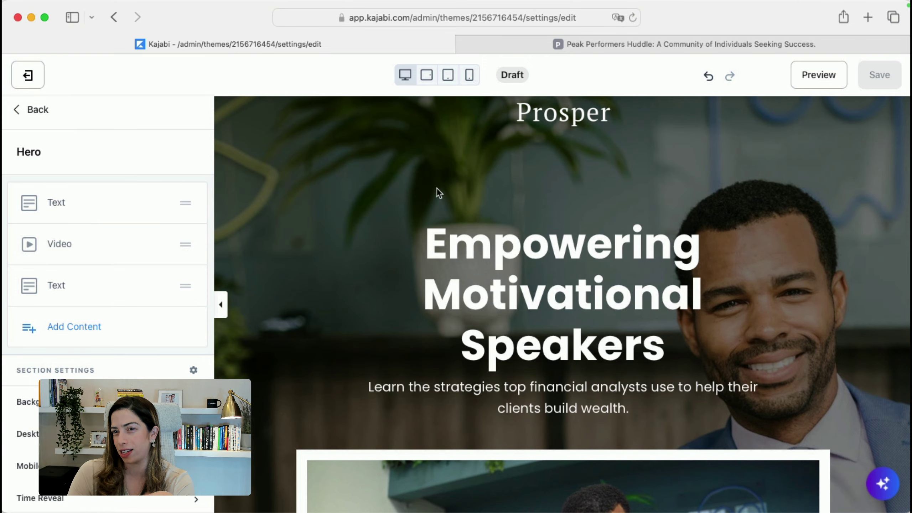
Open the hero Background settings and browse the recently uploaded images
scroll(556, 262, "down", 3)
scroll(556, 264, "down", 10)
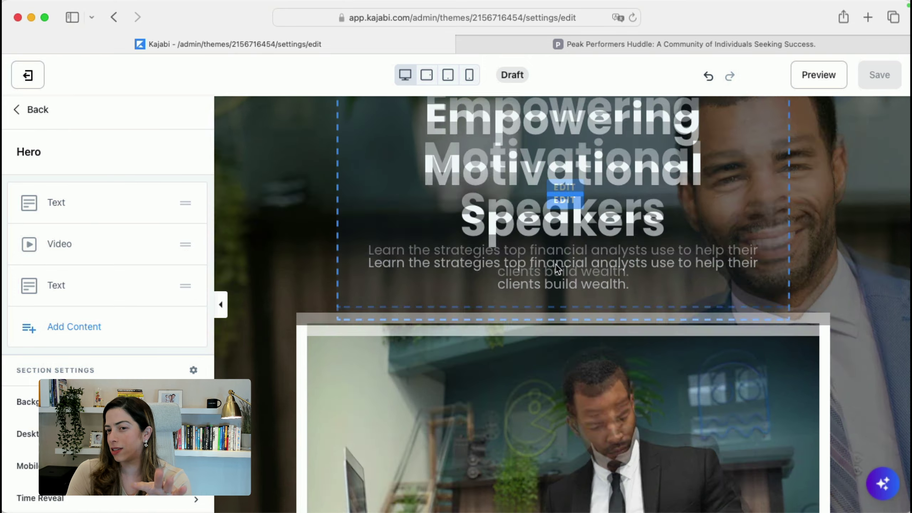
scroll(554, 263, "up", 15)
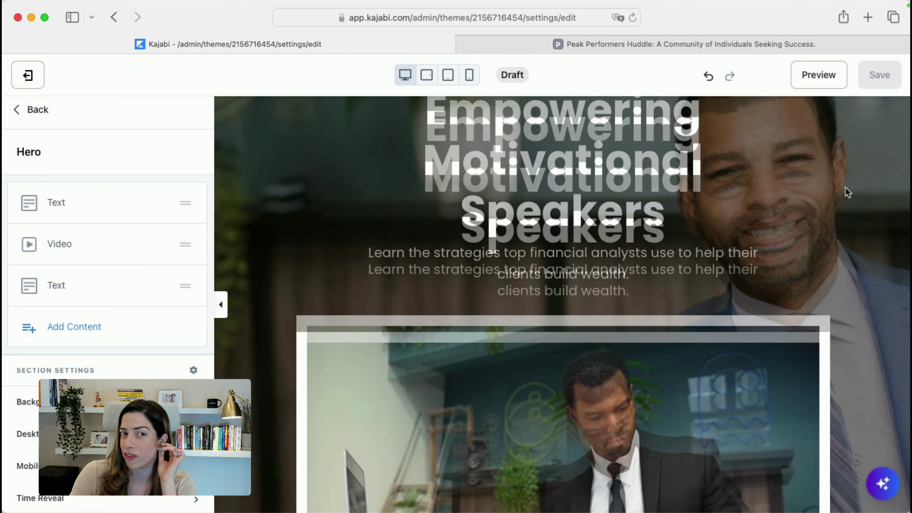
scroll(845, 187, "down", 5)
scroll(748, 222, "up", 5)
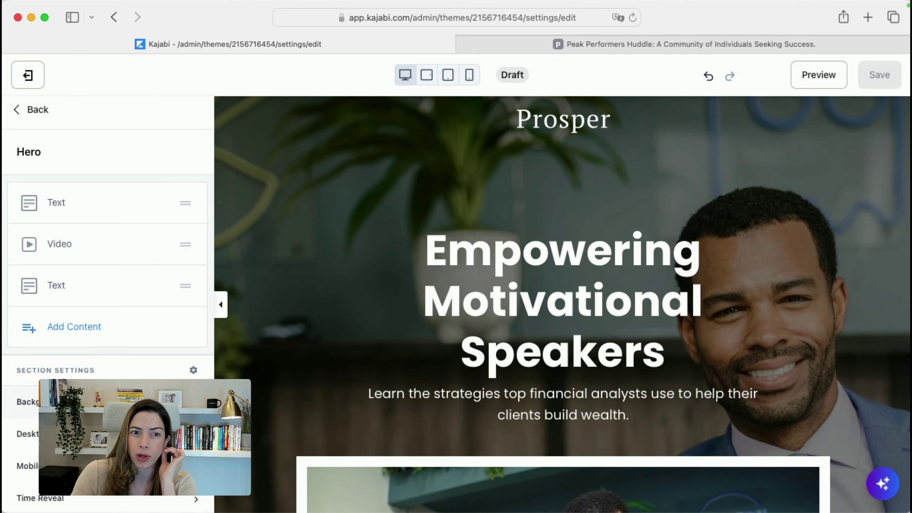
left_click(27, 402)
scroll(106, 305, "down", 5)
left_click(107, 367)
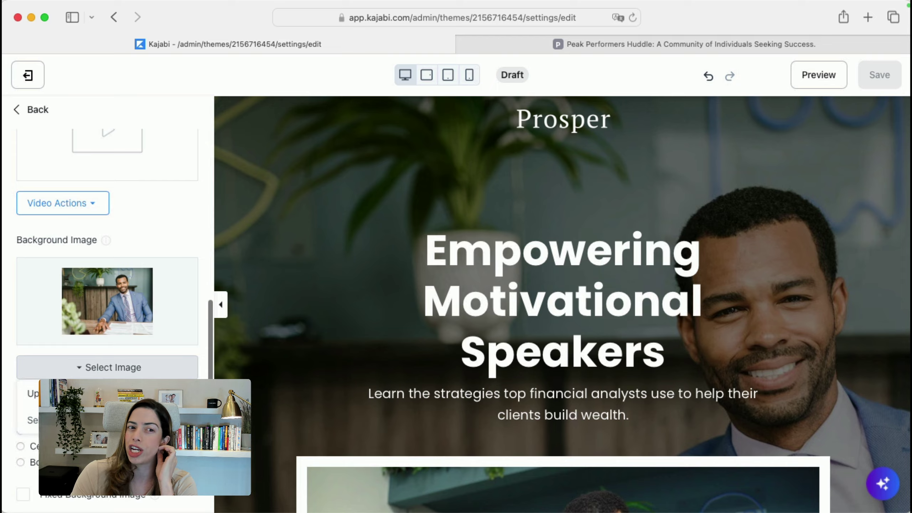
left_click(72, 420)
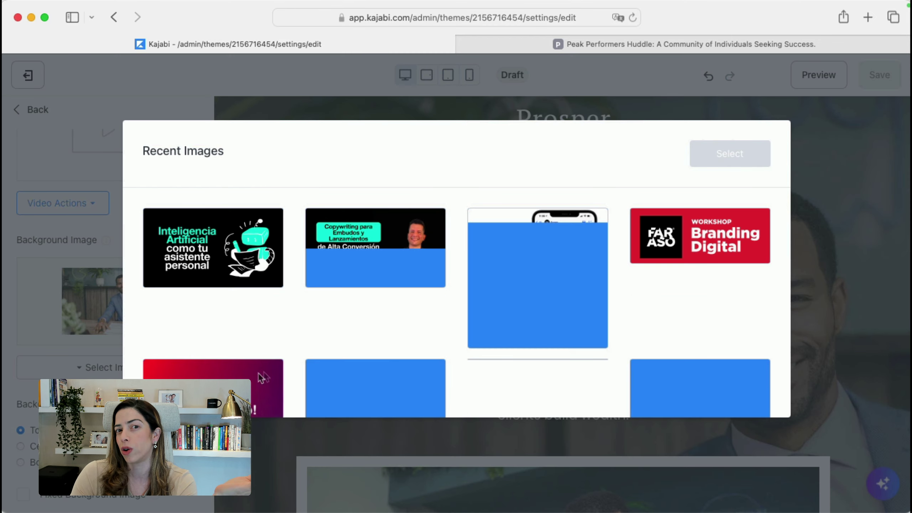
Set the photo of the smiling man in a grey sweater as the hero background
scroll(446, 348, "down", 3)
scroll(446, 345, "down", 10)
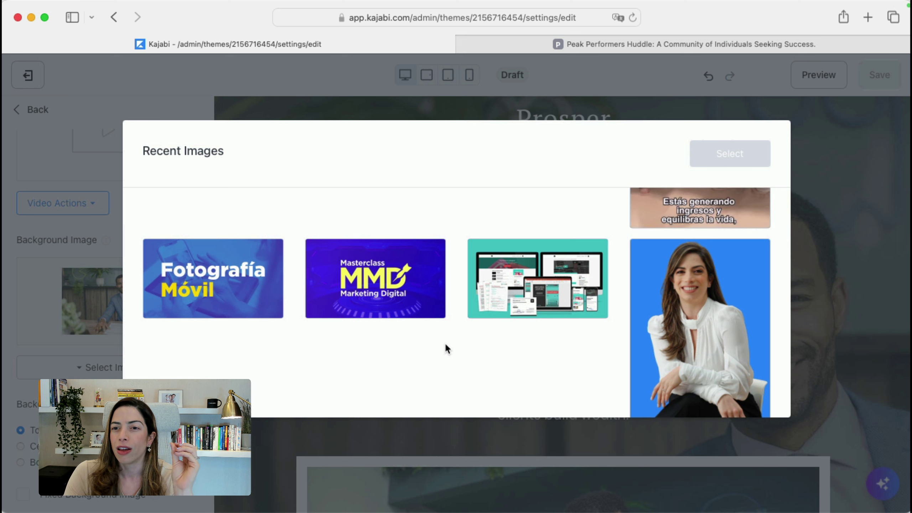
scroll(446, 345, "down", 2)
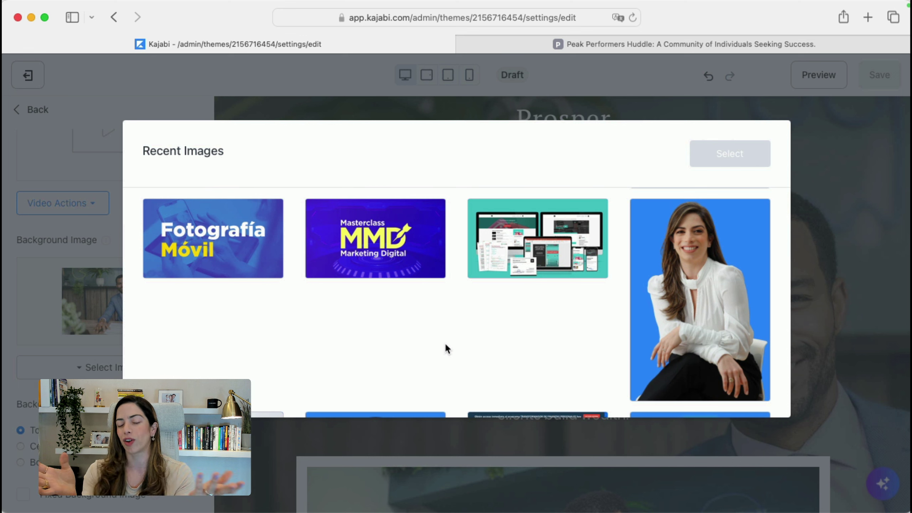
scroll(445, 345, "down", 5)
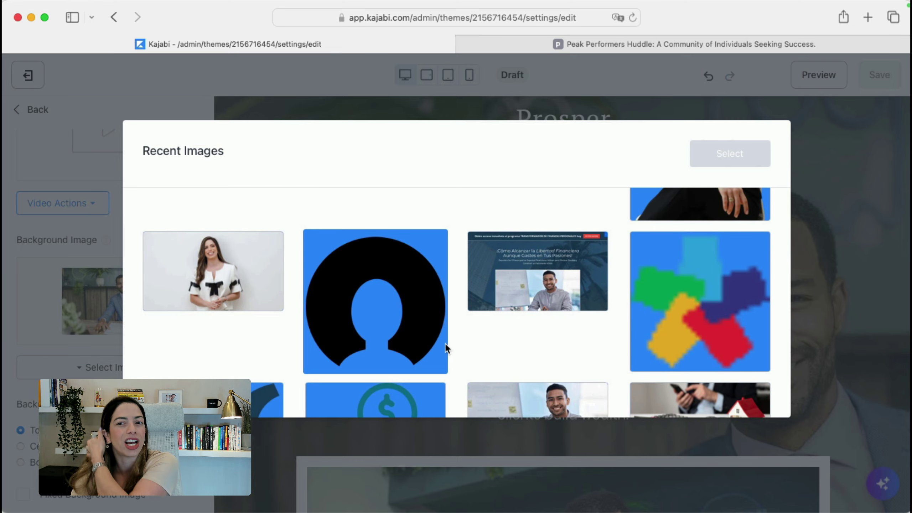
scroll(446, 347, "down", 4)
left_click(508, 321)
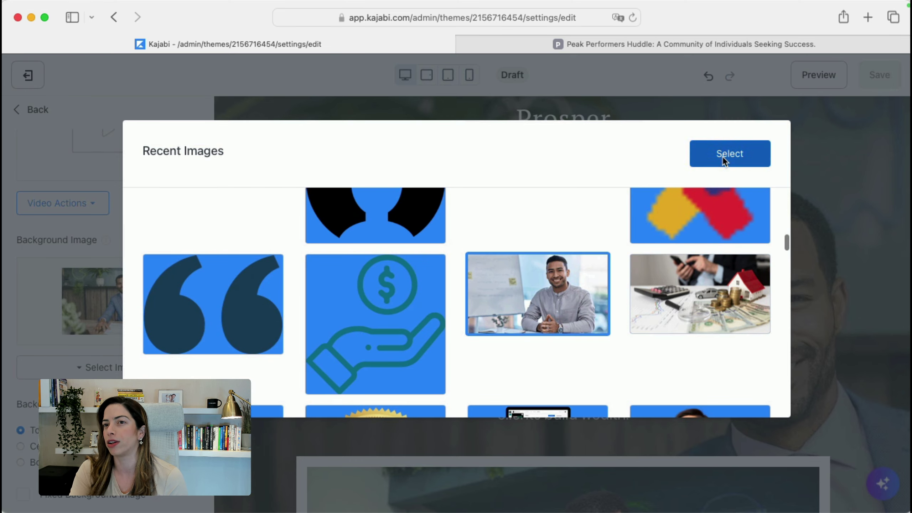
left_click(723, 156)
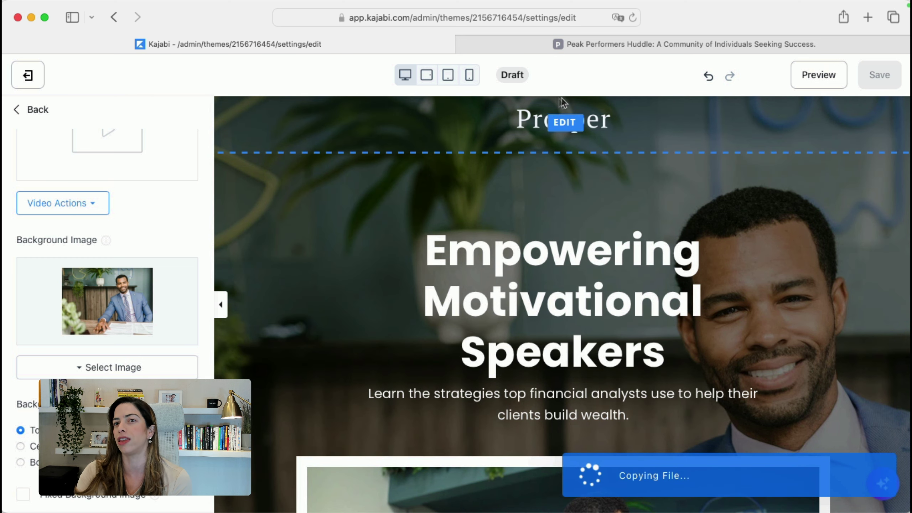
Open the Prosper logo's Logo Image picker and browse Recent Images for a replacement logo
left_click(563, 119)
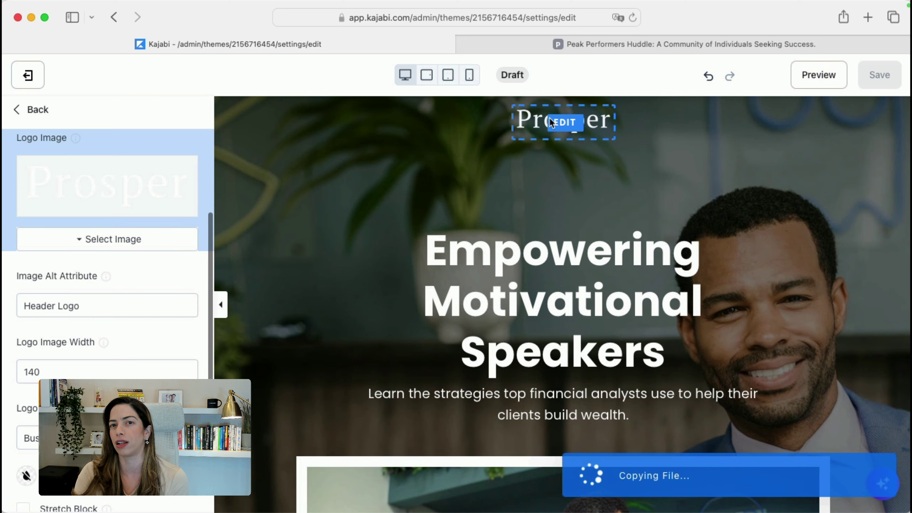
left_click(104, 243)
left_click(107, 289)
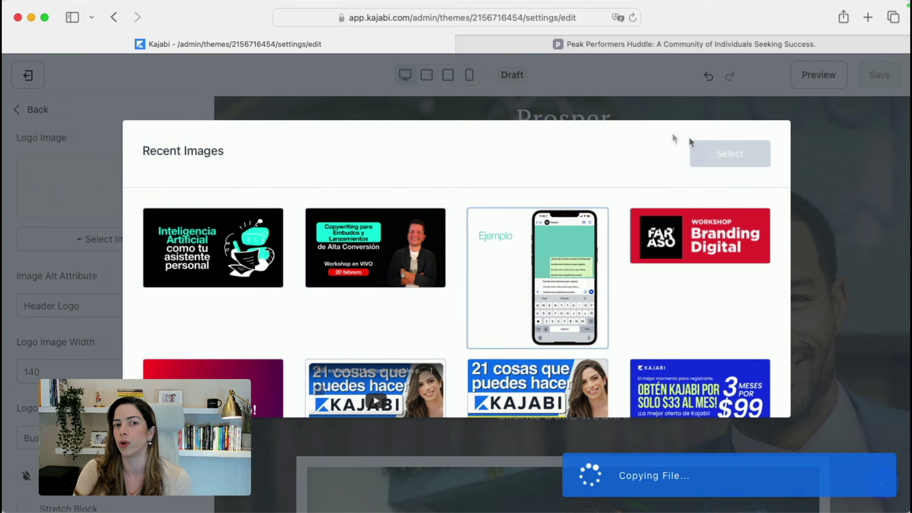
scroll(488, 291, "down", 10)
scroll(488, 289, "down", 5)
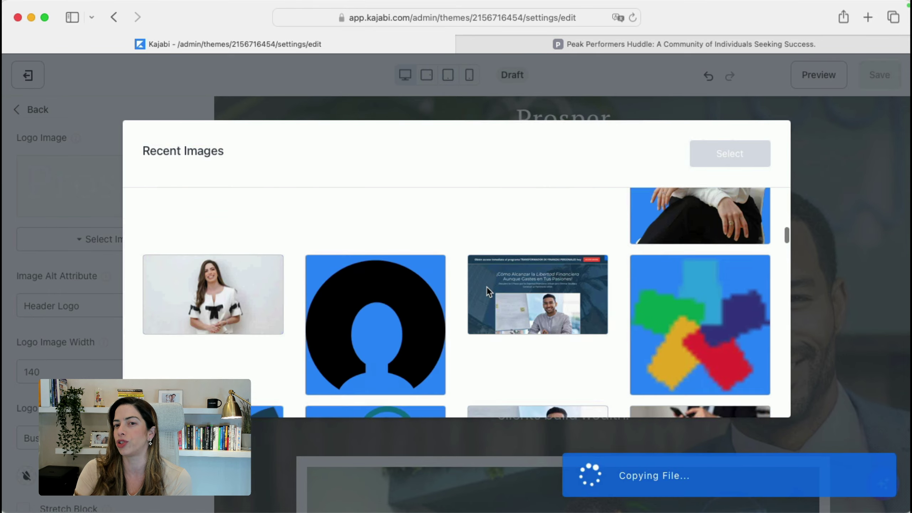
scroll(488, 289, "up", 5)
scroll(487, 289, "down", 1)
scroll(486, 285, "down", 5)
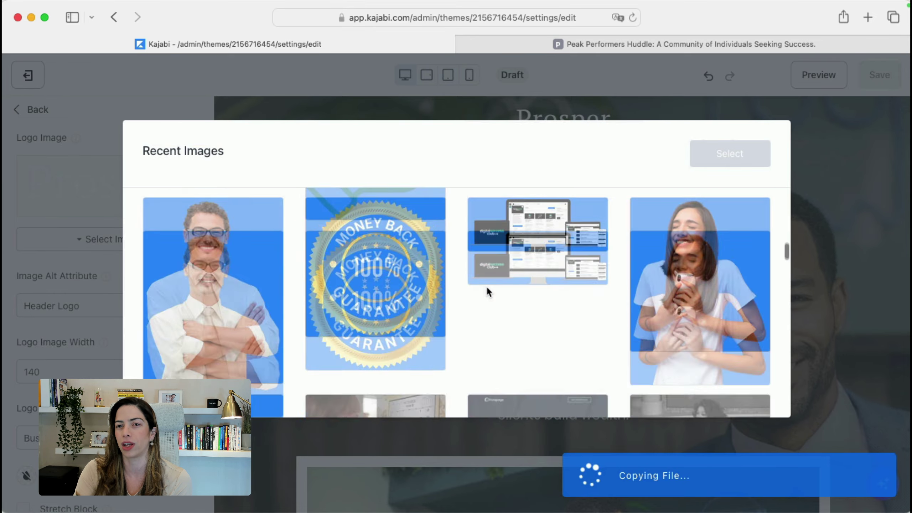
scroll(486, 285, "up", 3)
scroll(485, 286, "down", 3)
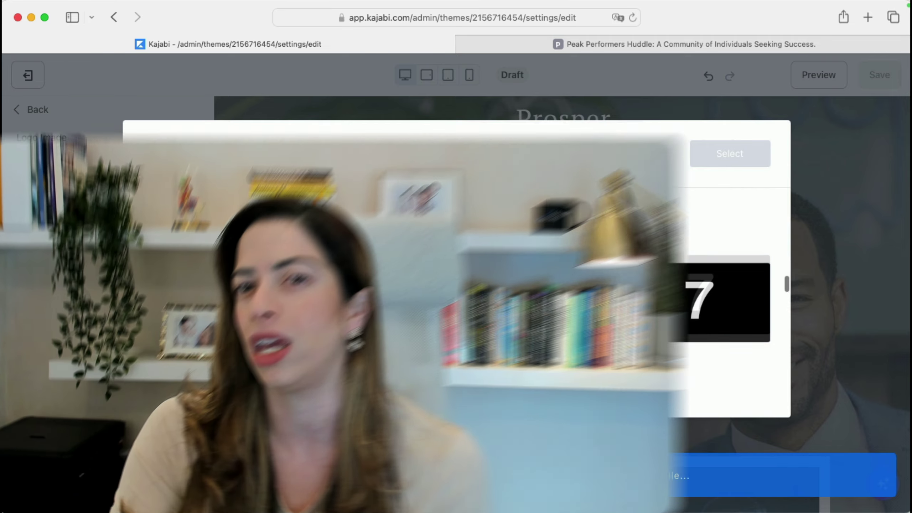
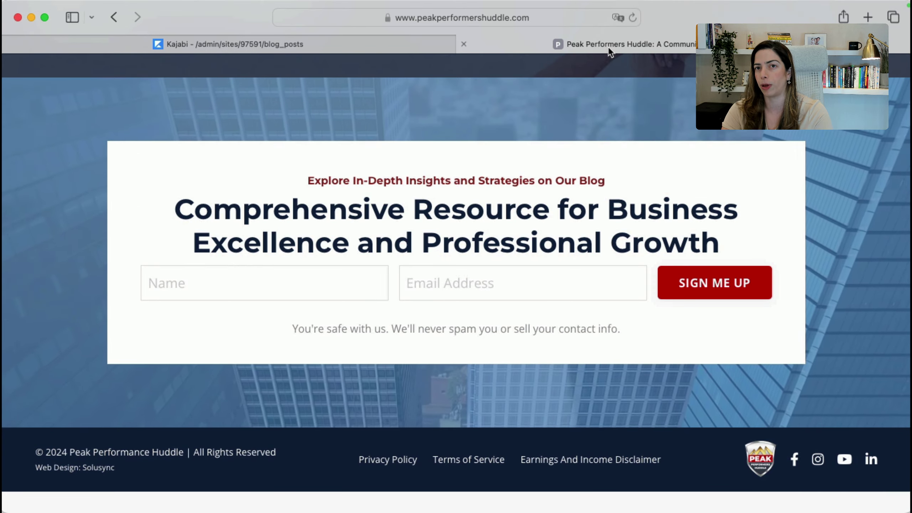
Go to the site's /blog page and read the Mastering Your Online Presence article
left_click(497, 17)
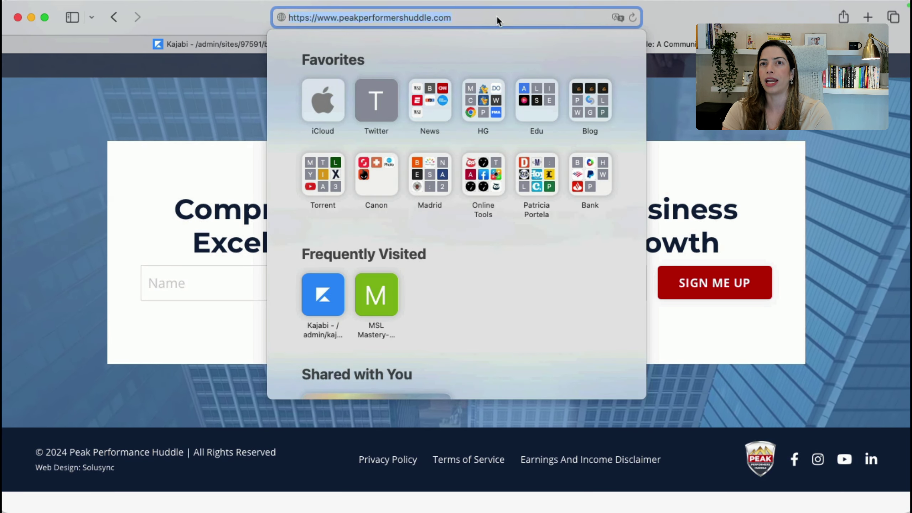
left_click(497, 17)
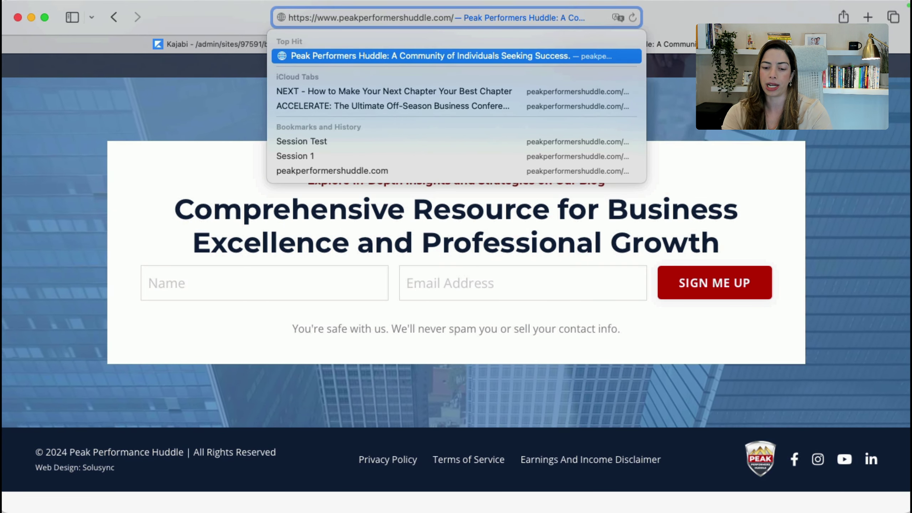
key("Escape")
key("Return")
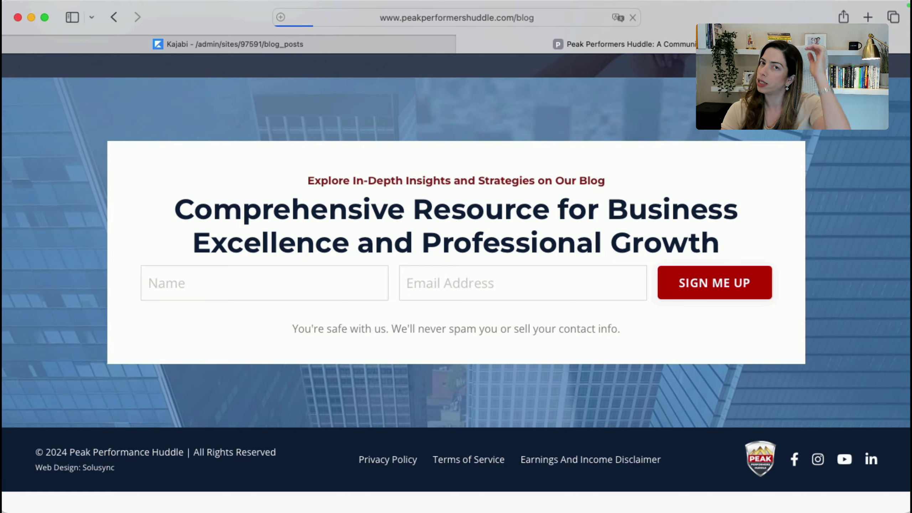
scroll(494, 305, "down", 8)
scroll(493, 319, "down", 10)
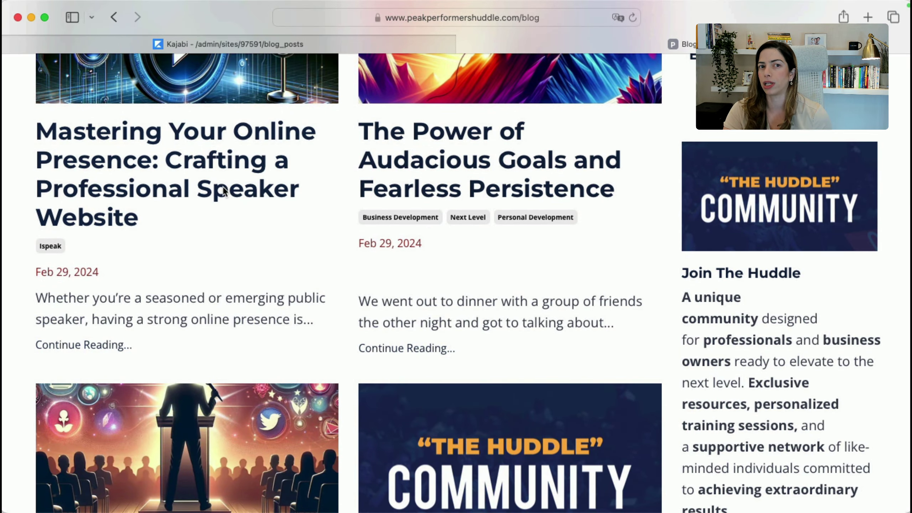
left_click(222, 187)
scroll(333, 476, "down", 15)
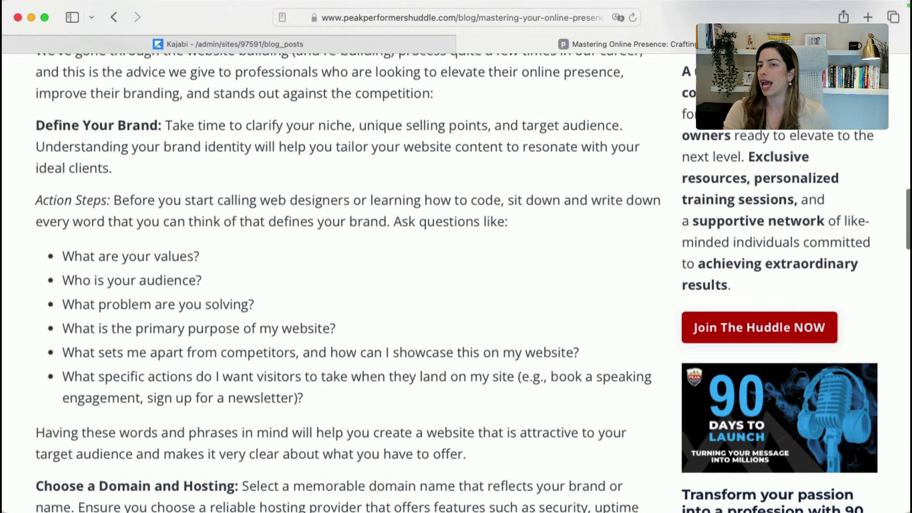
scroll(610, 394, "down", 6)
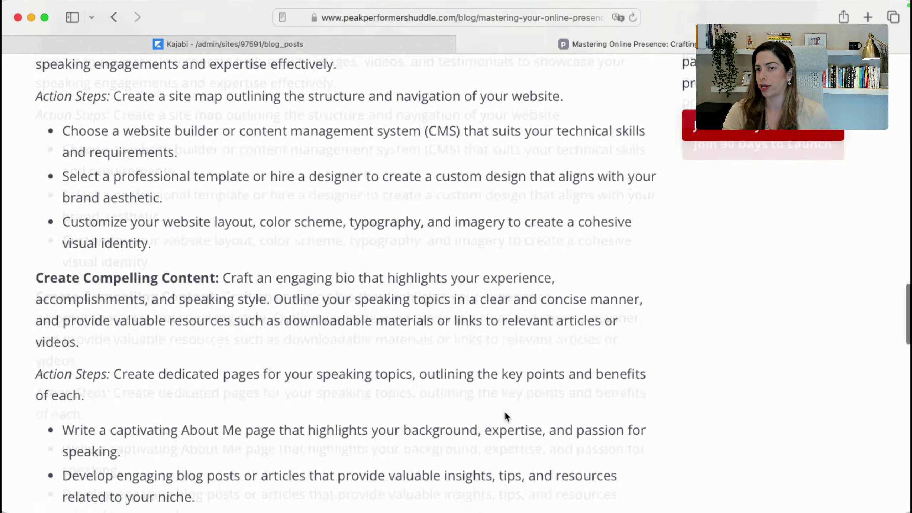
scroll(505, 415, "up", 20)
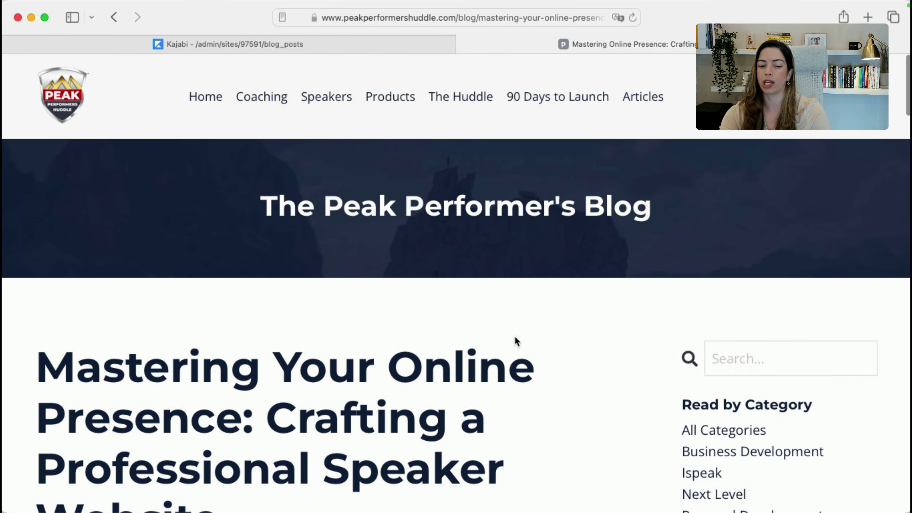
Load the Kajabi specialist's blog in a new tab and dismiss its signup popup
key("super+t")
type("mariatv")
key("BackSpace")
type("averas.com/blog")
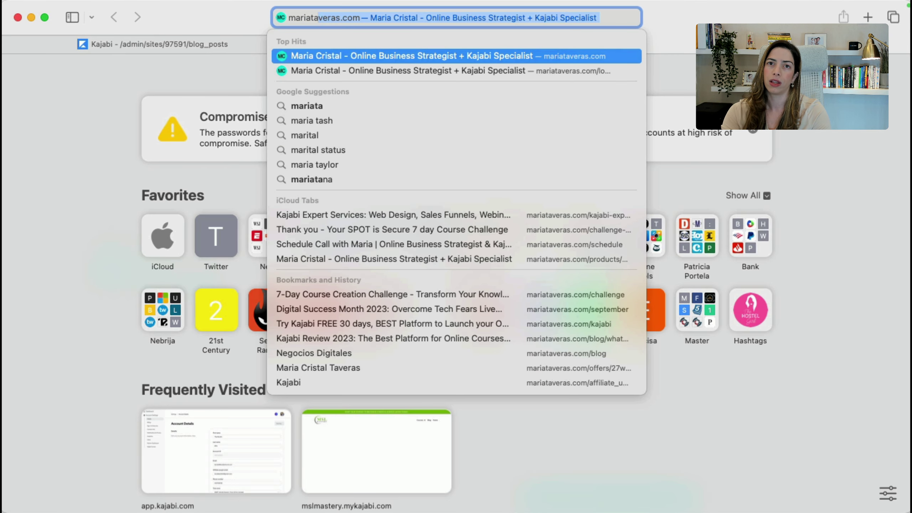
key("Return")
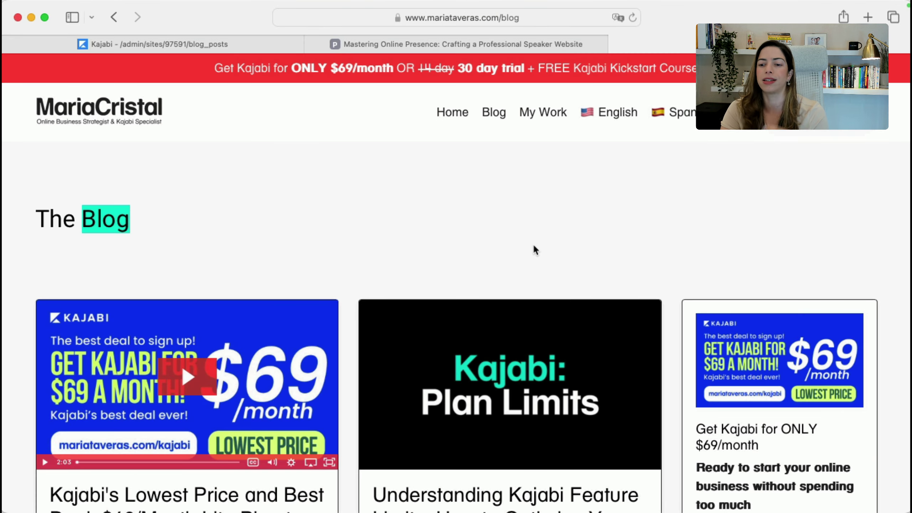
scroll(535, 250, "down", 6)
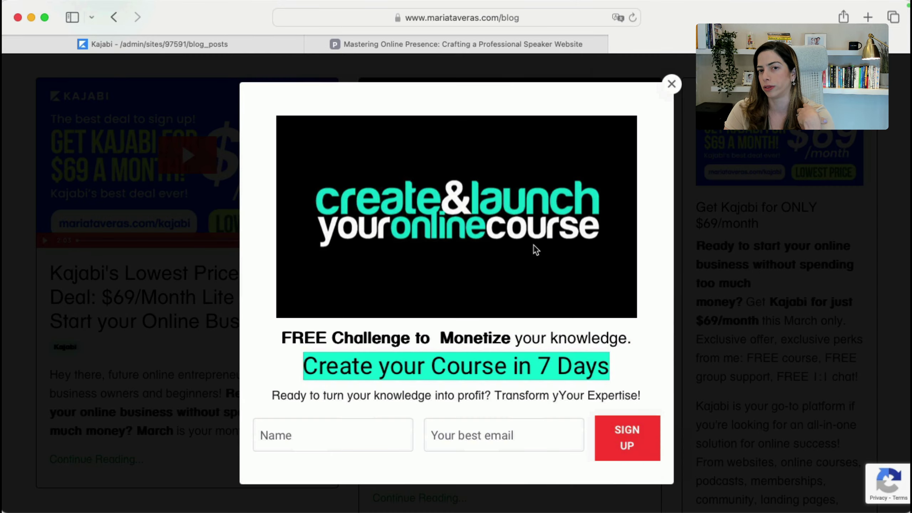
left_click(671, 84)
scroll(477, 374, "down", 15)
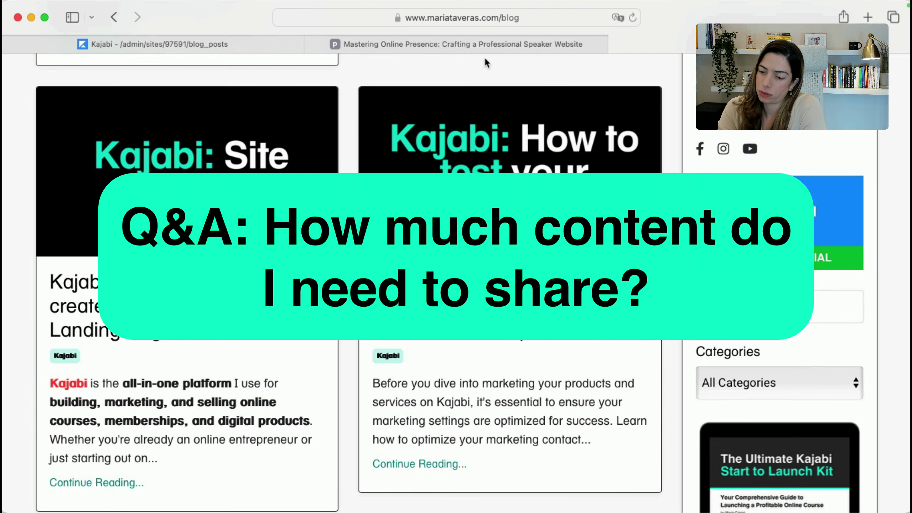
Switch back to the Kajabi admin tab showing the empty Blog posts page
left_click(232, 43)
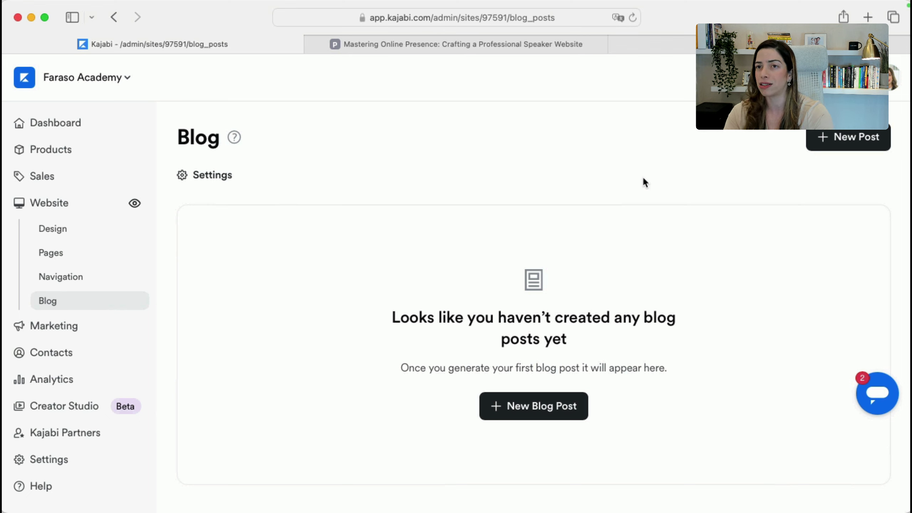
Load the presenter's YouTube channel in a new tab using its youtube.com/@ handle
key("super+t")
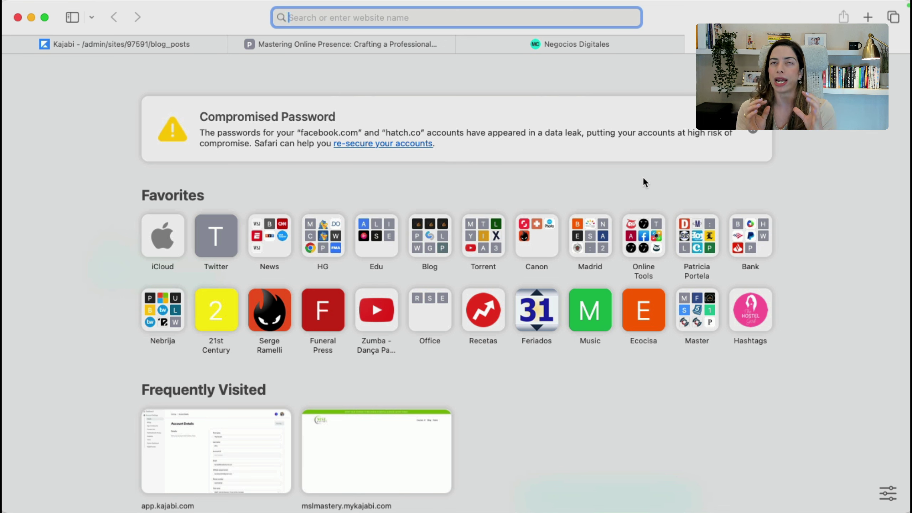
type("youtube")
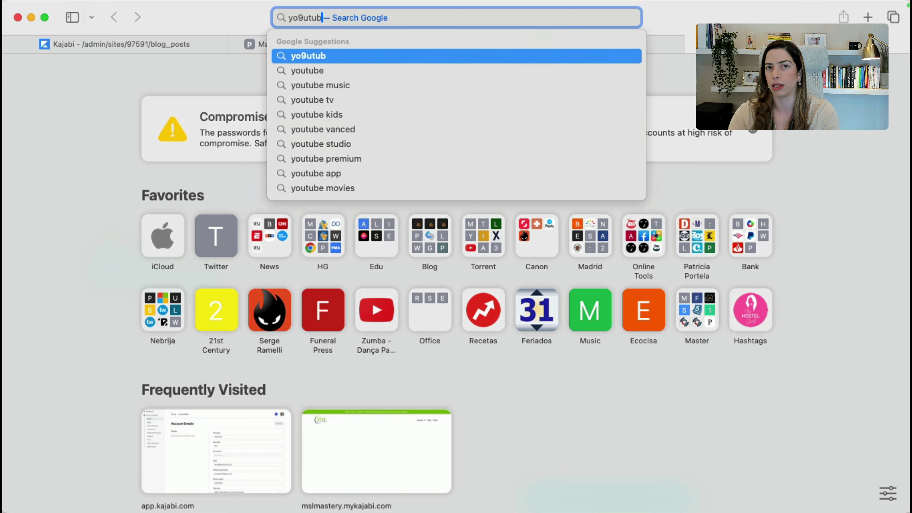
key("BackSpace")
key("BackSpace")
key("BackSpace")
type("ube.com/im")
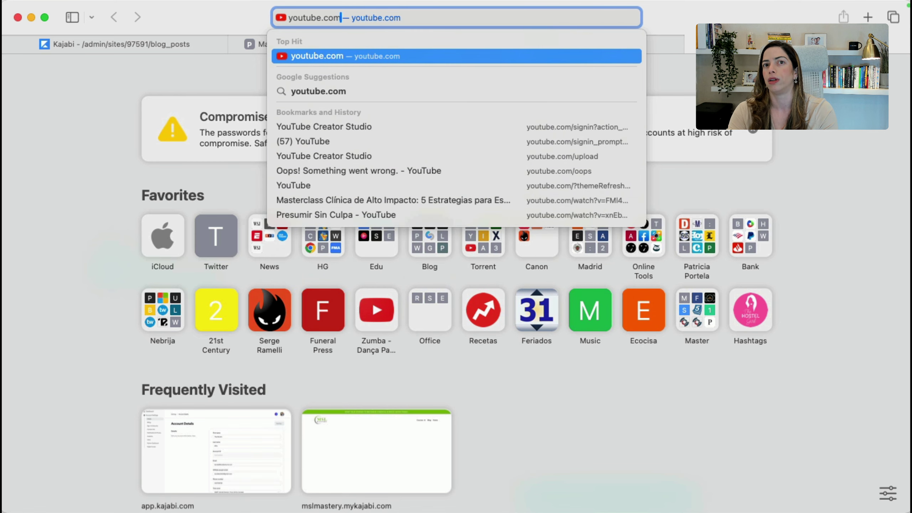
key("BackSpace")
key("BackSpace")
type("@im")
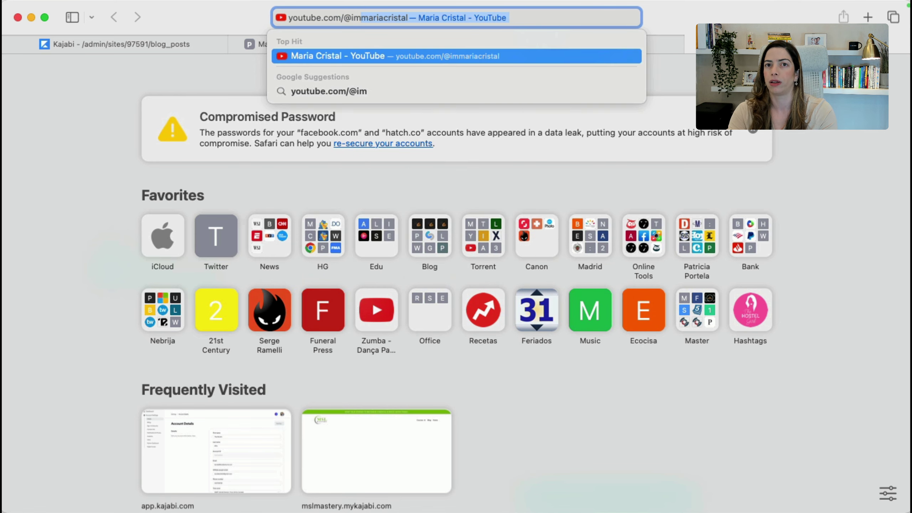
key("Return")
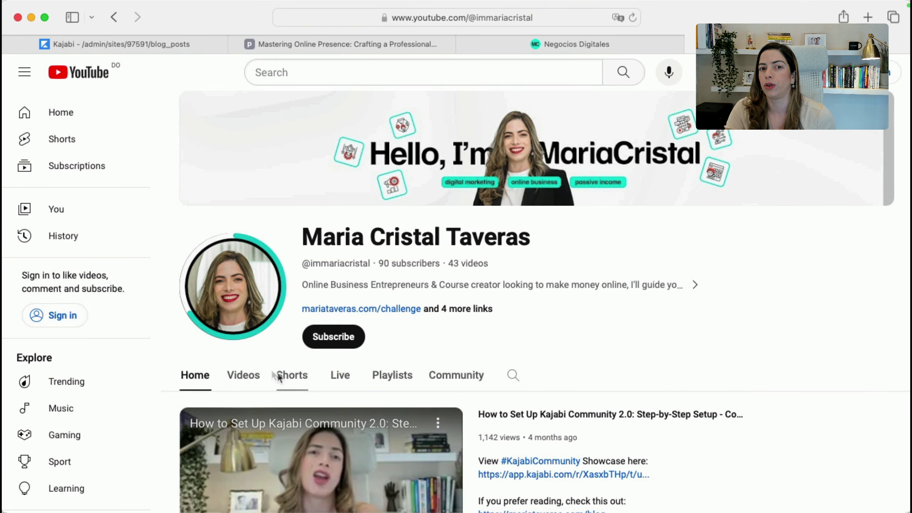
Browse the channel's full list of videos
left_click(247, 380)
scroll(248, 379, "down", 12)
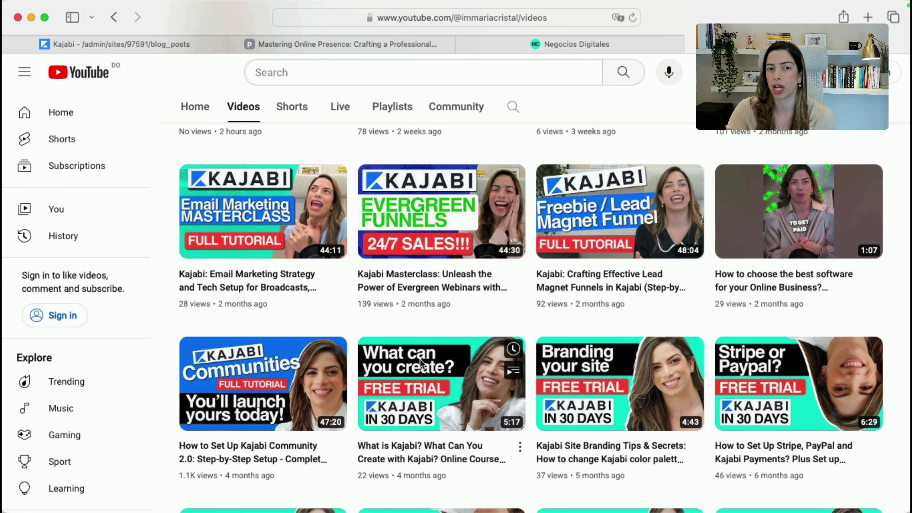
scroll(421, 363, "down", 3)
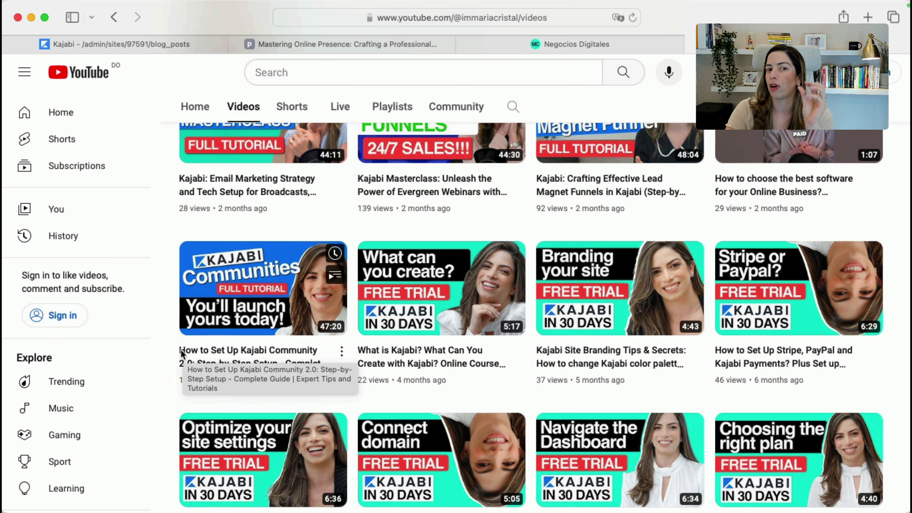
Open the Kajabi Community setup video, pause it, and read its description before returning to Kajabi
left_click(210, 370)
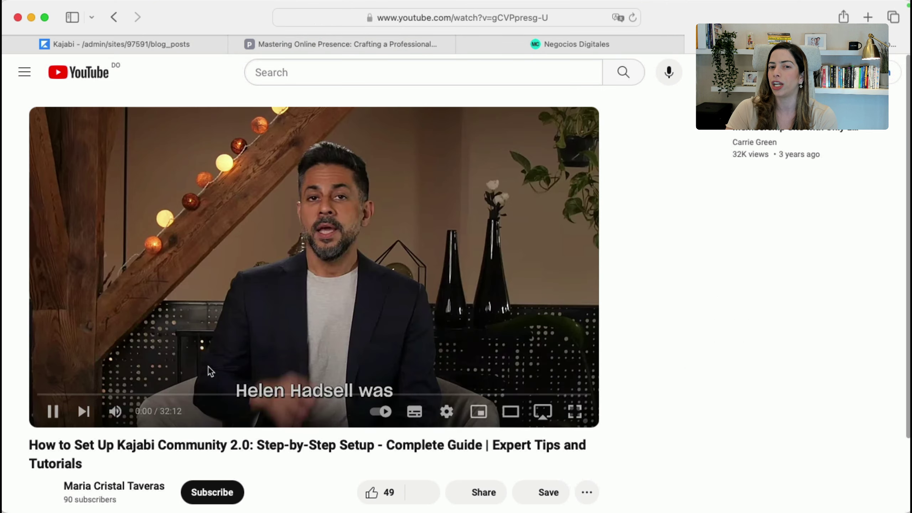
left_click(53, 411)
scroll(210, 474, "down", 5)
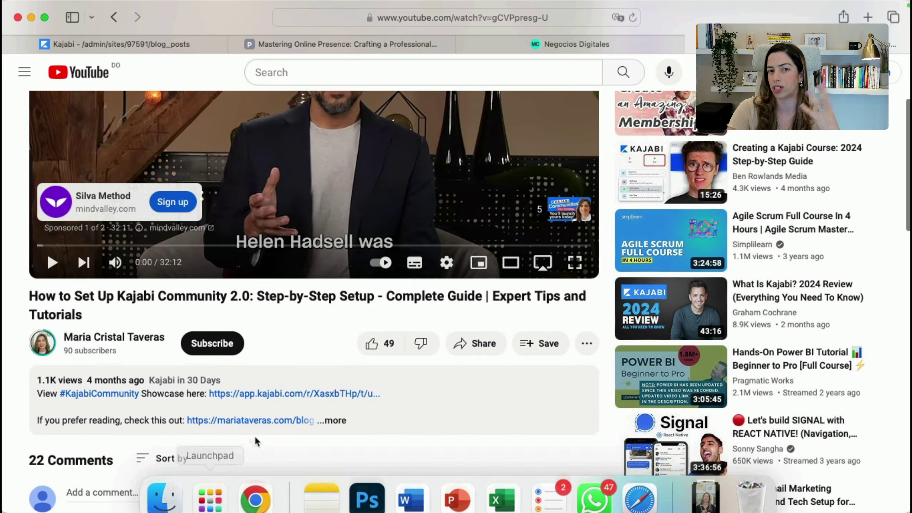
left_click(345, 424)
scroll(342, 419, "down", 10)
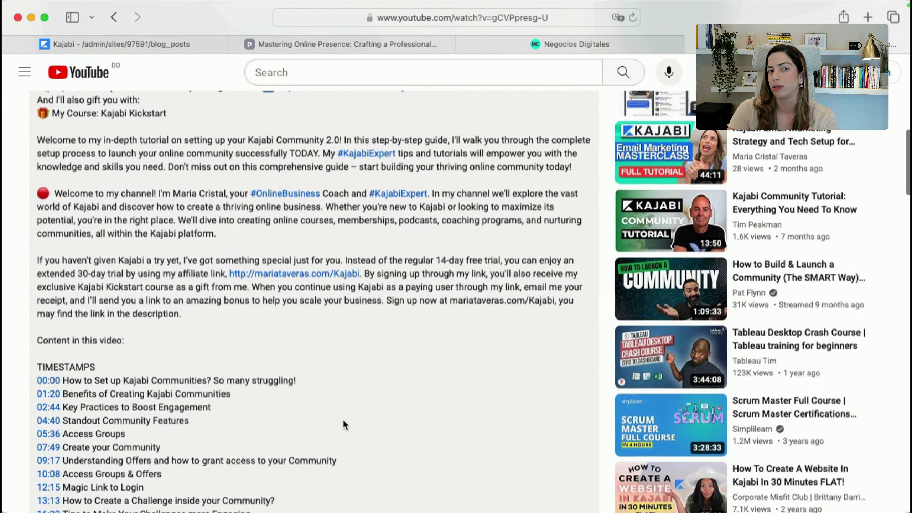
scroll(344, 422, "down", 4)
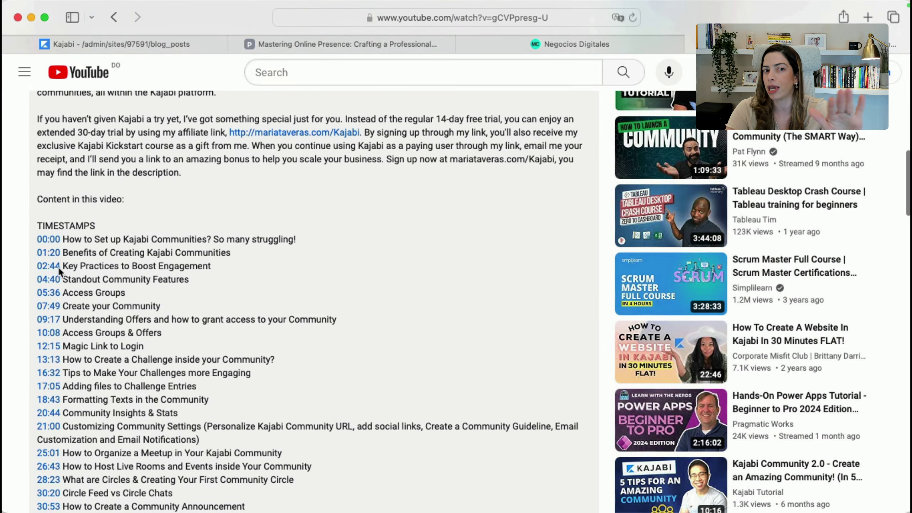
left_click_drag(75, 239, 130, 388)
left_click(184, 385)
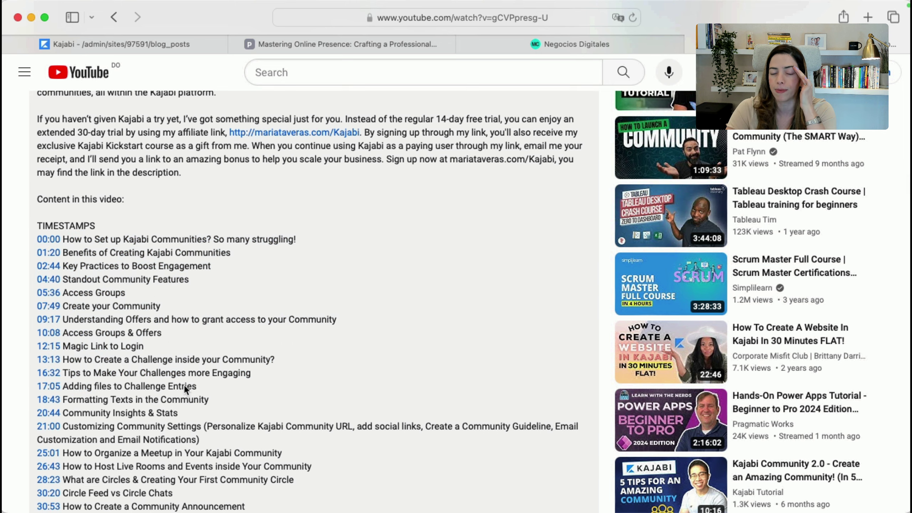
scroll(184, 385, "down", 5)
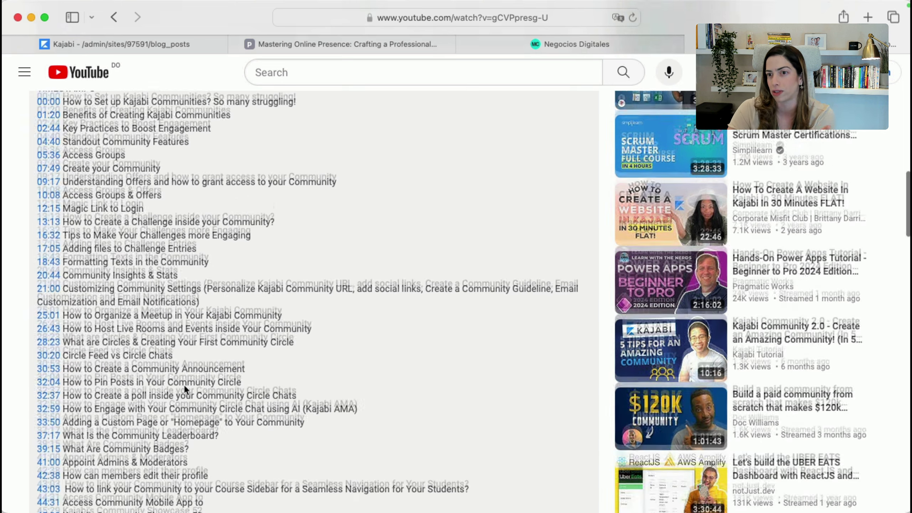
scroll(184, 384, "up", 10)
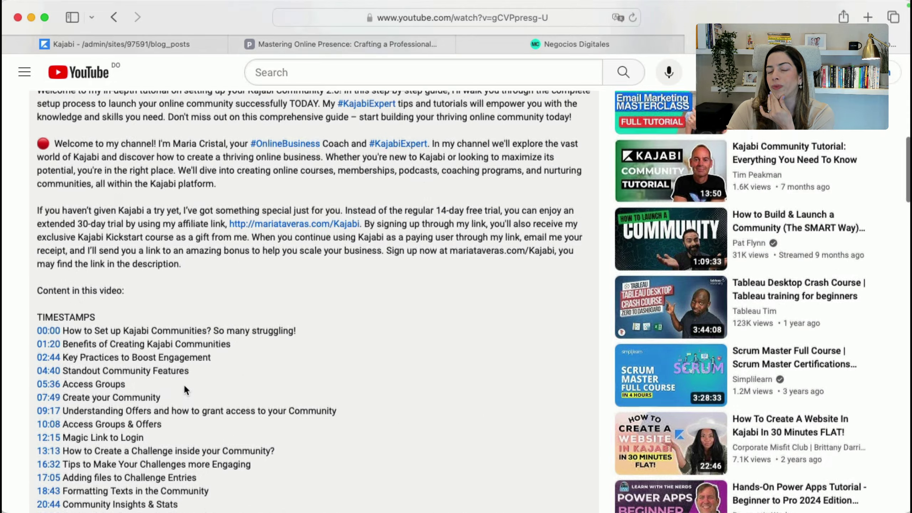
scroll(184, 384, "up", 4)
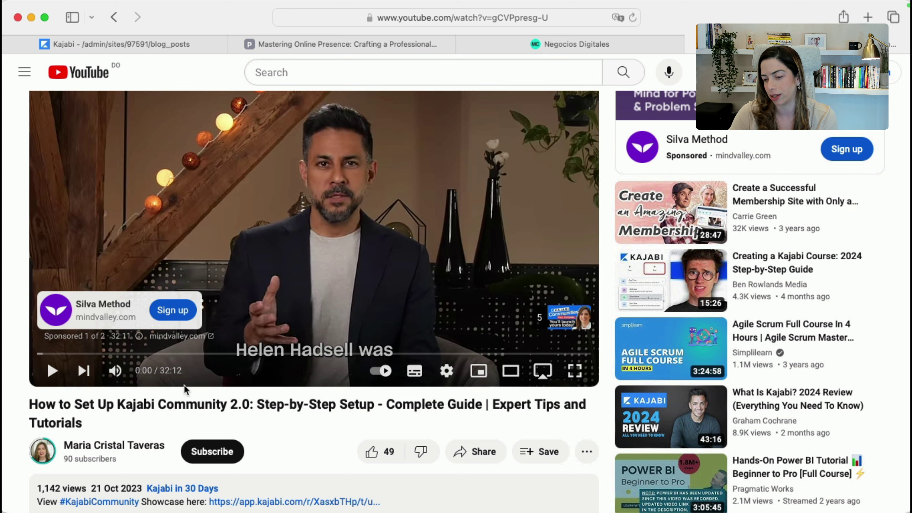
key("ctrl+shift+Tab")
key("ctrl+shift+Tab")
key("ctrl+shift+Tab")
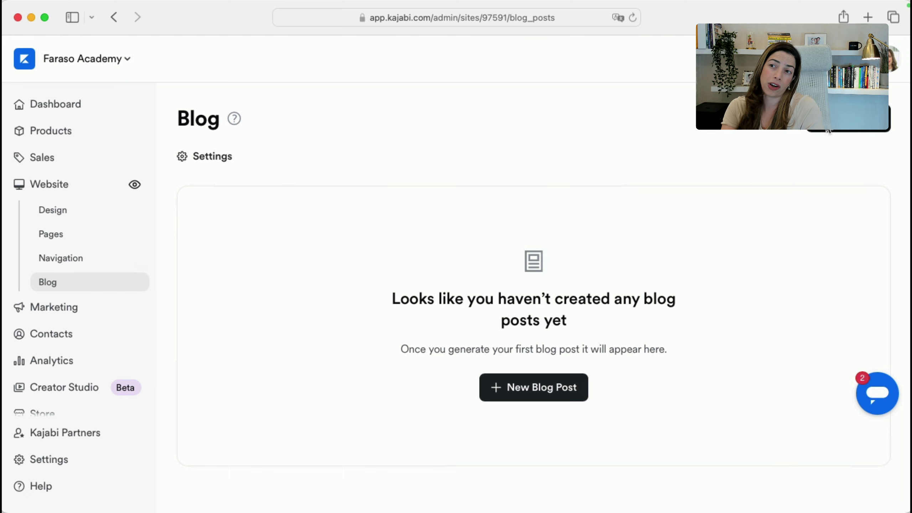
Start a new blog post and scroll through its blank form
left_click(827, 126)
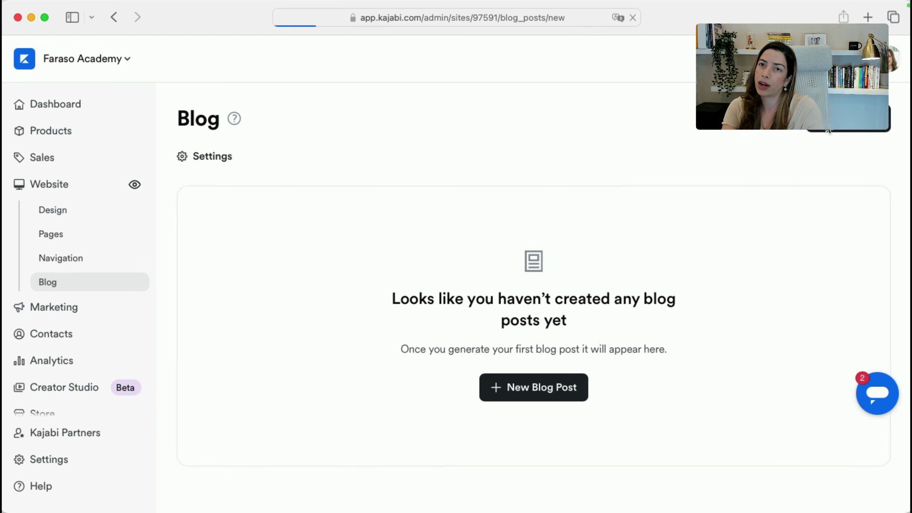
scroll(402, 362, "down", 10)
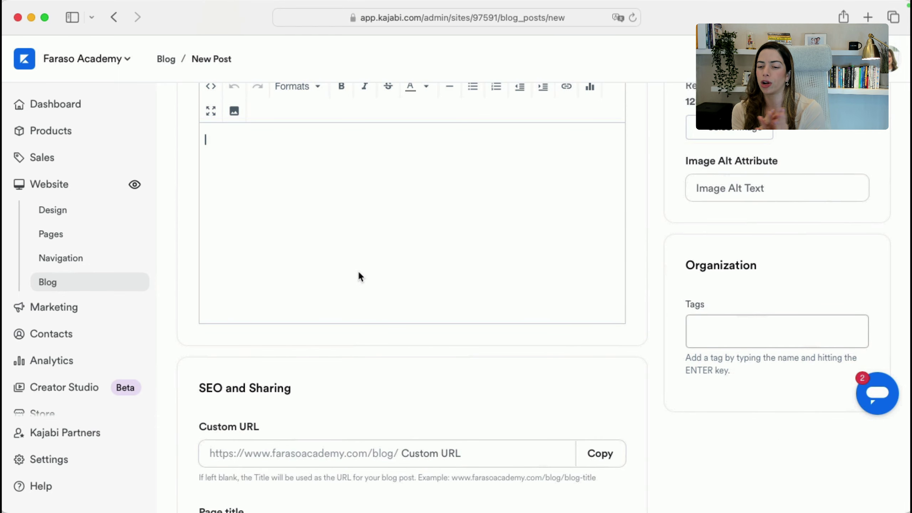
scroll(359, 272, "up", 2)
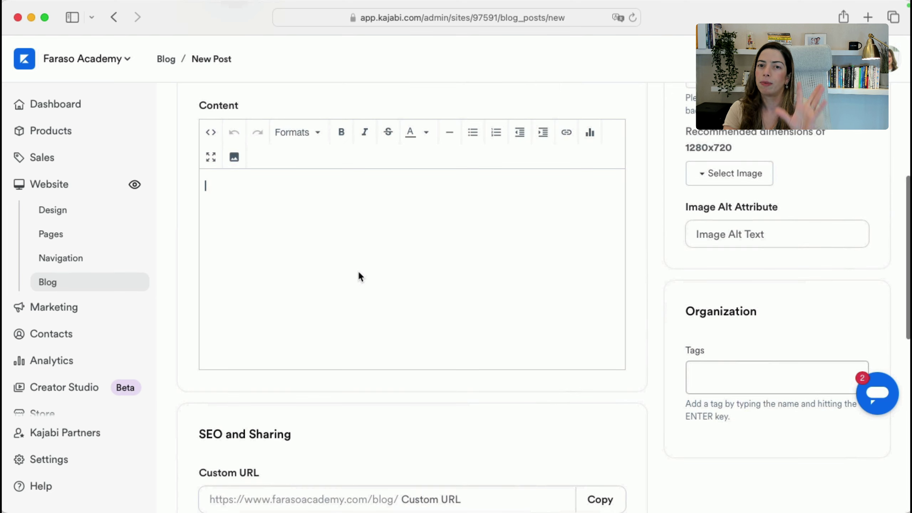
scroll(357, 270, "up", 1)
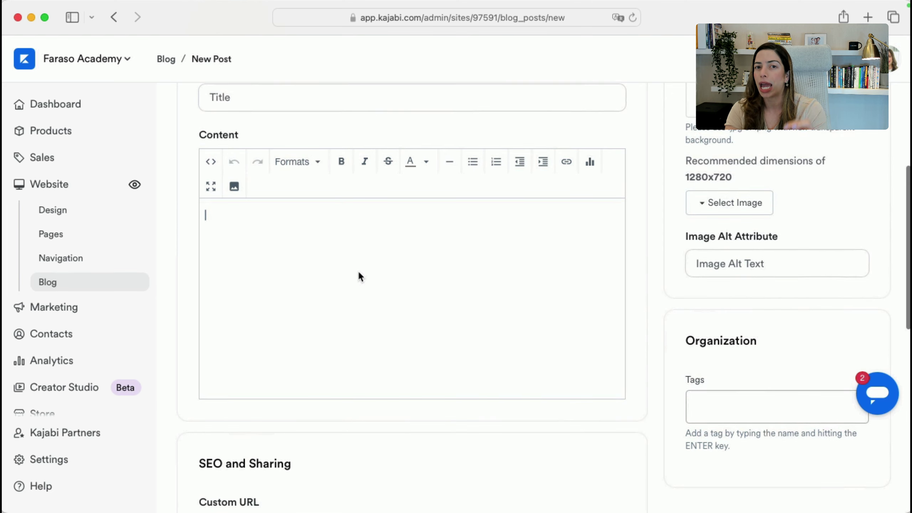
Look at the Headings formats and Page description field, then advance to the Create digital products slide
left_click(317, 169)
mouse_move(309, 179)
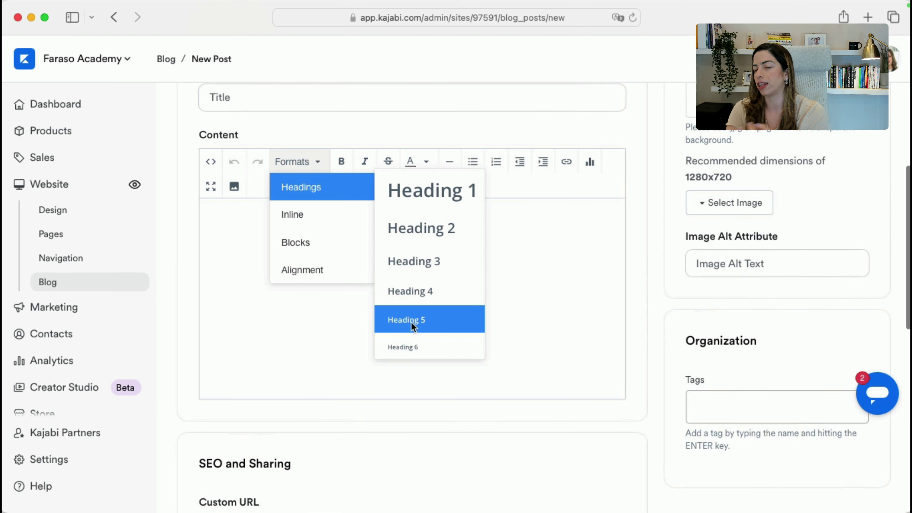
left_click(528, 313)
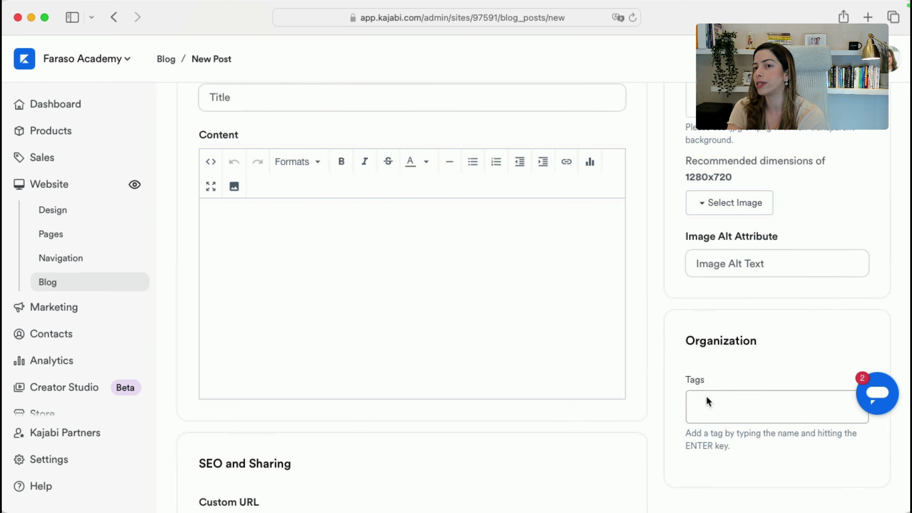
scroll(573, 434, "down", 10)
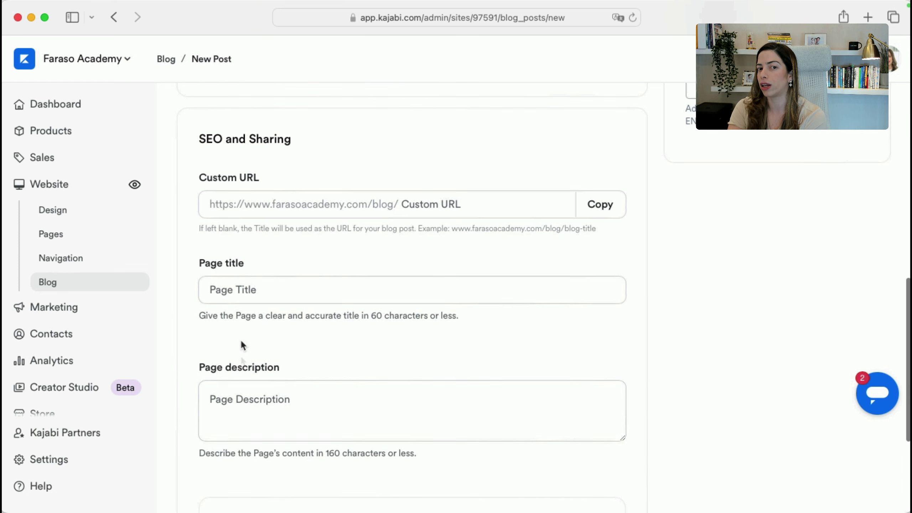
left_click(292, 422)
scroll(699, 414, "up", 15)
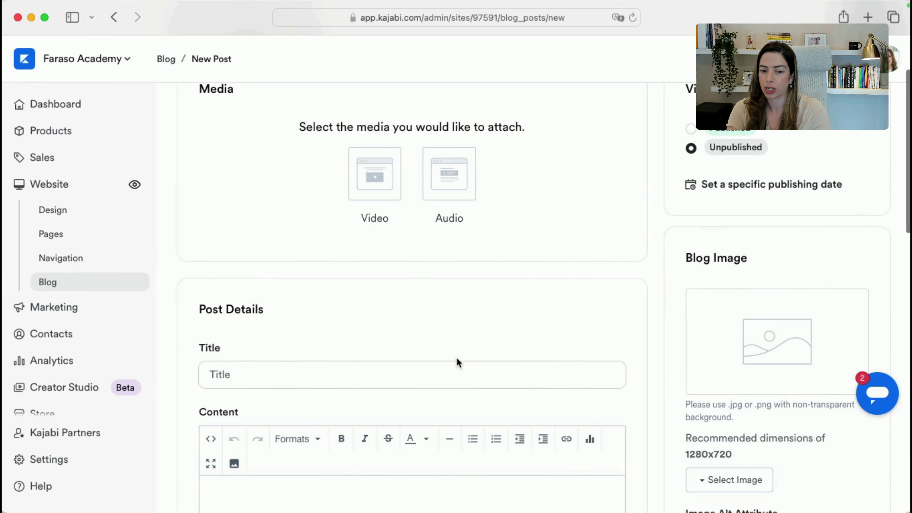
key("super+Tab")
left_click(457, 359)
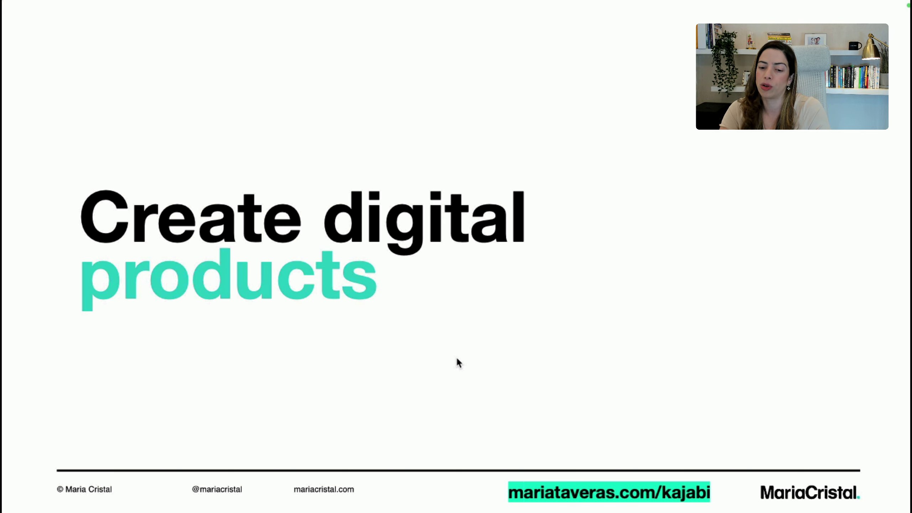
Return to Safari and show Kajabi's Products page listing 11 products
key("super+Tab")
key("super+Tab")
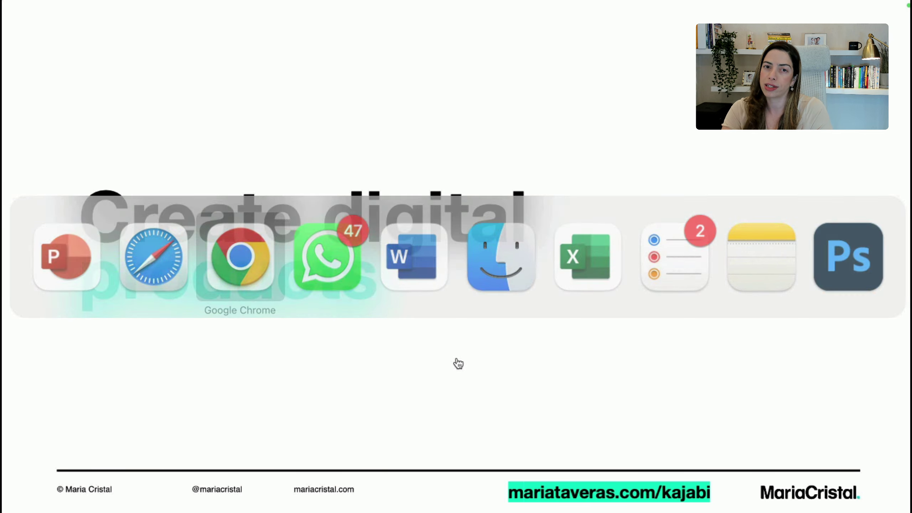
key("super+Tab")
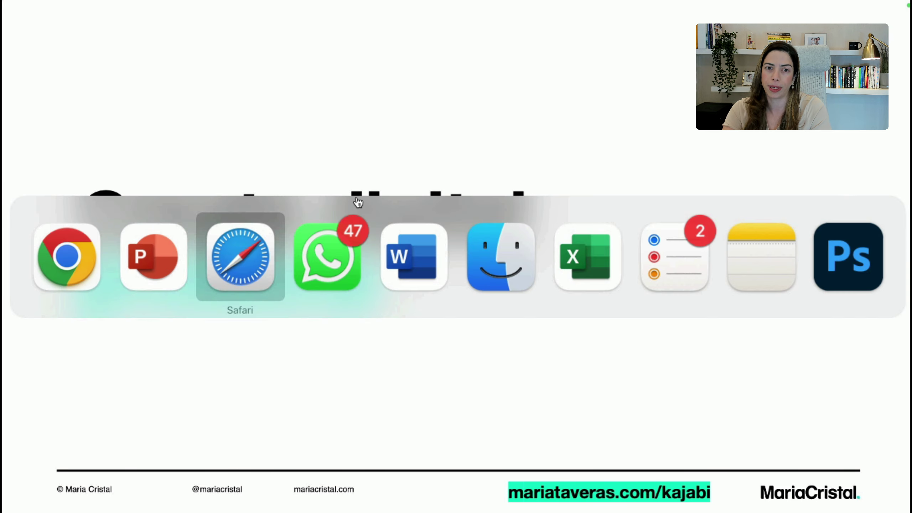
left_click(41, 137)
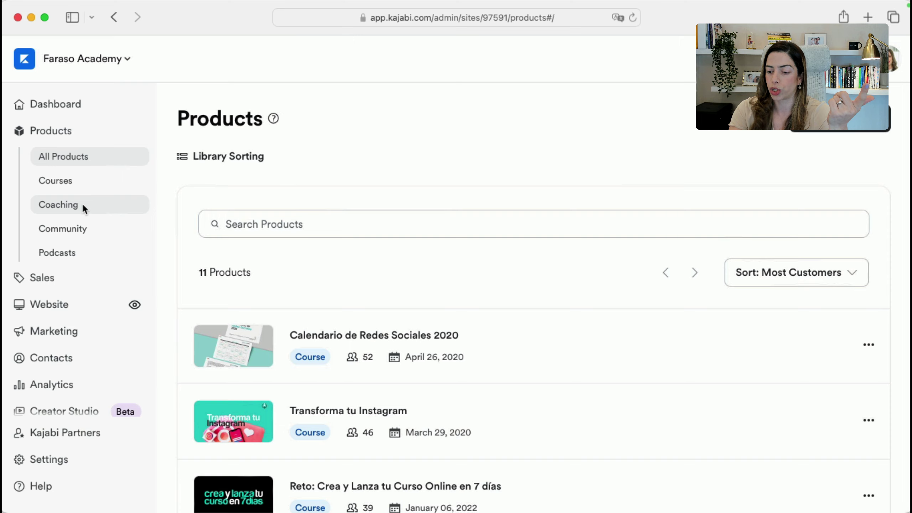
Zoom the page in and open the Faraso Inspira podcast under Podcasts to see its 3 episodes
key("super+plus")
key("super+plus")
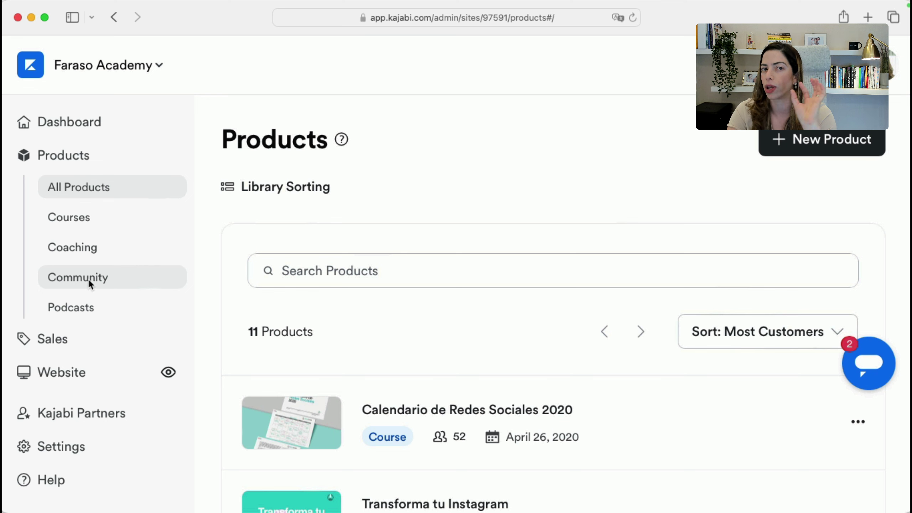
left_click(90, 308)
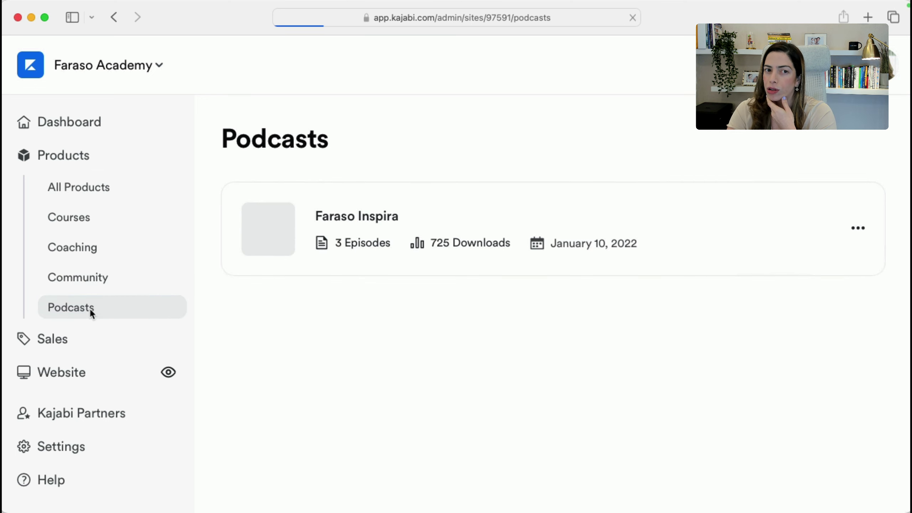
left_click(359, 225)
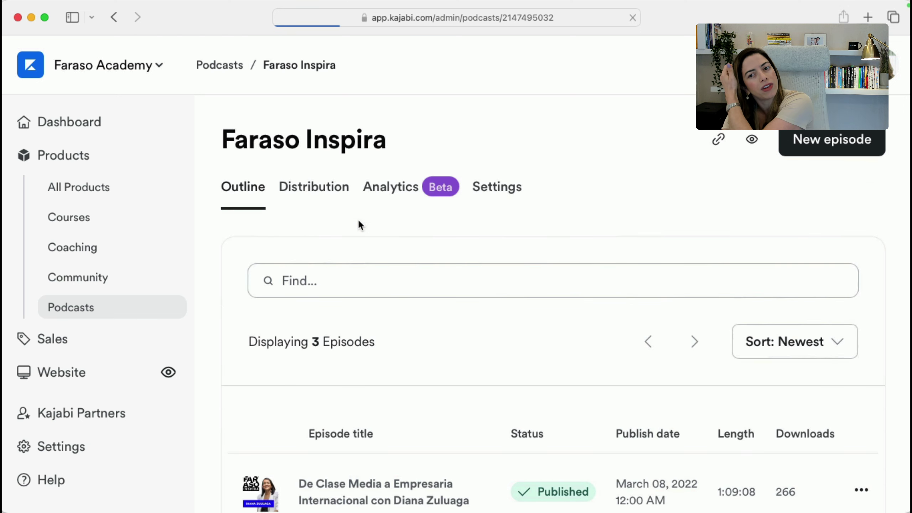
scroll(362, 313, "down", 5)
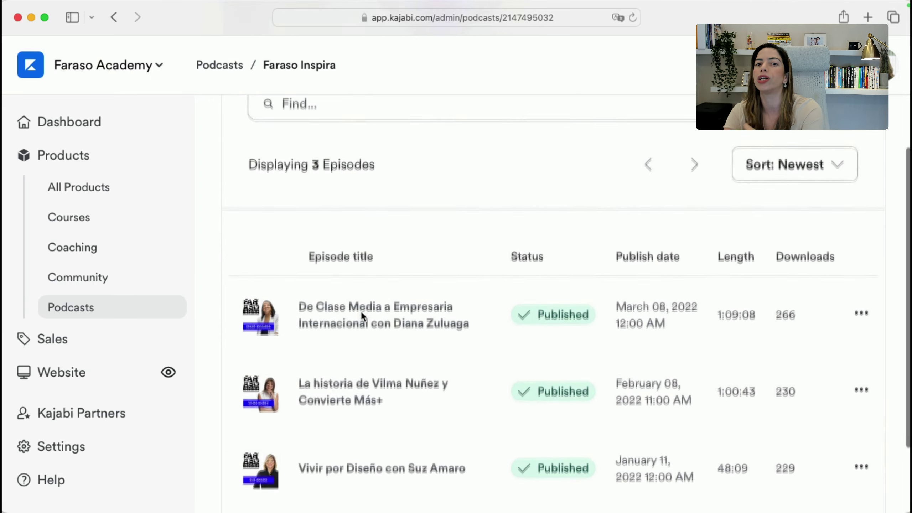
scroll(737, 244, "up", 5)
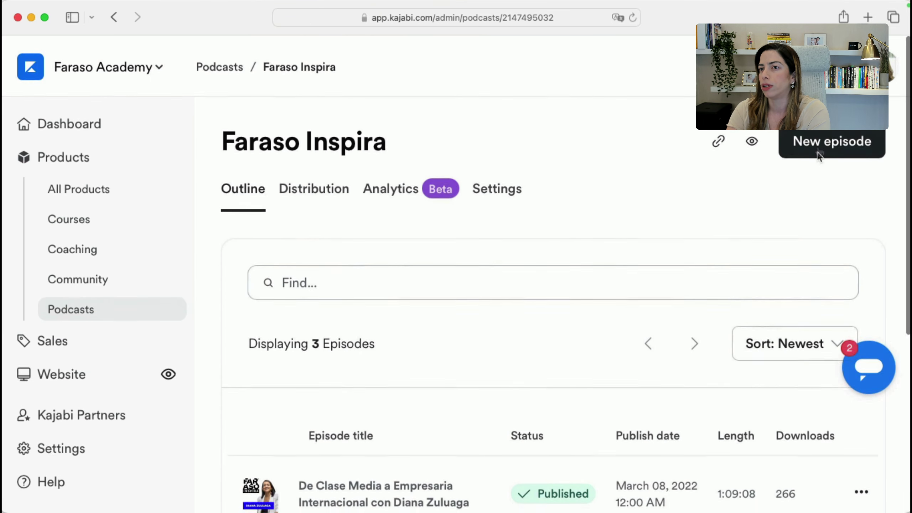
left_click(818, 152)
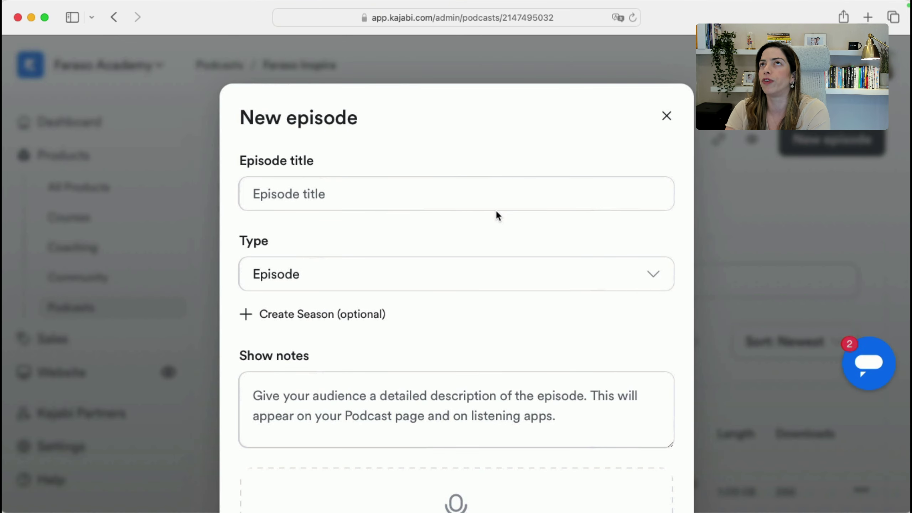
left_click(388, 205)
scroll(407, 314, "down", 5)
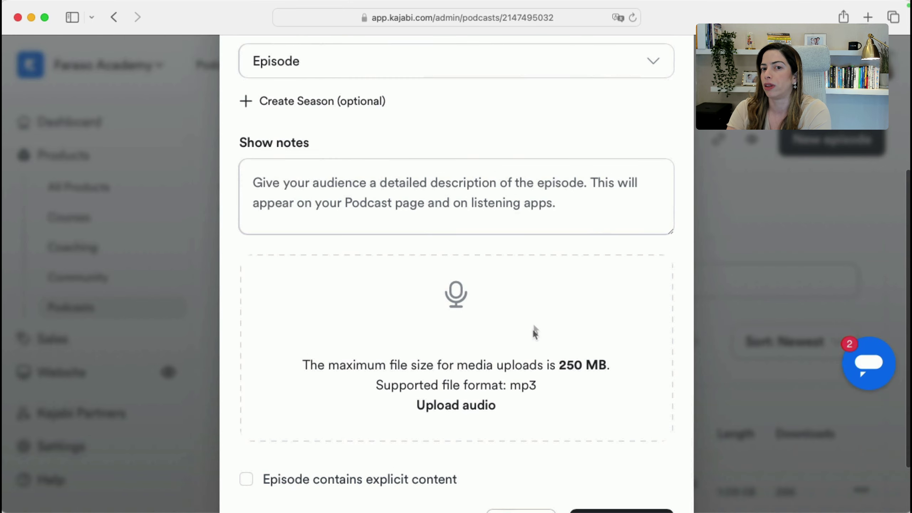
scroll(513, 385, "down", 2)
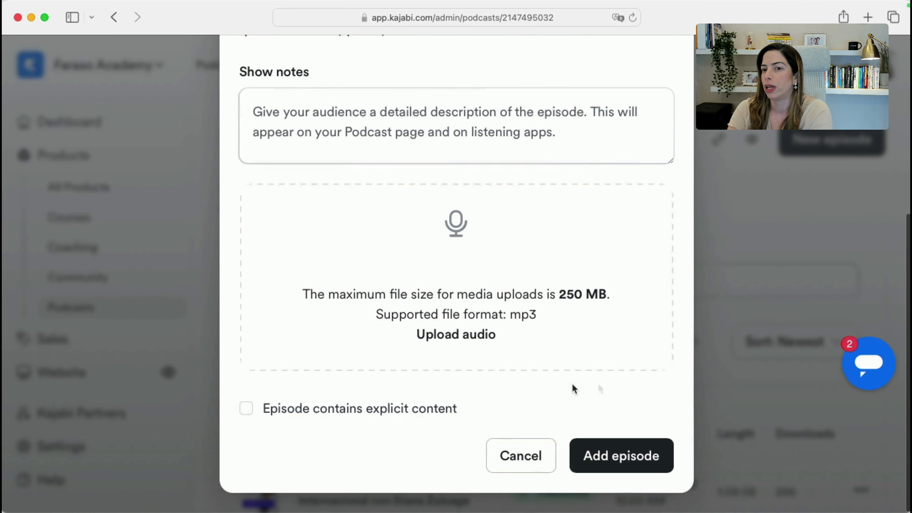
left_click(726, 346)
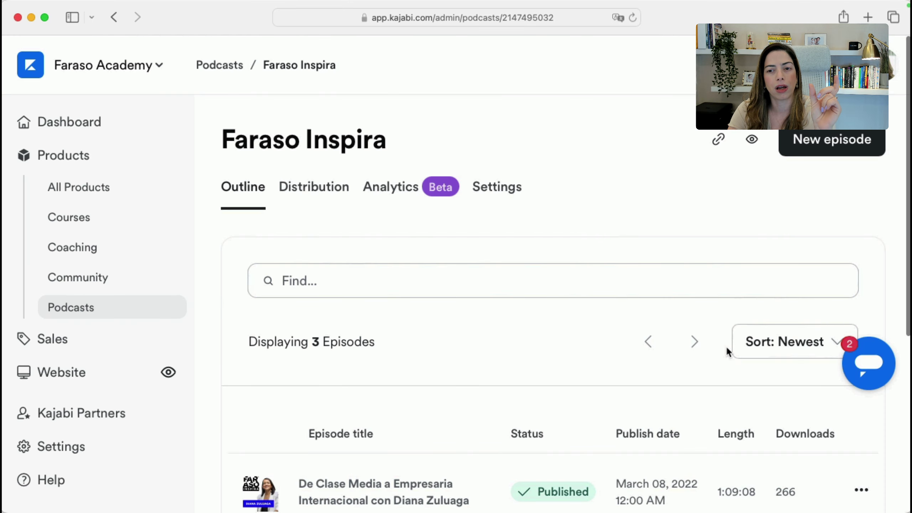
scroll(377, 445, "down", 2)
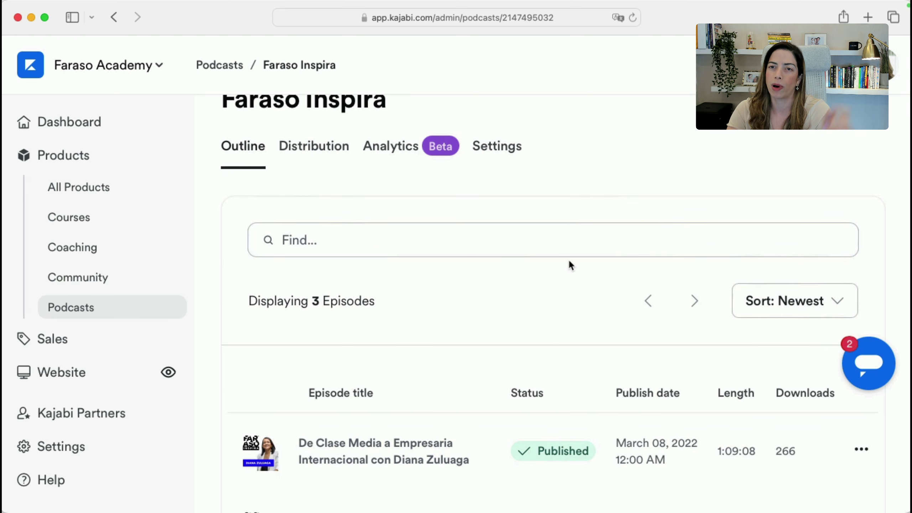
Search Google for 'faraso inspira podcast' and open the Faraso Academy and Apple Podcasts results in background tabs
scroll(449, 327, "down", 4)
key("super+t")
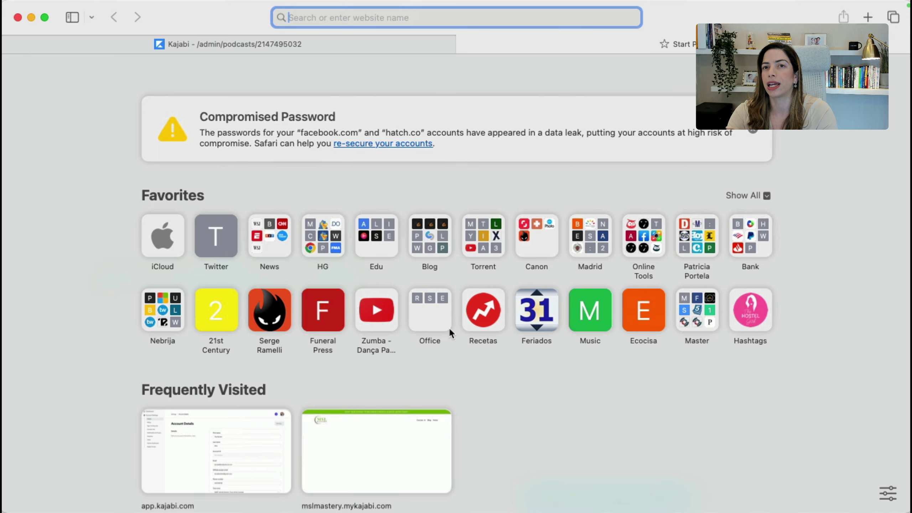
type("faraso inspira podcas")
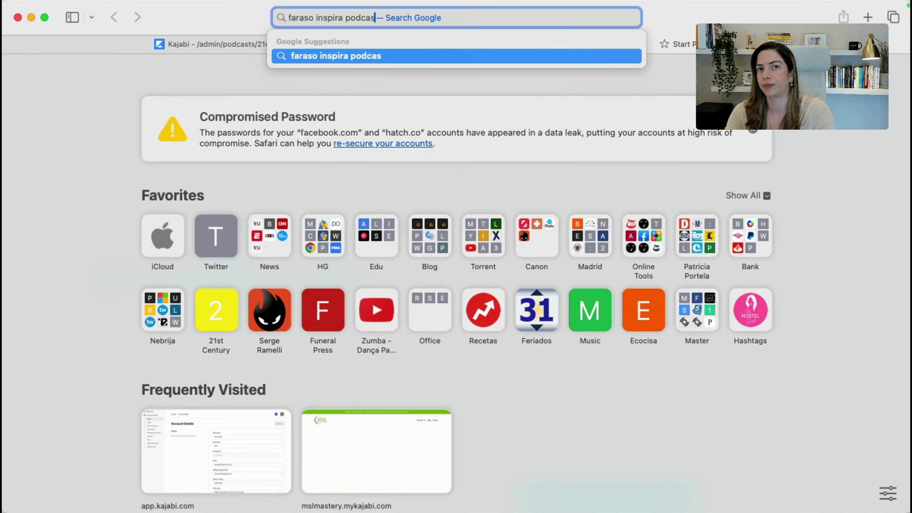
type("t")
key("Return")
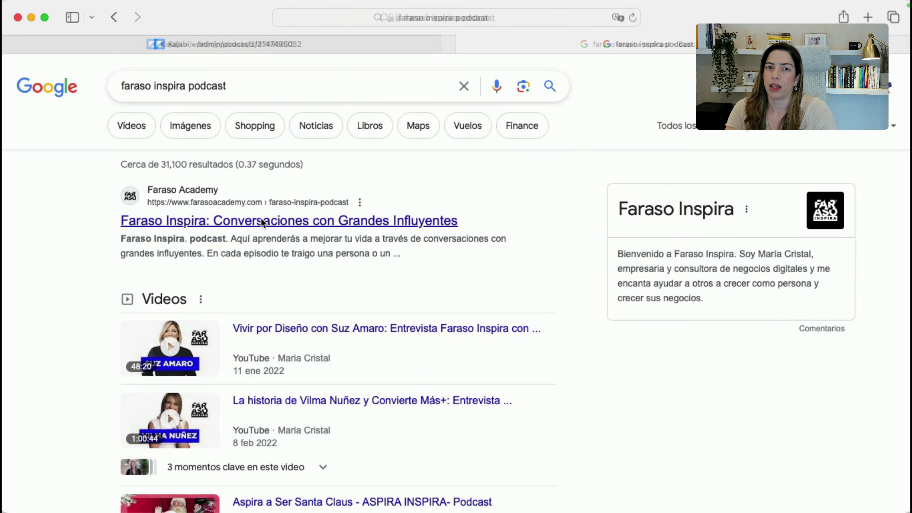
left_click(264, 223, "super")
scroll(368, 265, "down", 10)
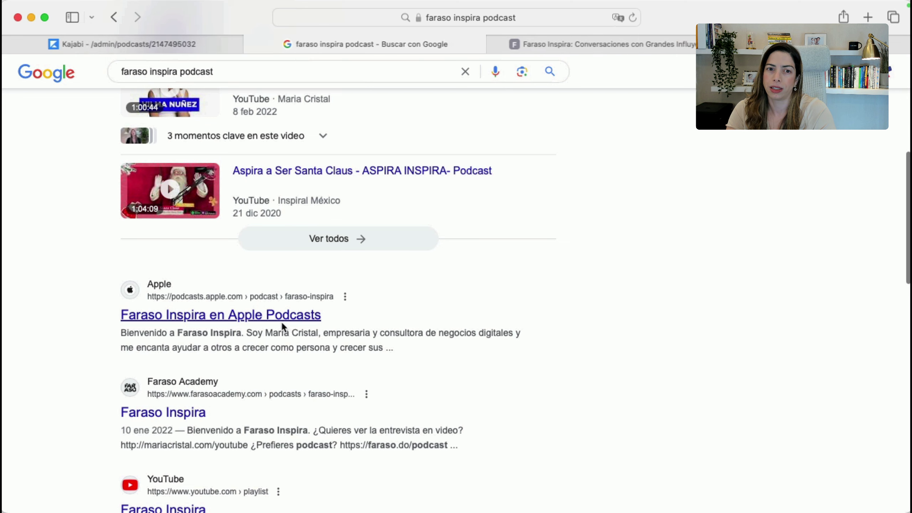
left_click(281, 321, "super")
Browse the Faraso Academy podcast page and the Faraso Inspira landing page with its episodes
left_click(195, 413)
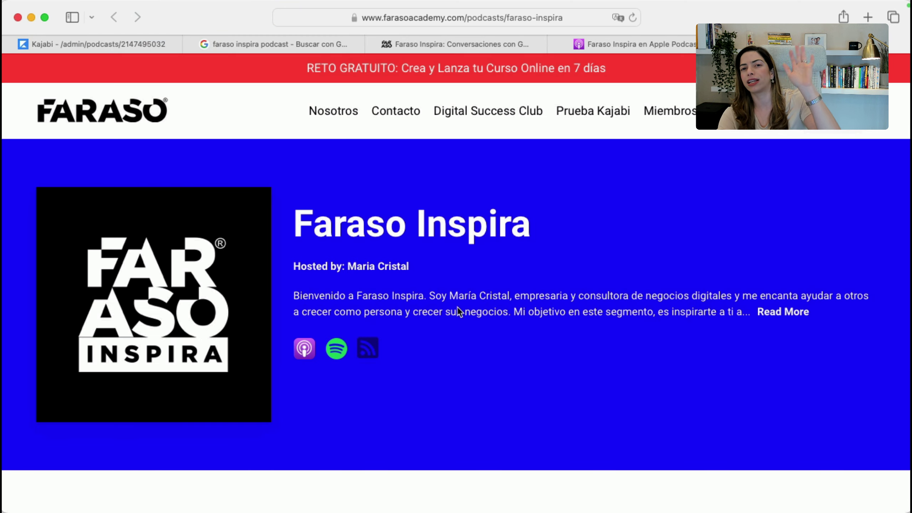
scroll(457, 307, "down", 15)
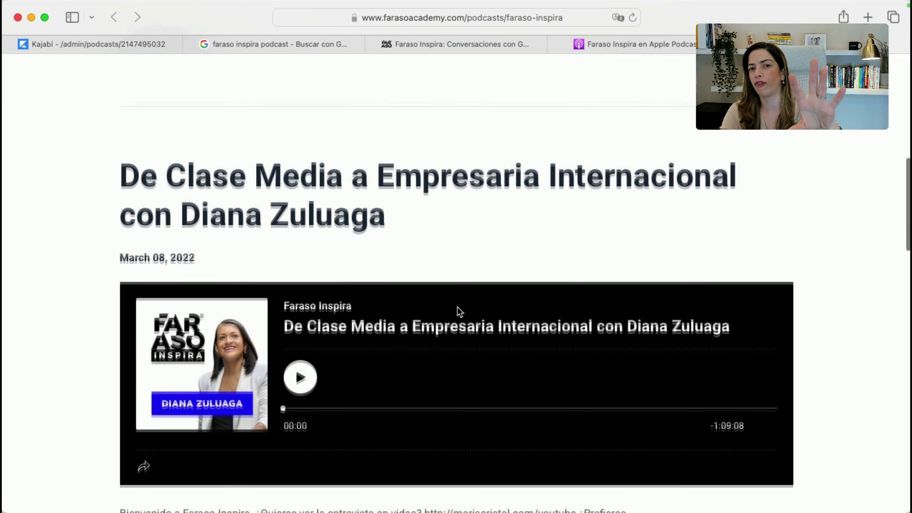
scroll(457, 306, "down", 10)
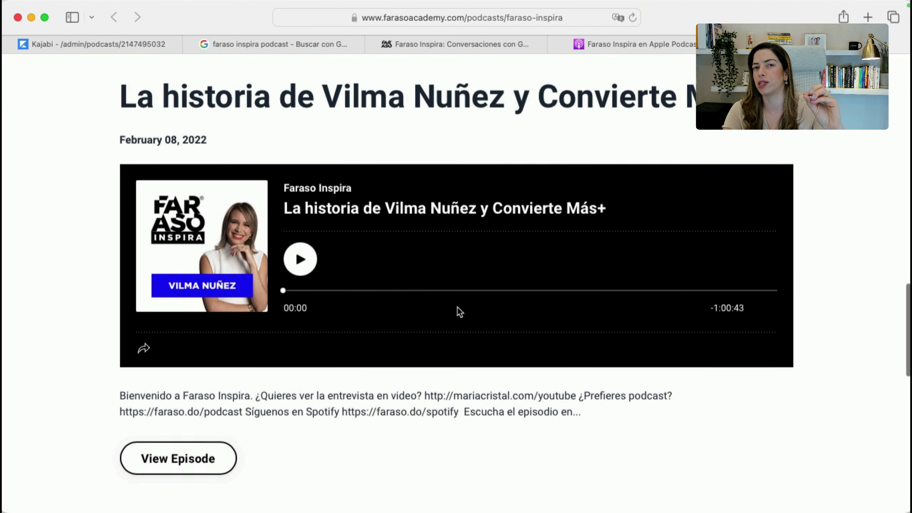
left_click(492, 45)
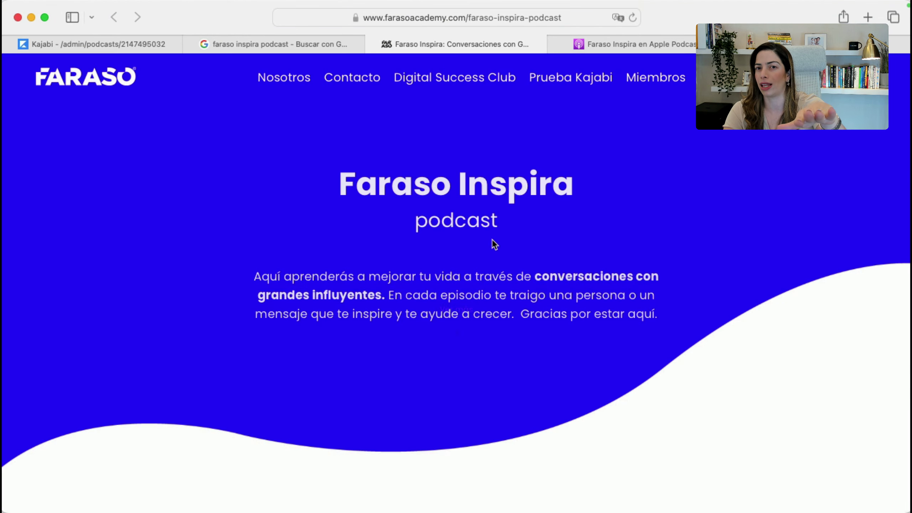
scroll(493, 241, "down", 6)
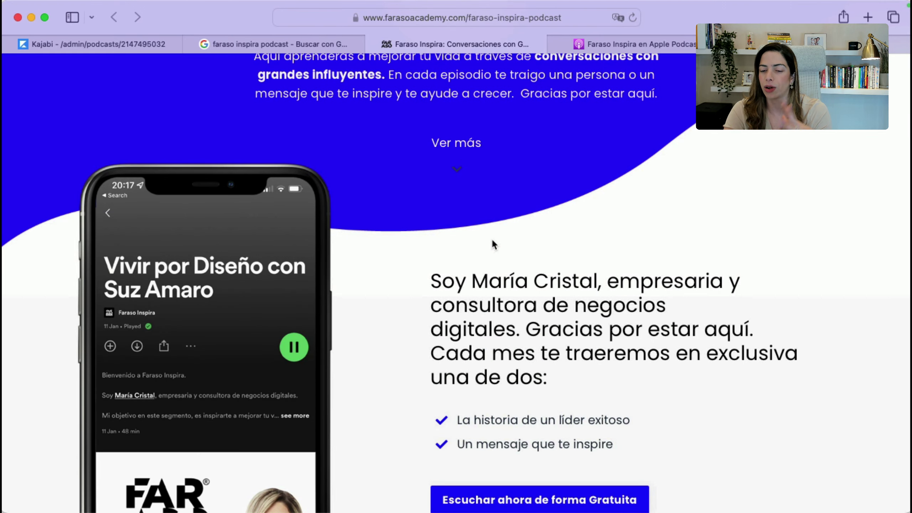
scroll(491, 238, "down", 15)
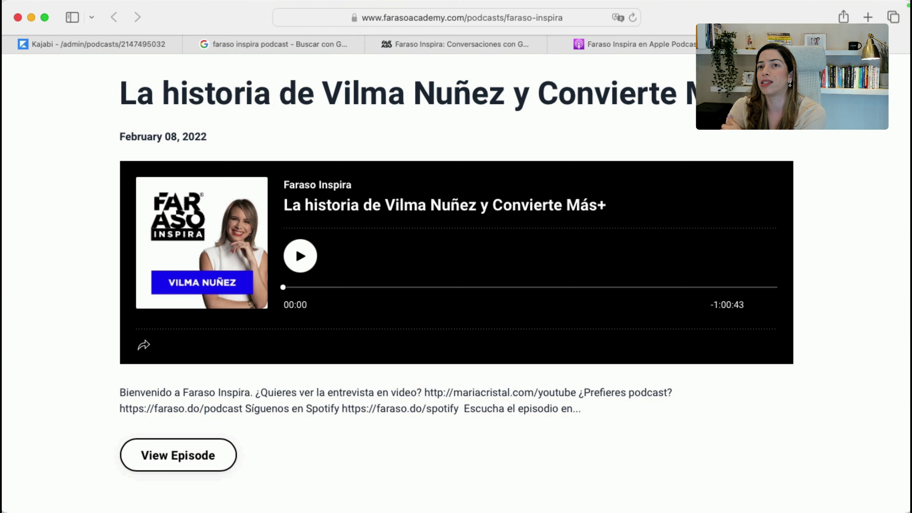
Glance at the Apple Podcasts listing, then return to the Kajabi podcast outline
key("ctrl+Tab")
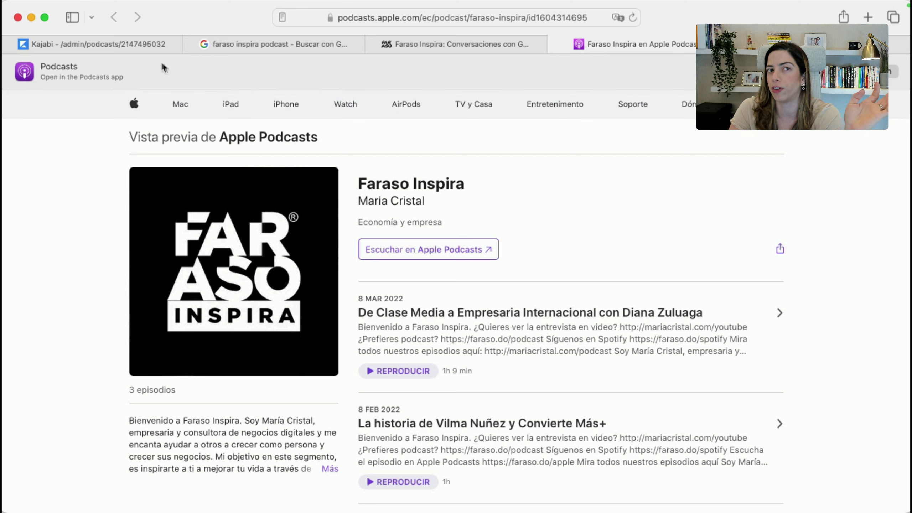
left_click(150, 46)
scroll(350, 280, "up", 4)
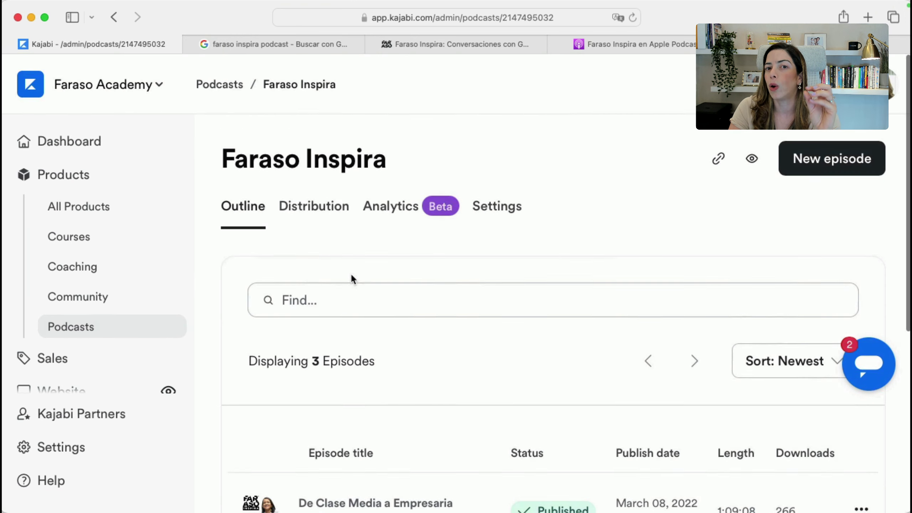
Review the Faraso Inspira Distribution tab's RSS feed and connected Apple Podcasts and Spotify
left_click(330, 210)
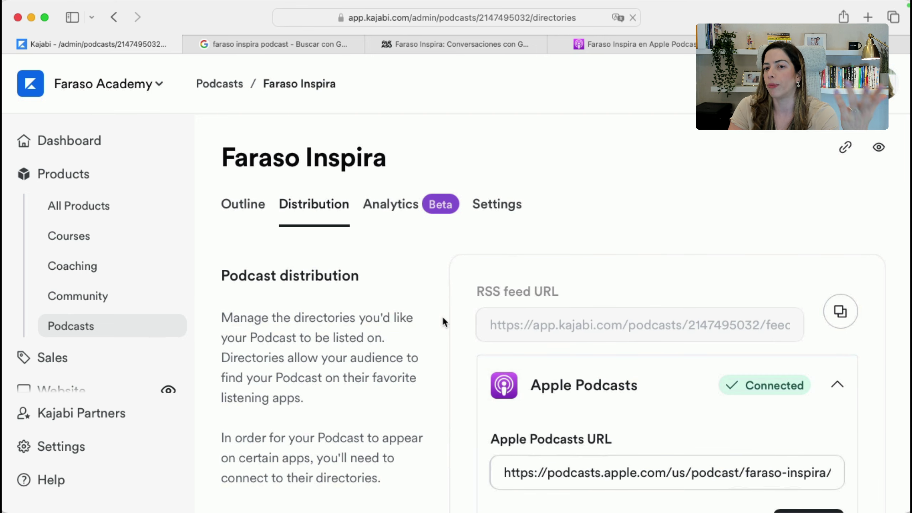
scroll(483, 396, "down", 5)
scroll(482, 398, "down", 3)
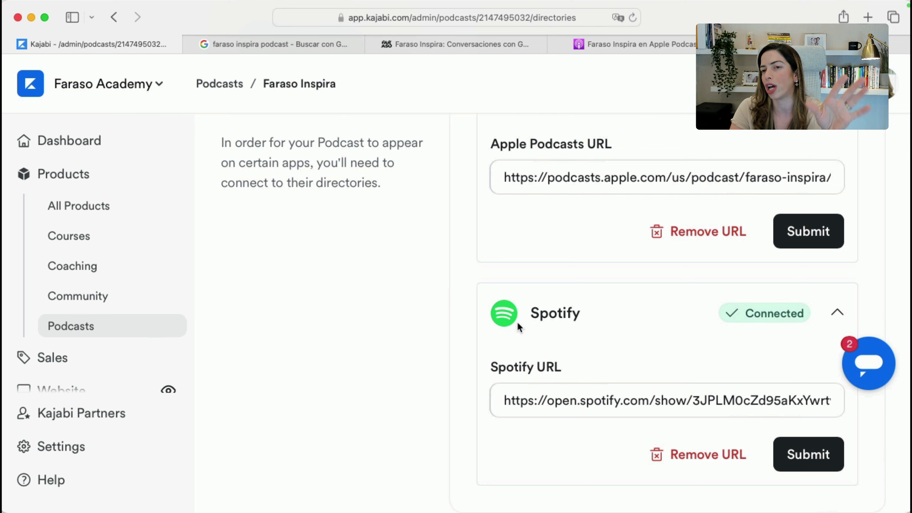
scroll(517, 324, "up", 4)
scroll(518, 324, "up", 4)
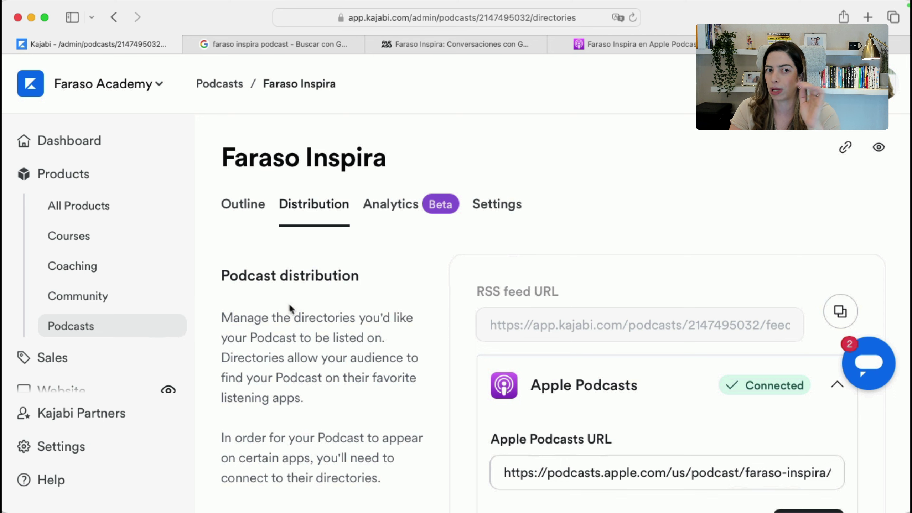
Open Coaching, start a new program to view the Add details form, then go back without creating it
left_click(80, 267)
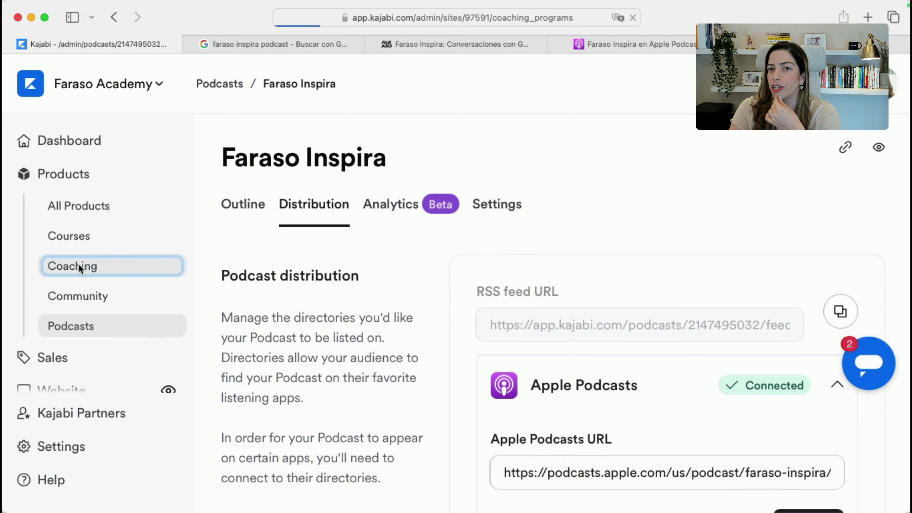
scroll(354, 373, "down", 2)
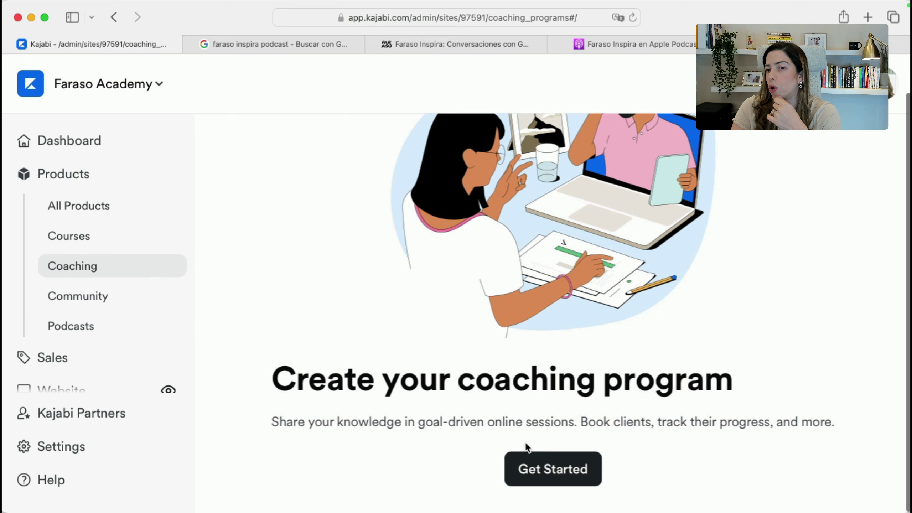
left_click(553, 470)
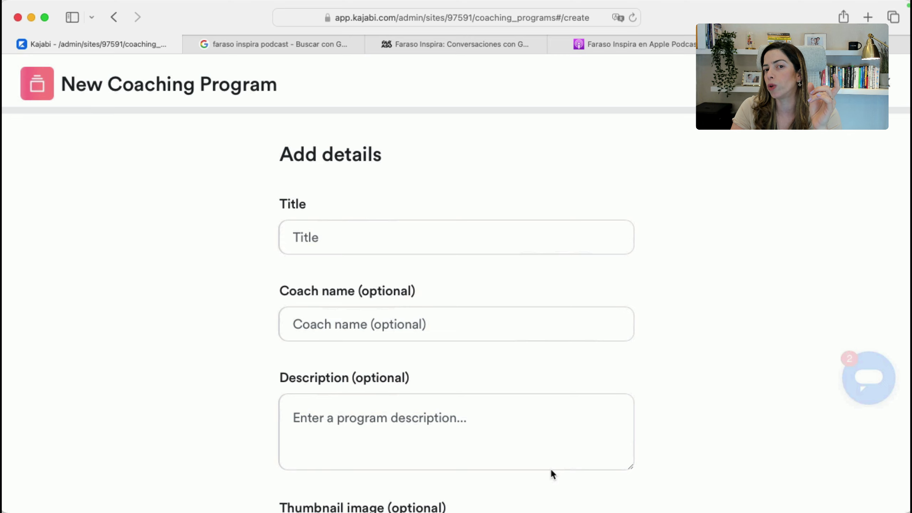
scroll(550, 468, "down", 3)
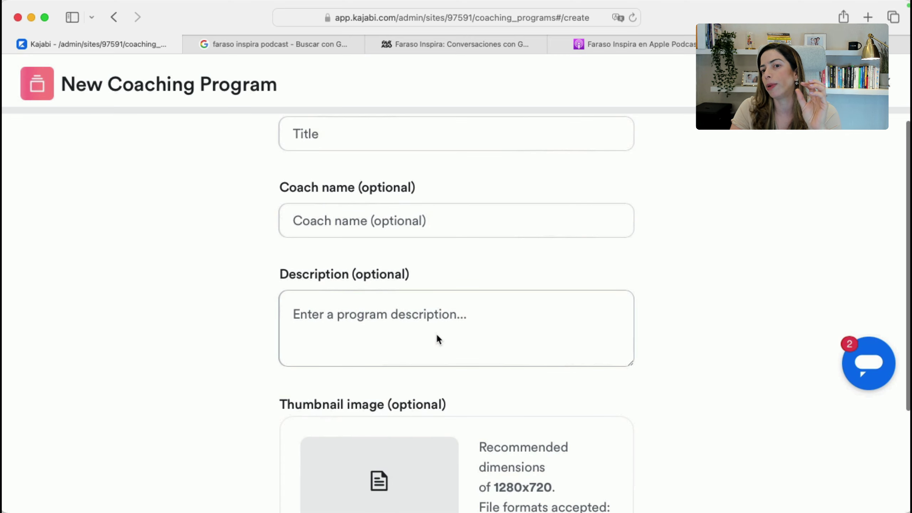
scroll(436, 333, "down", 4)
scroll(437, 336, "down", 1)
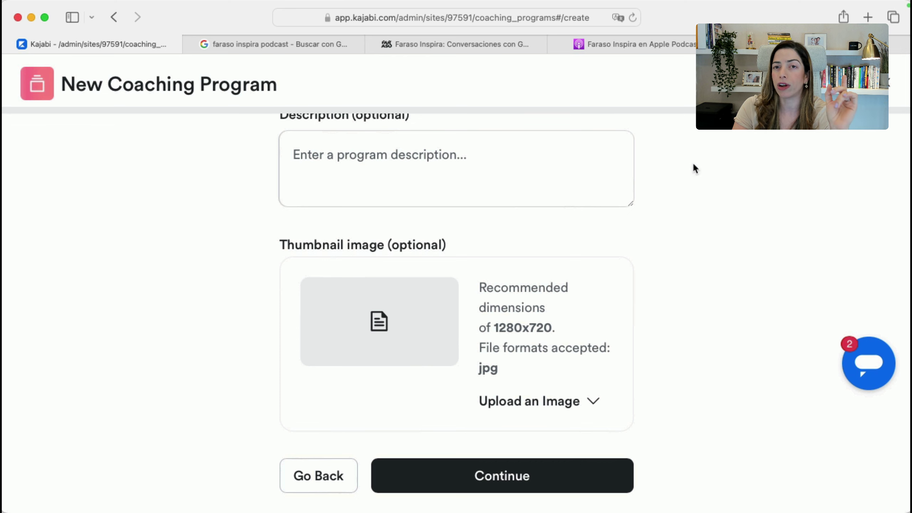
left_click(889, 85)
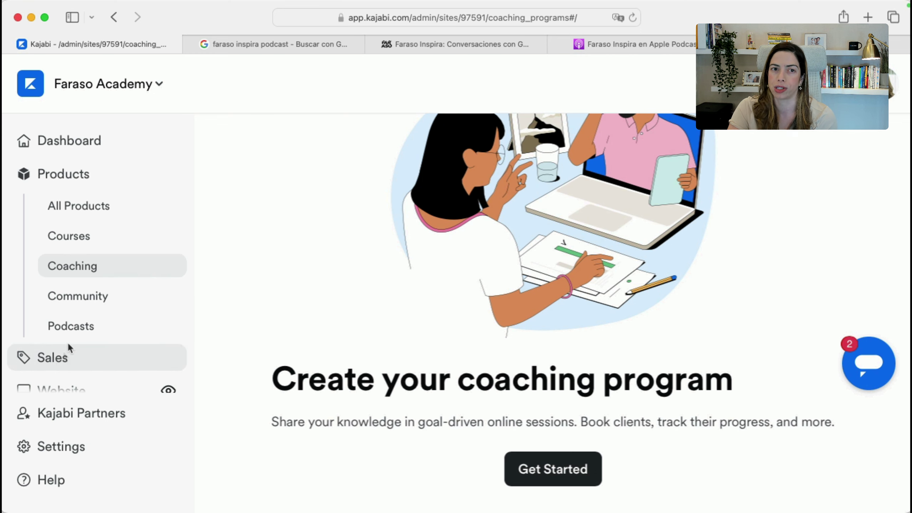
Show the Courses list, then switch to the Keynote slides and back
left_click(102, 240)
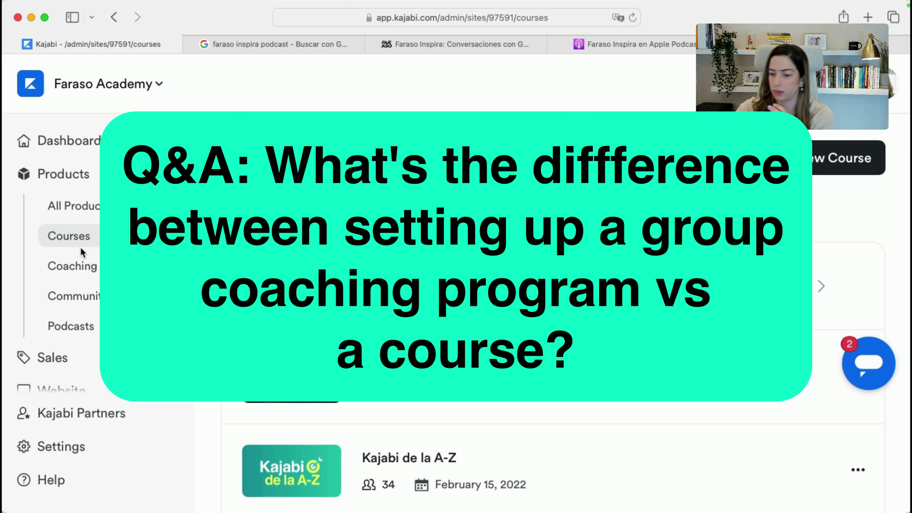
key("super+Tab")
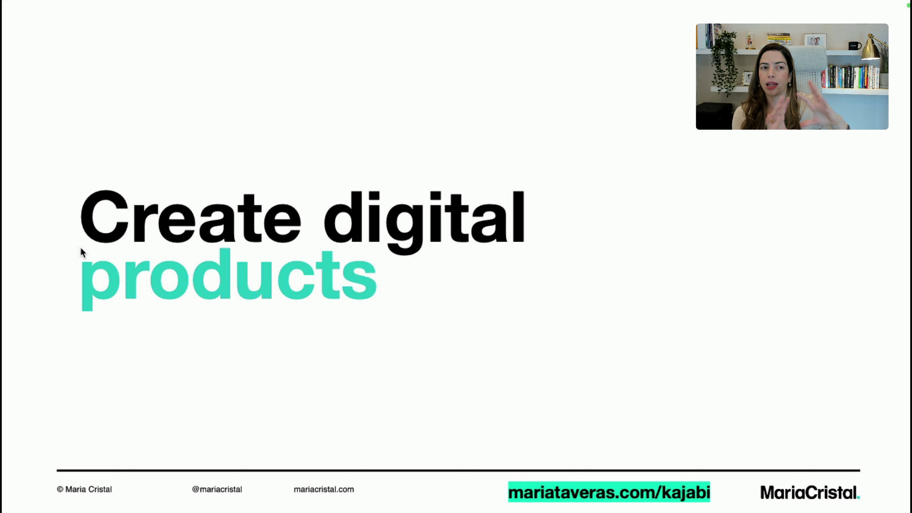
key("super+Tab")
key("super+Tab")
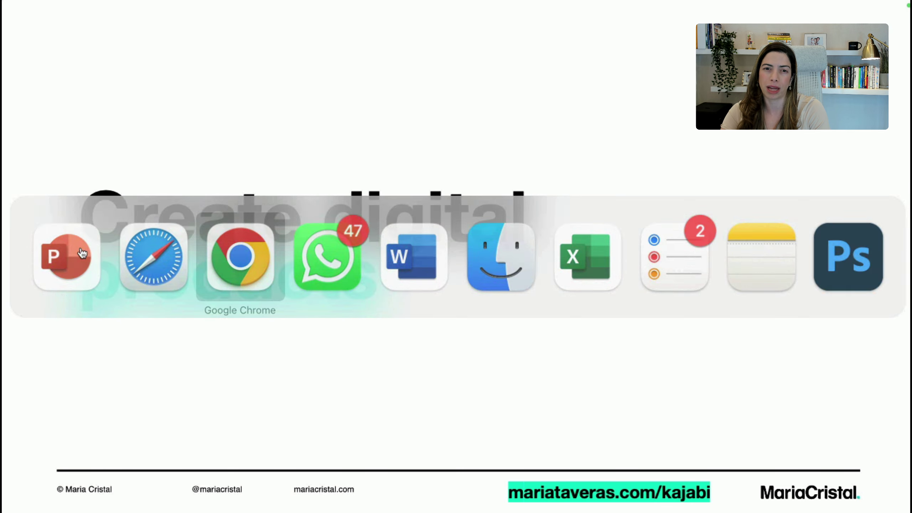
key("super+Tab")
key("super+Tab")
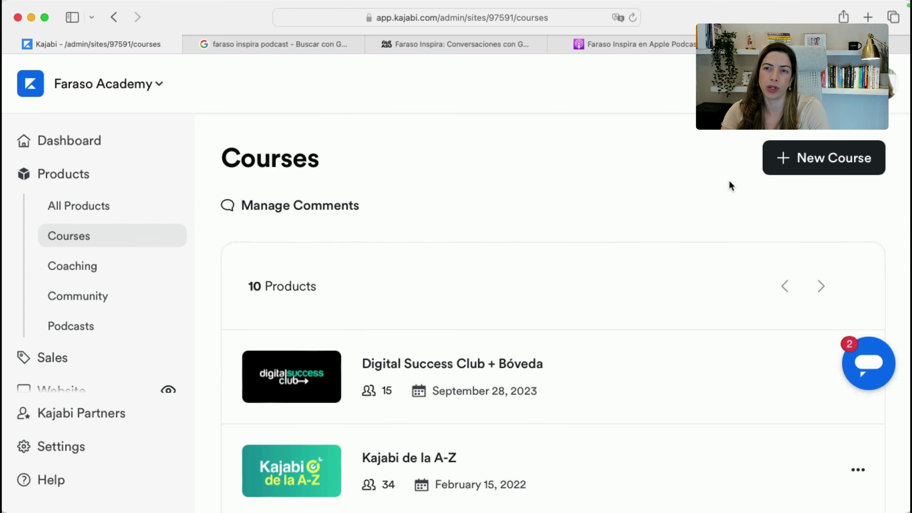
Start a new coaching program titled 'Test Session'
left_click(94, 265)
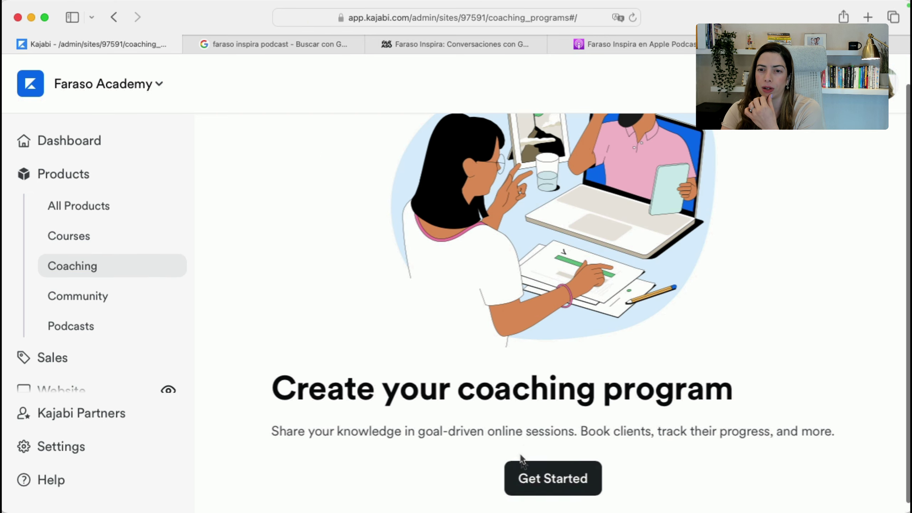
left_click(523, 473)
left_click(386, 240)
type("T")
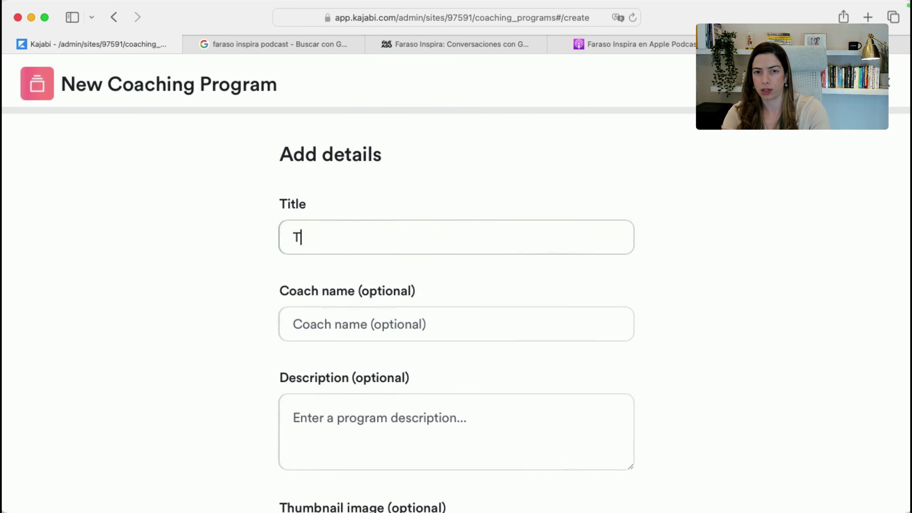
type("est Session")
key("Tab")
Enter the coach's name, correct its spelling, and continue to the coaching type step
type("Marai")
key("Tab")
type("q")
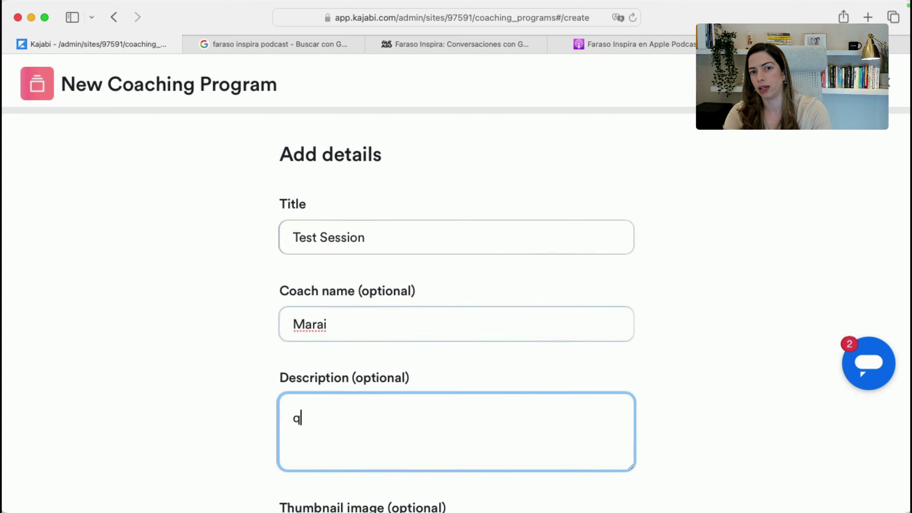
left_click(377, 329)
key("BackSpace")
key("BackSpace")
type("ia")
key("Tab")
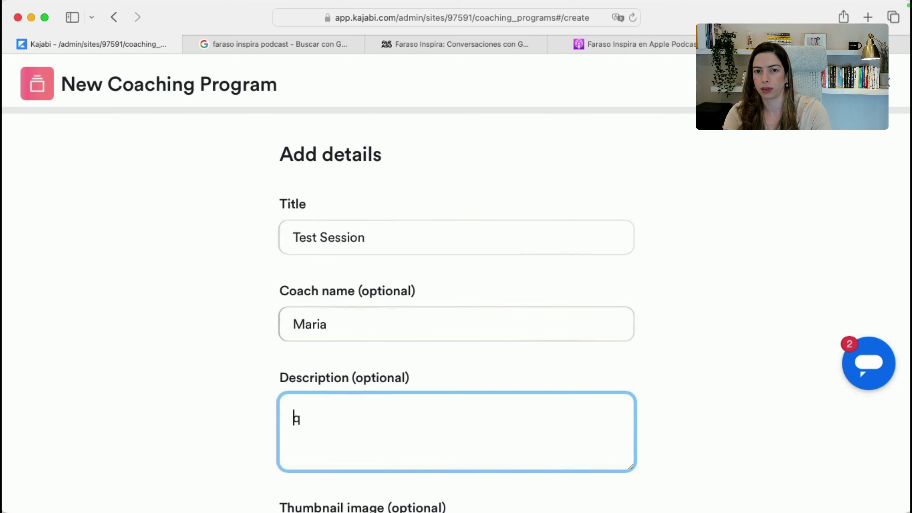
scroll(510, 362, "down", 5)
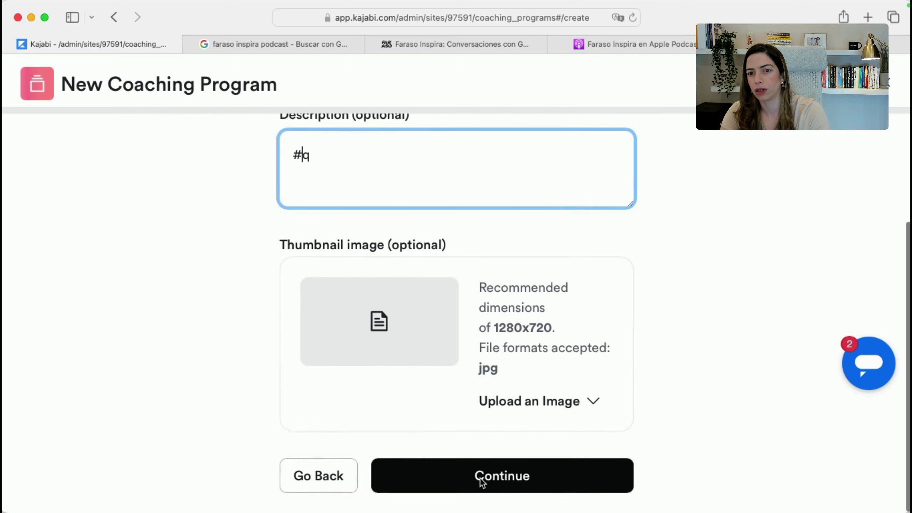
left_click(479, 476)
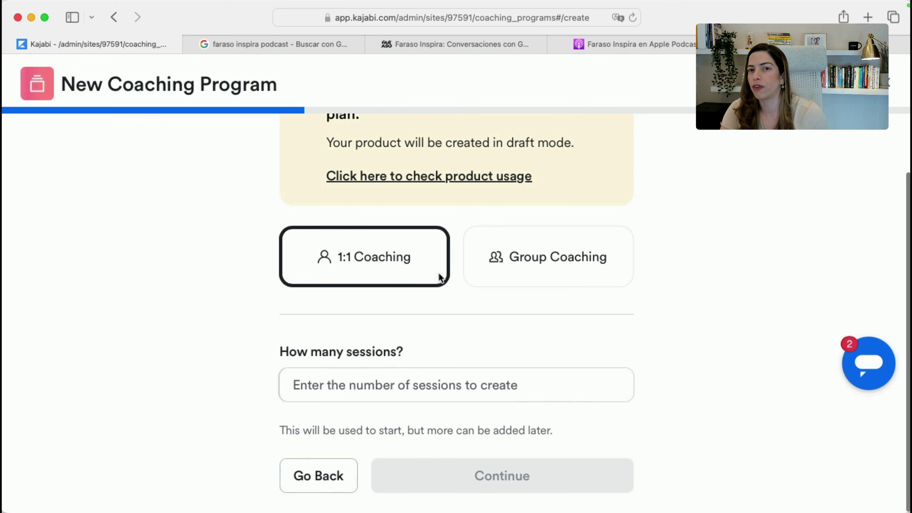
Make it group coaching with a group named 'Test Group' of 12 sessions
left_click(521, 256)
left_click(370, 412)
type("T")
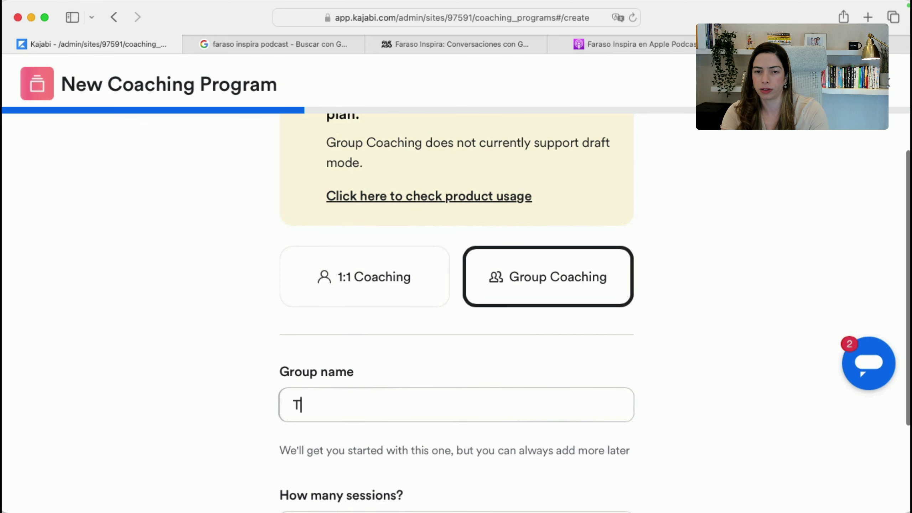
type("est Group")
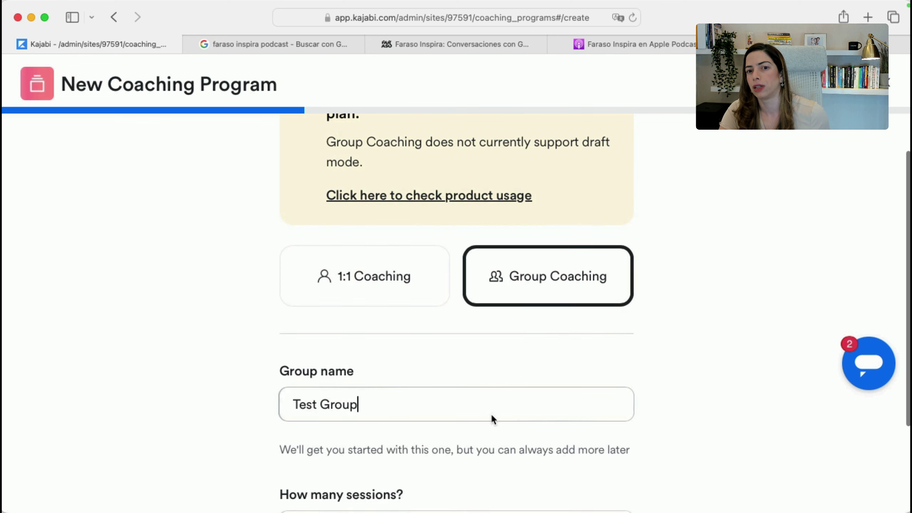
scroll(490, 417, "down", 5)
left_click(456, 377)
type("12")
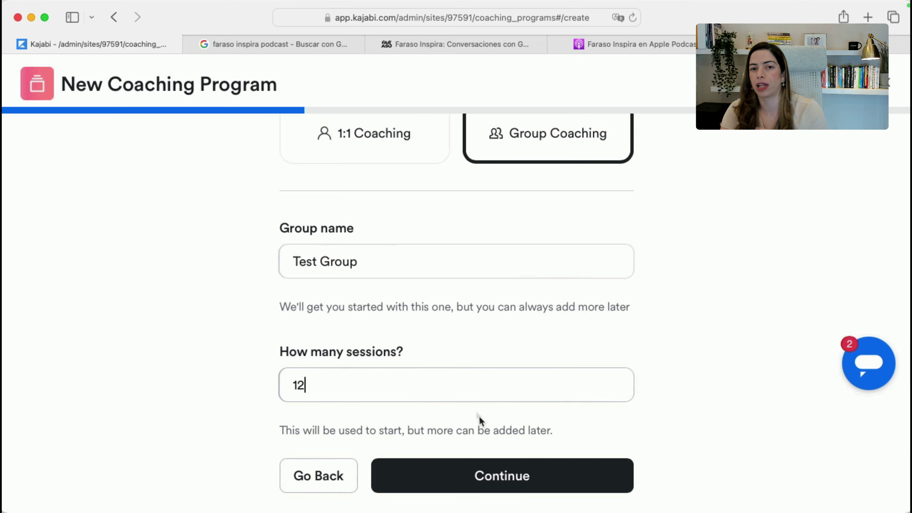
left_click(481, 481)
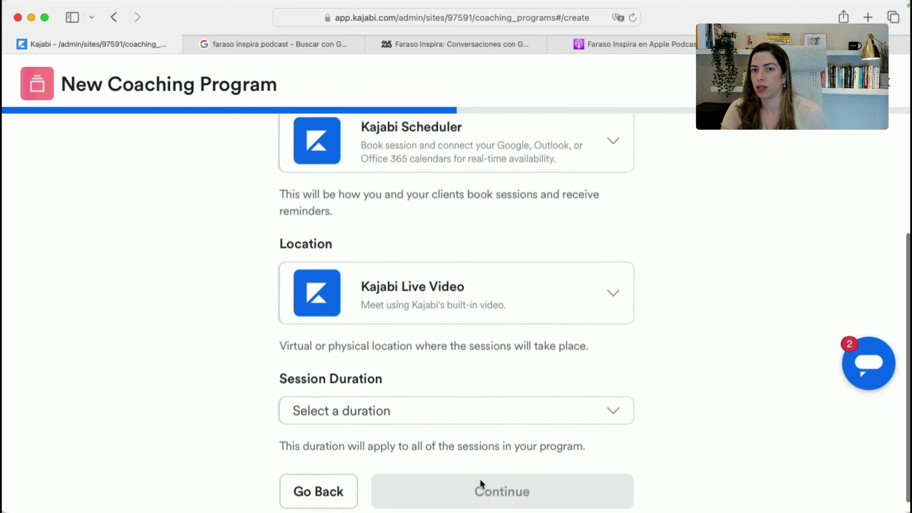
Keep Kajabi Scheduler and Kajabi Live Video, and set sessions to 45 minutes
left_click(491, 380)
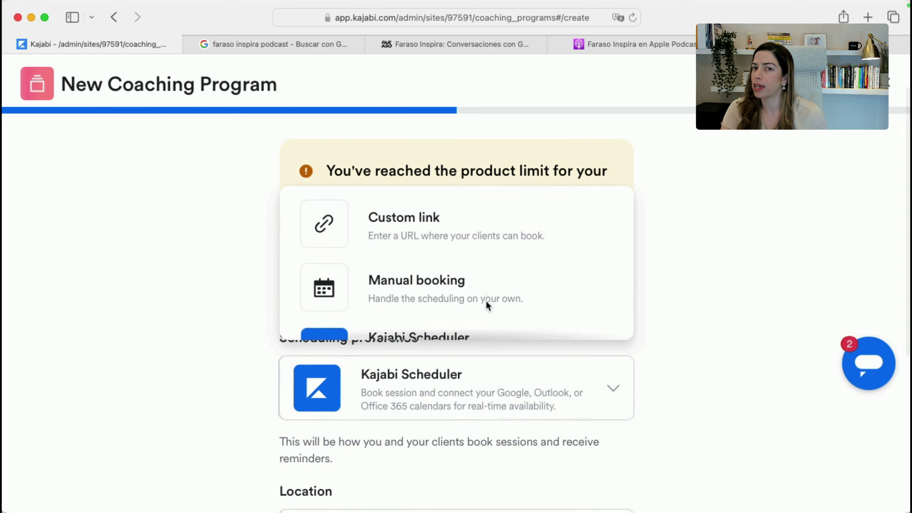
scroll(479, 274, "down", 2)
scroll(474, 287, "up", 2)
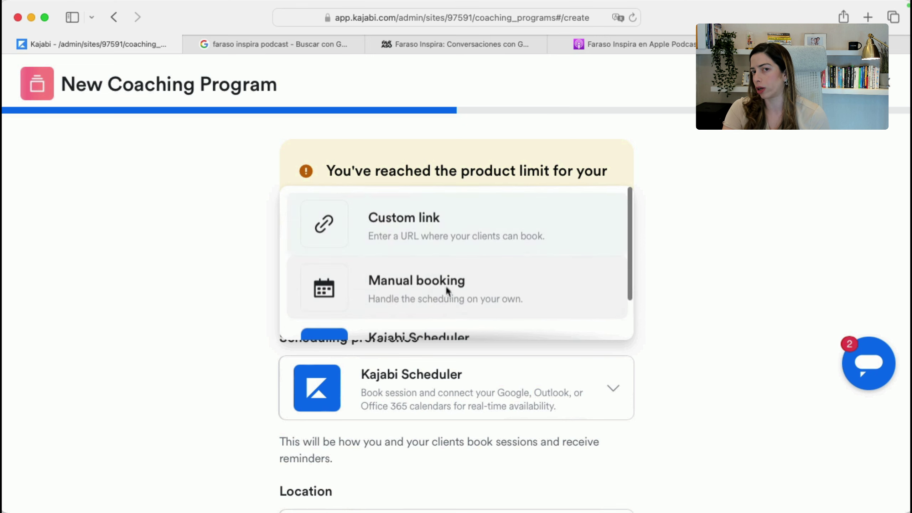
left_click(682, 256)
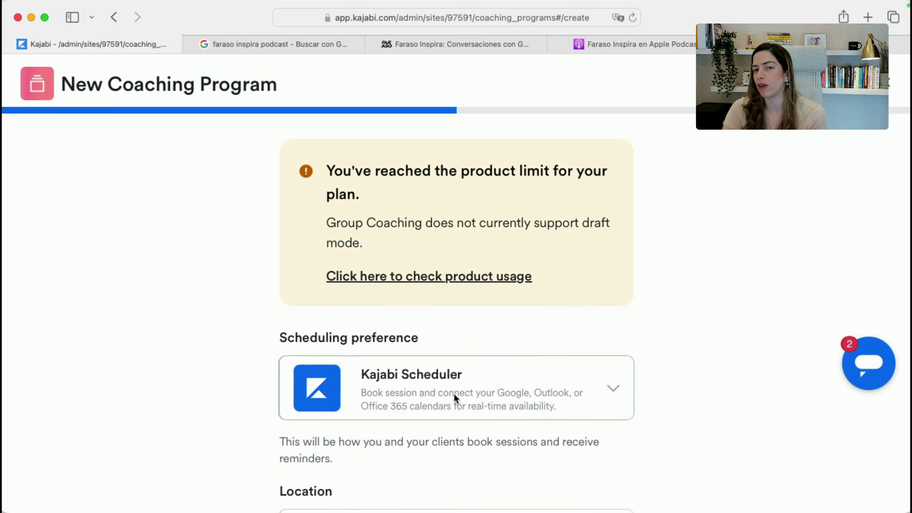
scroll(657, 389, "down", 7)
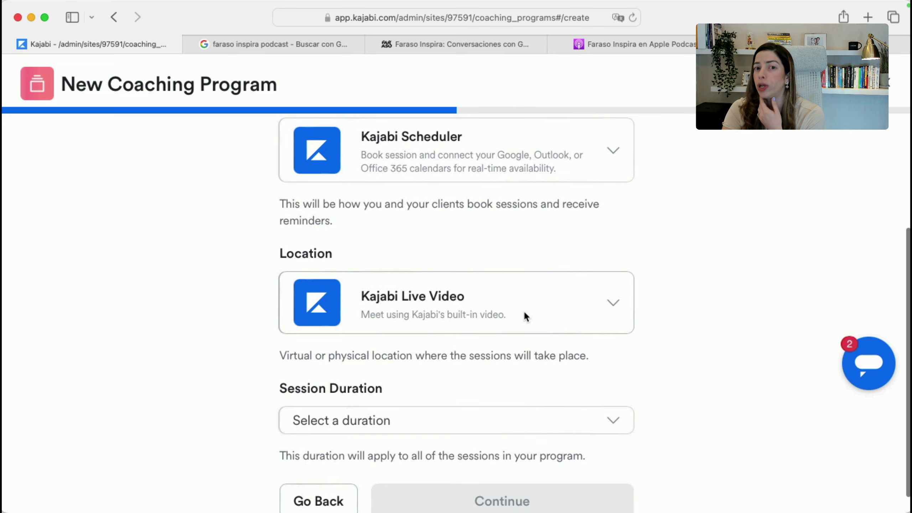
left_click(523, 310)
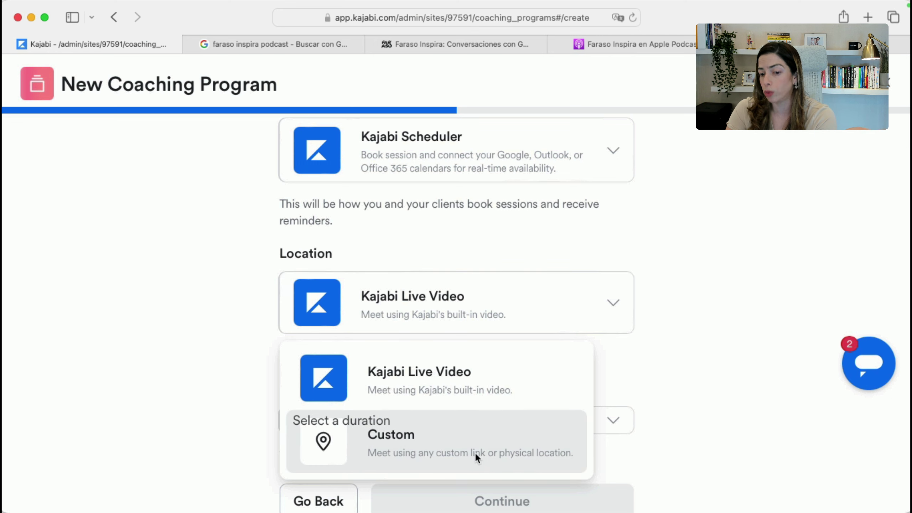
left_click(481, 382)
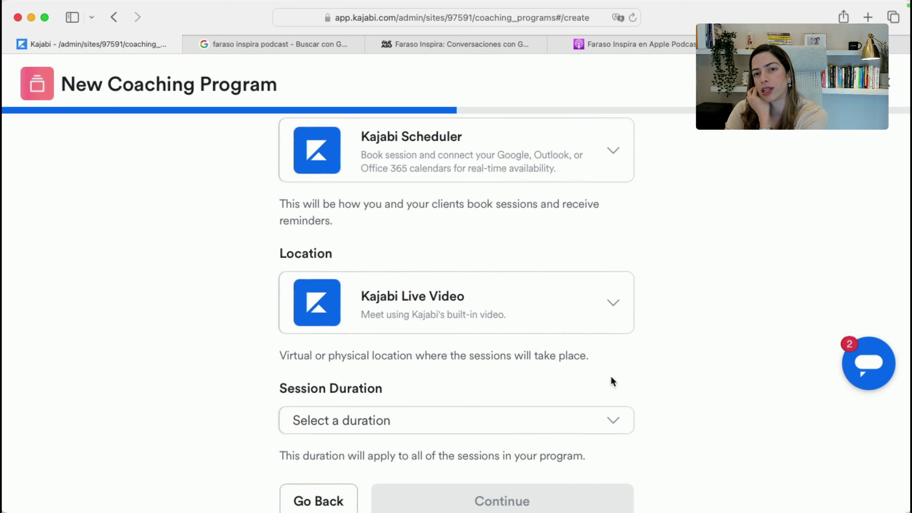
scroll(610, 375, "down", 1)
left_click(580, 384)
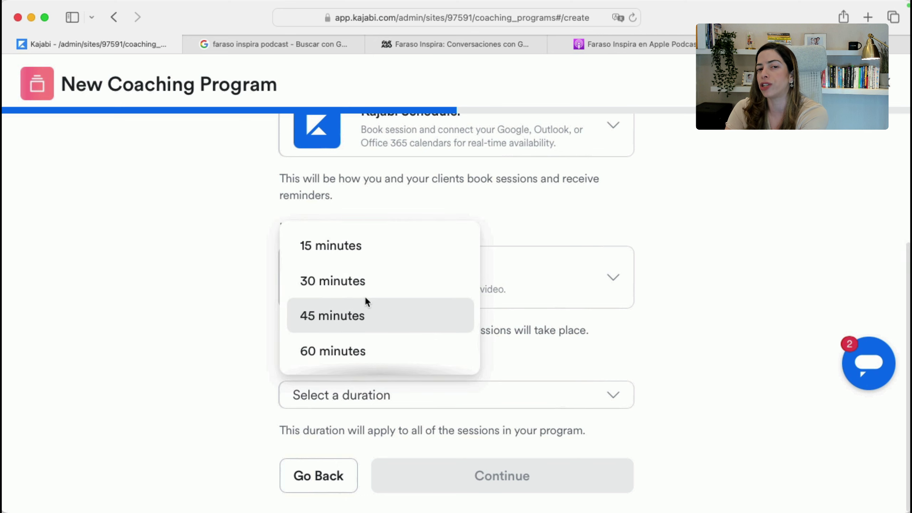
left_click(365, 316)
Move past the appearance step and save the new coaching program
left_click(470, 487)
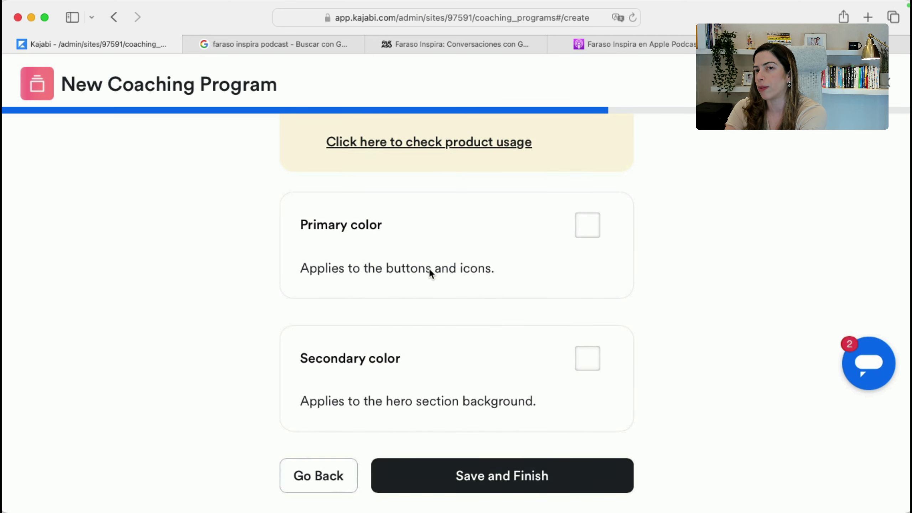
scroll(429, 271, "up", 6)
scroll(421, 366, "down", 7)
left_click(501, 475)
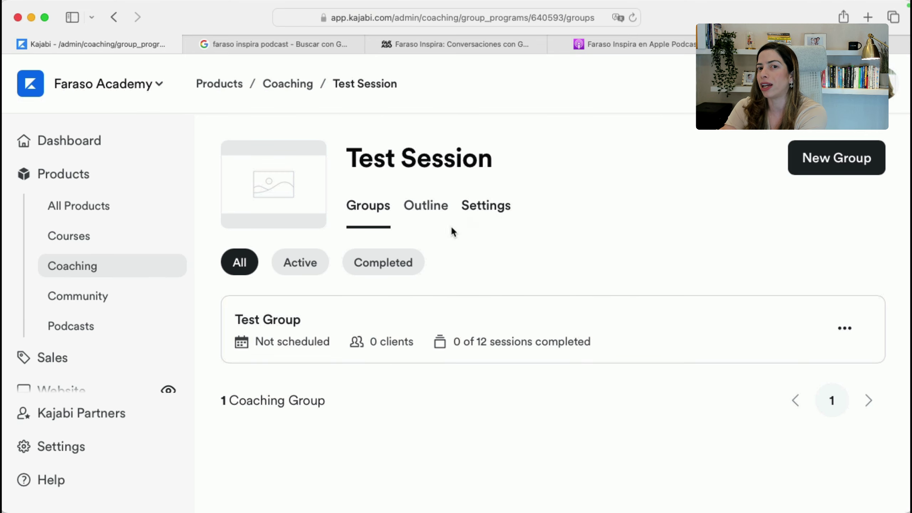
Open Session 1 from the Test Session program's outline for editing
left_click(310, 264)
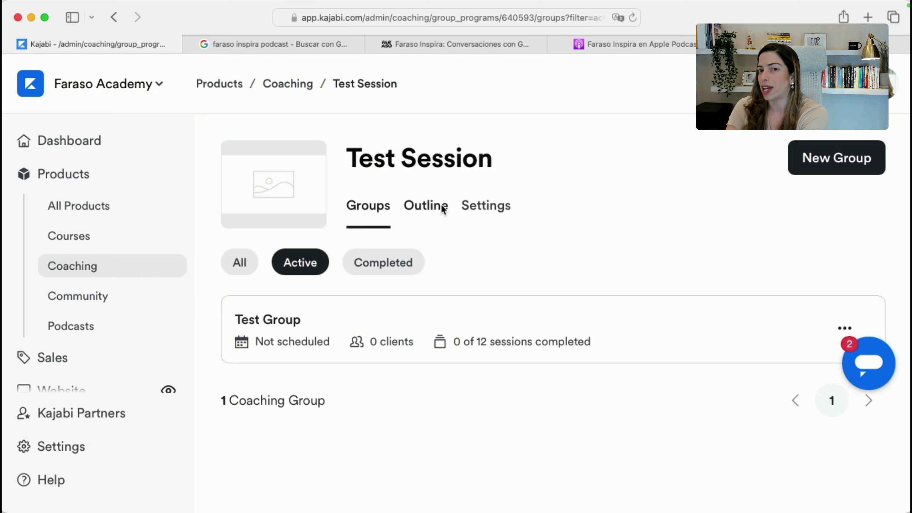
left_click(426, 207)
scroll(405, 358, "down", 5)
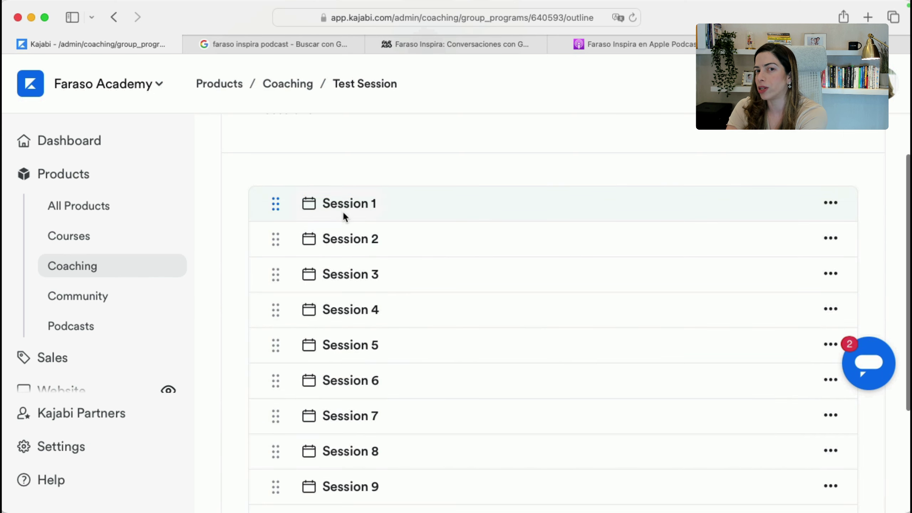
left_click(343, 211)
left_click(377, 387)
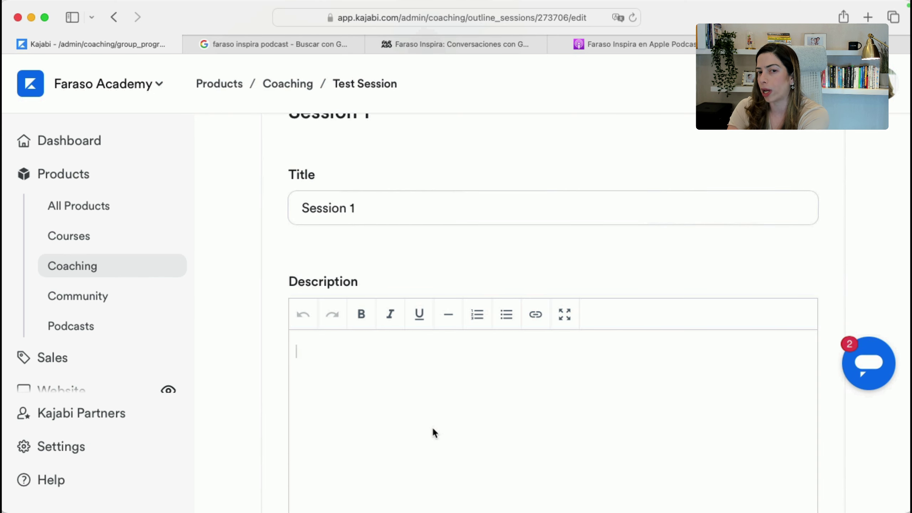
scroll(432, 426, "down", 5)
Add agenda items 'Branding' and 'Building Your Website' to Session 1
left_click(339, 401)
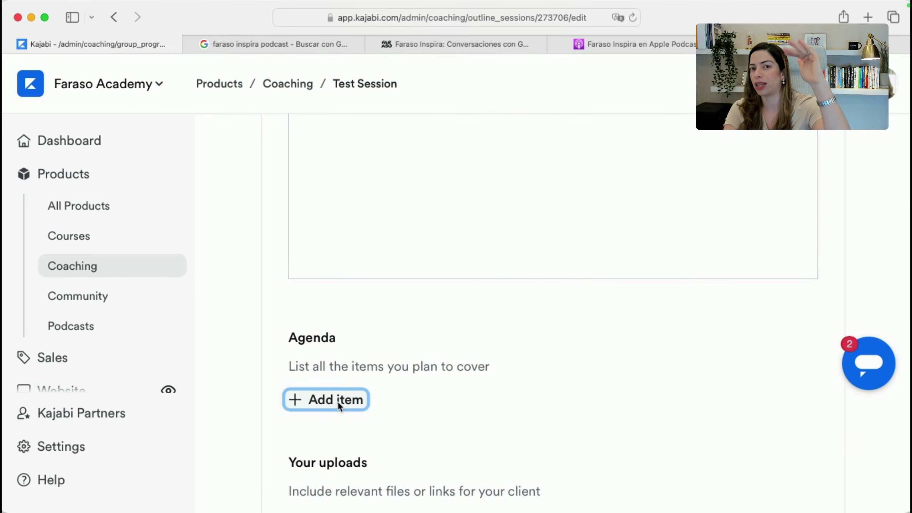
left_click(384, 408)
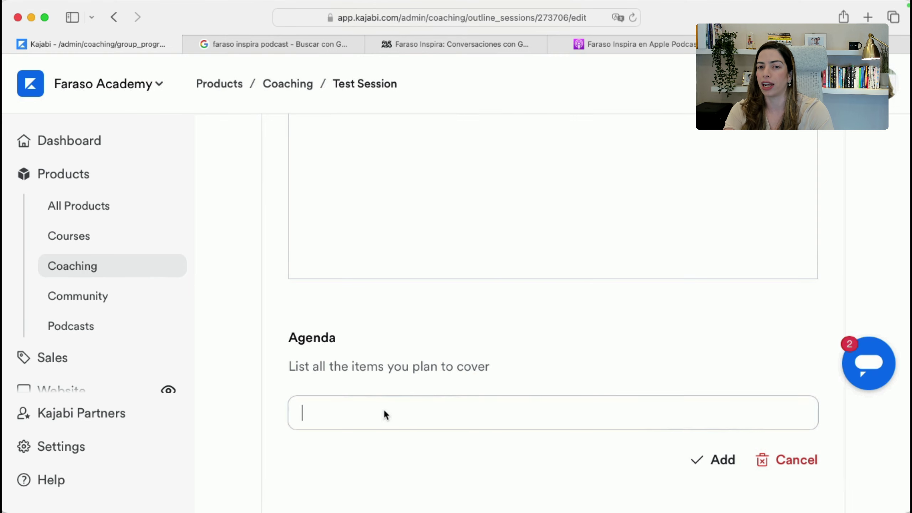
type("Branding")
left_click(722, 465)
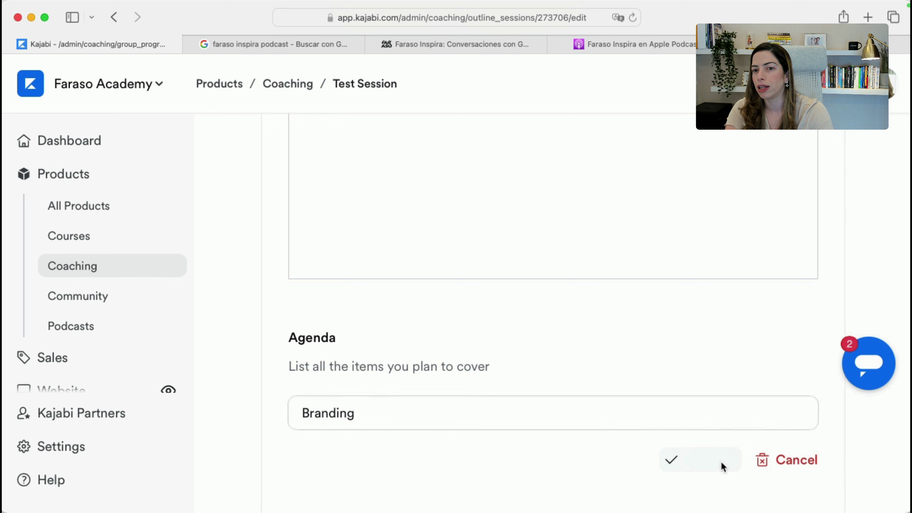
left_click(325, 418)
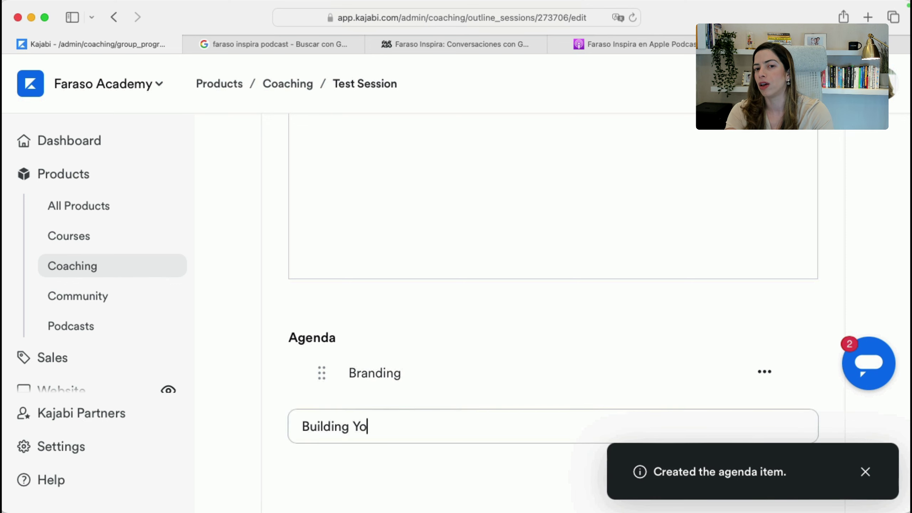
type("Building Your Website")
left_click(715, 472)
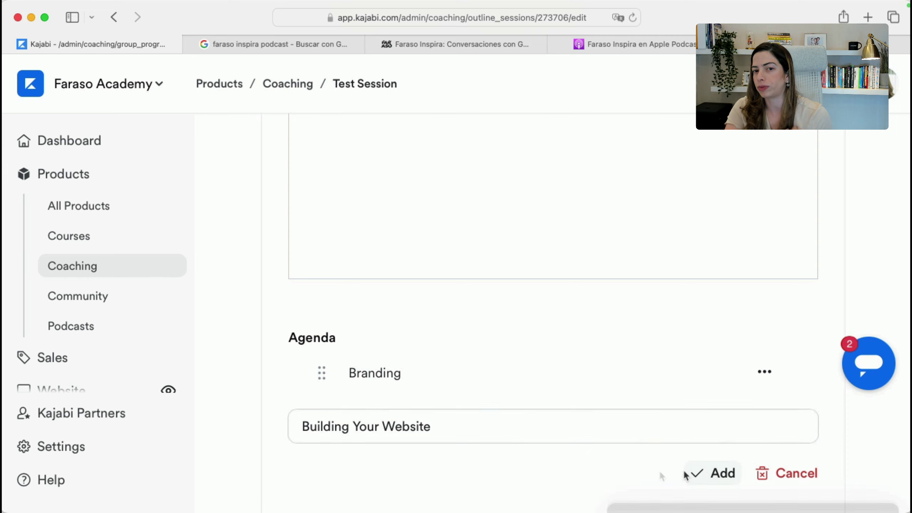
Review the resource attachment options and dismiss them without adding one
scroll(525, 462, "down", 6)
left_click(355, 351)
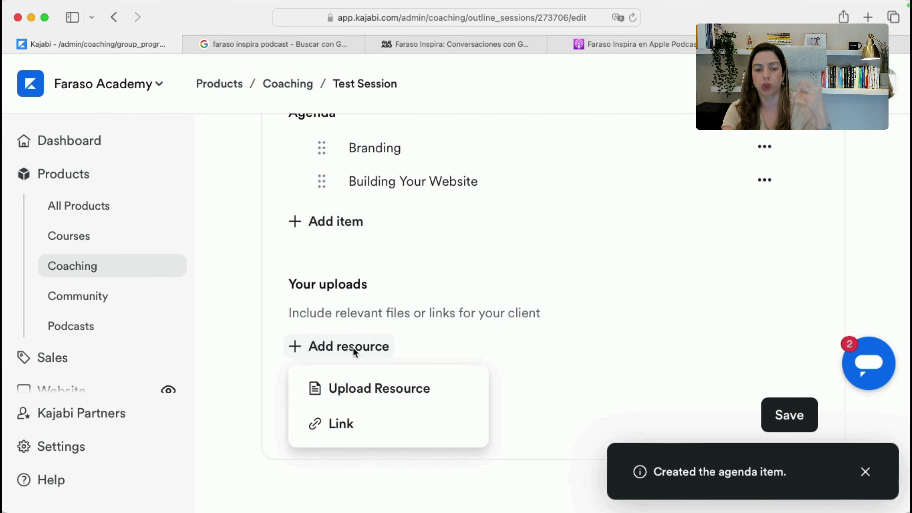
left_click(574, 257)
scroll(575, 257, "up", 10)
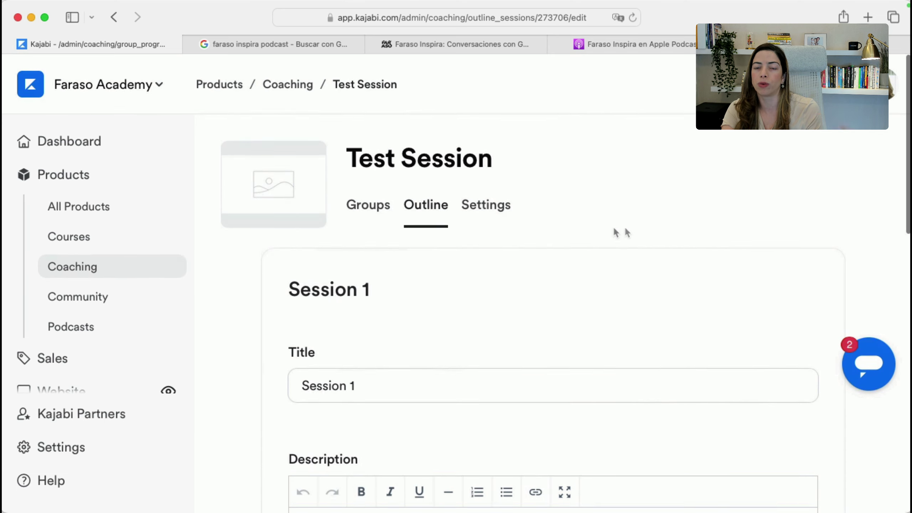
Save Session 1's changes, return to the session outline, then show the Courses list
scroll(627, 233, "down", 15)
left_click(786, 426)
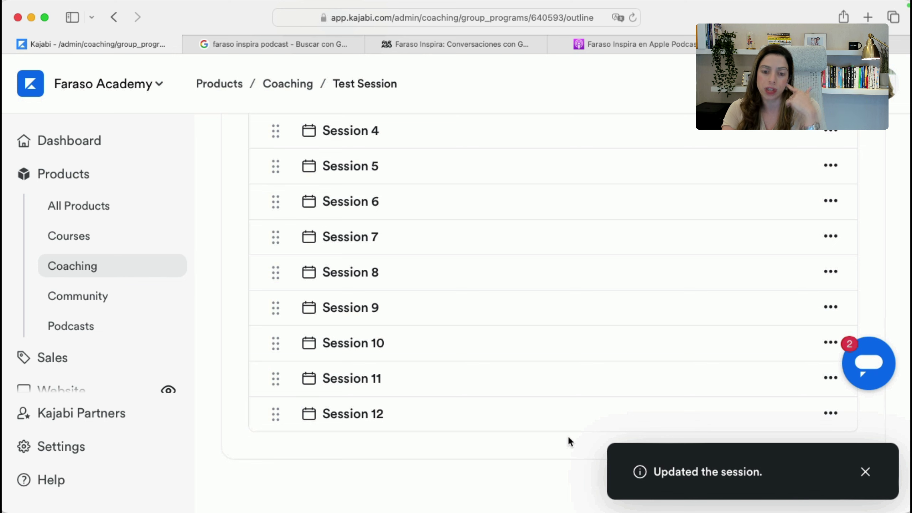
scroll(567, 435, "up", 10)
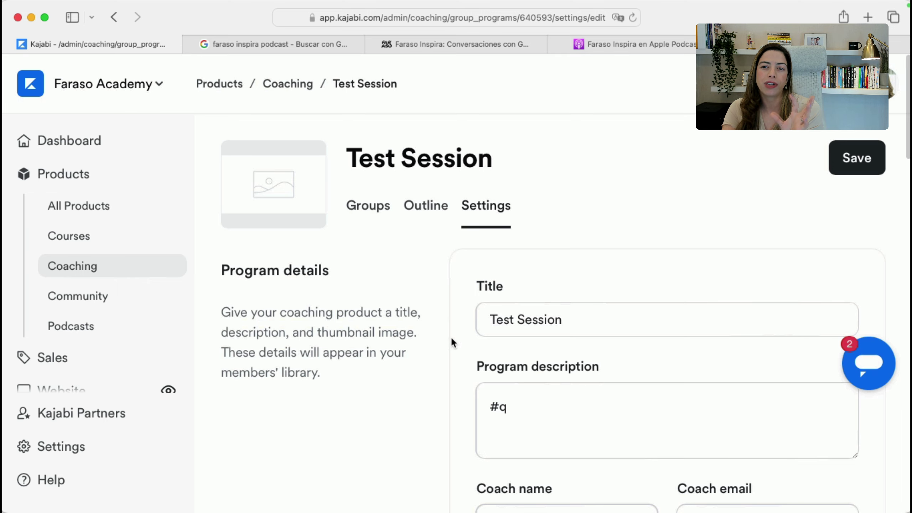
scroll(451, 339, "down", 2)
scroll(451, 340, "down", 3)
scroll(427, 245, "up", 5)
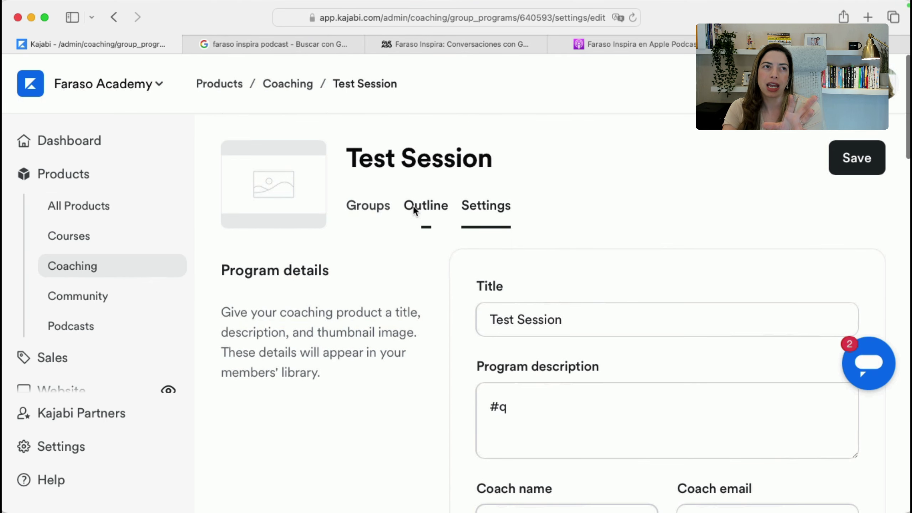
left_click(414, 210)
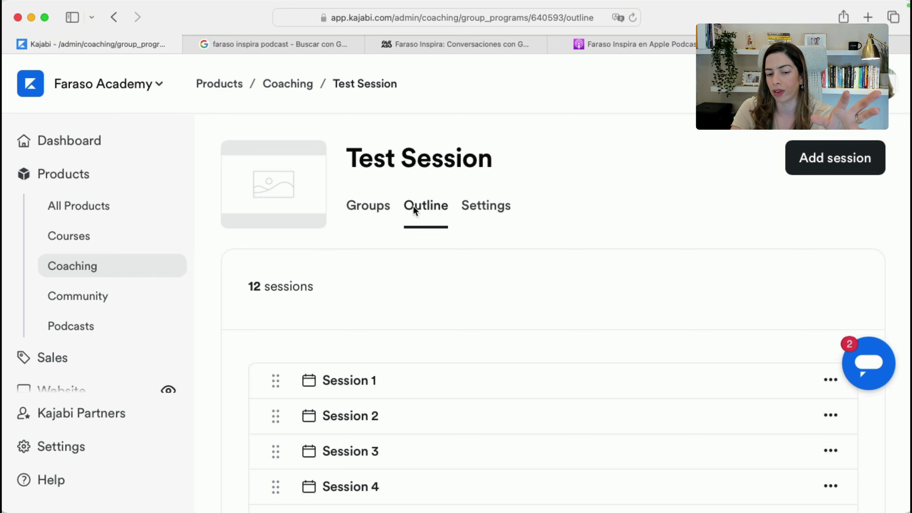
left_click(119, 242)
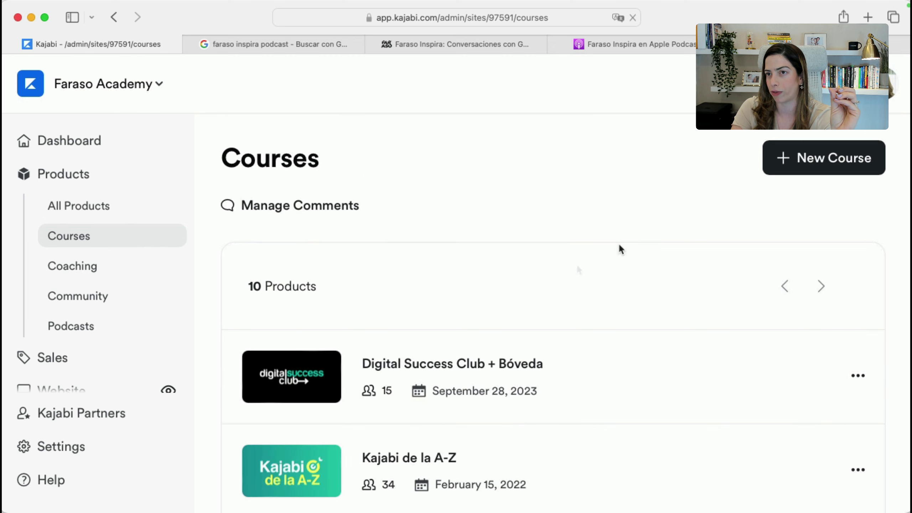
Edit the '¡Que feliz de que estés aquí!' lesson of Digital Success Club + Bóveda and preview it in a new tab
scroll(556, 319, "down", 1)
left_click(486, 332)
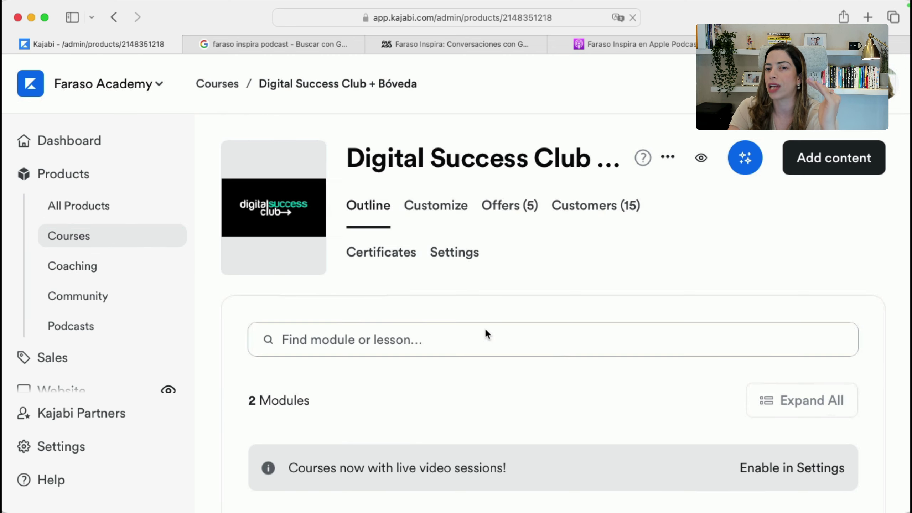
scroll(435, 356, "down", 5)
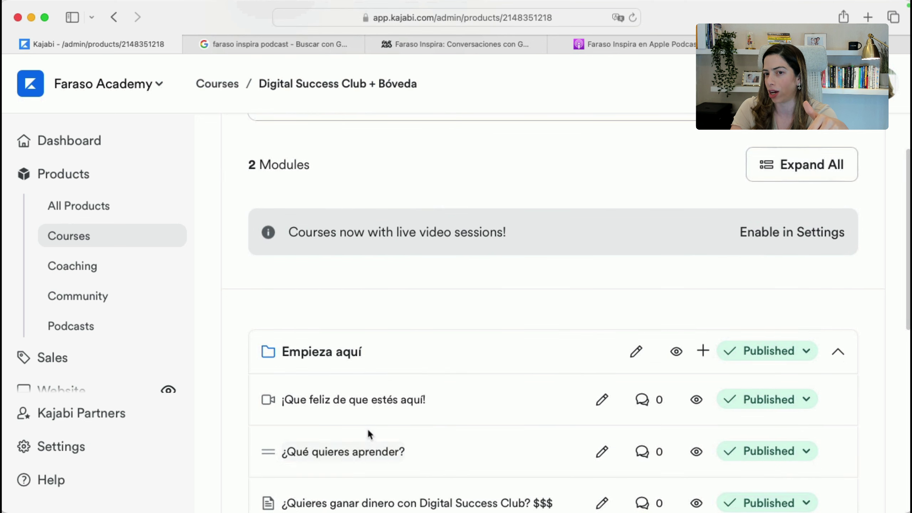
left_click(601, 399)
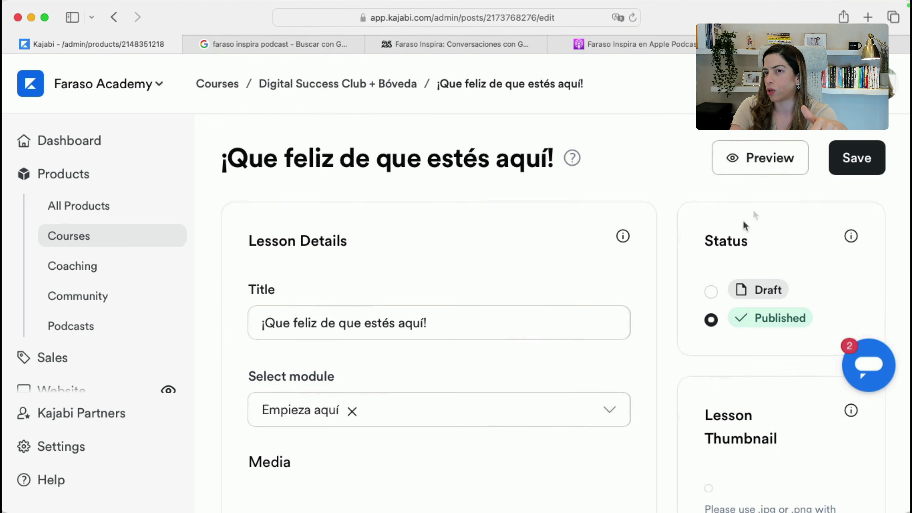
right_click(741, 162)
left_click(741, 165)
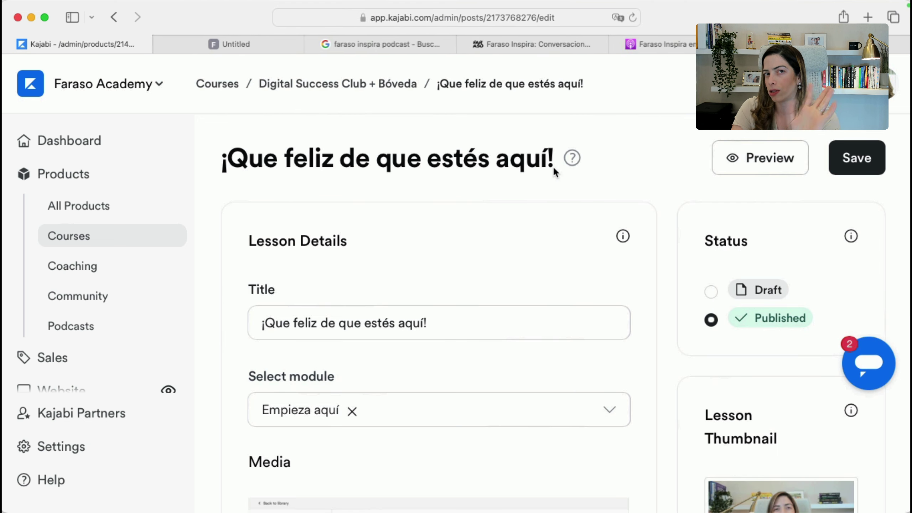
left_click(253, 44)
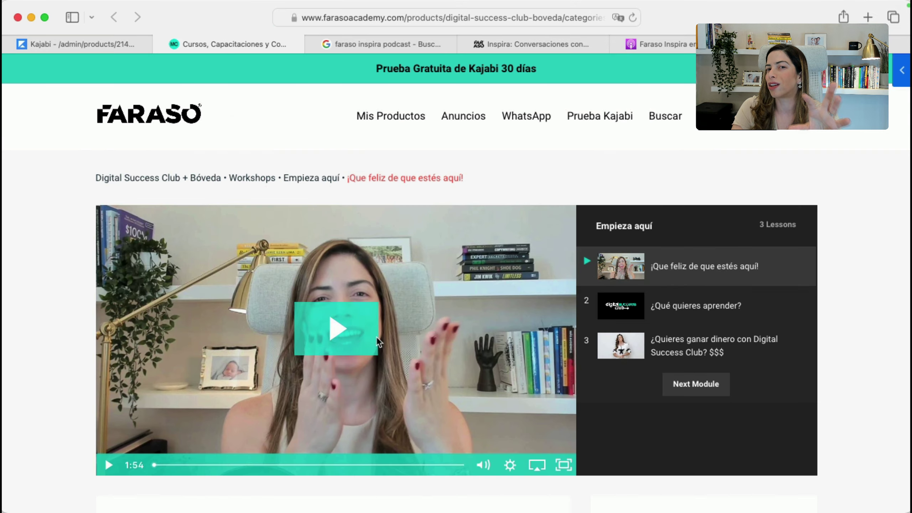
Look through the lesson preview and its comment box, then close the tab and return to the editor
scroll(376, 336, "down", 6)
scroll(398, 273, "down", 6)
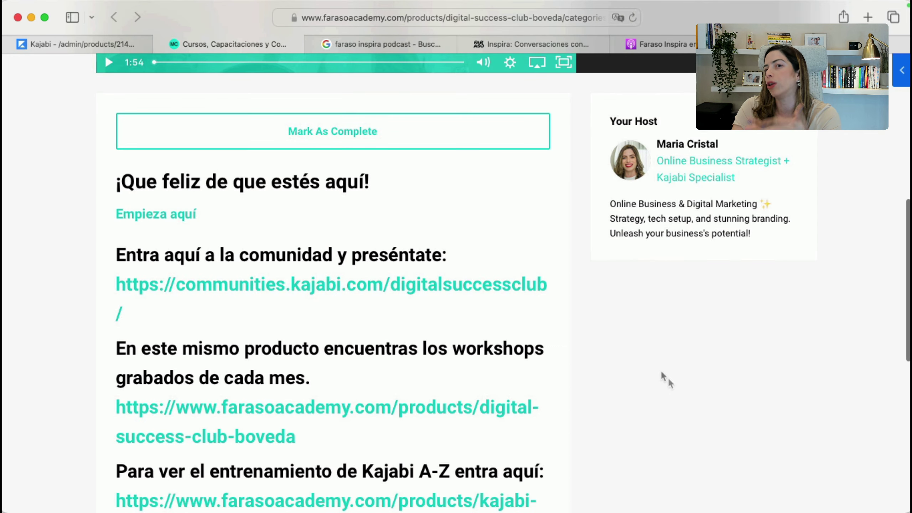
scroll(508, 352, "down", 10)
left_click(316, 259)
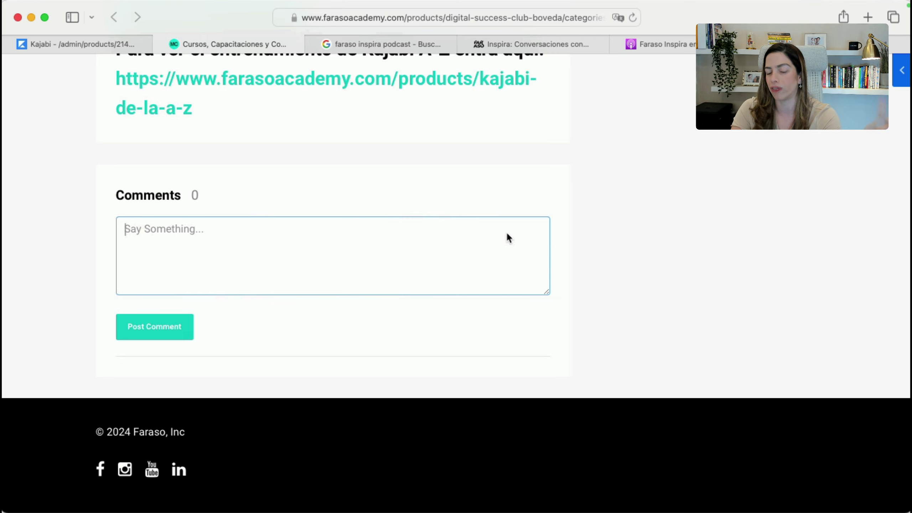
scroll(507, 235, "up", 20)
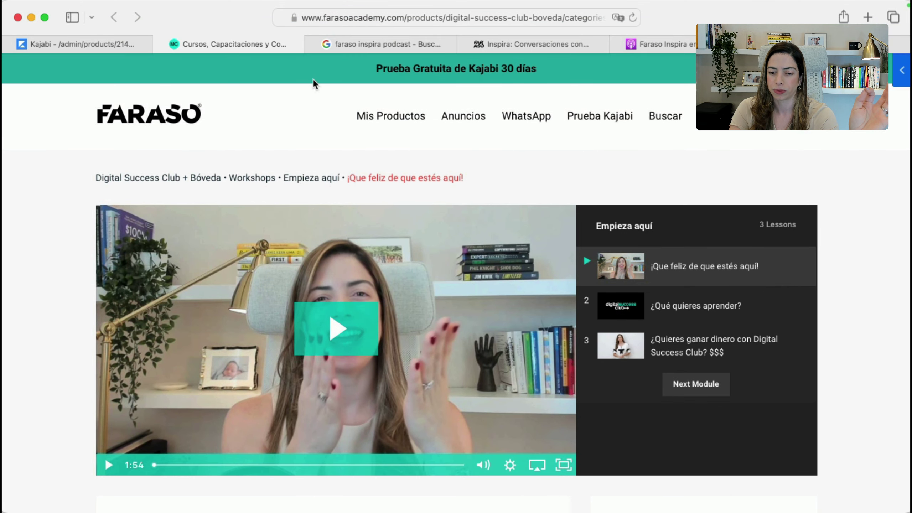
key("super+w")
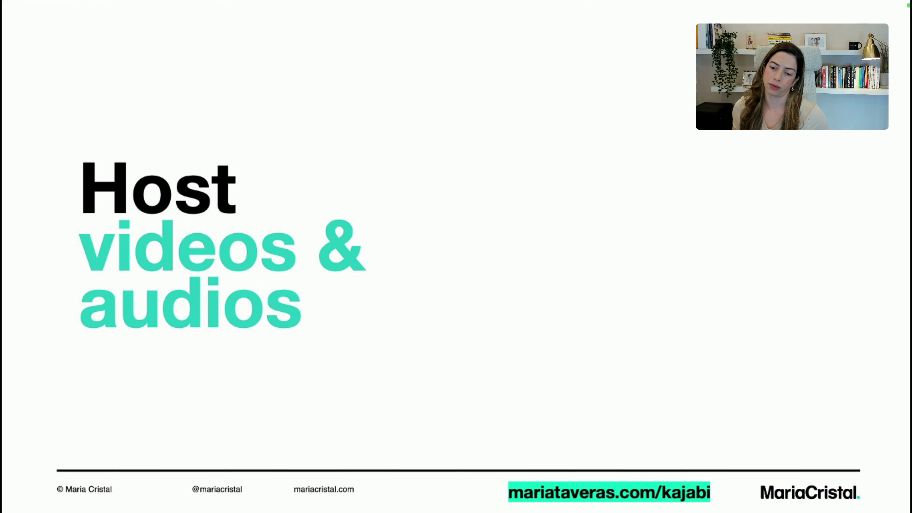
key("super+Tab")
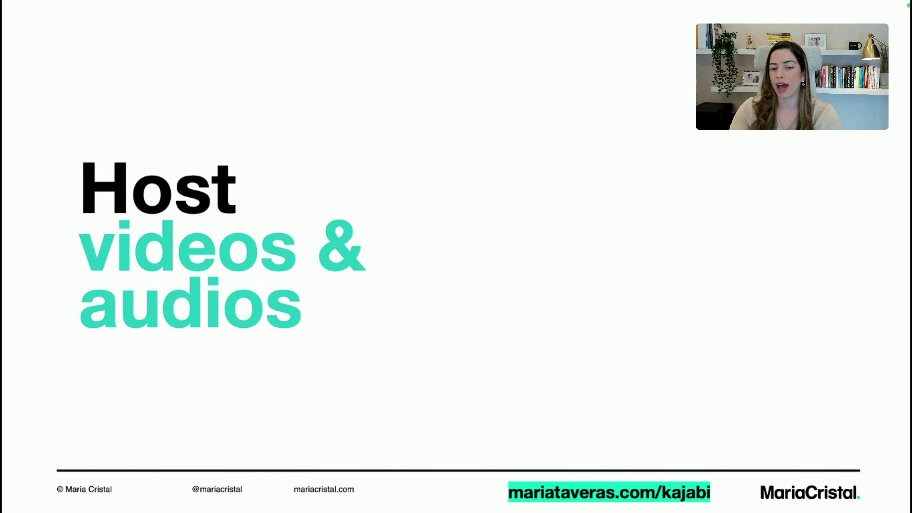
key("super+Tab")
key("super+Tab")
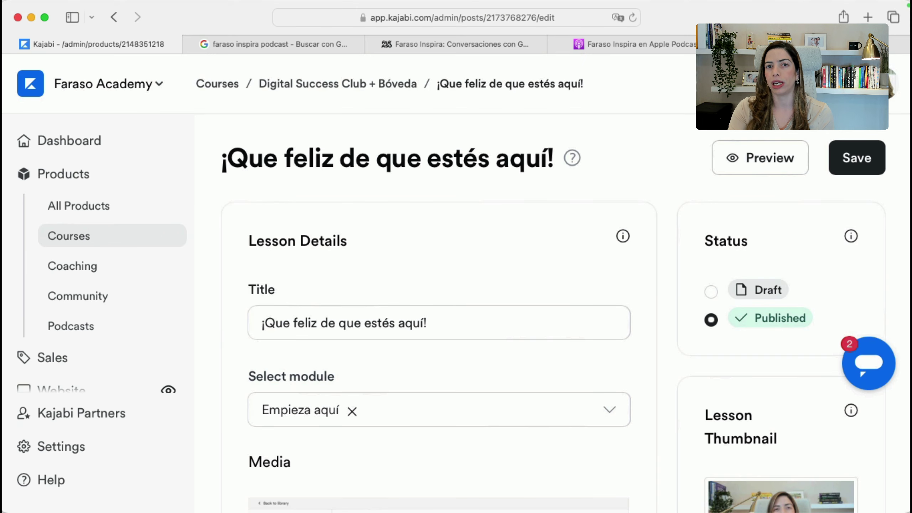
Open the Digital Success Club + Bóveda course settings
left_click(220, 85)
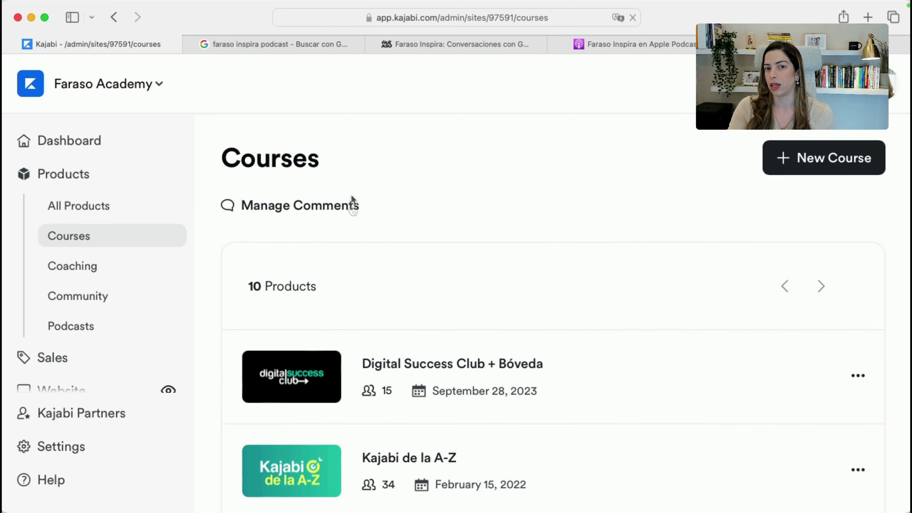
left_click(411, 363)
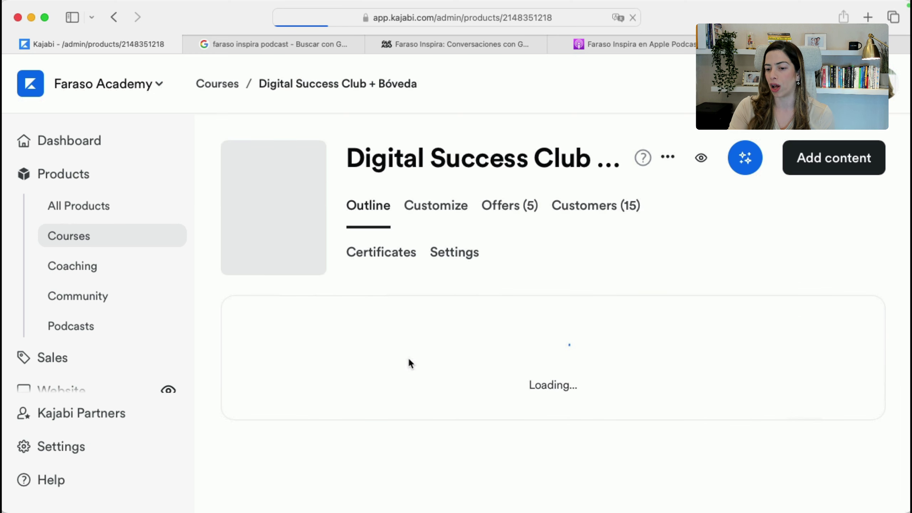
left_click(453, 253)
scroll(482, 326, "down", 15)
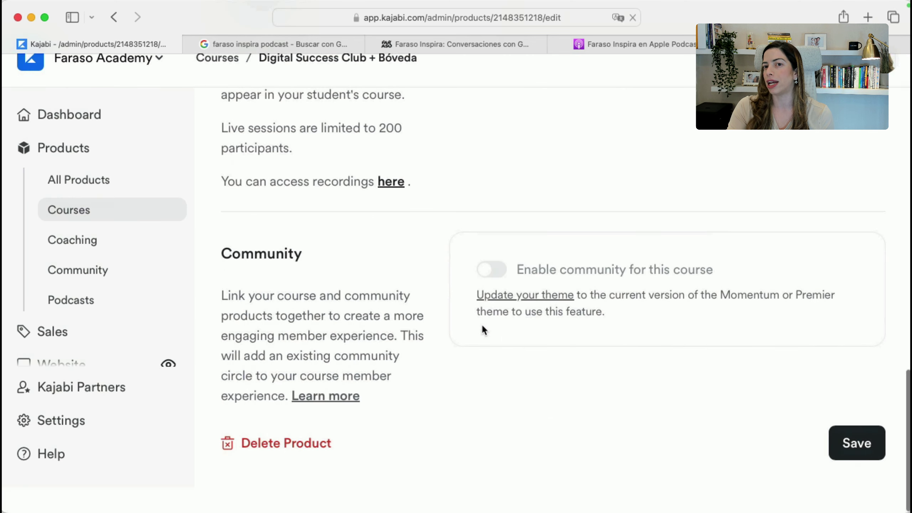
scroll(481, 324, "up", 6)
Turn on Live Rooms and retitle the session 'Q&A Weekly'
left_click(494, 254)
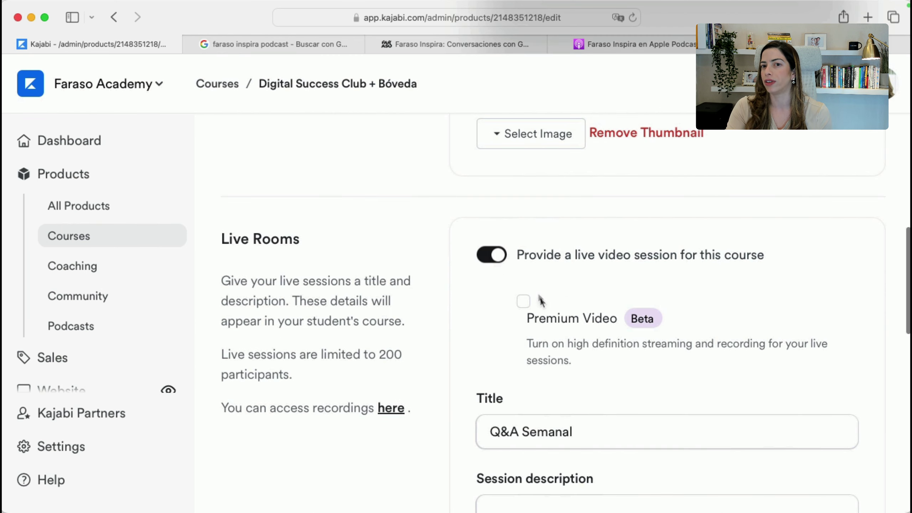
left_click_drag(527, 424, 628, 425)
type("W")
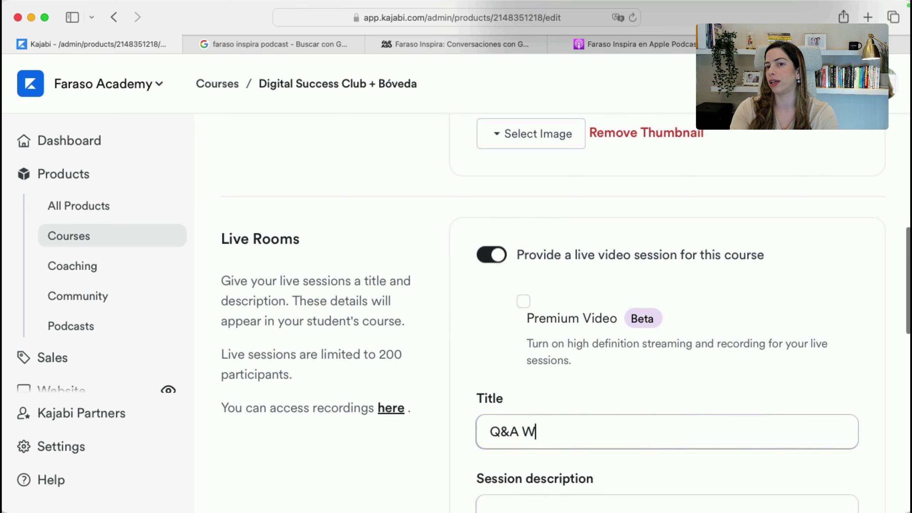
type("eekly")
scroll(565, 312, "down", 8)
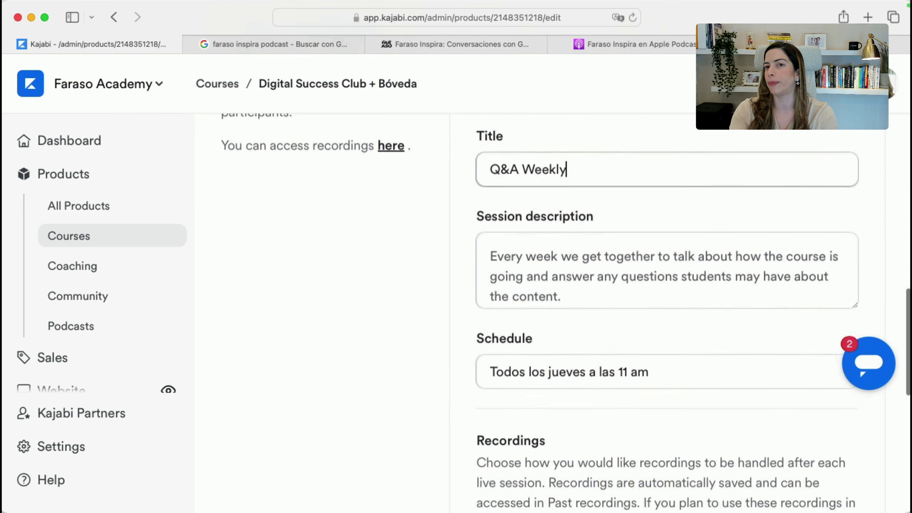
left_click(527, 368)
type("T")
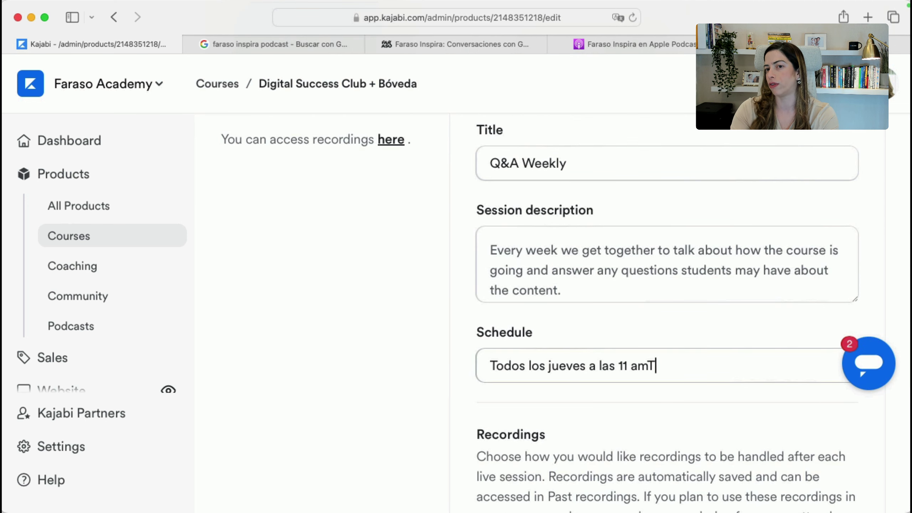
scroll(322, 356, "down", 1)
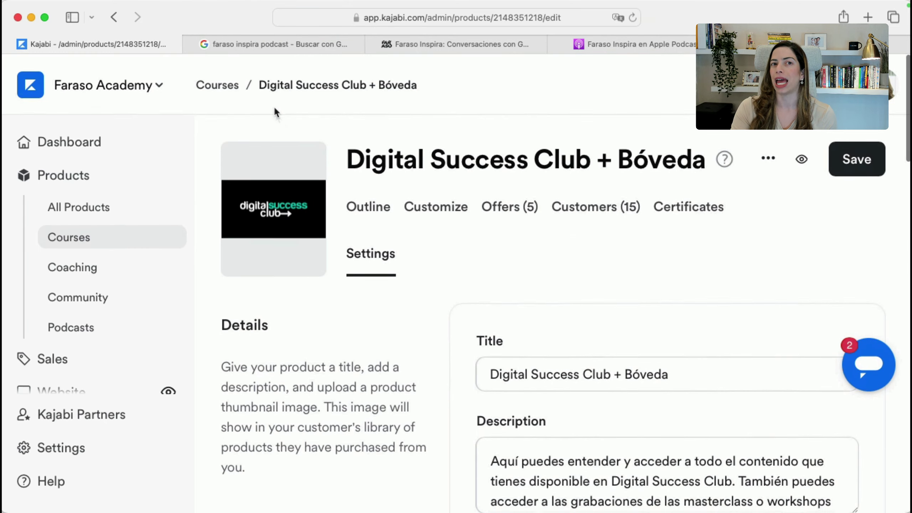
scroll(667, 269, "down", 10)
scroll(668, 272, "up", 8)
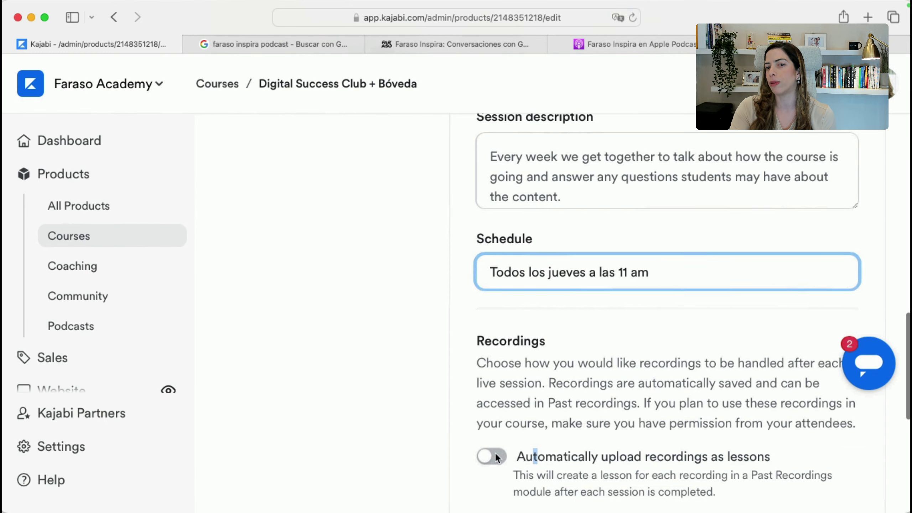
Enable automatic upload of live recordings as lessons, save, and reopen the course
left_click(492, 456)
scroll(604, 457, "down", 8)
left_click(863, 481)
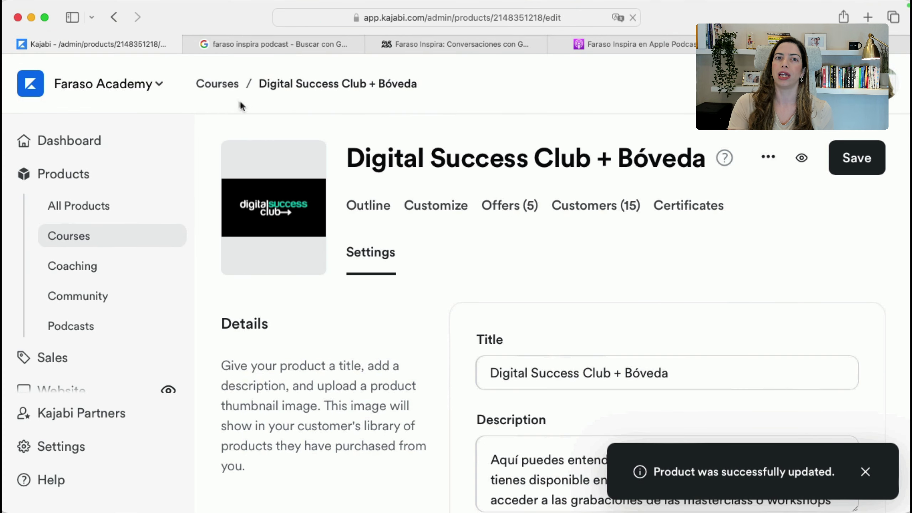
left_click(203, 83)
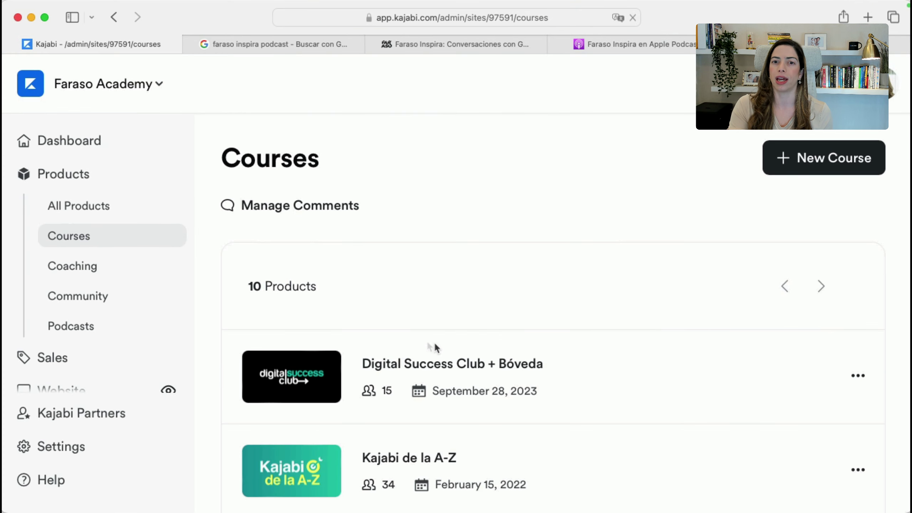
left_click(431, 362)
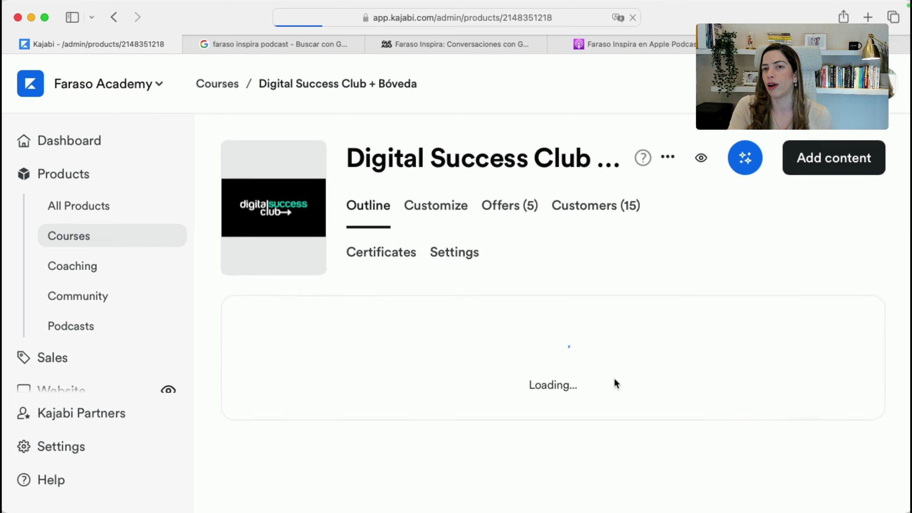
Go live with the Q&A Weekly session scheduled 'Todos los jueves a las 11 am'
scroll(613, 377, "down", 5)
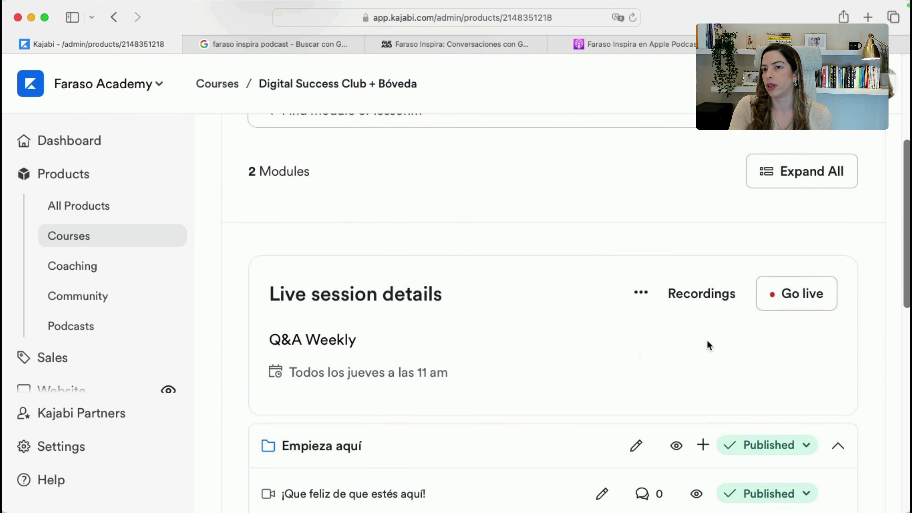
left_click(795, 294)
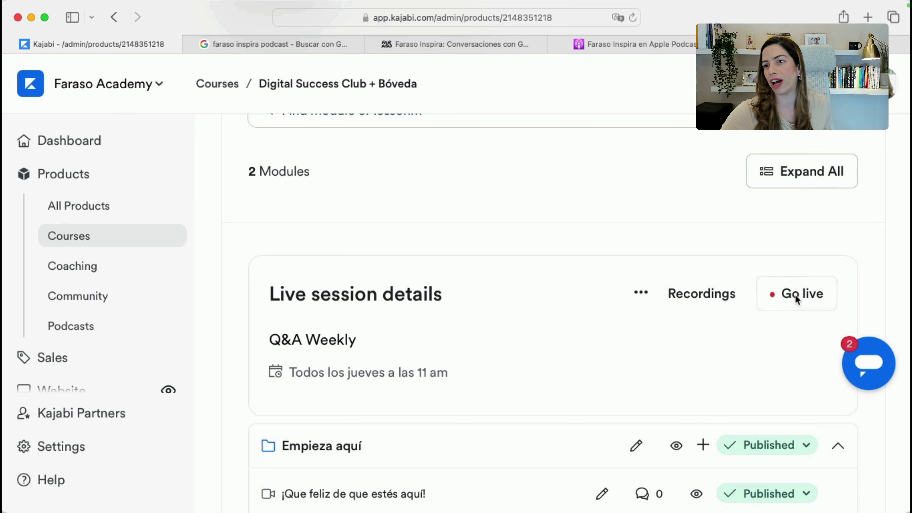
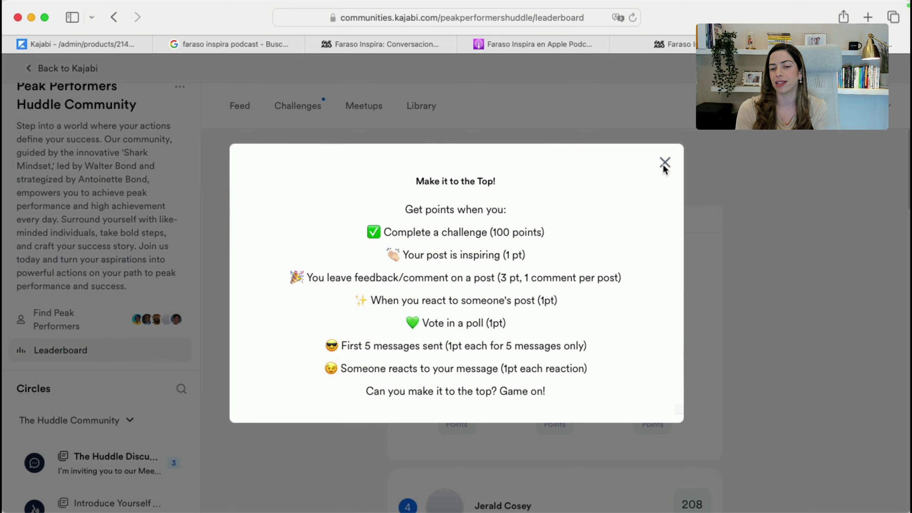
Close the 'Make it to the Top!' leaderboard popup and open The Huddle Discussion circle
left_click(663, 168)
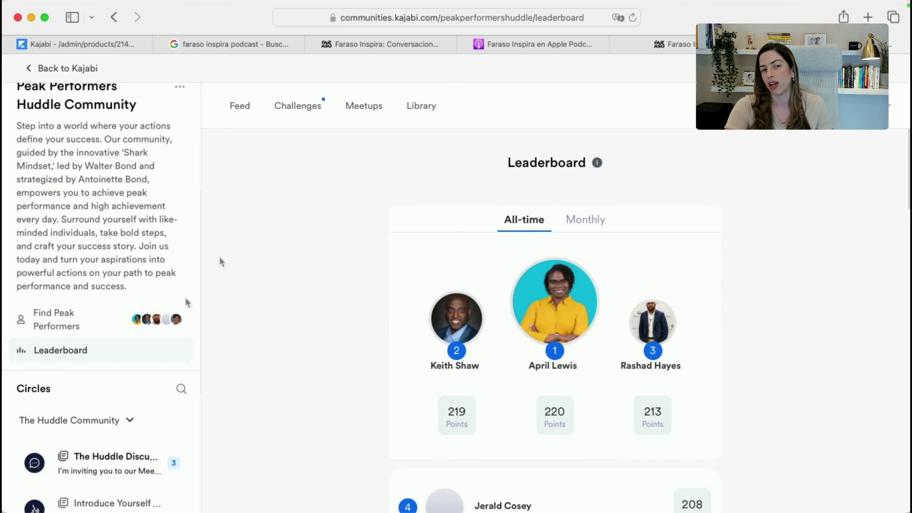
scroll(142, 374, "down", 4)
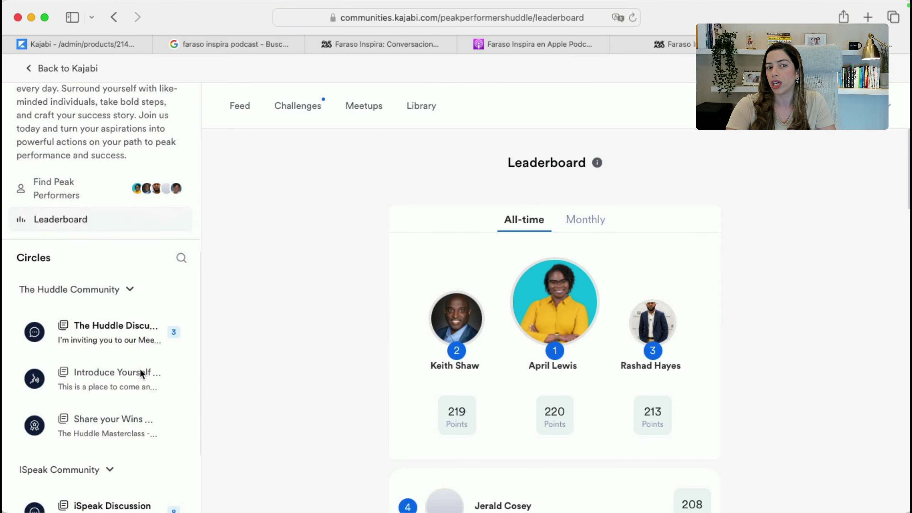
left_click(116, 347)
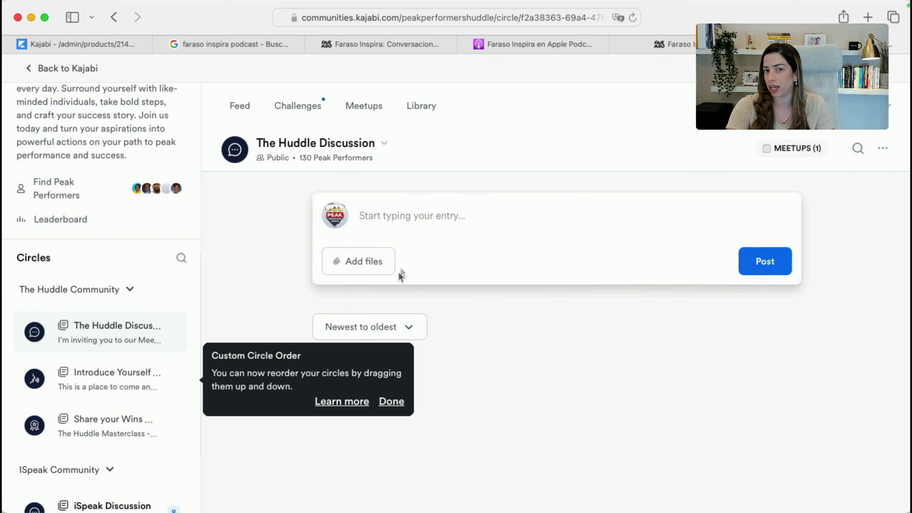
Dismiss the Custom Circle Order tip, glance at Challenges, then view the iSpeak and Huddle Masterclass meetups
scroll(383, 447, "down", 3)
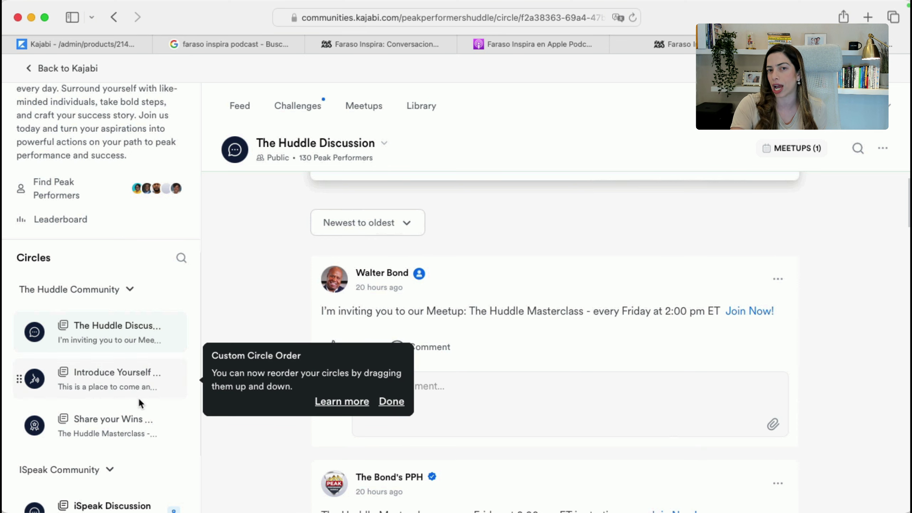
left_click(381, 131)
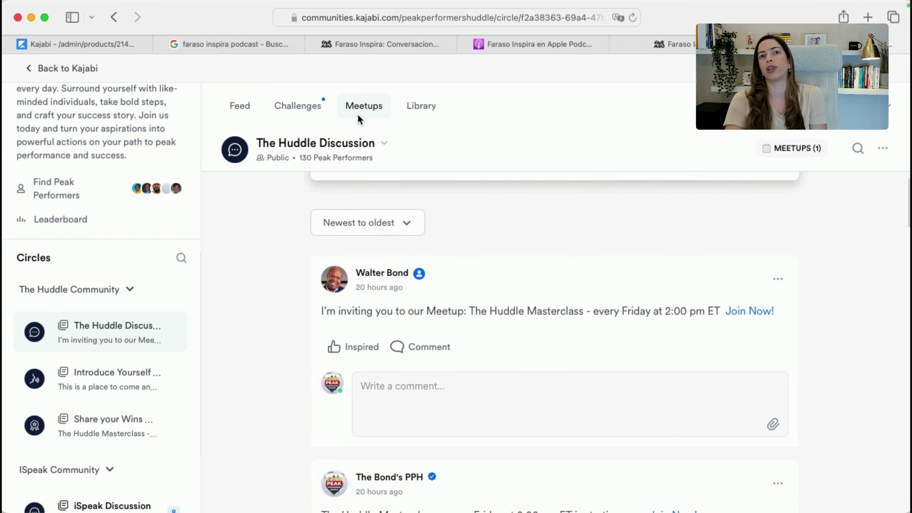
left_click(305, 108)
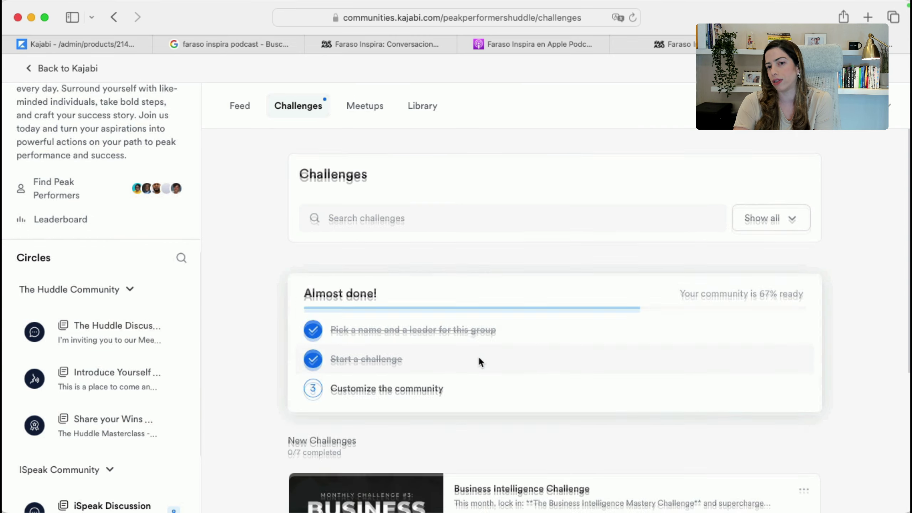
scroll(506, 265, "down", 5)
left_click(362, 105)
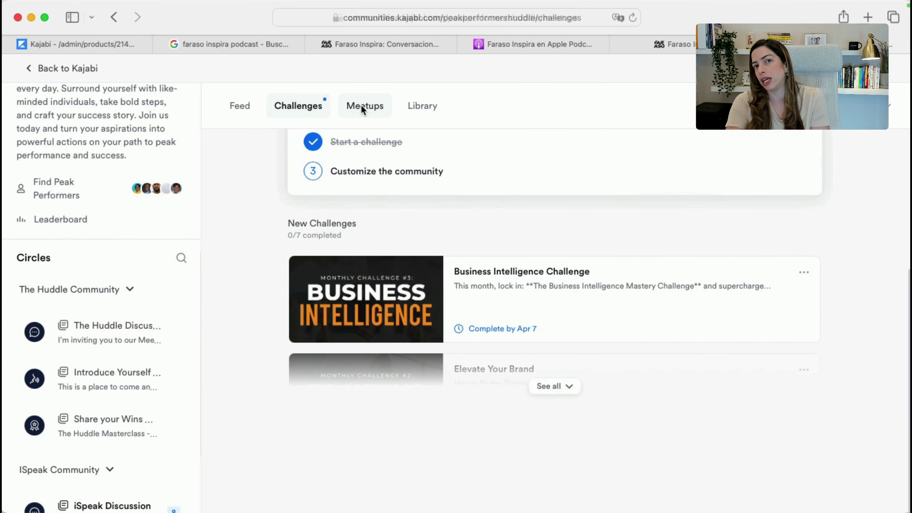
scroll(554, 431, "down", 5)
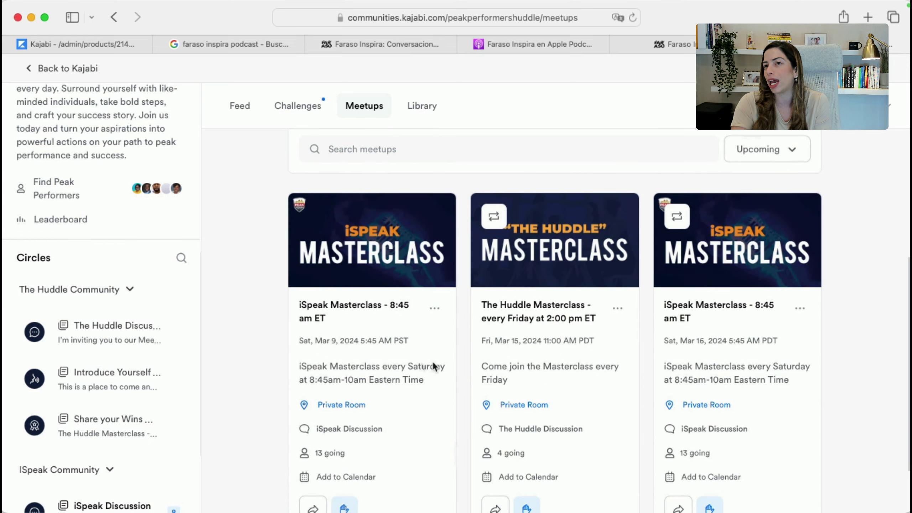
scroll(657, 348, "up", 4)
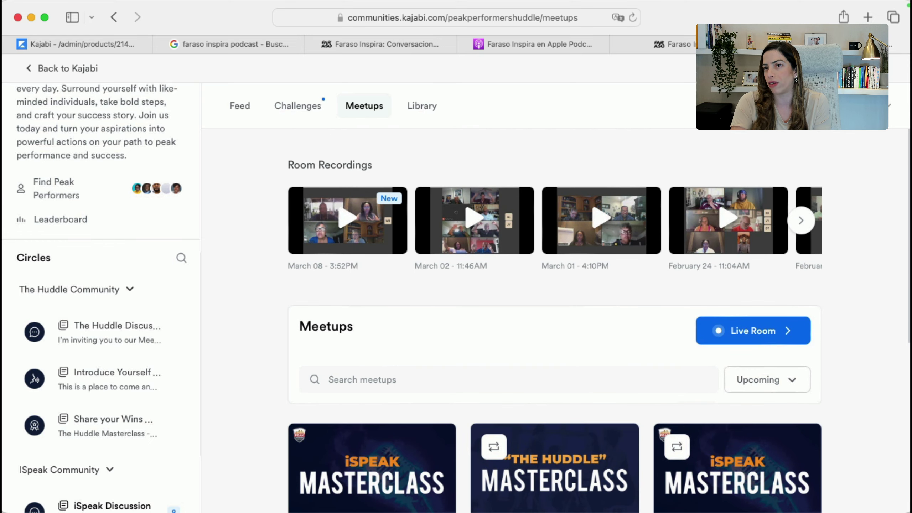
left_click(804, 106)
left_click(713, 297)
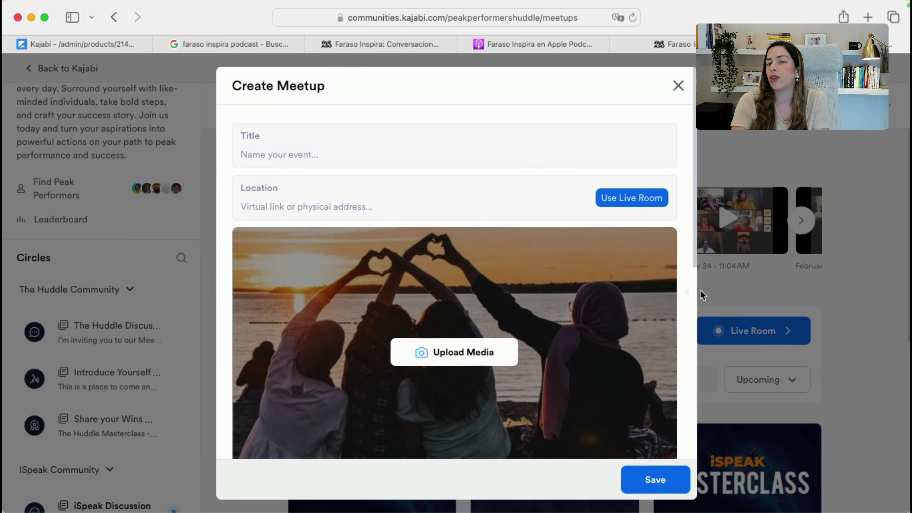
left_click(339, 207)
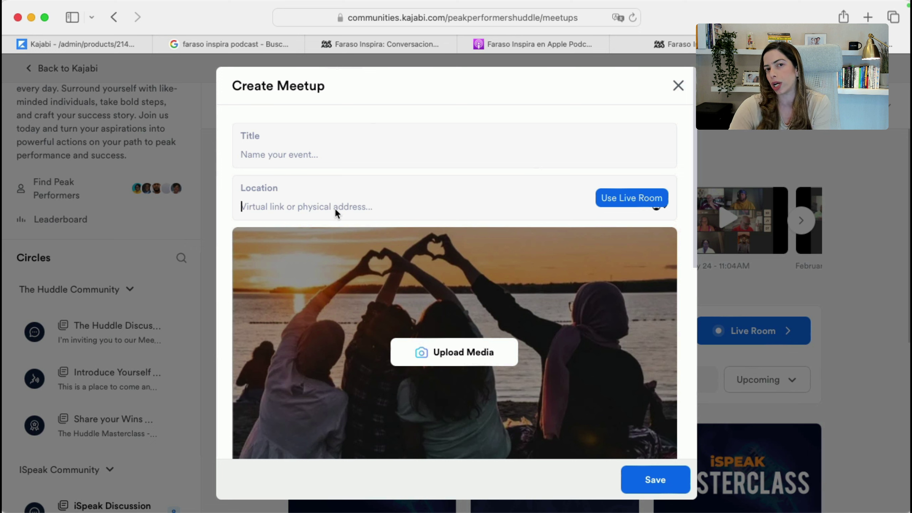
left_click(675, 90)
scroll(448, 473, "down", 10)
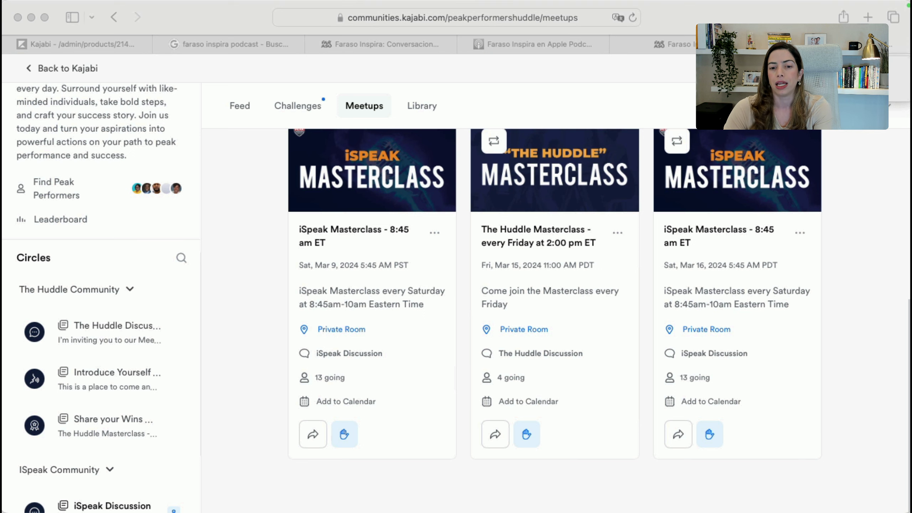
key("super+Tab")
key("super+Tab")
key("Right")
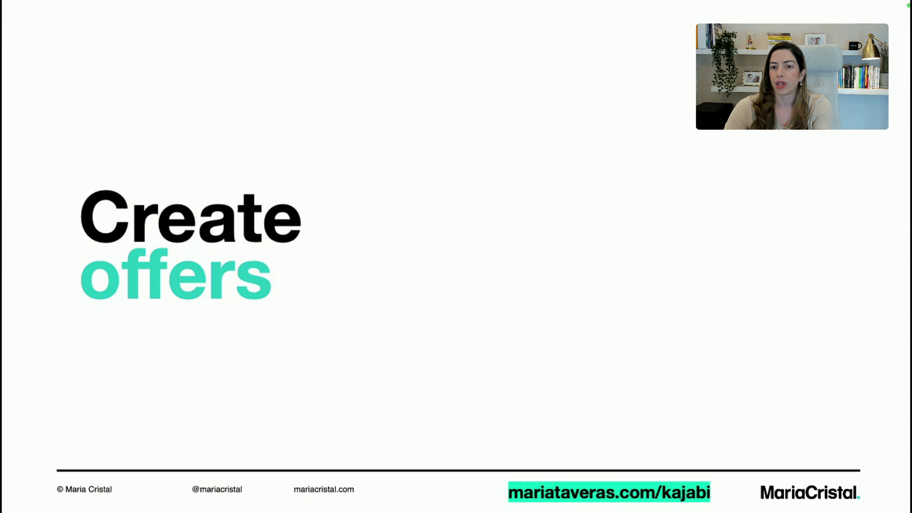
key("super+Tab")
key("Escape")
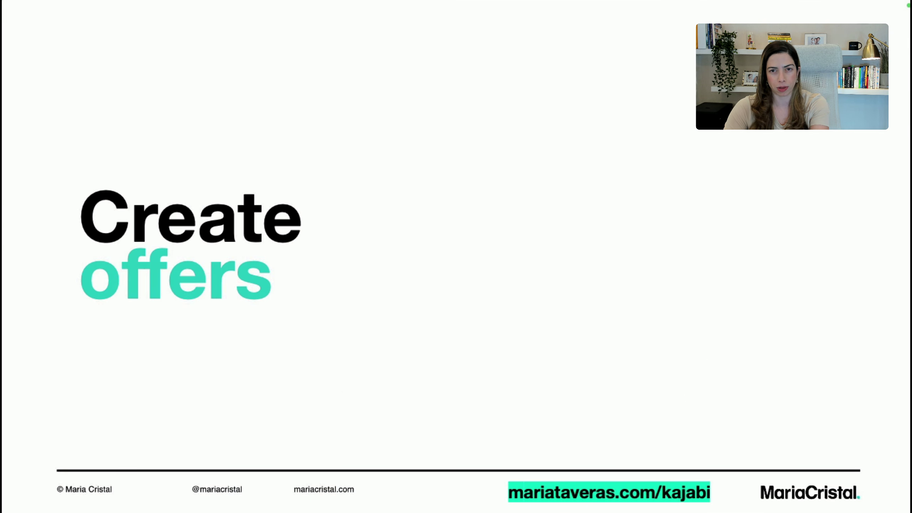
key("super+Tab")
key("super+Tab")
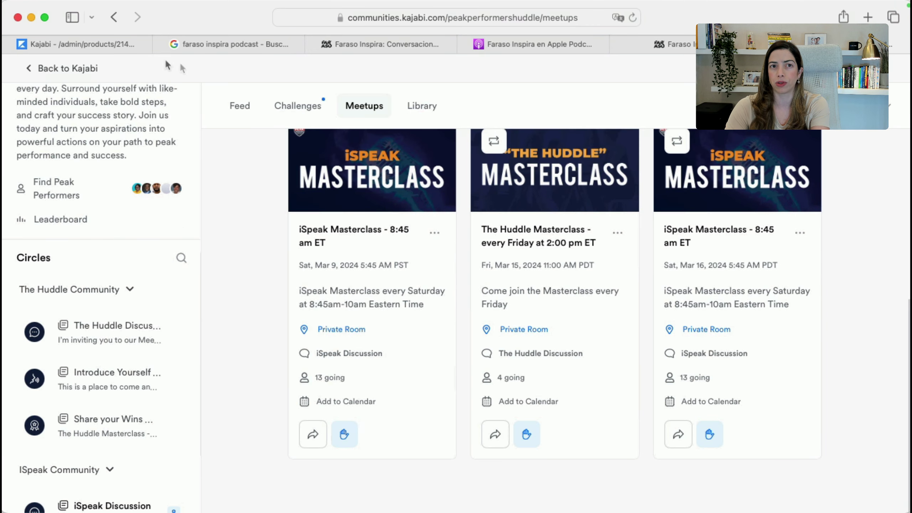
left_click(119, 44)
Go to the Offers list in the Sales area
left_click(57, 357)
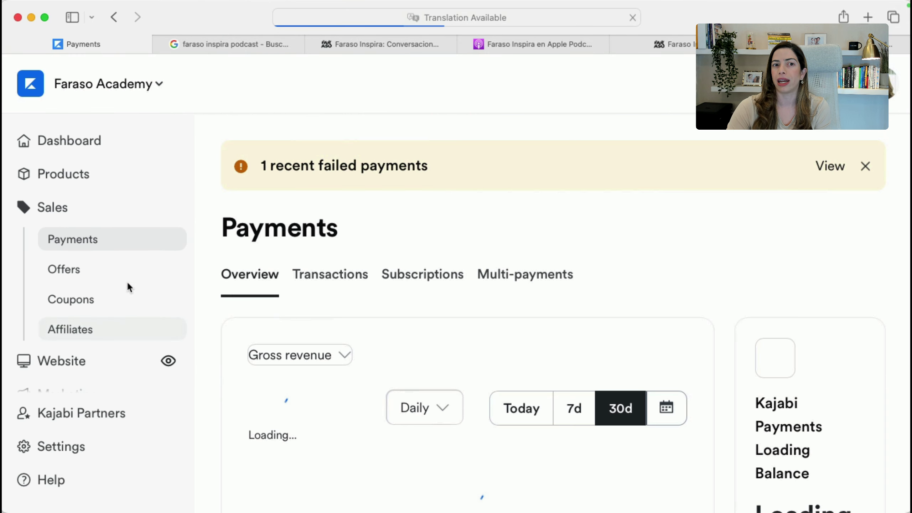
left_click(92, 274)
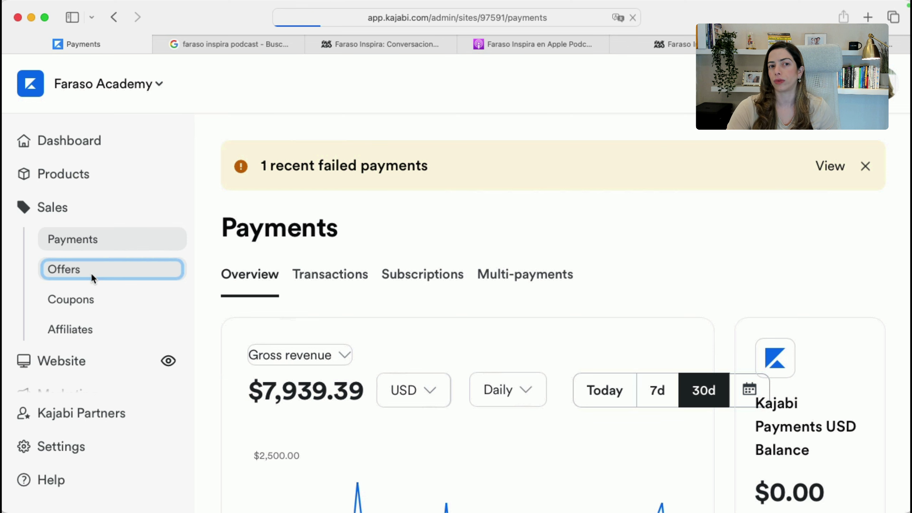
scroll(248, 351, "down", 5)
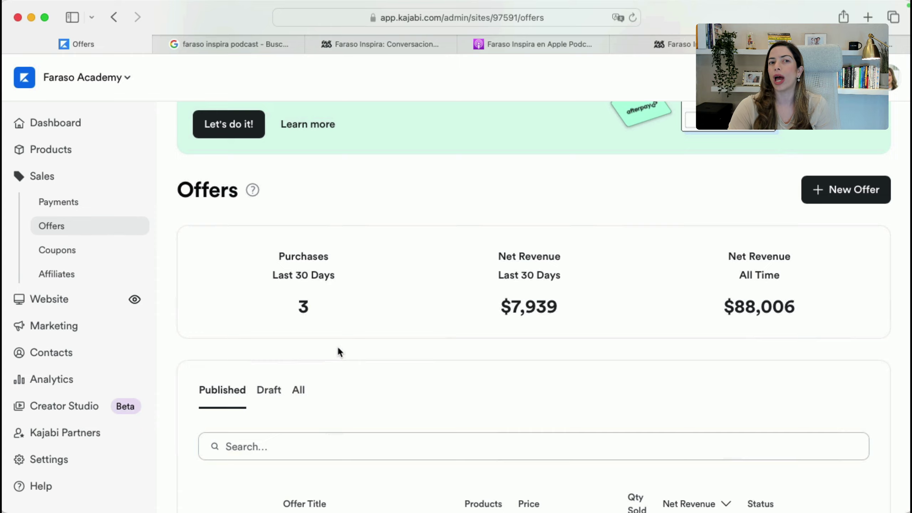
scroll(337, 345, "up", 4)
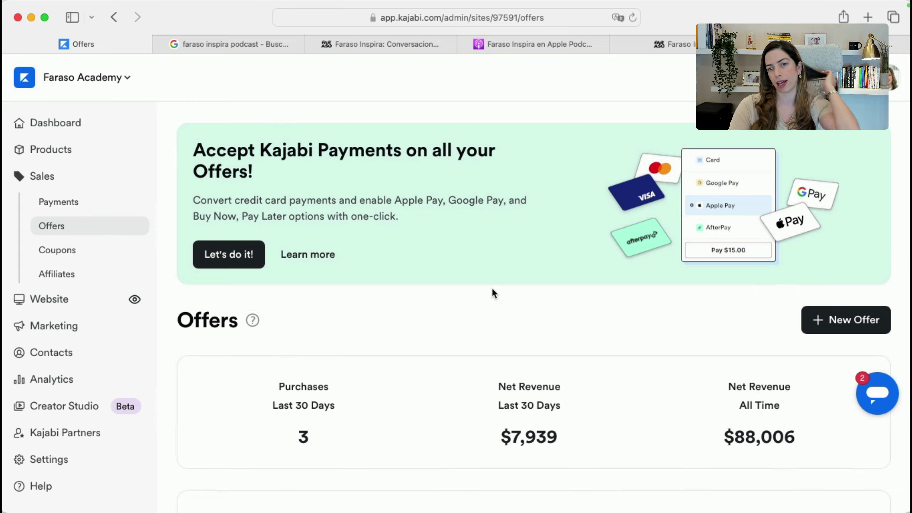
scroll(491, 289, "down", 5)
Search the offers for 'digital success' to list the Digital Success Club offers
left_click(386, 354)
type("digital s")
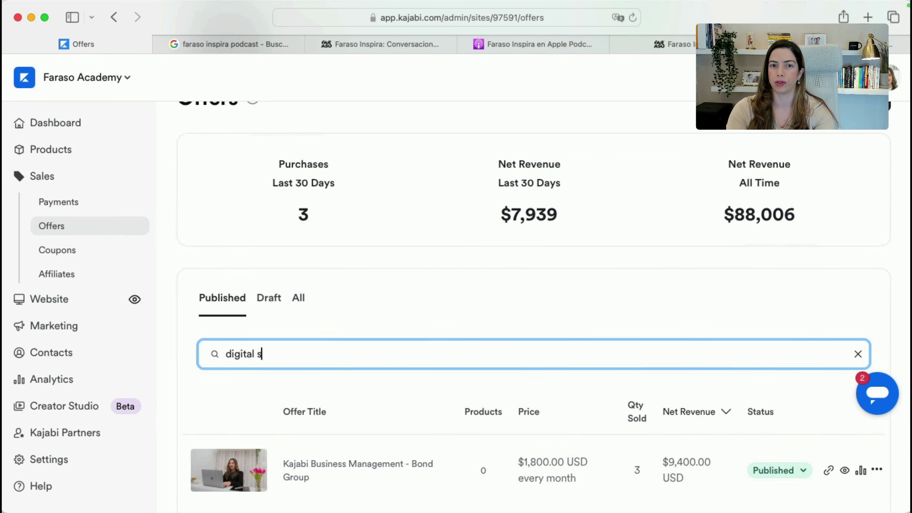
type("uccess")
key("Return")
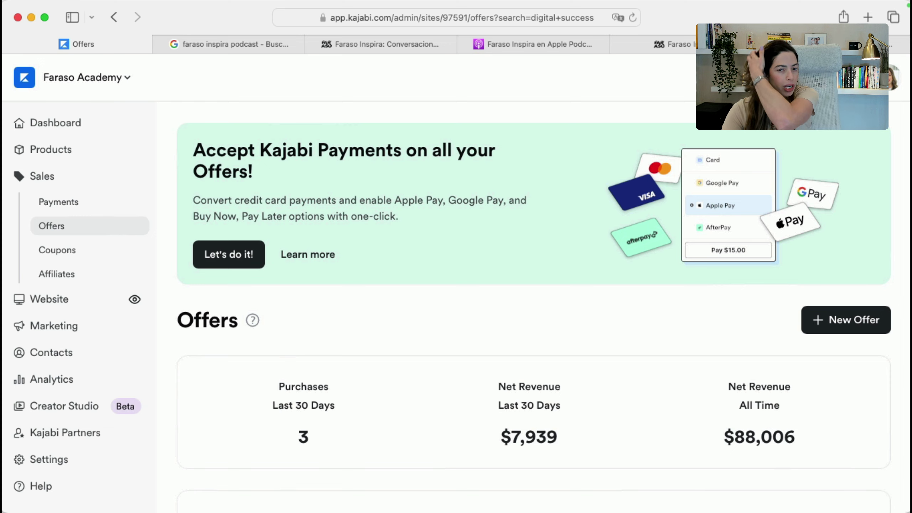
scroll(500, 417, "down", 10)
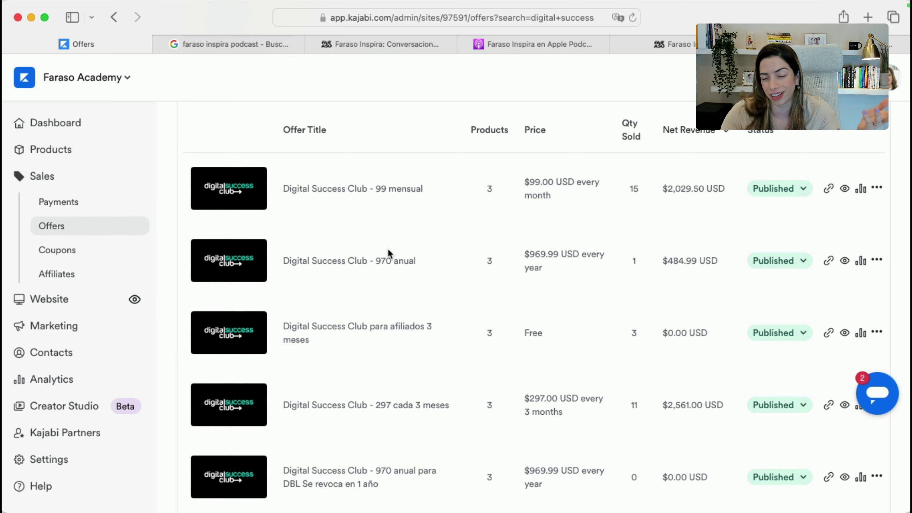
Open the 'Digital Success Club - 99 mensual' offer and make access begin on April 1, 2024
left_click(379, 188)
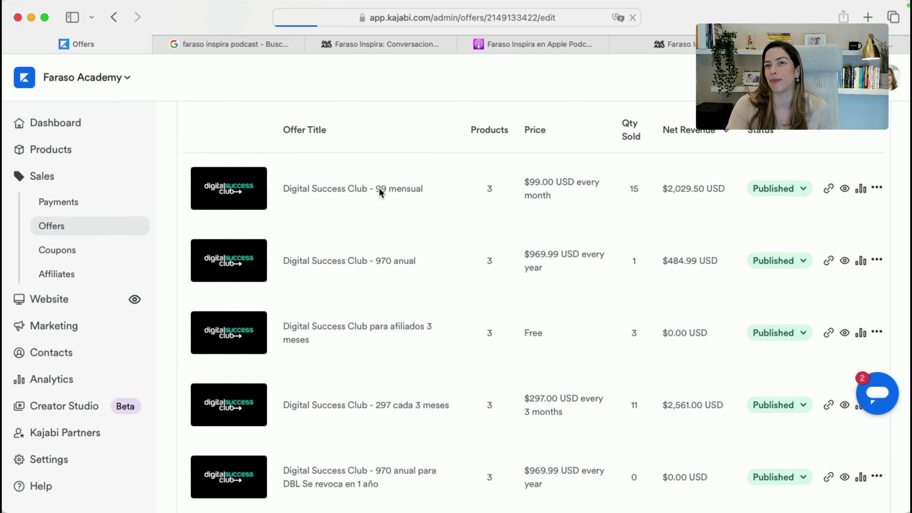
scroll(401, 267, "down", 10)
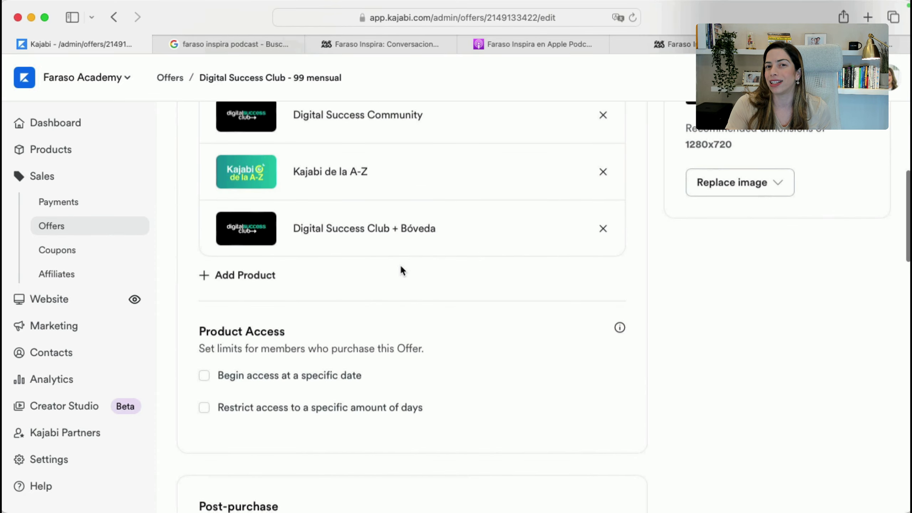
scroll(401, 267, "up", 3)
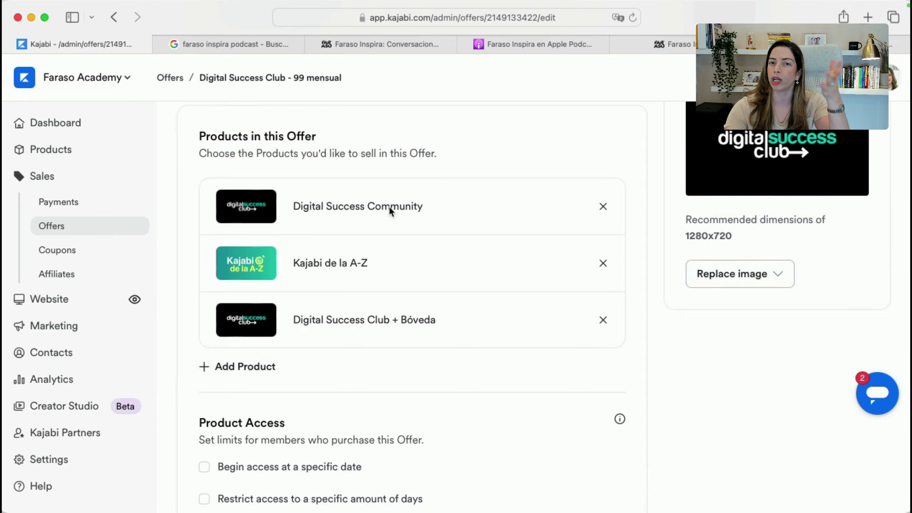
scroll(414, 359, "down", 5)
scroll(425, 428, "up", 10)
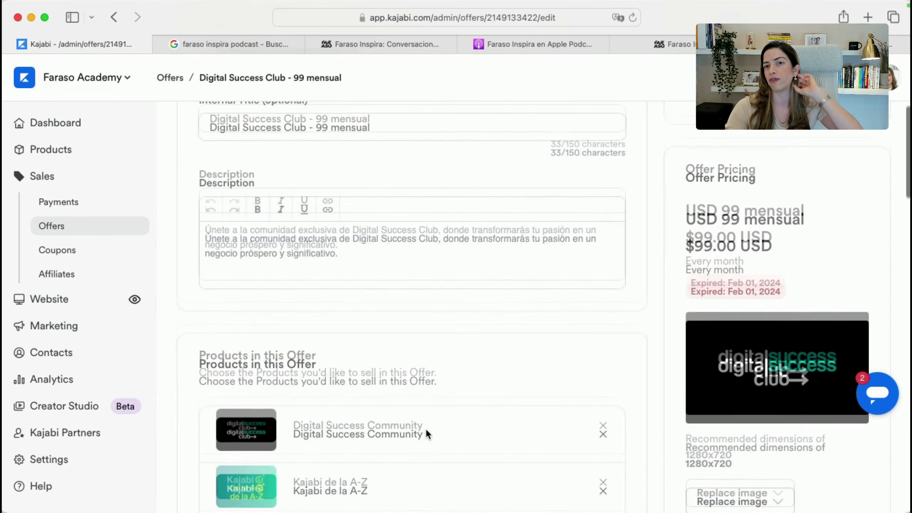
scroll(425, 428, "down", 10)
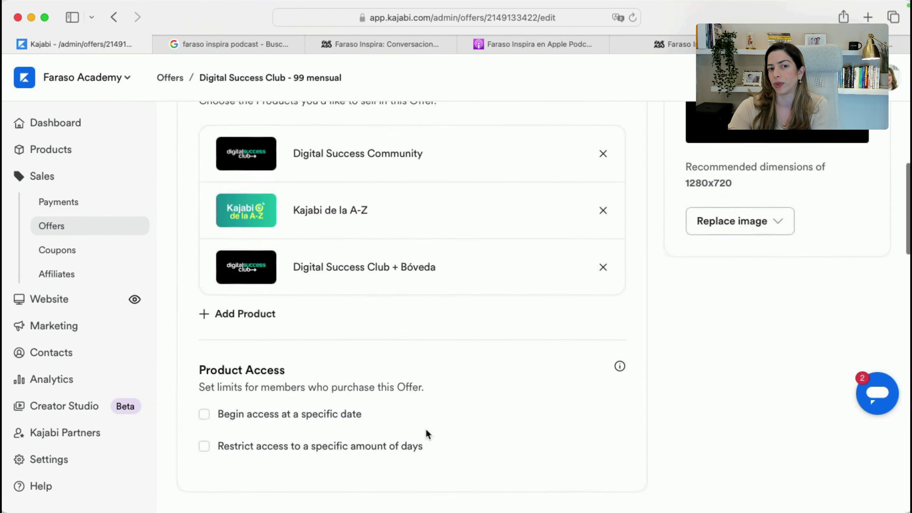
scroll(425, 427, "down", 3)
left_click(204, 283)
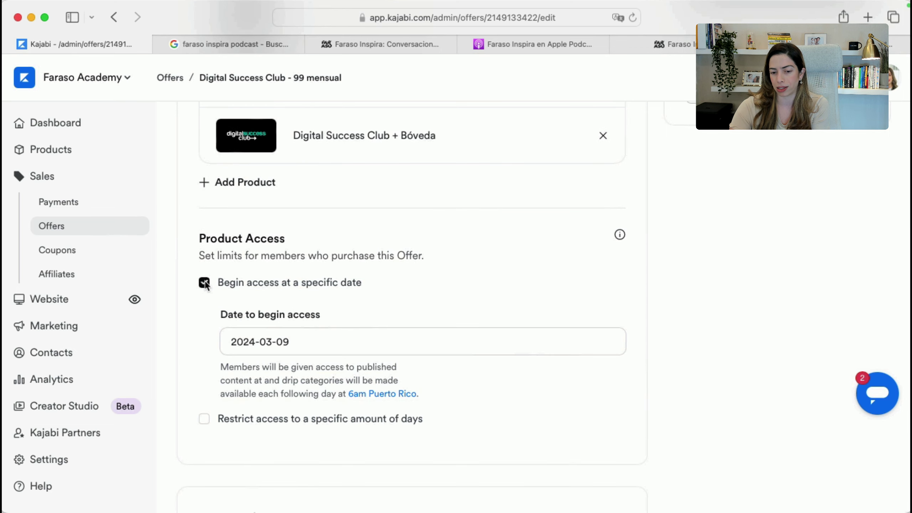
scroll(196, 378, "down", 2)
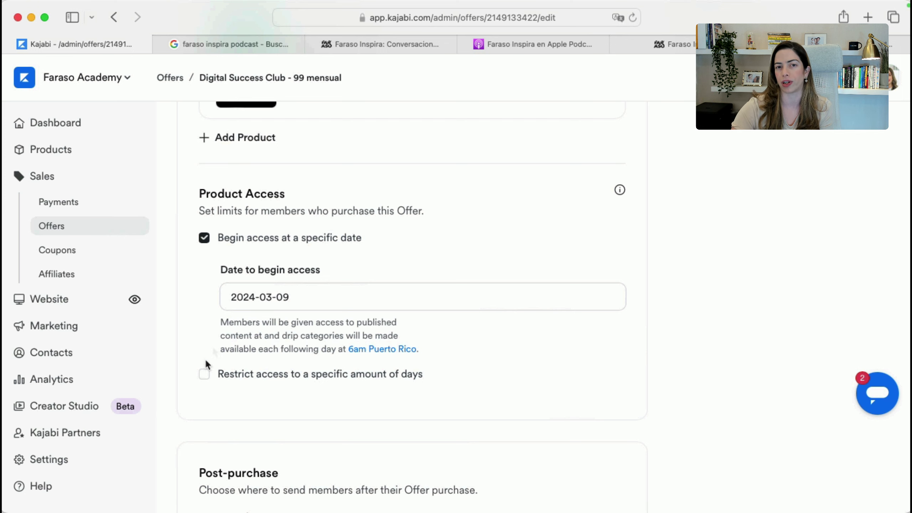
left_click(265, 288)
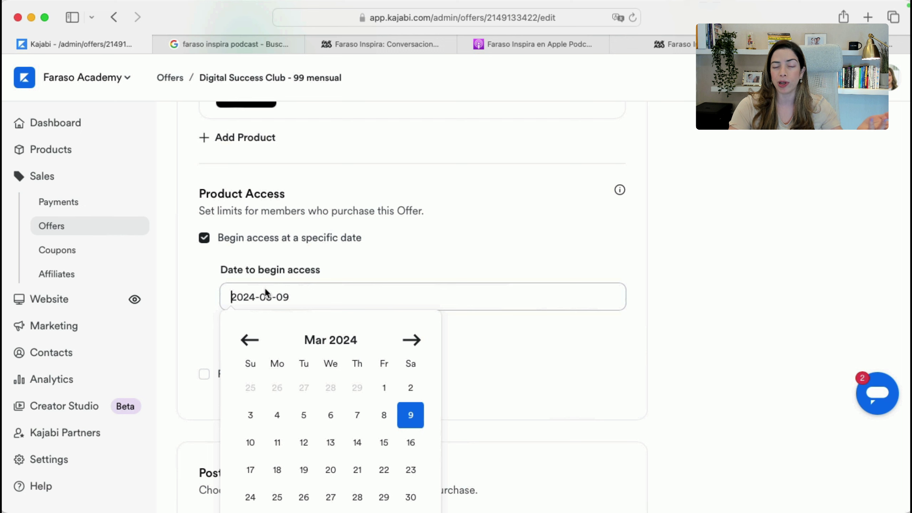
left_click(411, 339)
left_click(277, 389)
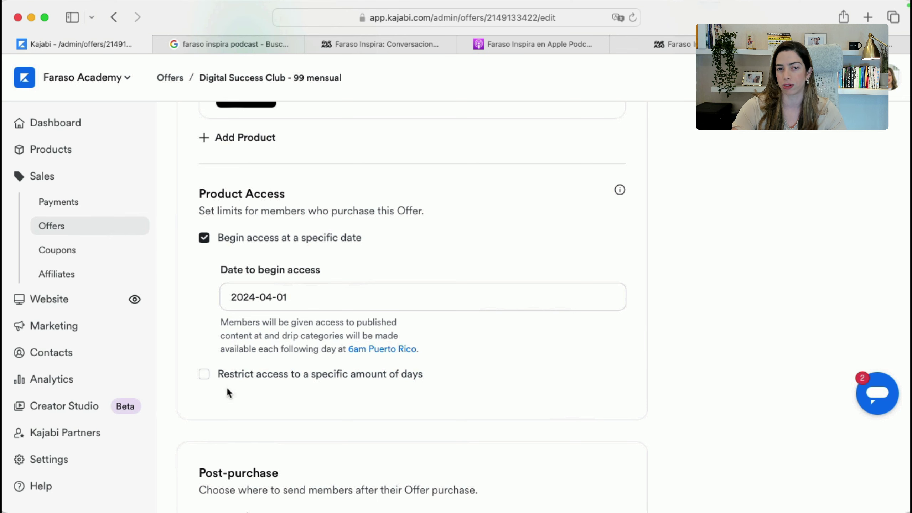
Restrict the offer's access to 365 days
left_click(204, 374)
scroll(298, 395, "down", 2)
left_click(283, 376)
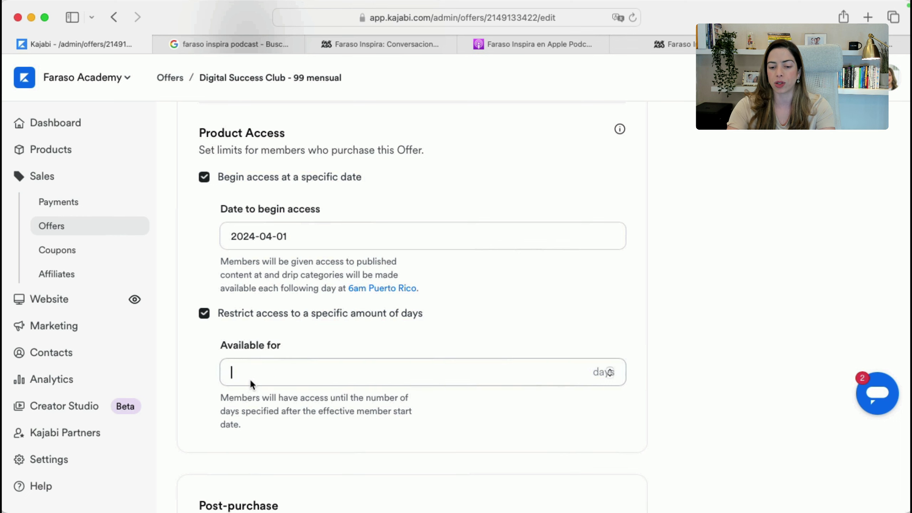
type("365")
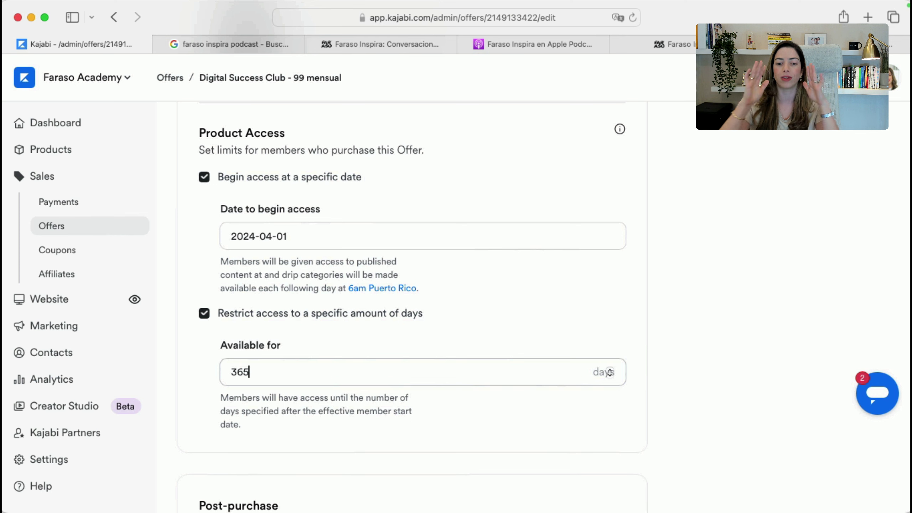
left_click(453, 395)
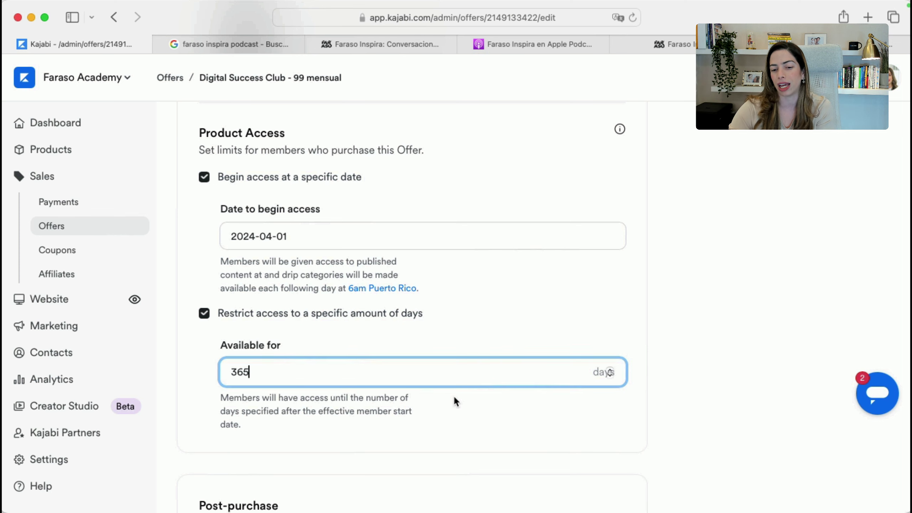
scroll(238, 394, "down", 8)
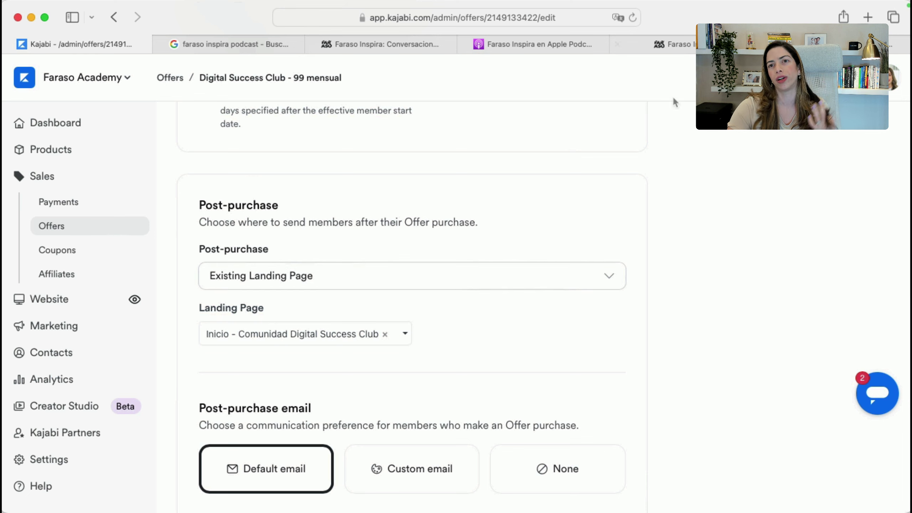
Search 'google doc' in a new tab, create a Google Docs document, and type 'ACCESS YOUR PRODUCT'
key("super+t")
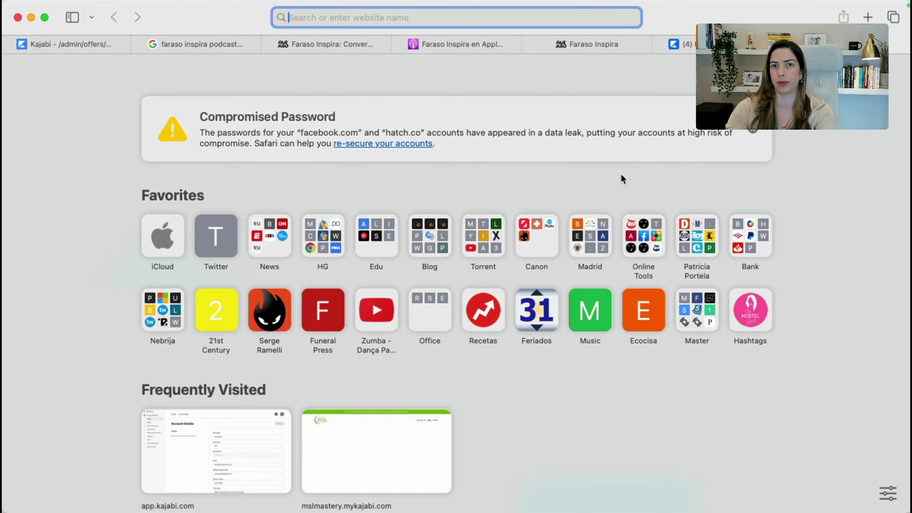
type("google doc")
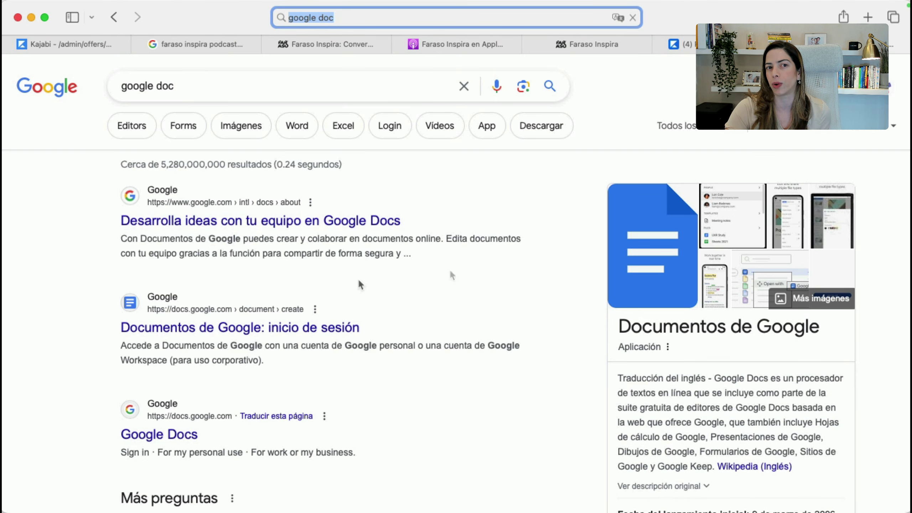
left_click(229, 328)
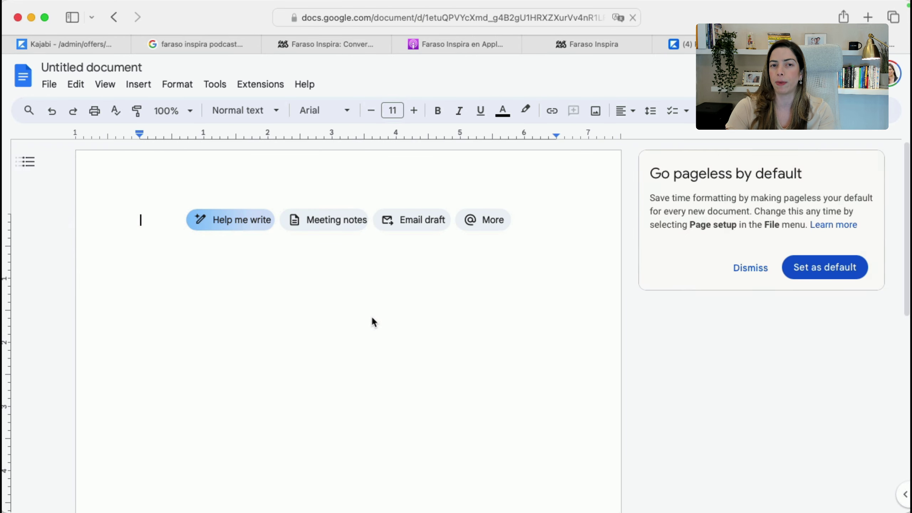
type("A")
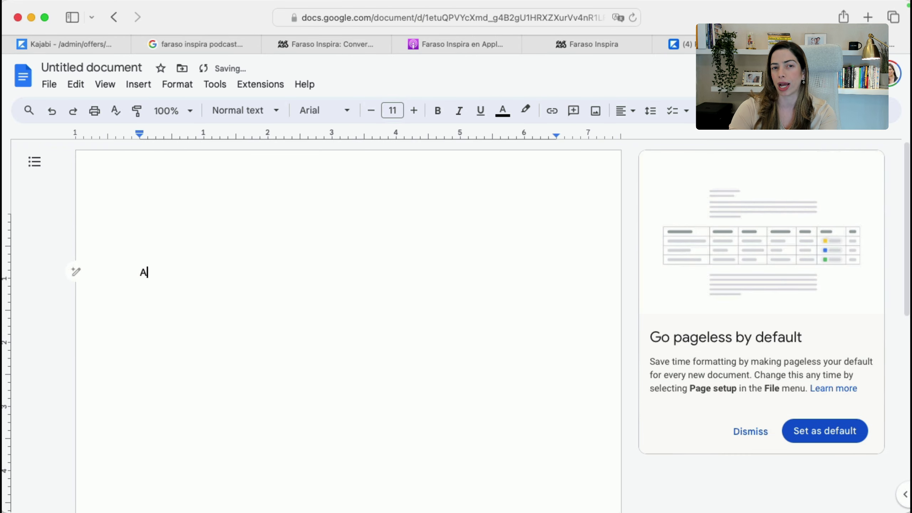
type("CCESS YOUR PRODUCT")
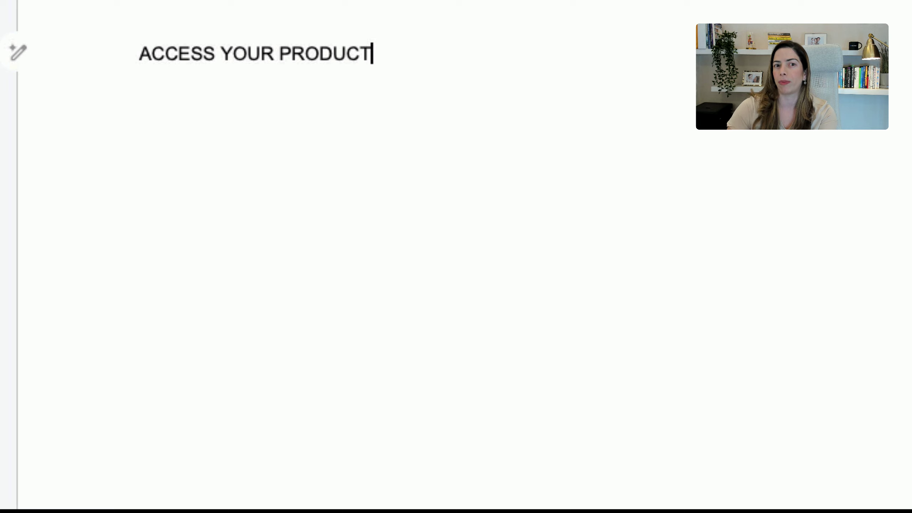
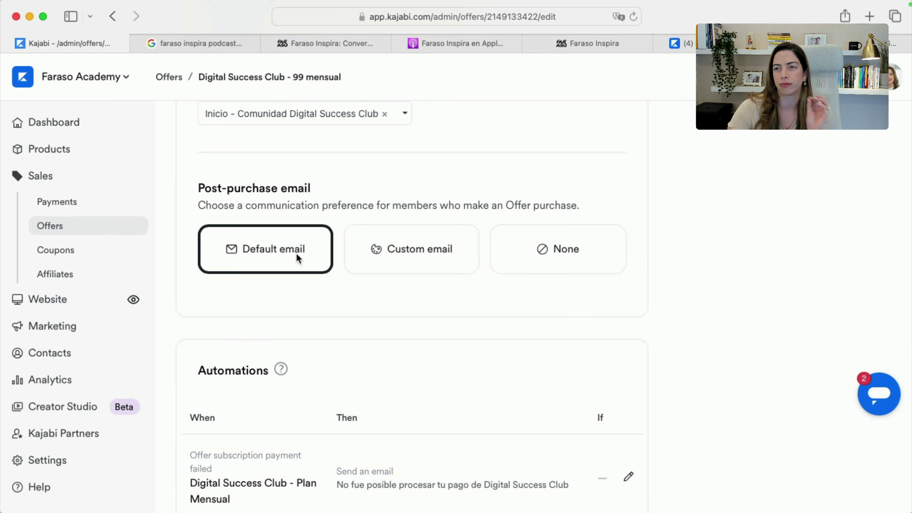
Scroll past the Post-purchase email section and start a new automation for the offer
scroll(312, 332, "down", 3)
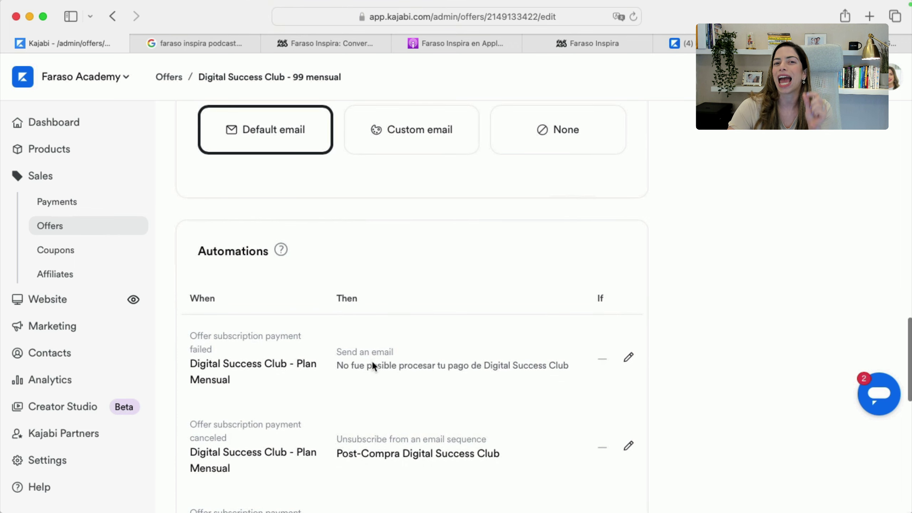
scroll(359, 441, "down", 15)
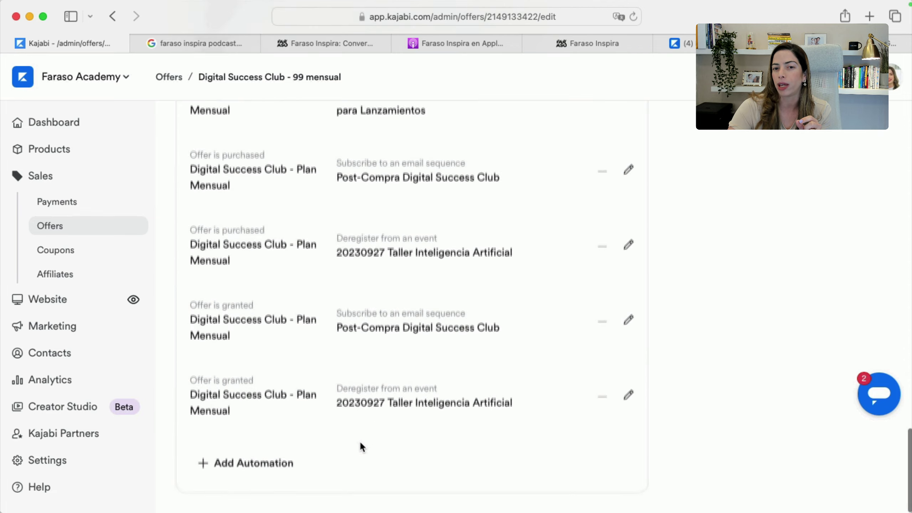
left_click(258, 460)
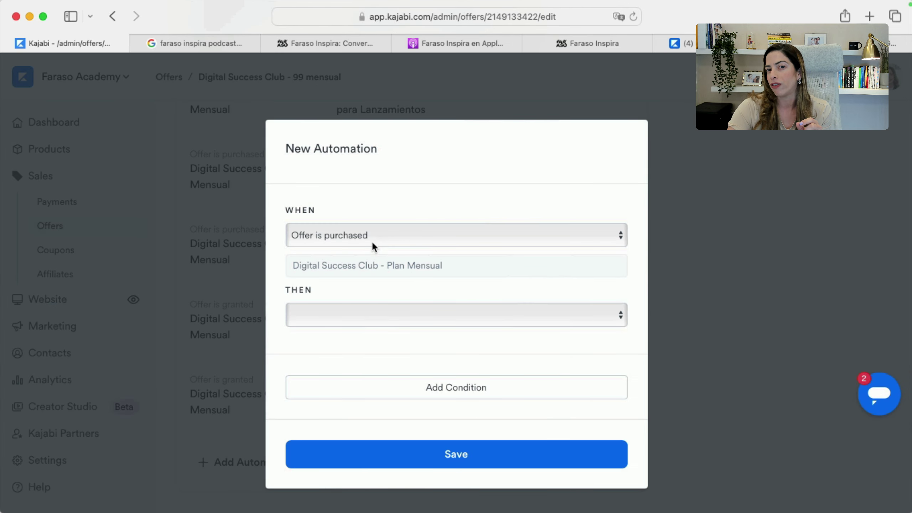
left_click(369, 317)
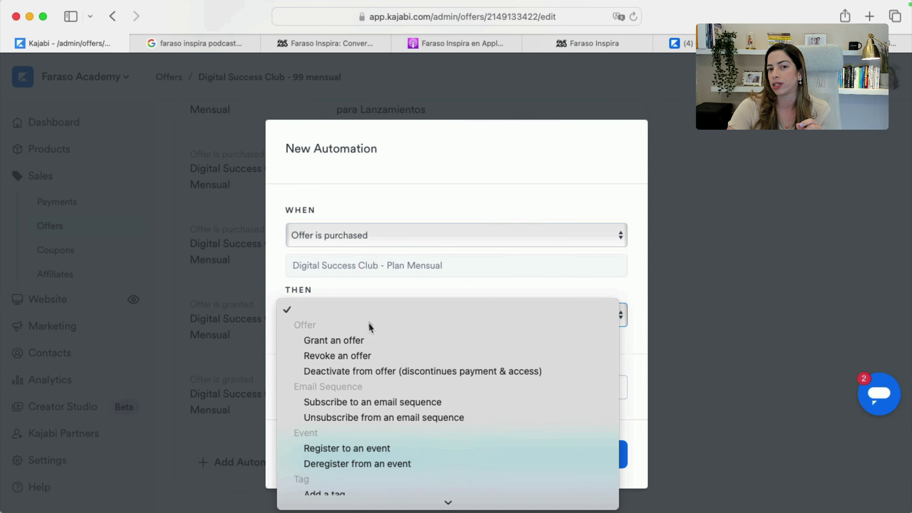
left_click(379, 402)
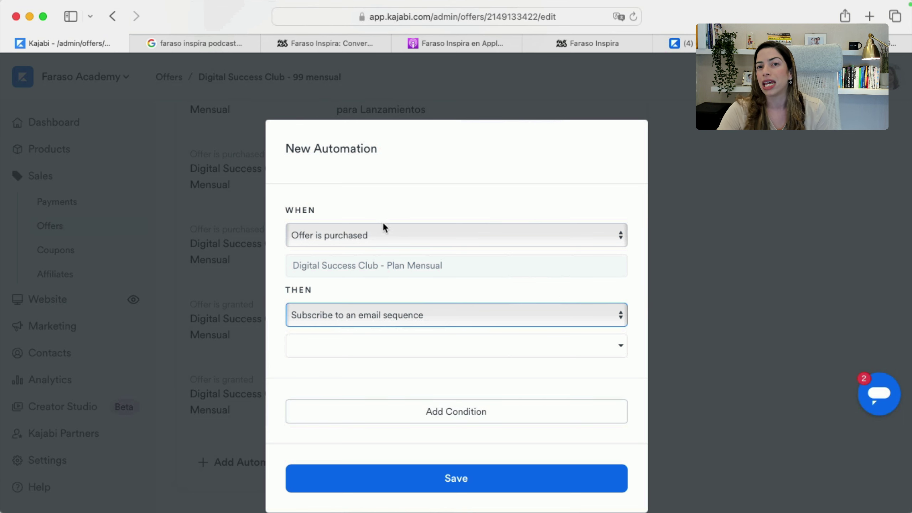
left_click(384, 232)
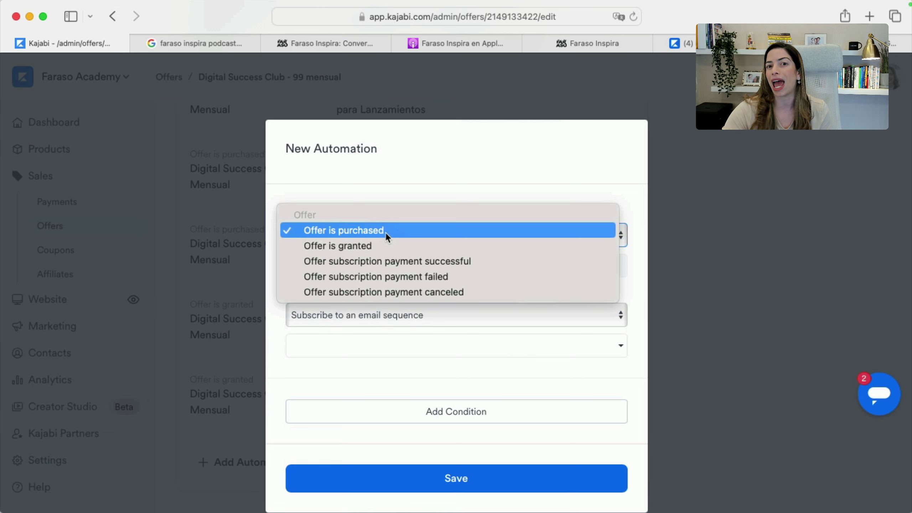
left_click(411, 293)
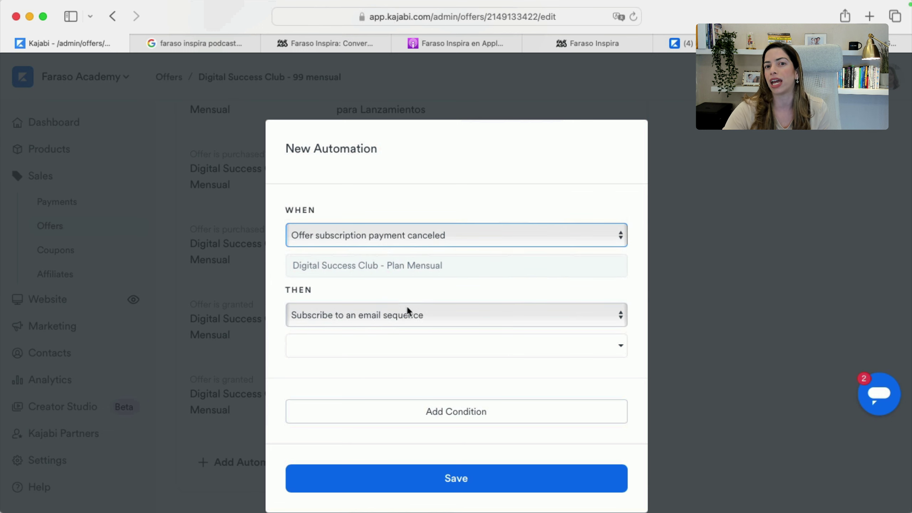
left_click(403, 313)
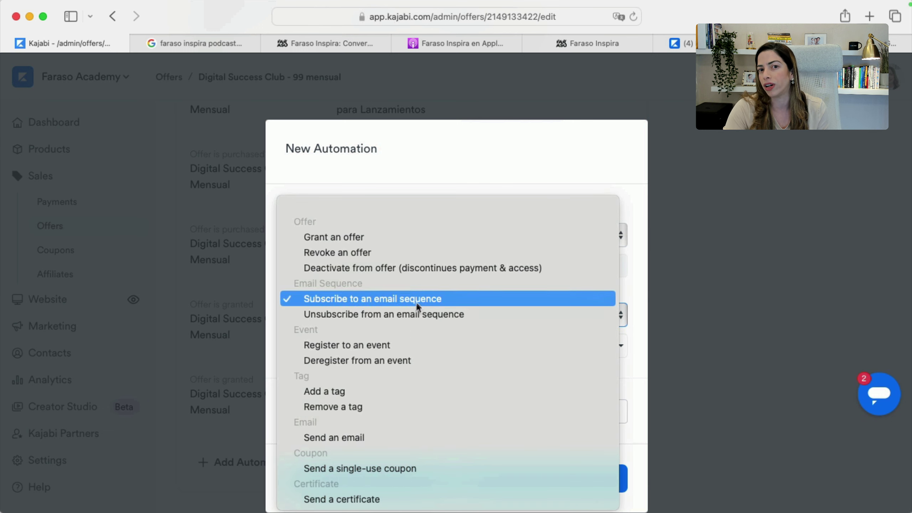
left_click(410, 268)
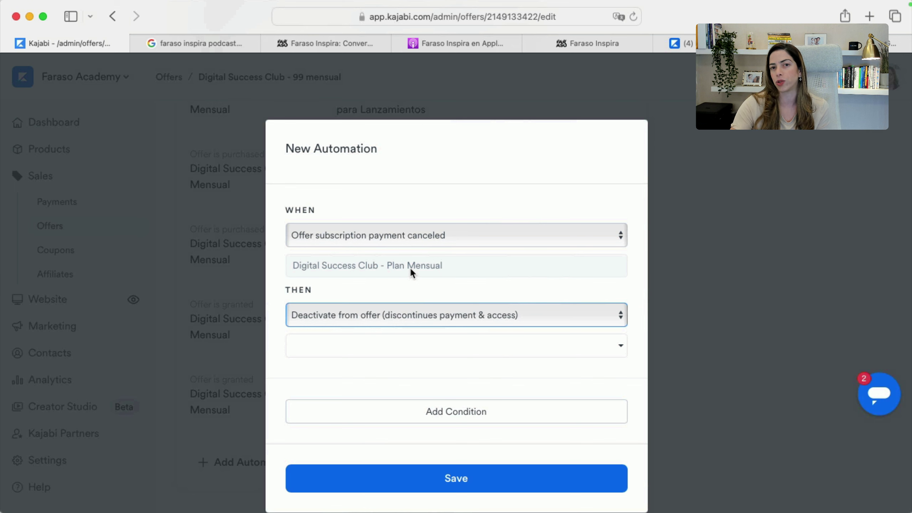
left_click(399, 237)
left_click(402, 232)
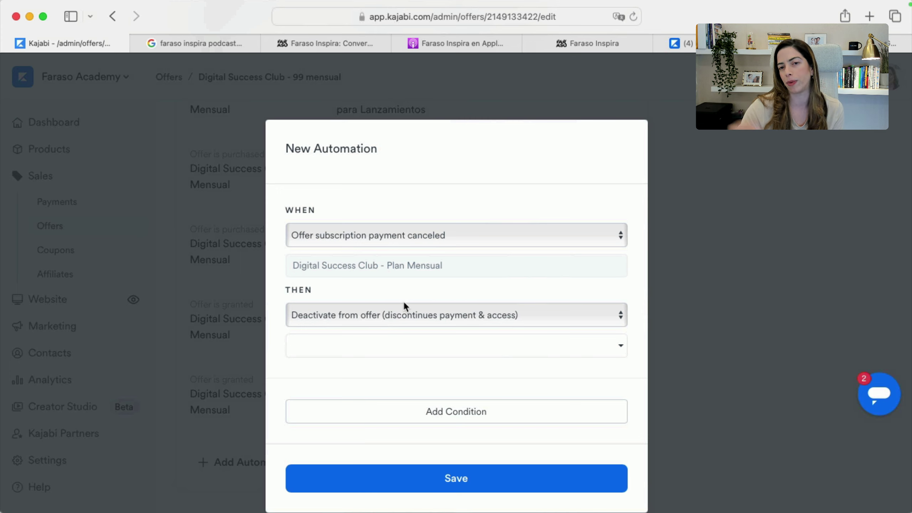
left_click(823, 290)
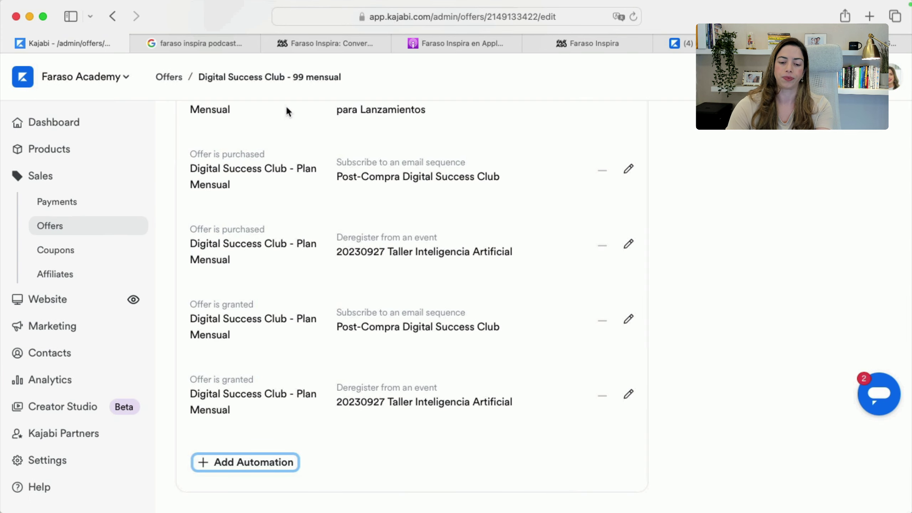
In the offer's Pricing tab, switch the payment type from subscription to One-time Payment
key("super+Tab")
key("Escape")
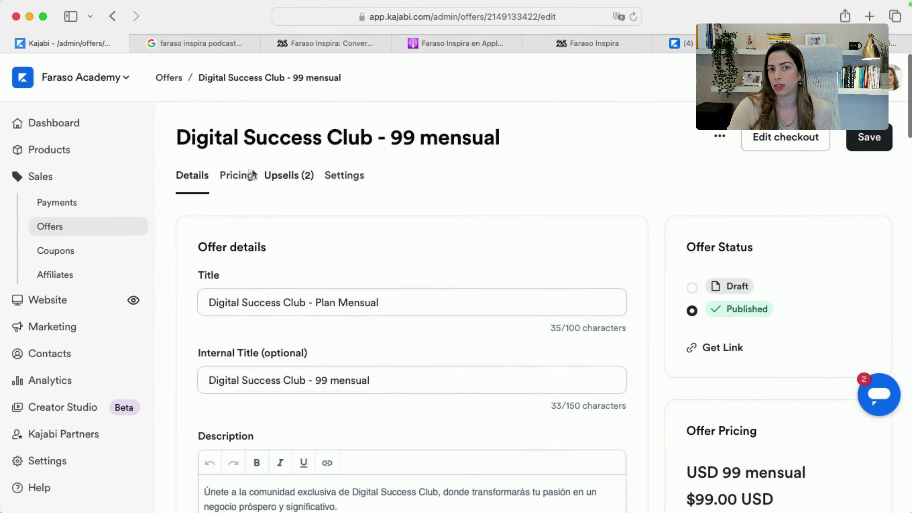
left_click(247, 175)
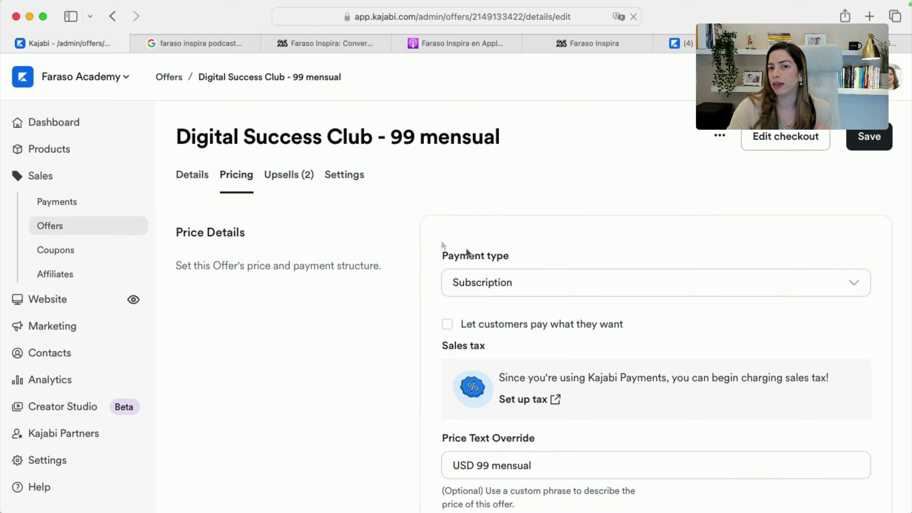
scroll(498, 255, "down", 3)
scroll(513, 252, "up", 1)
left_click(526, 238)
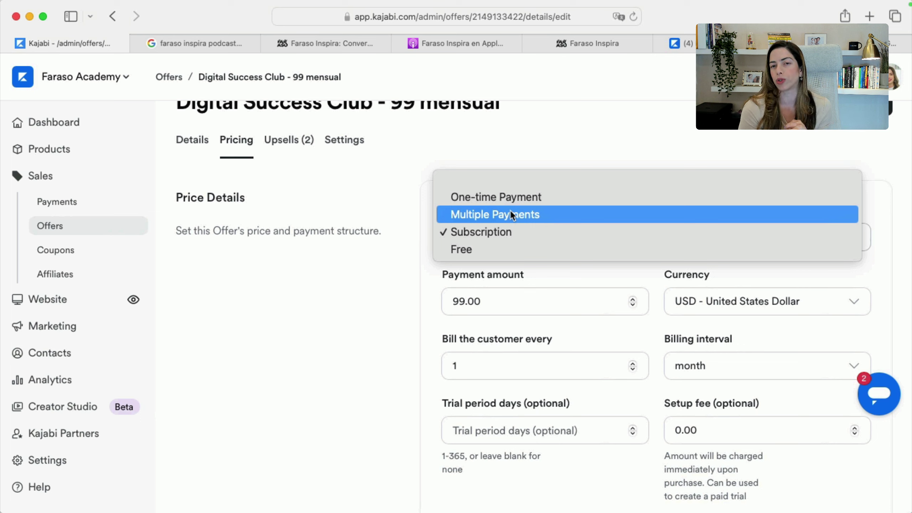
left_click(519, 229)
left_click(742, 361)
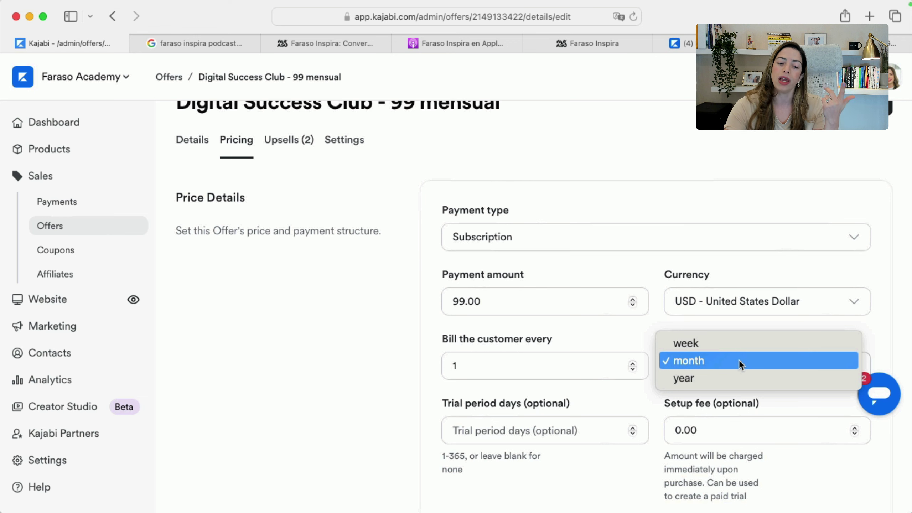
left_click(466, 236)
left_click(469, 232)
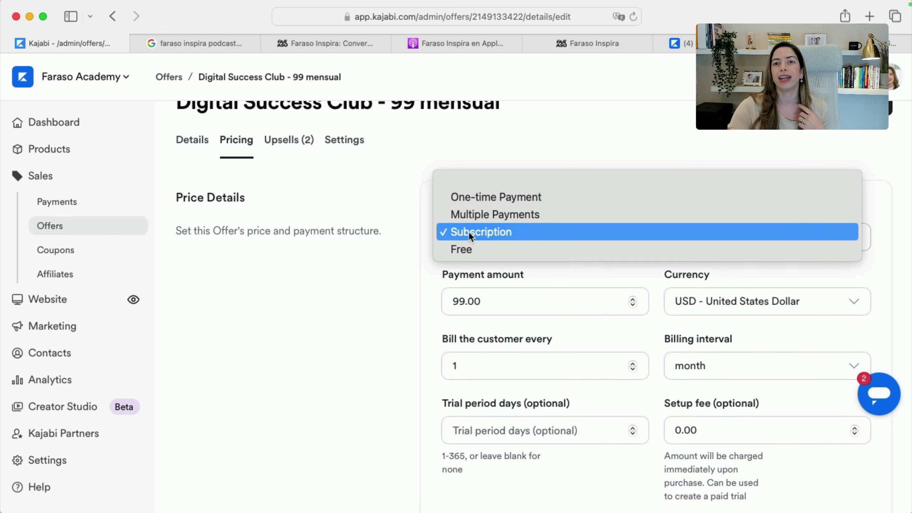
key("Escape")
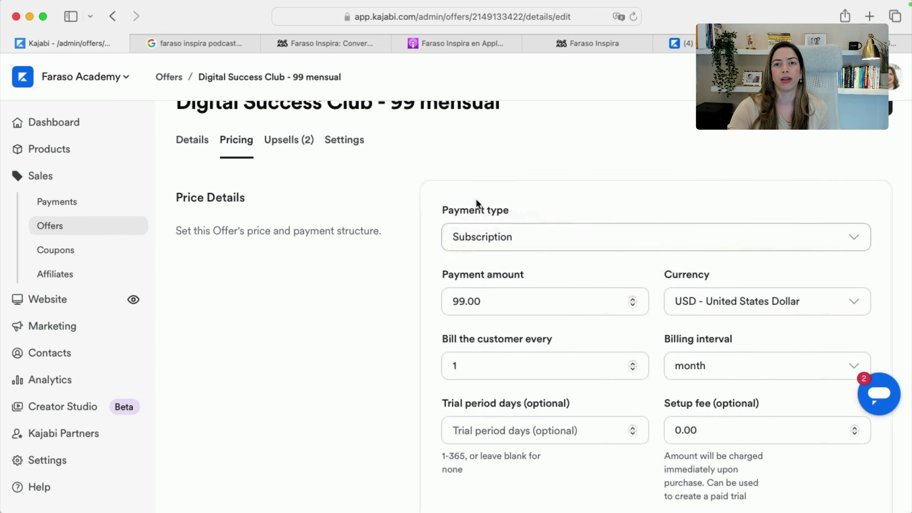
Let customers pay what they want with a minimum price of 7 USD
scroll(468, 338, "down", 3)
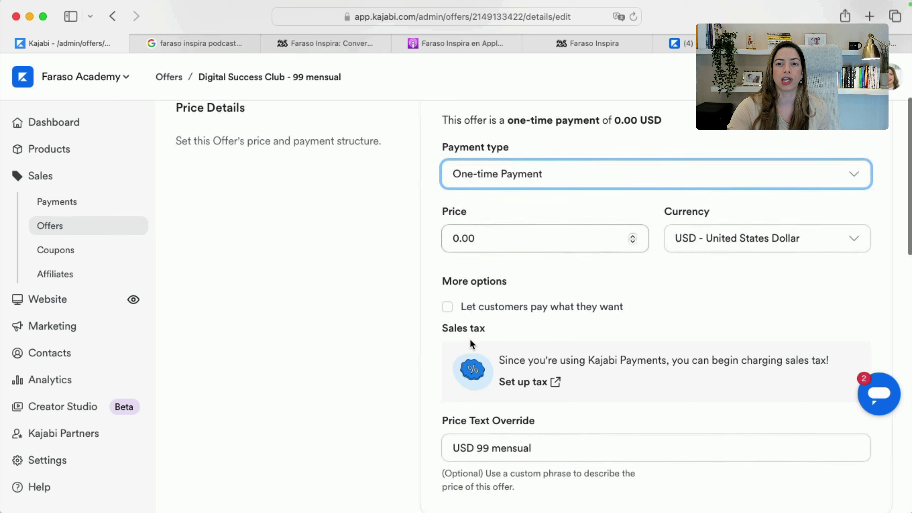
left_click(448, 307)
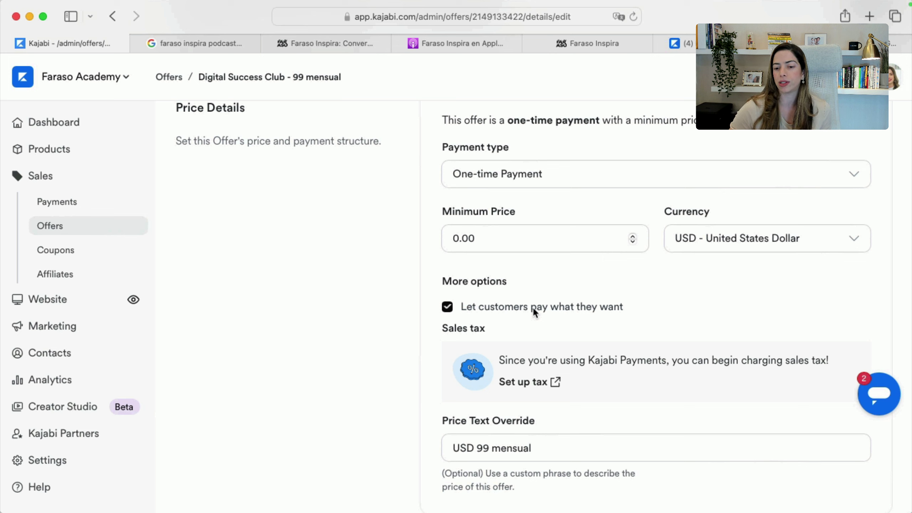
left_click_drag(503, 248, 380, 237)
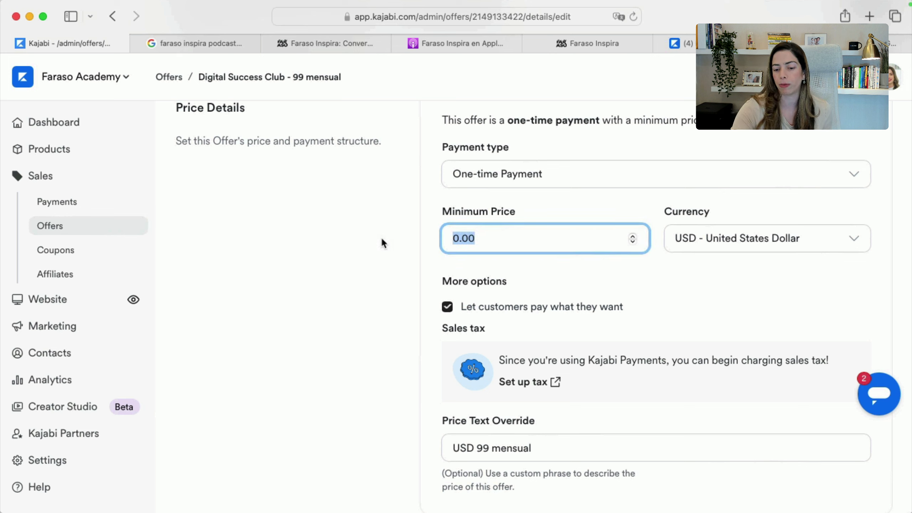
type("7")
left_click(381, 240)
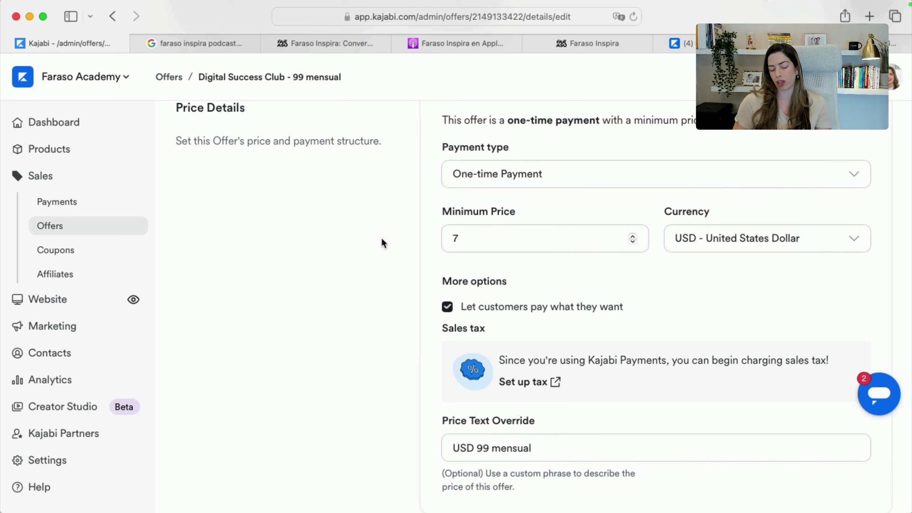
left_click(476, 178)
left_click(351, 227)
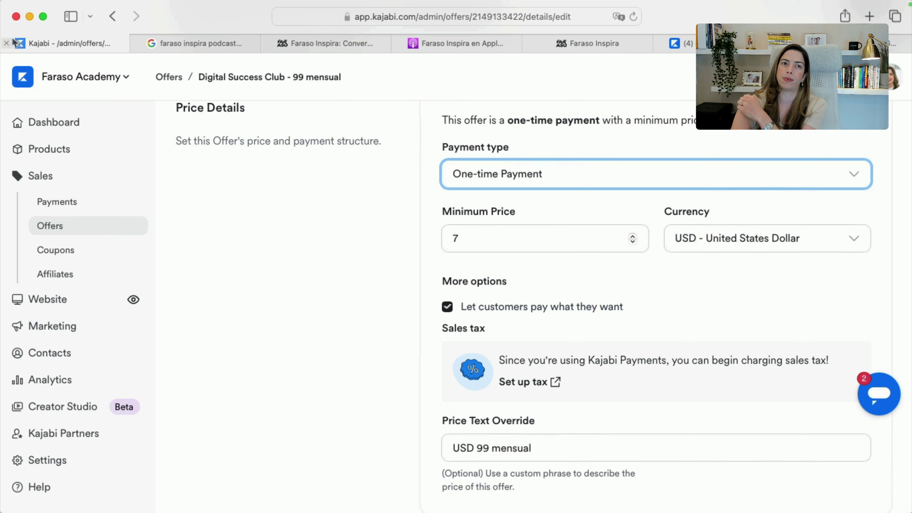
scroll(341, 251, "up", 5)
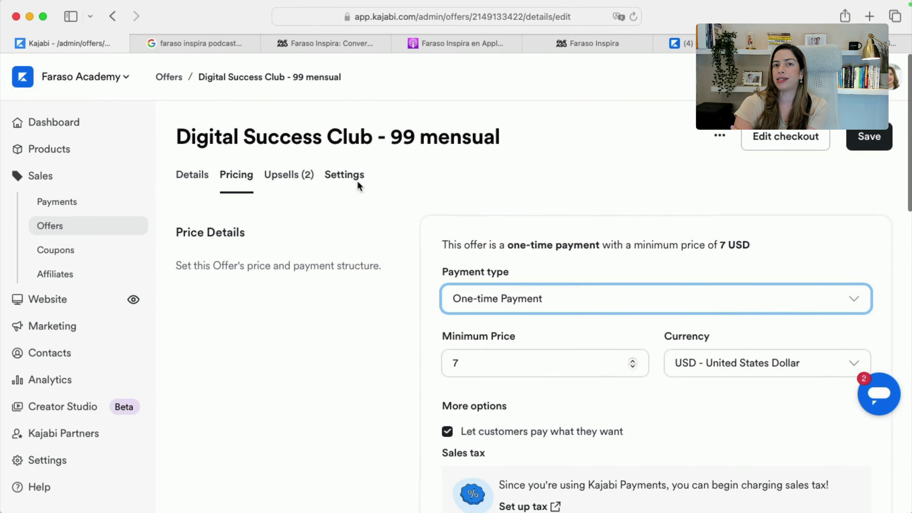
left_click(357, 179)
Look over the offer's Notifications and Affiliate Commission settings, then go to Sales > Coupons
scroll(634, 404, "down", 3)
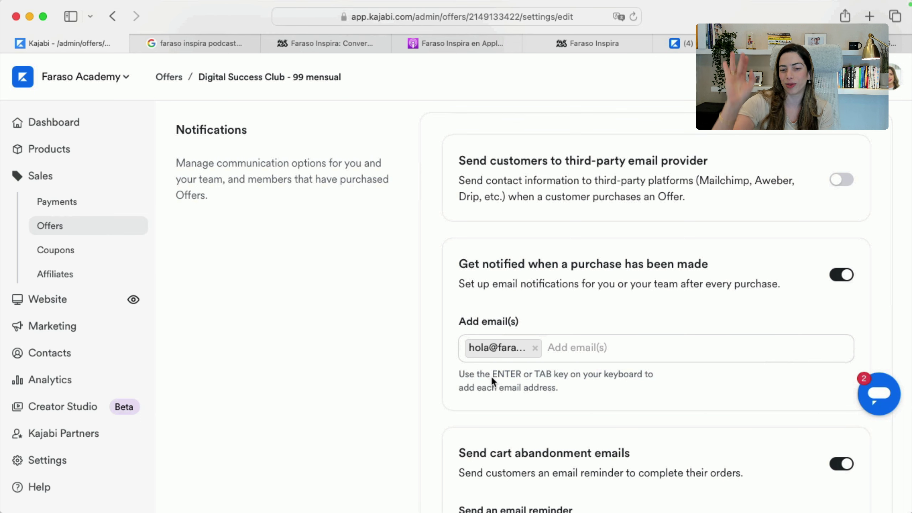
scroll(521, 415, "down", 3)
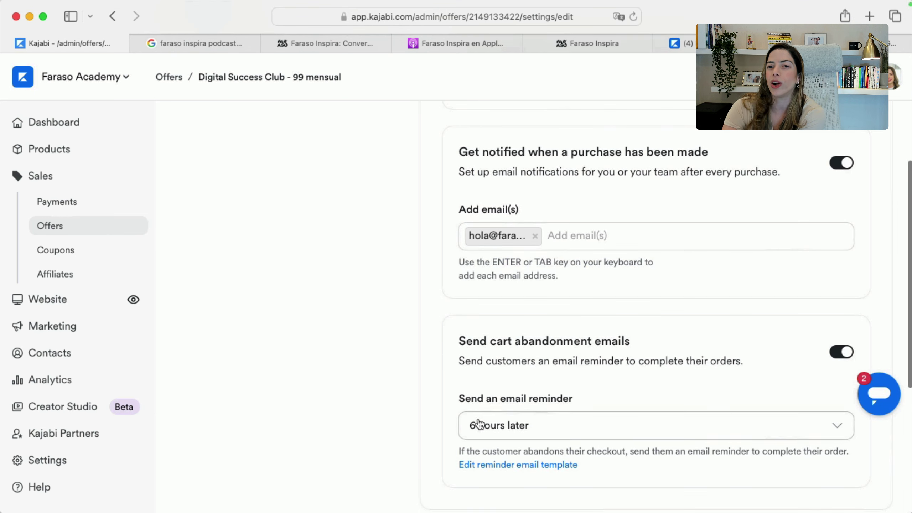
scroll(563, 413, "down", 6)
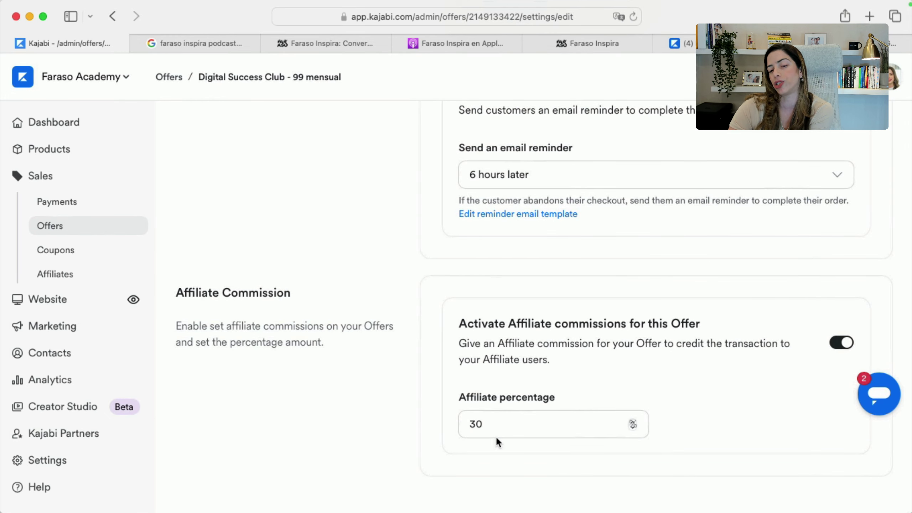
scroll(303, 384, "up", 10)
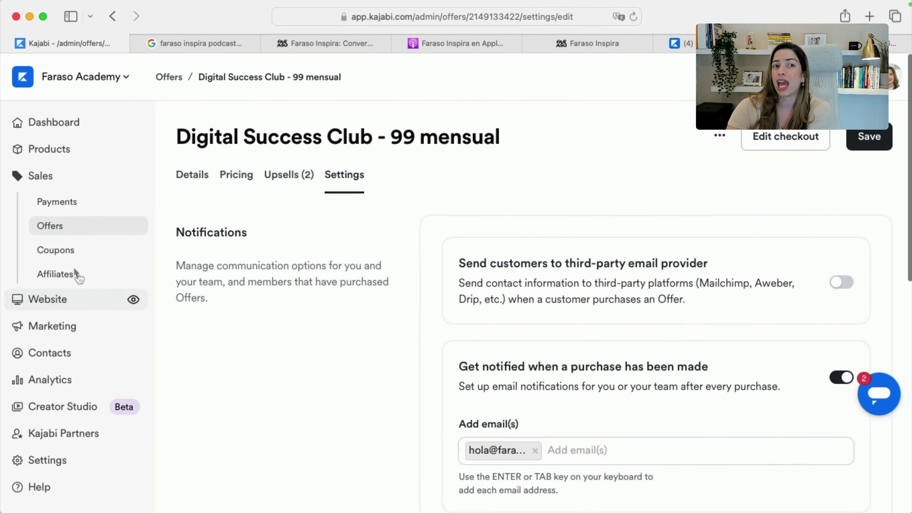
left_click(64, 254)
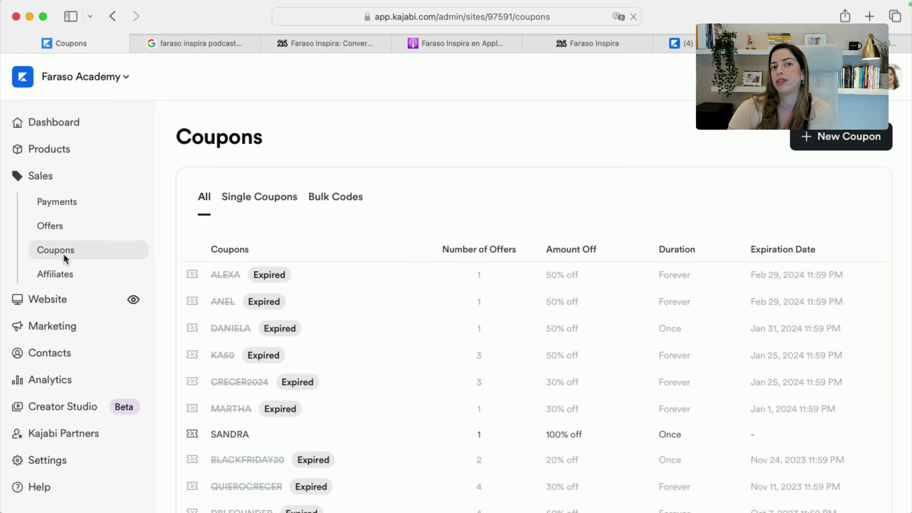
Create a new 50% off coupon with the code TESTTEST
left_click(832, 139)
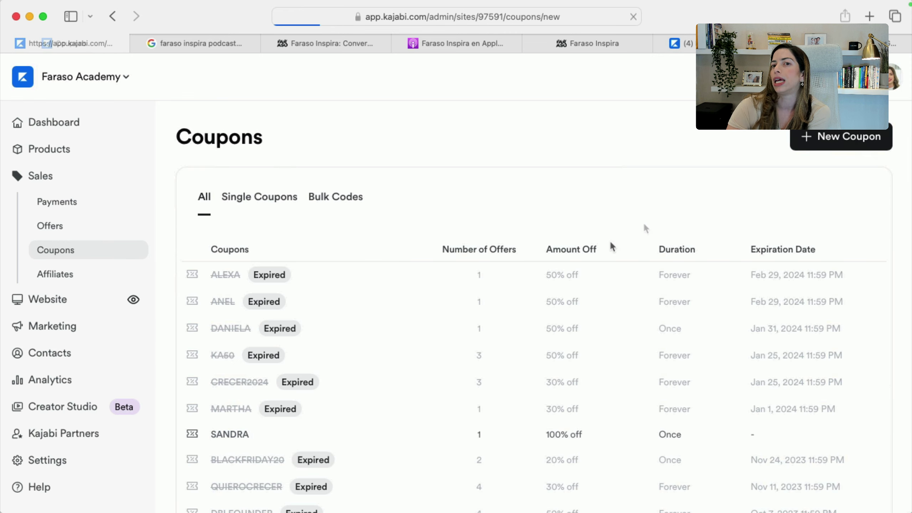
scroll(560, 286, "down", 4)
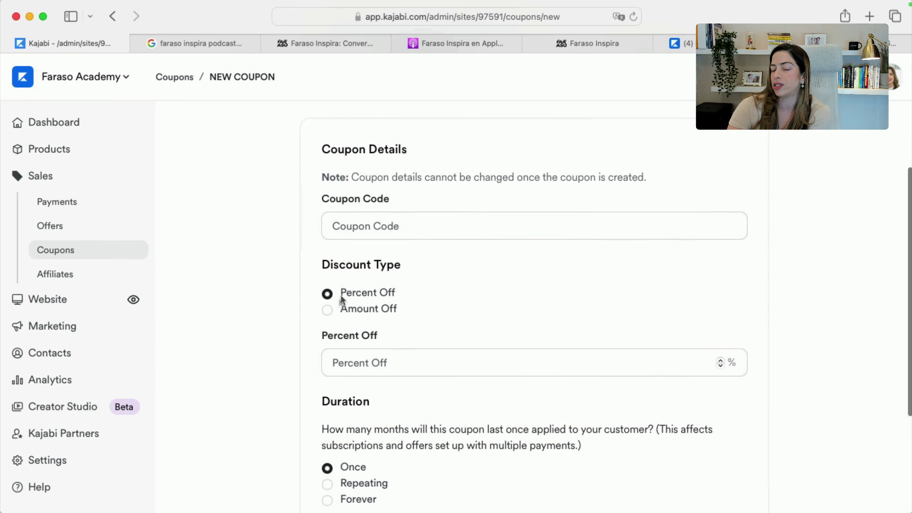
left_click(327, 310)
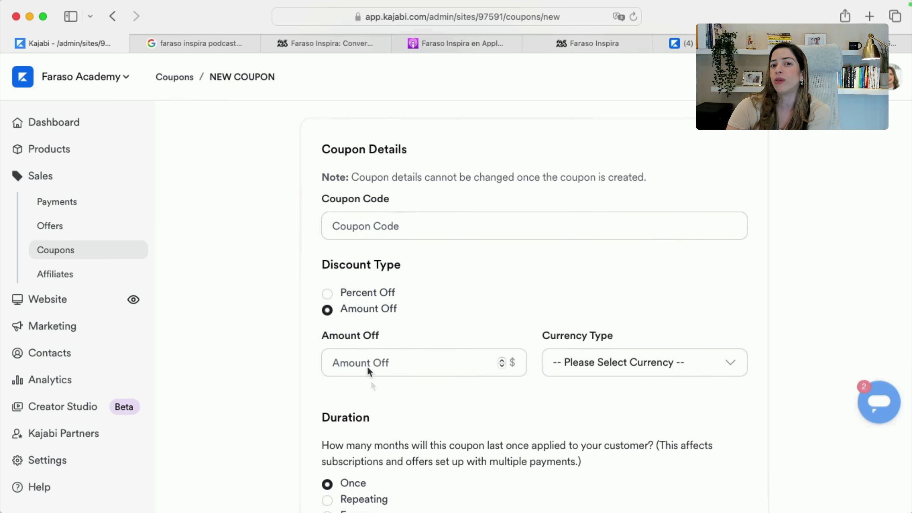
left_click(327, 293)
left_click(384, 364)
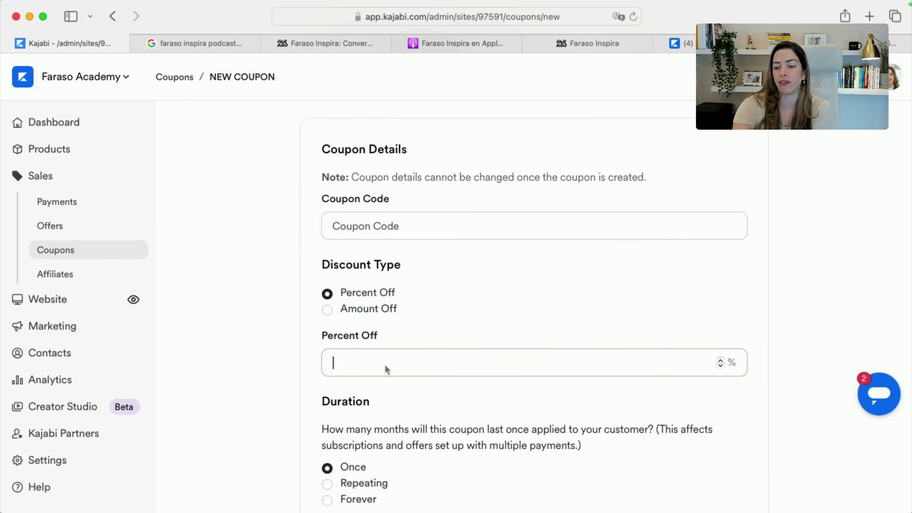
type("50")
left_click(403, 224)
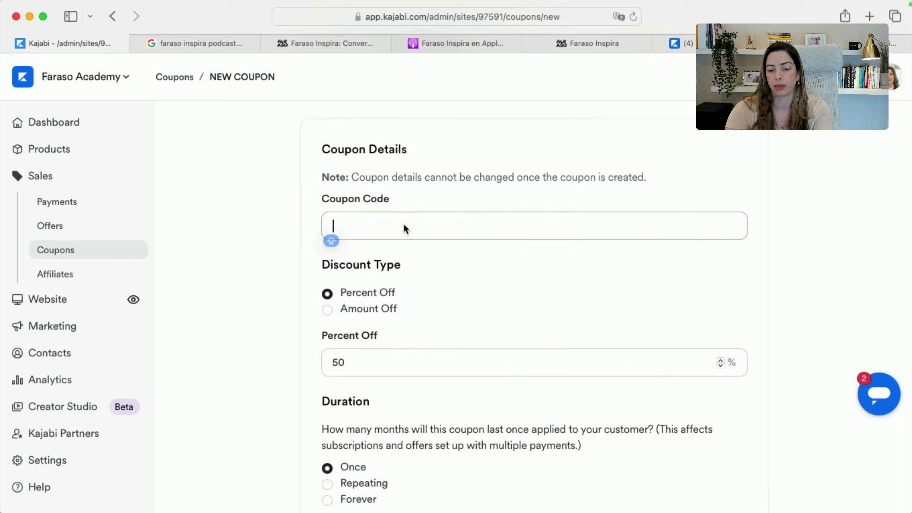
type("TESTTEST")
scroll(512, 287, "down", 1)
scroll(512, 287, "down", 4)
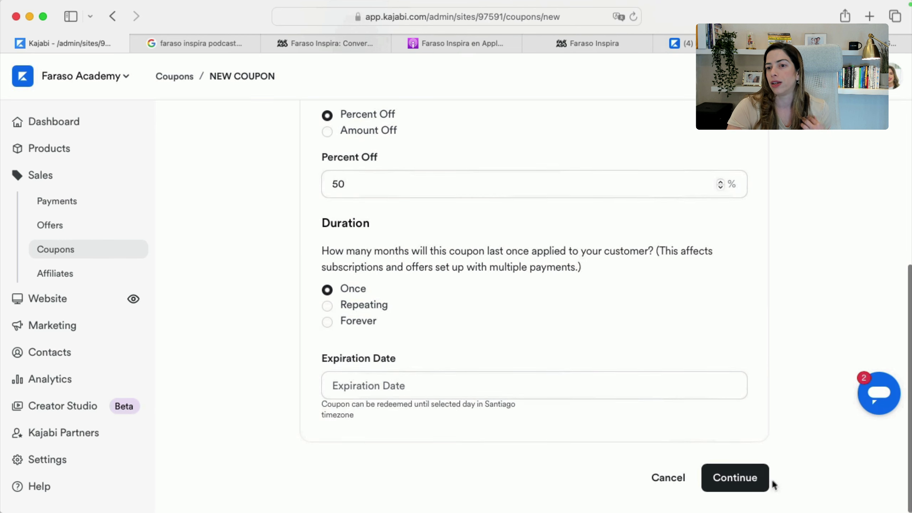
left_click(732, 478)
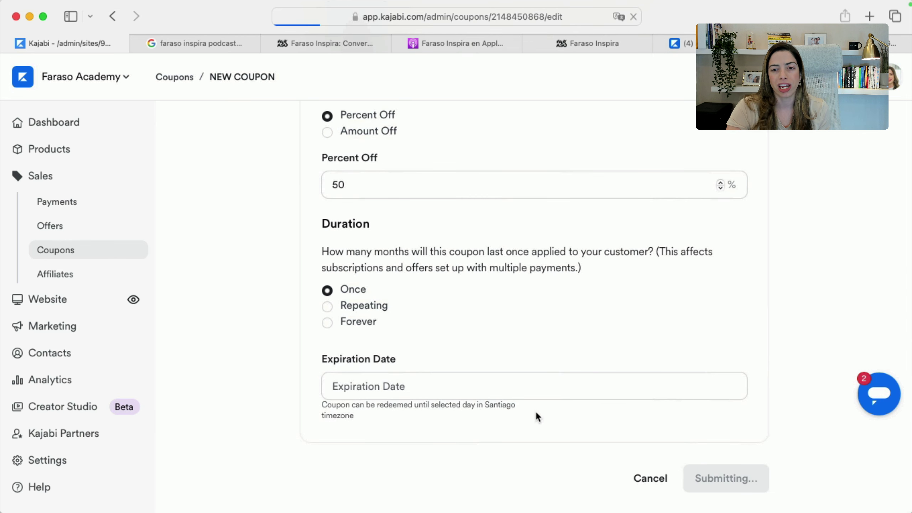
Make the TESTTEST coupon valid for the Calendario de Redes Sociales 2020 offer
scroll(535, 410, "down", 4)
left_click(355, 412)
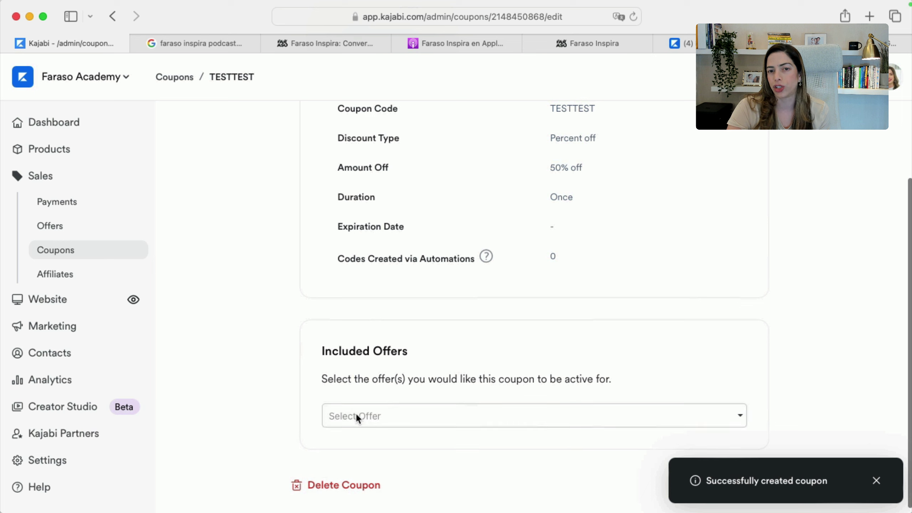
left_click(355, 412)
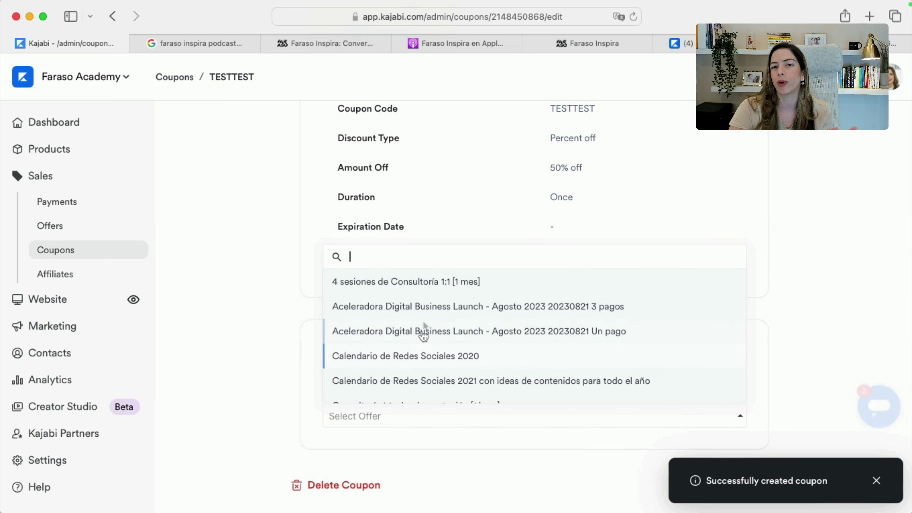
left_click(422, 353)
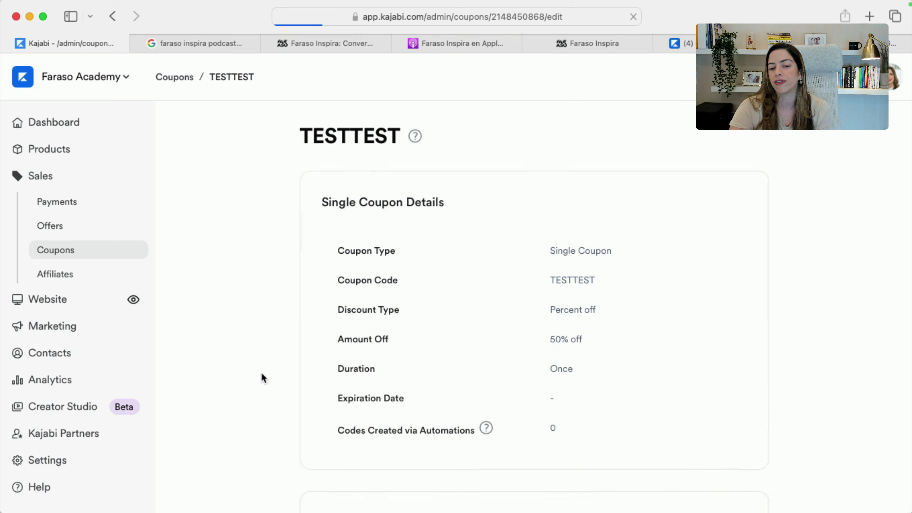
scroll(431, 398, "down", 6)
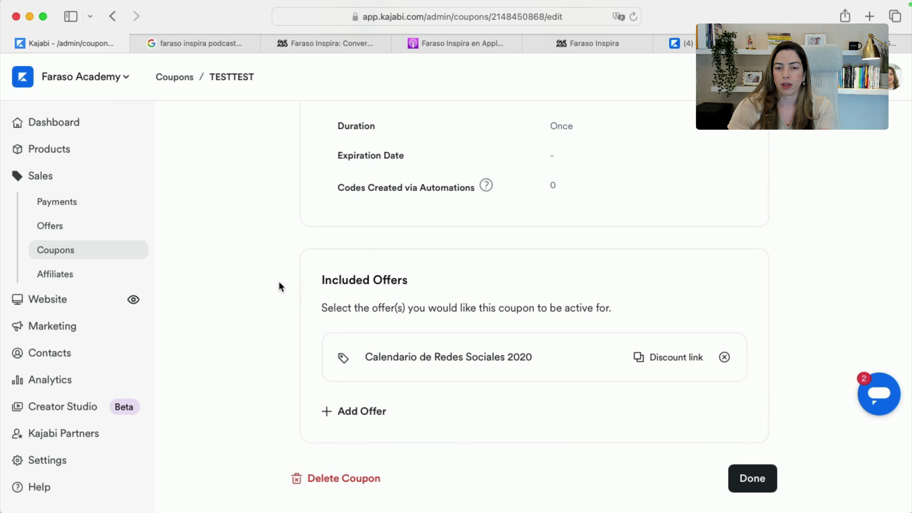
key("super+Tab")
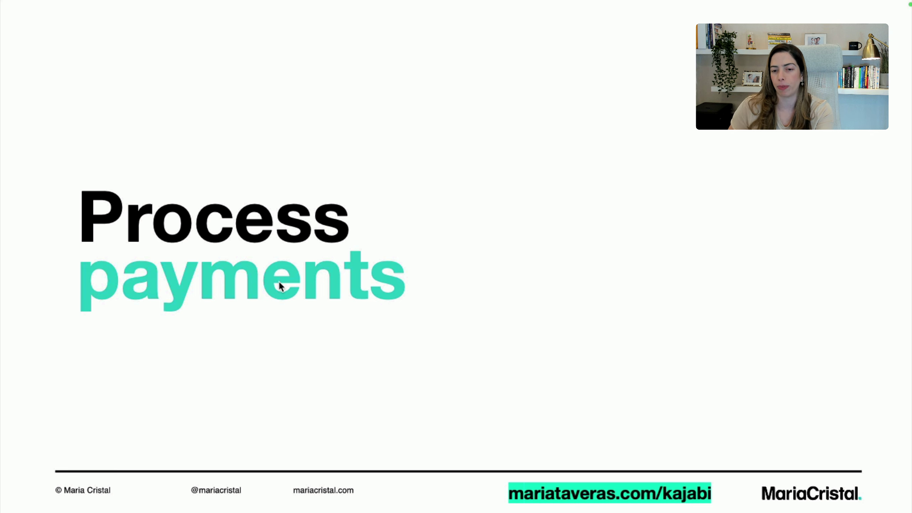
Review the Payment Integrations page in Kajabi's site settings
key("super+Tab")
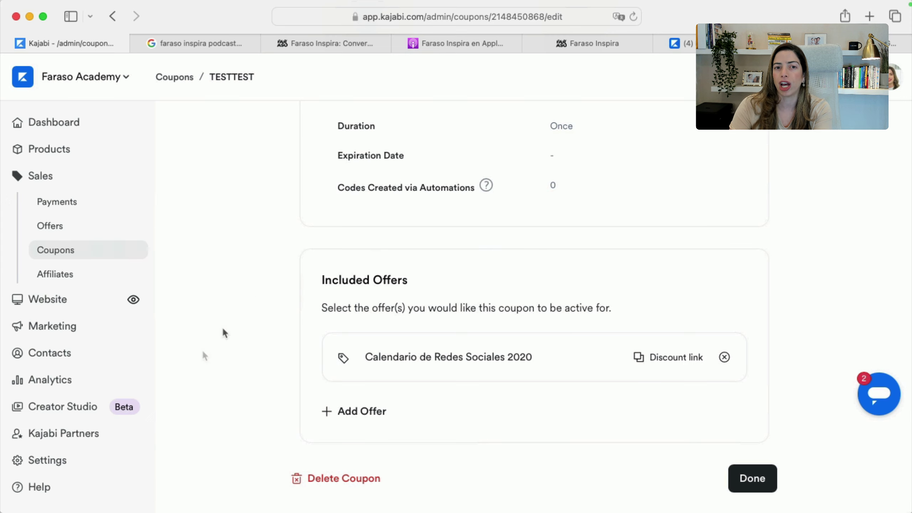
left_click(41, 459)
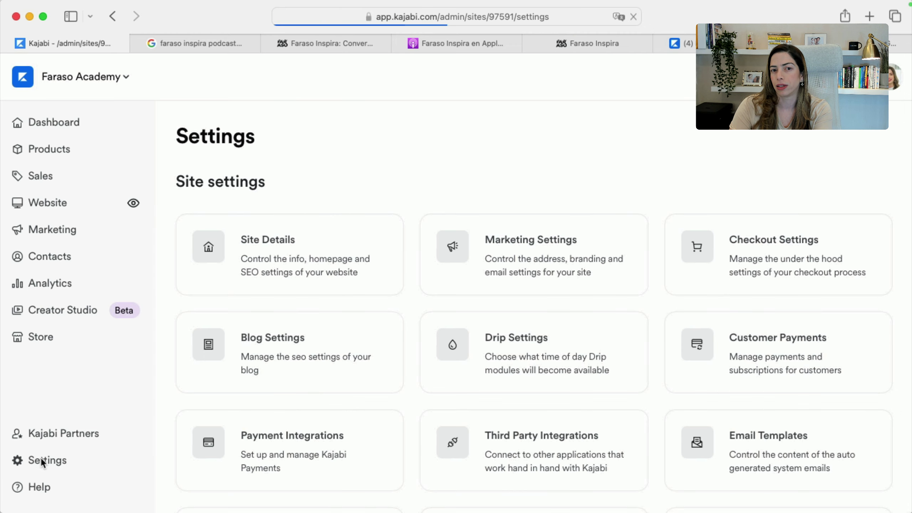
left_click(358, 422)
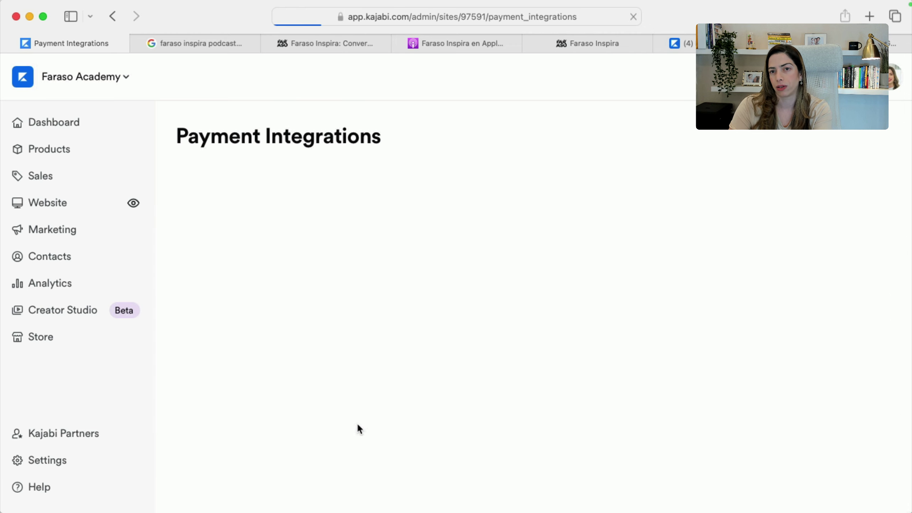
scroll(357, 423, "down", 5)
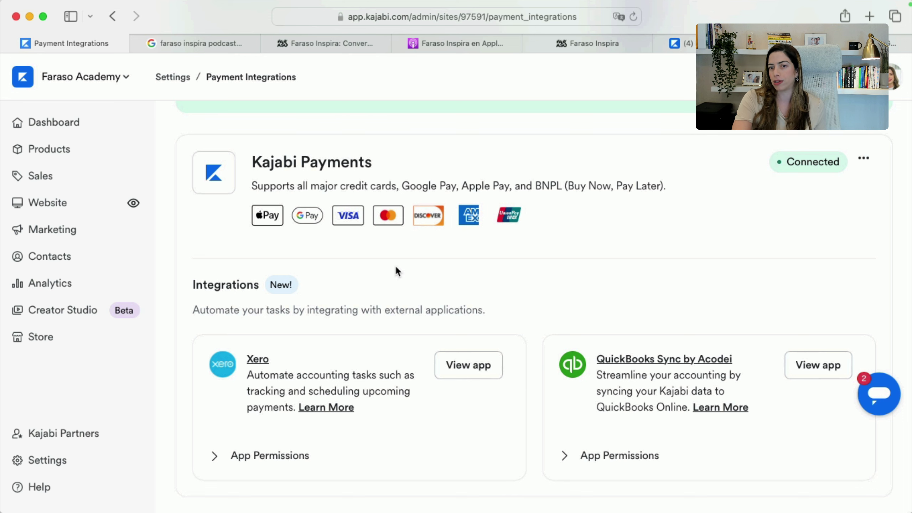
scroll(395, 268, "down", 2)
scroll(396, 268, "down", 1)
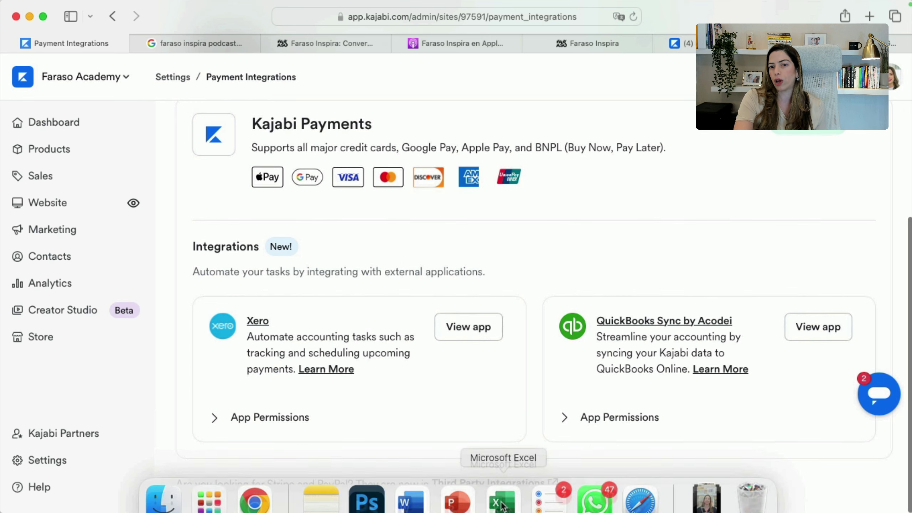
Check on the Third Party Integrations page that Stripe and PayPal are connected
left_click(493, 482)
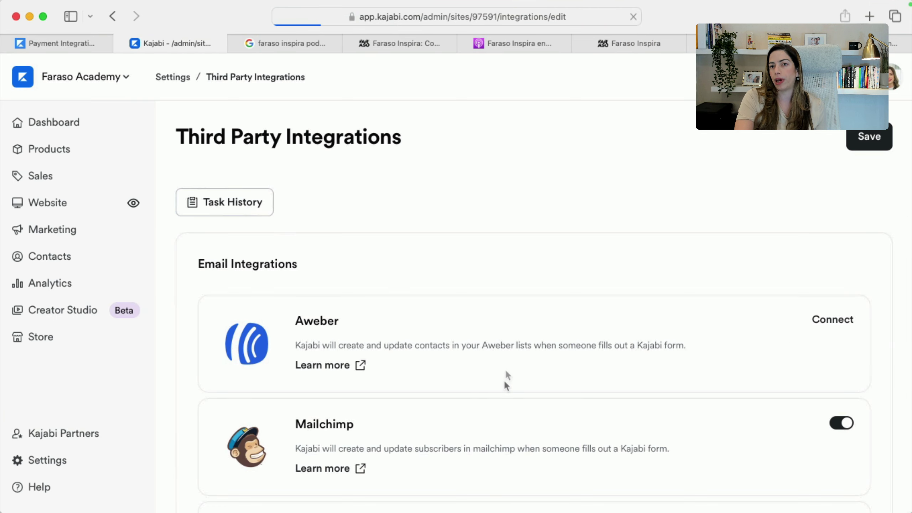
scroll(468, 413, "down", 10)
scroll(469, 413, "down", 10)
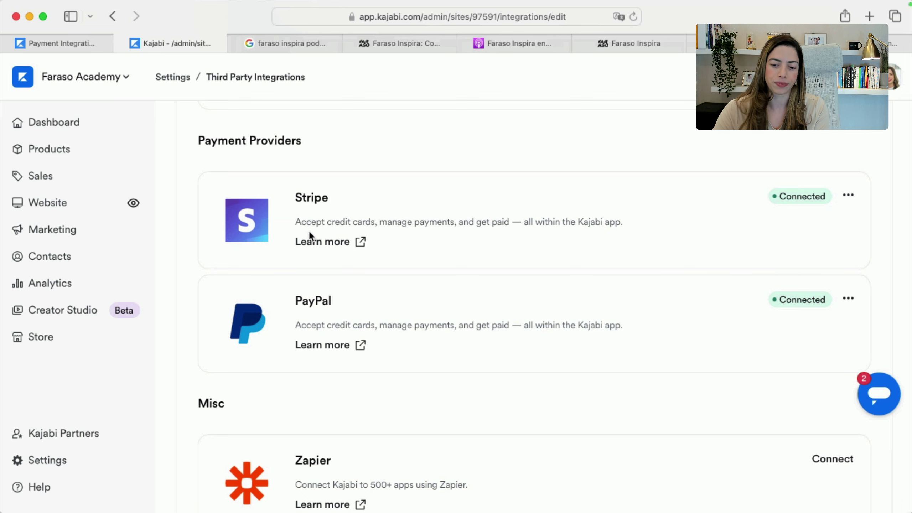
key("super+Tab")
key("Right")
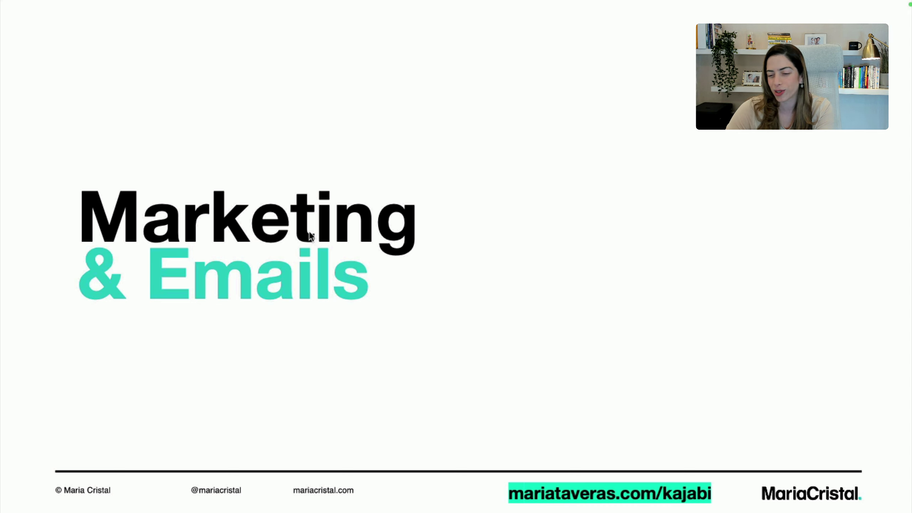
Return to Kajabi and go to Marketing > Email Campaigns
key("super+Tab")
key("super+Tab")
key("Escape")
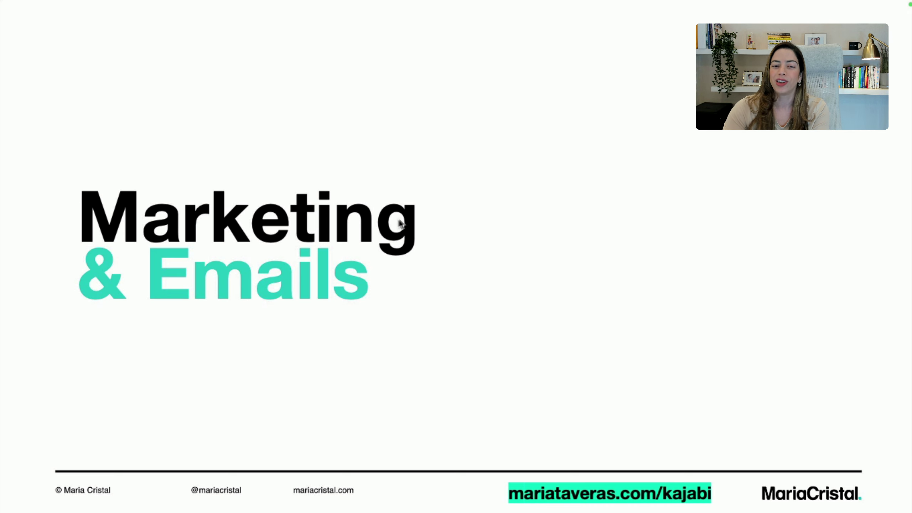
key("super+Tab")
key("super+Tab")
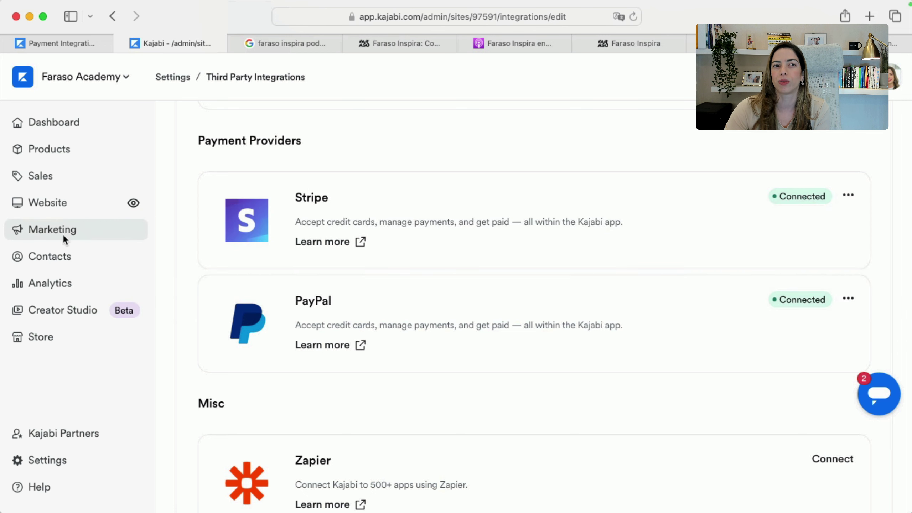
left_click(64, 230)
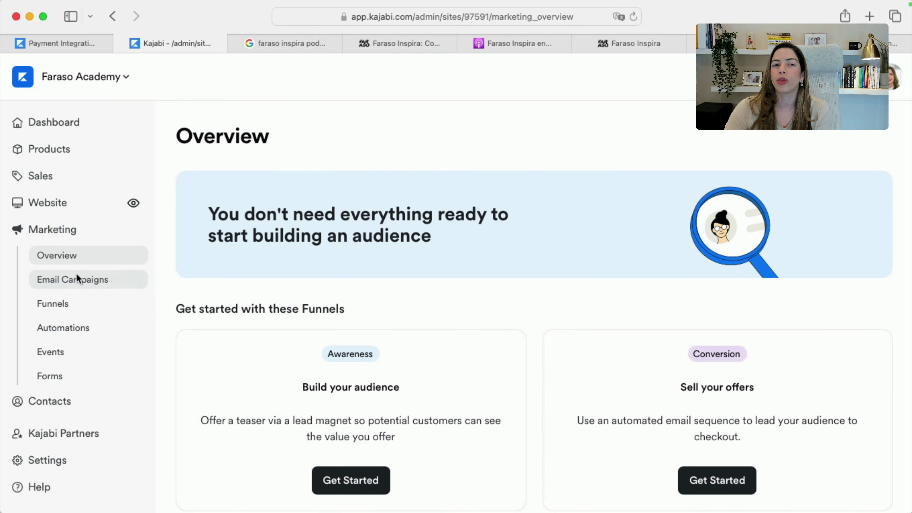
left_click(77, 279)
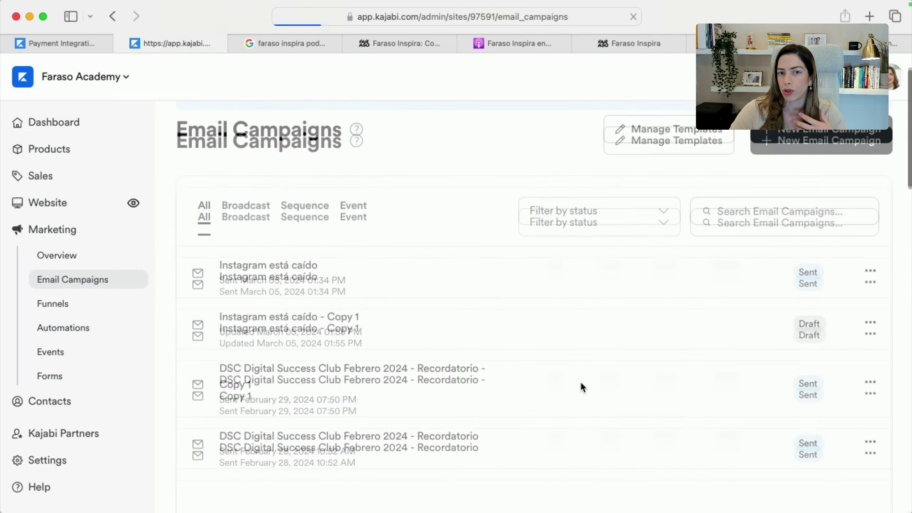
Create an email sequence titled 'Post-Purchase Thank you for your Test Product'
left_click(826, 175)
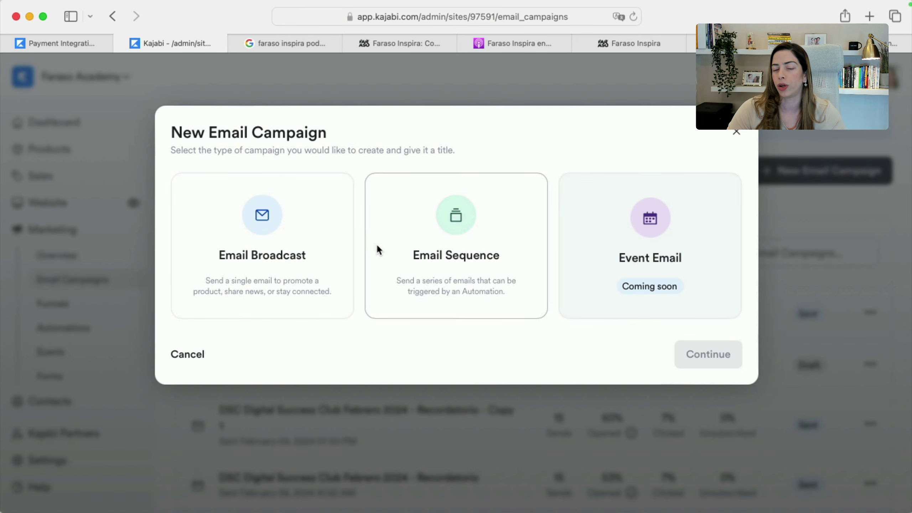
left_click(258, 281)
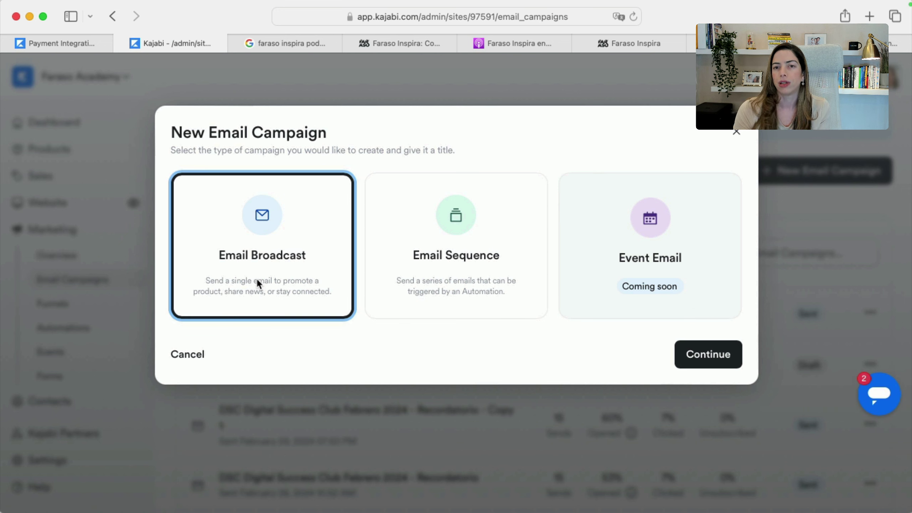
left_click(450, 268)
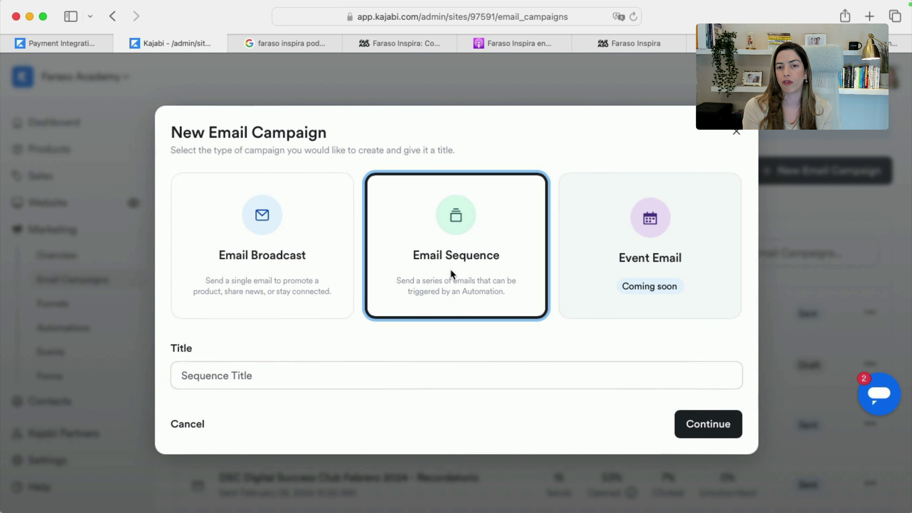
left_click(351, 371)
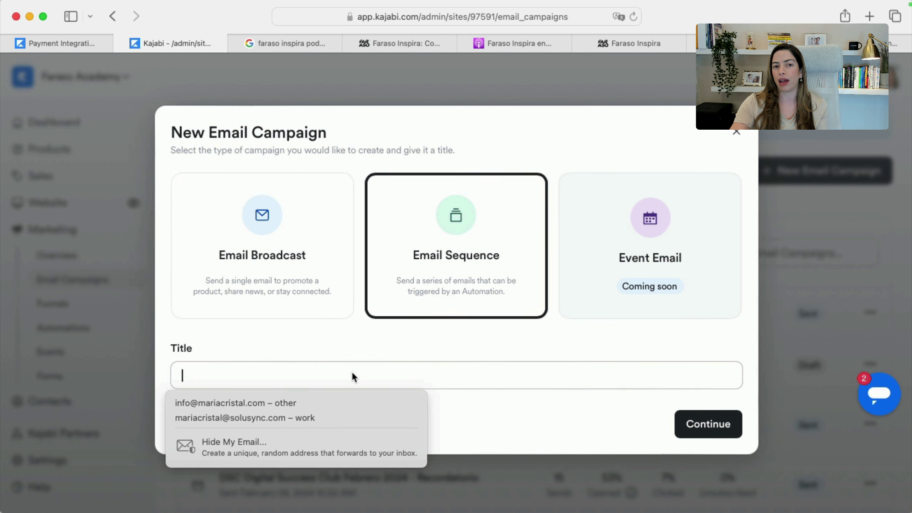
type("Post-")
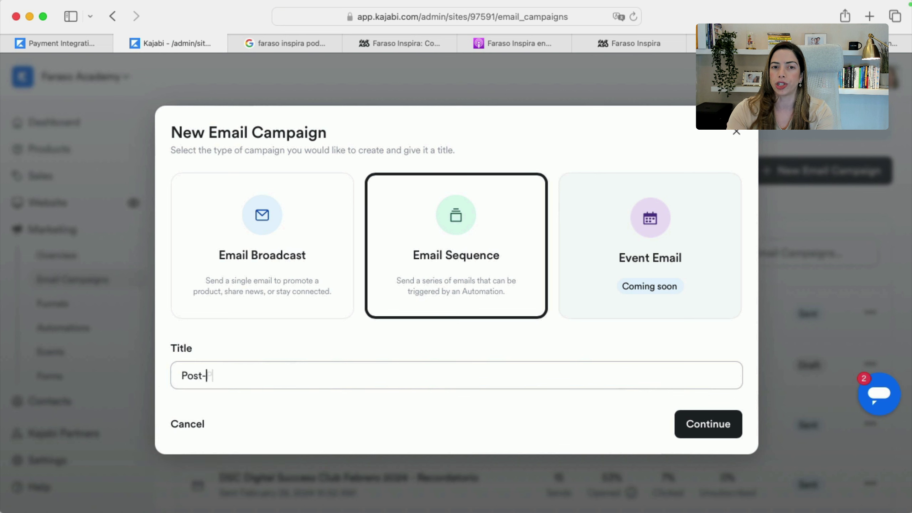
type("Purchase Thank you")
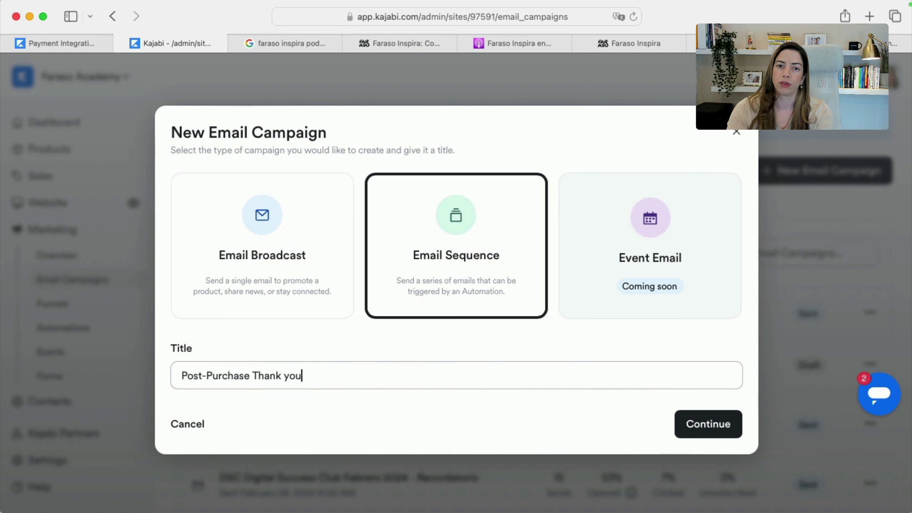
type(" for your Test Prod")
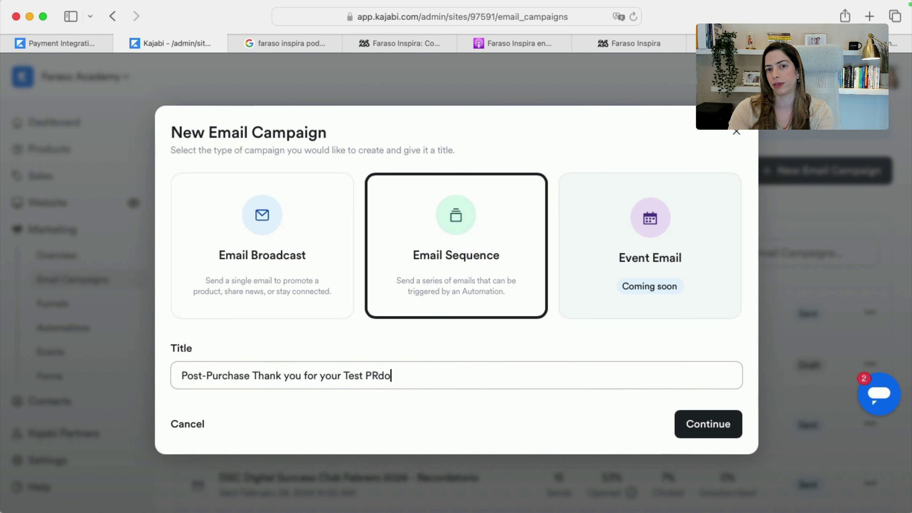
key("BackSpace")
key("BackSpace")
key("BackSpace")
type("roduct")
left_click(711, 415)
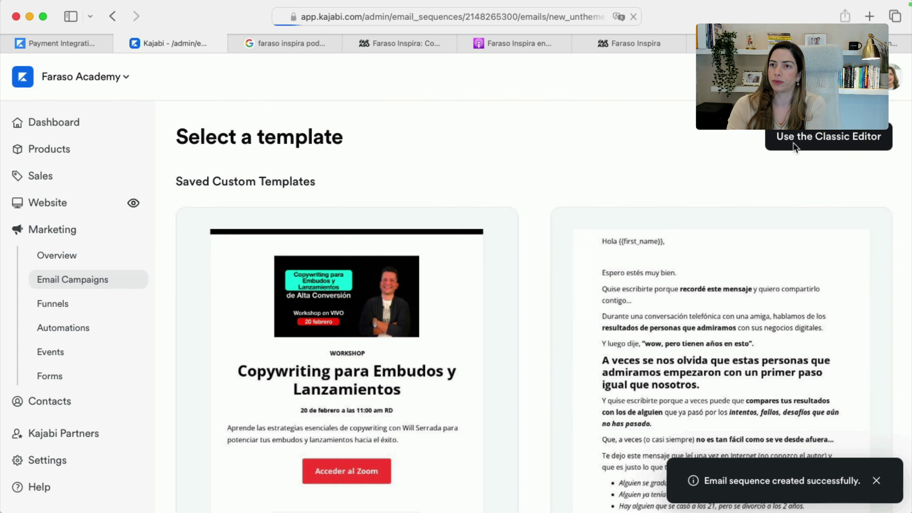
Add a Day 0 email with subject 'Welcome to "Test PRdouct"', '#' as placeholder body, and save it
left_click(794, 147)
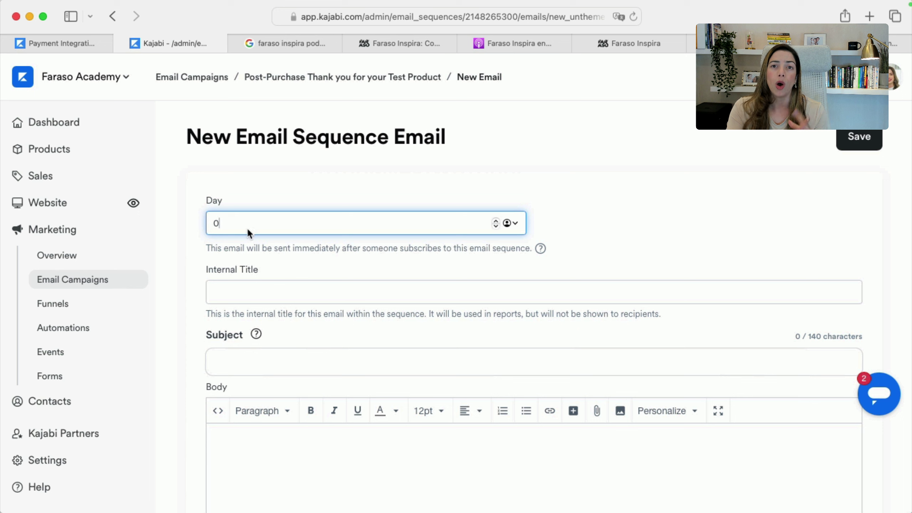
double_click(212, 228)
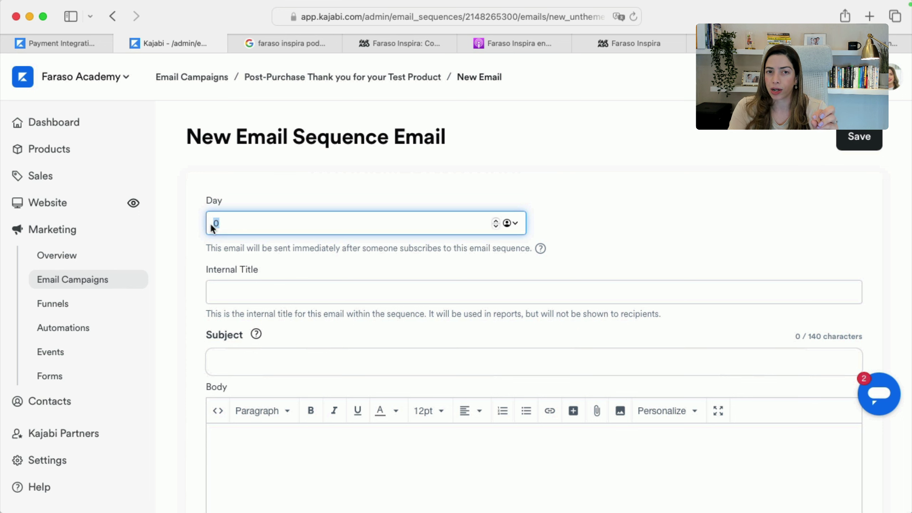
left_click(244, 291)
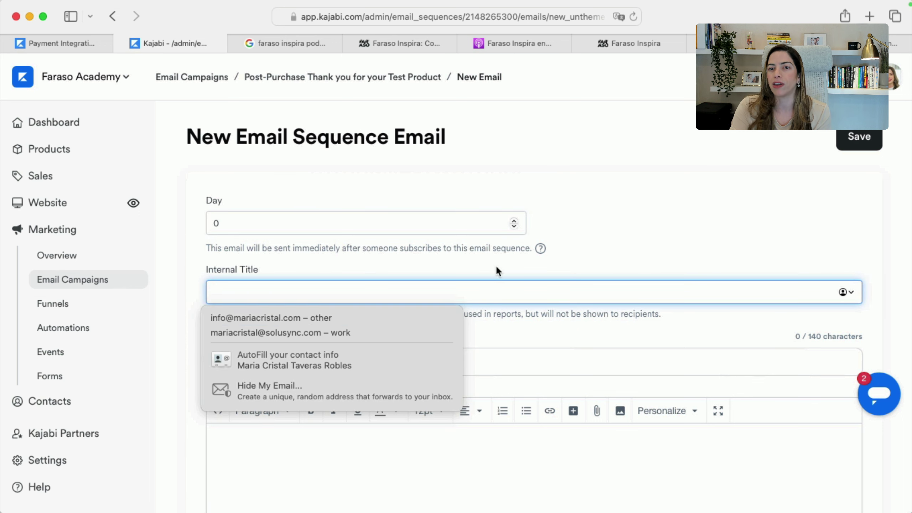
left_click(395, 362)
type("Welcome to \"")
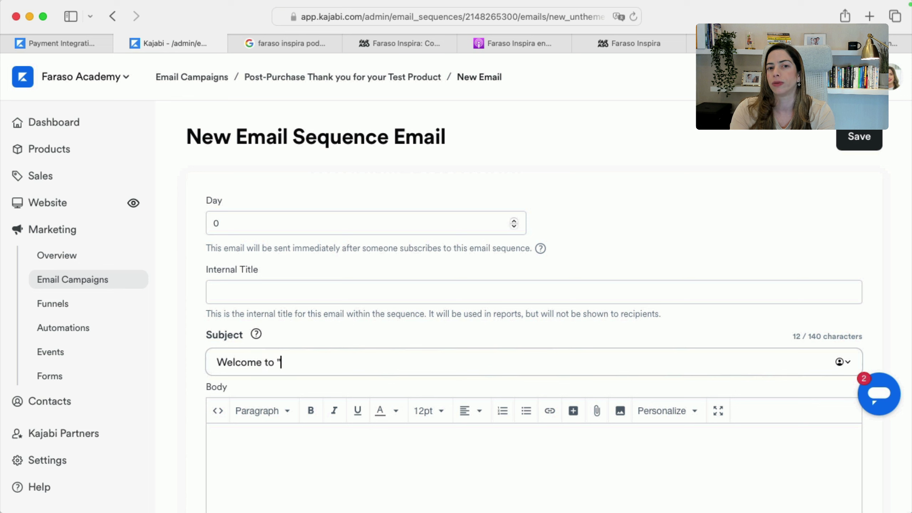
type("Test PRdouct\"")
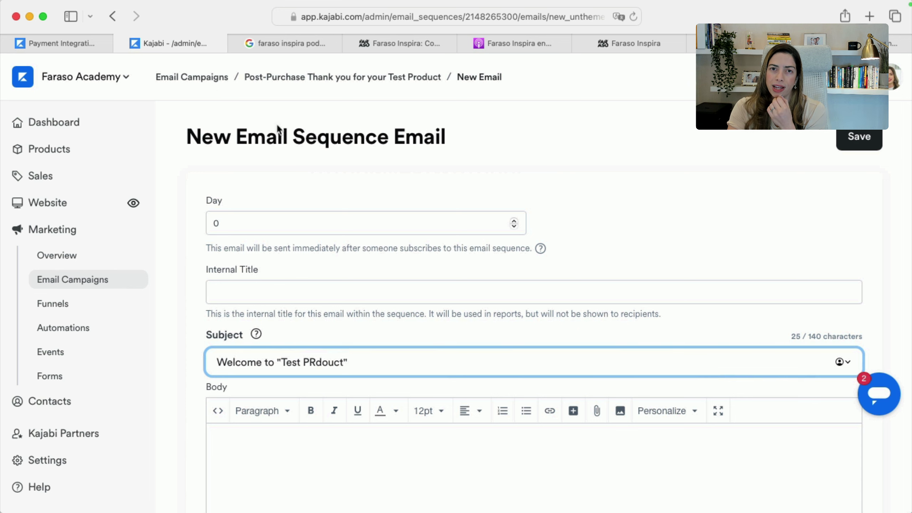
left_click(859, 138)
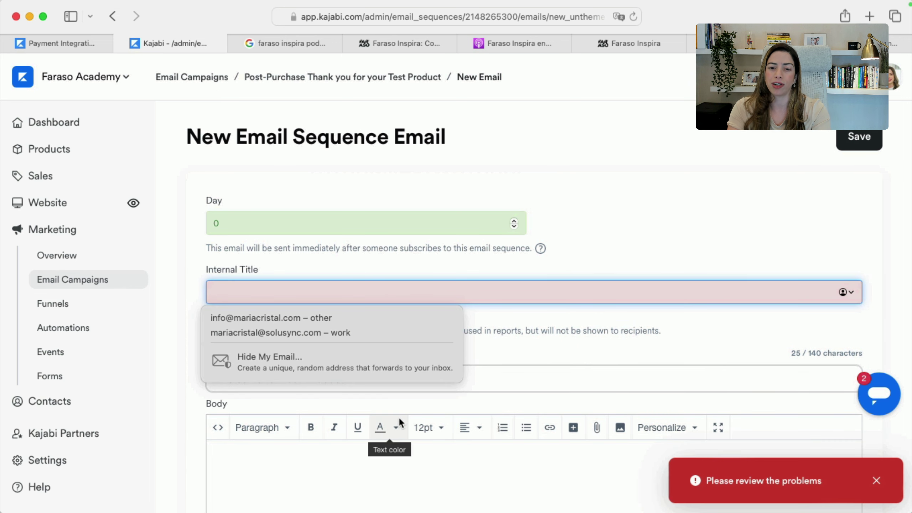
left_click(576, 504)
type("#")
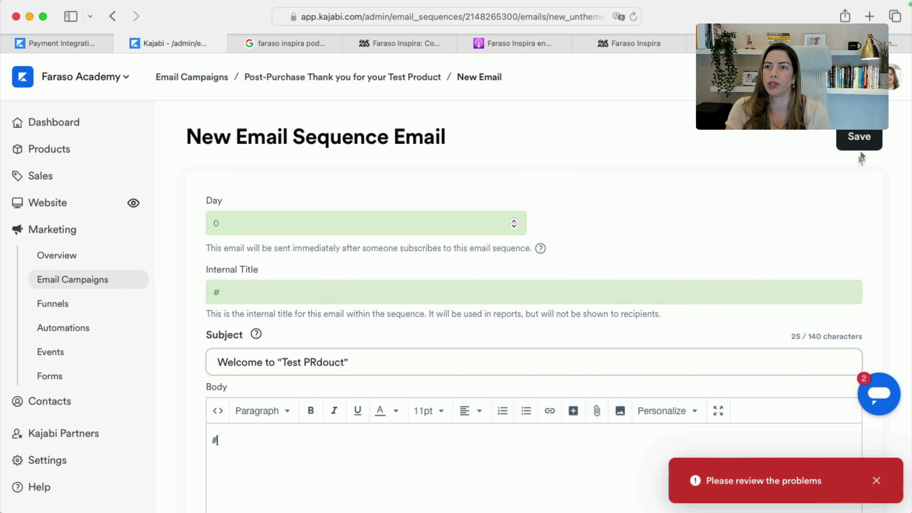
left_click(859, 136)
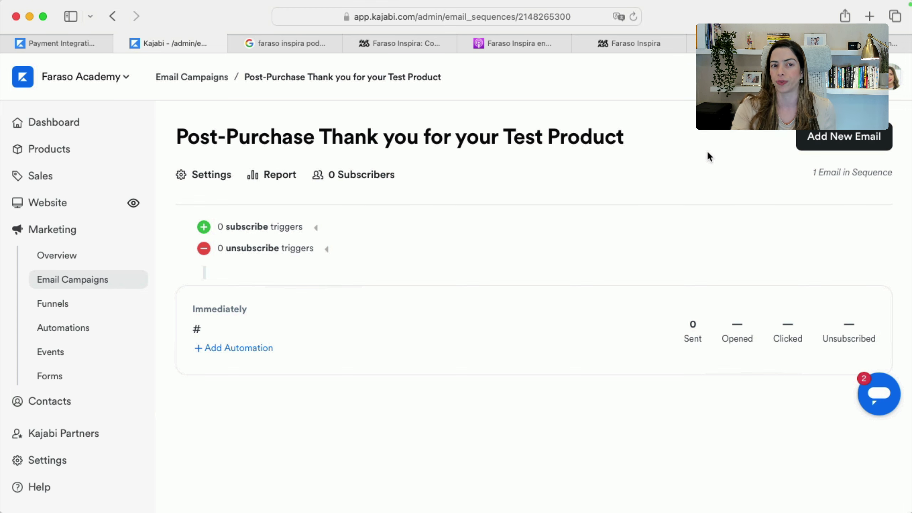
Search events for 'webinar' and open Webinar Estrategias Digitales Evergreen to view its emails and actions
left_click(85, 354)
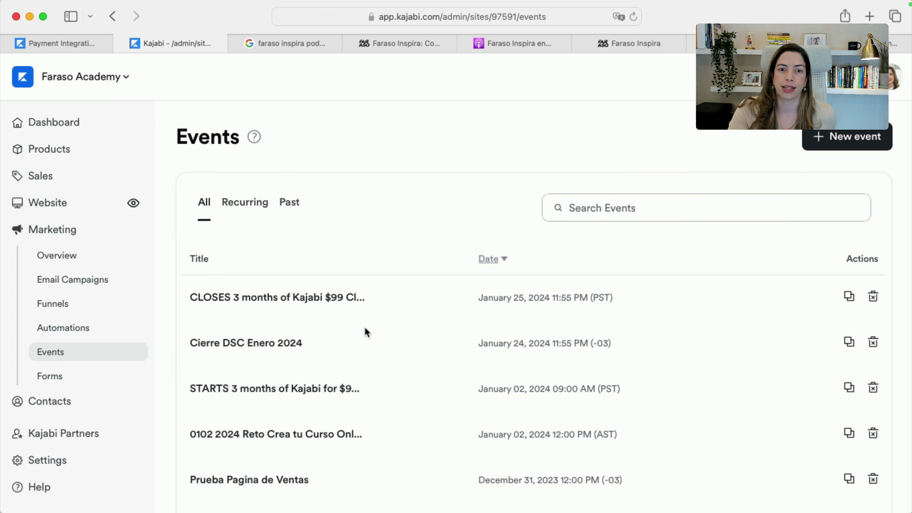
scroll(392, 309, "down", 3)
left_click(599, 161)
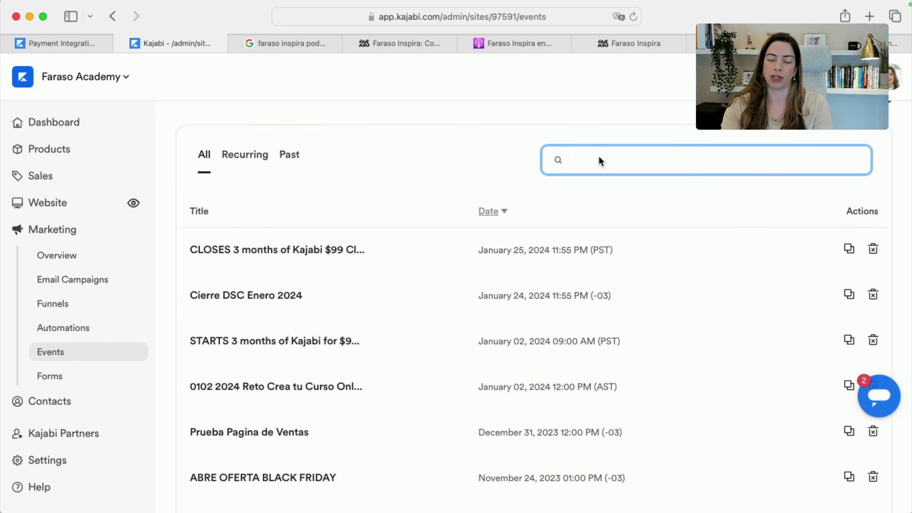
type("webinar")
key("Return")
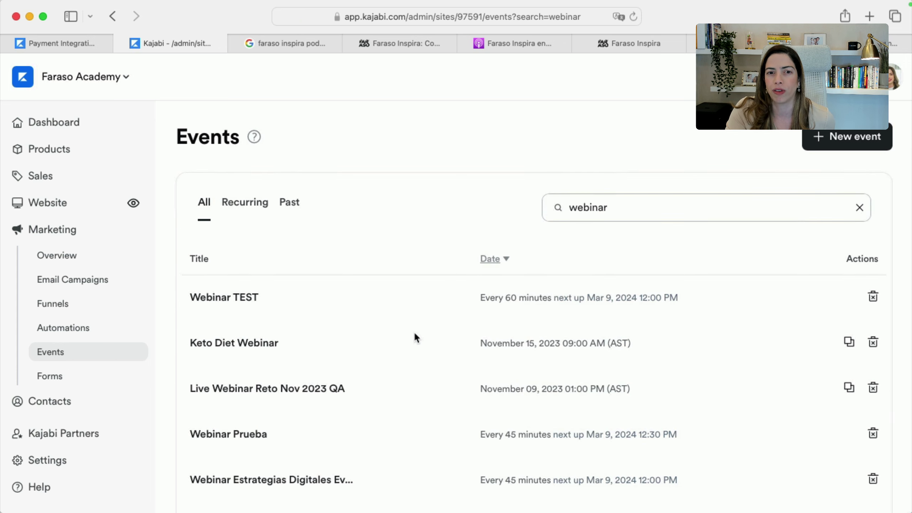
scroll(416, 338, "down", 5)
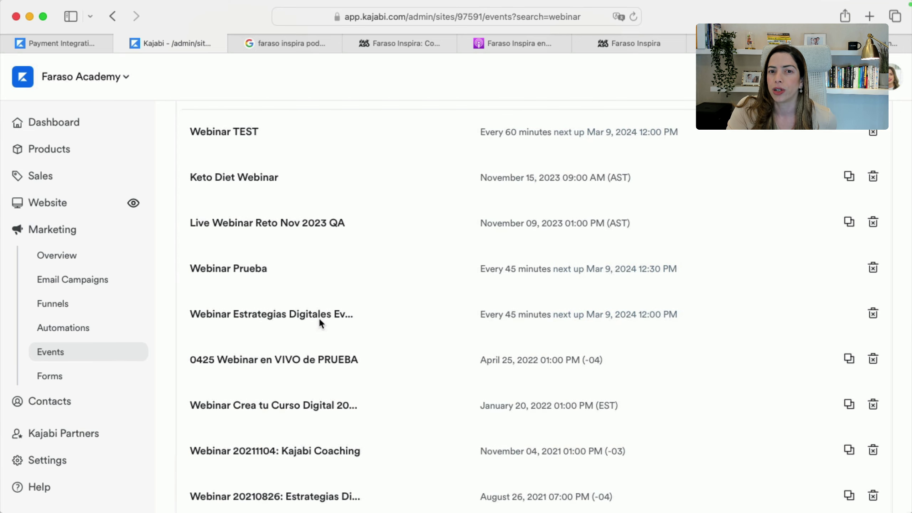
left_click(318, 316)
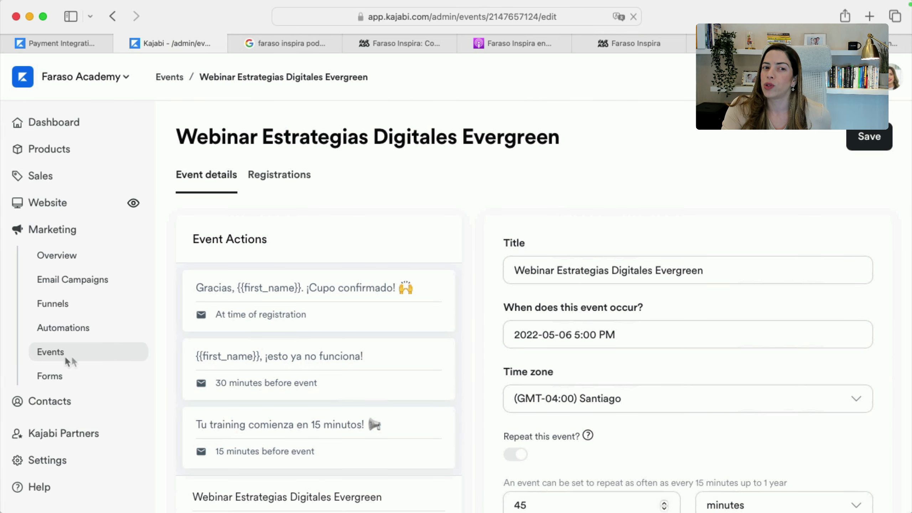
scroll(416, 393, "down", 3)
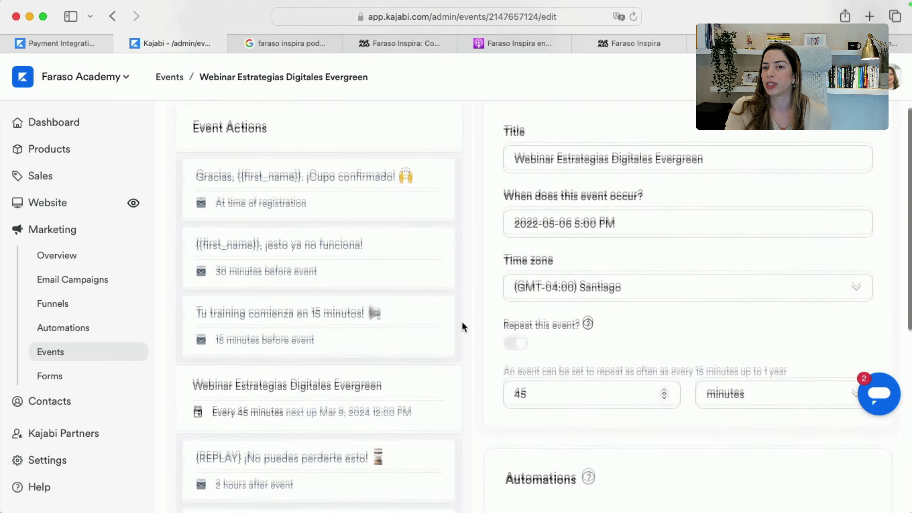
scroll(461, 323, "up", 3)
scroll(285, 504, "down", 10)
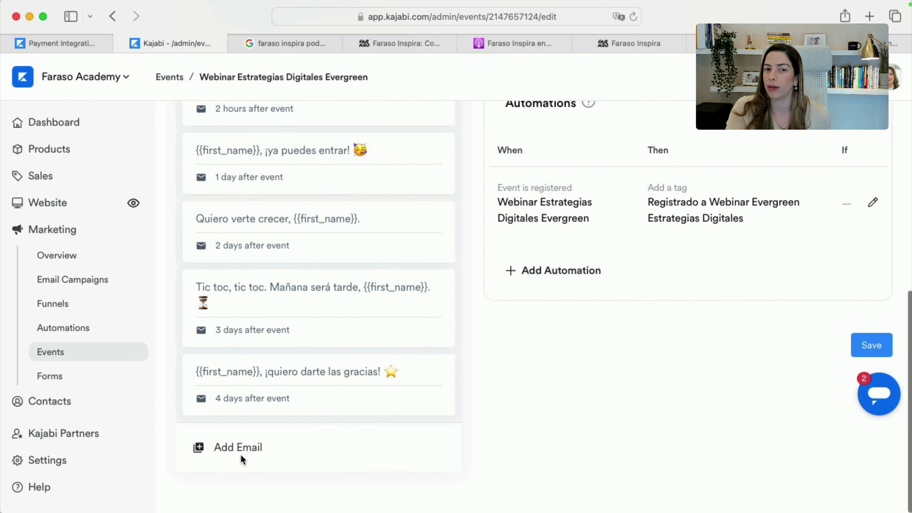
left_click(240, 454)
left_click(571, 245)
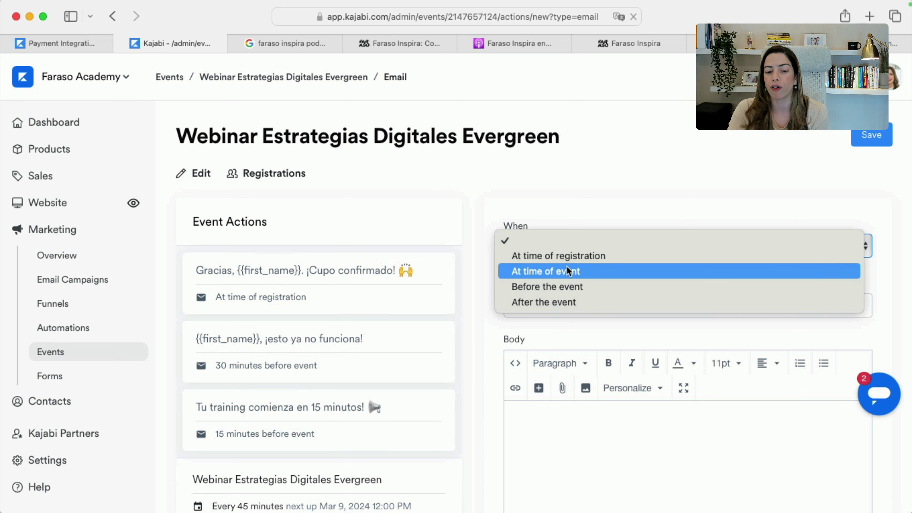
left_click(476, 326)
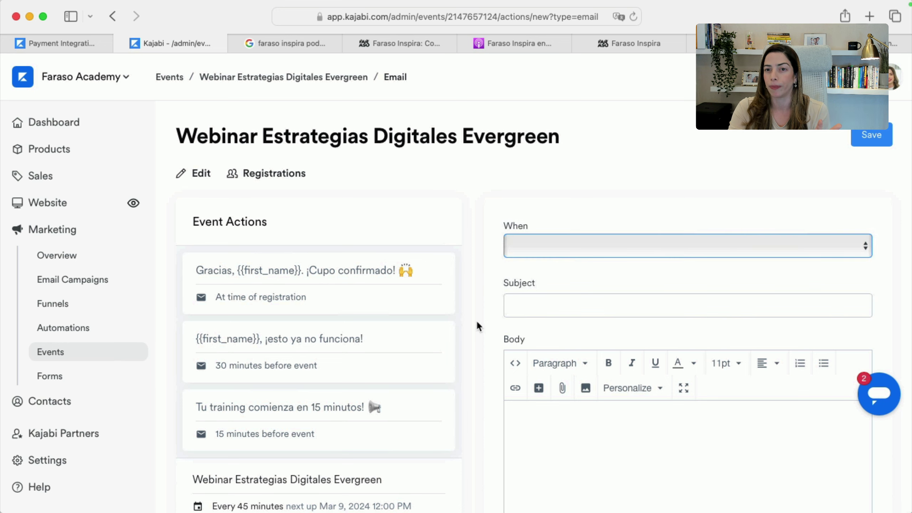
left_click(312, 82)
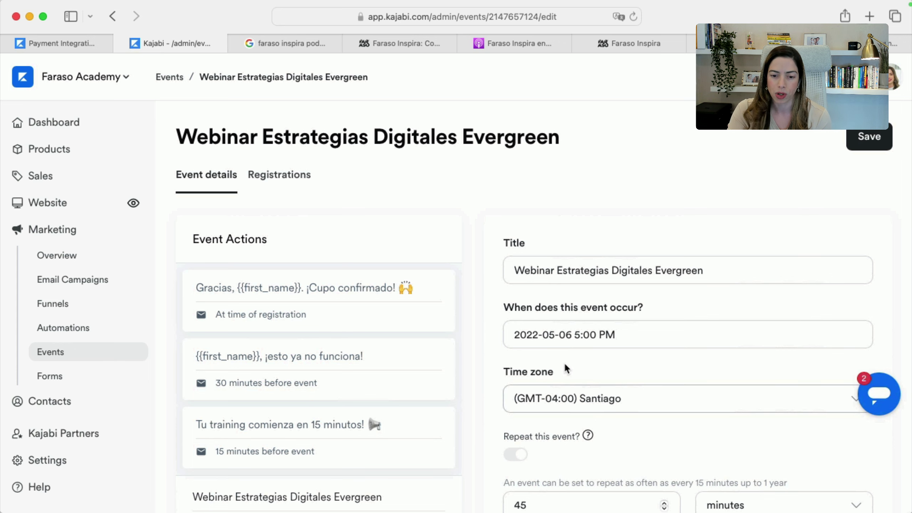
scroll(607, 384, "down", 5)
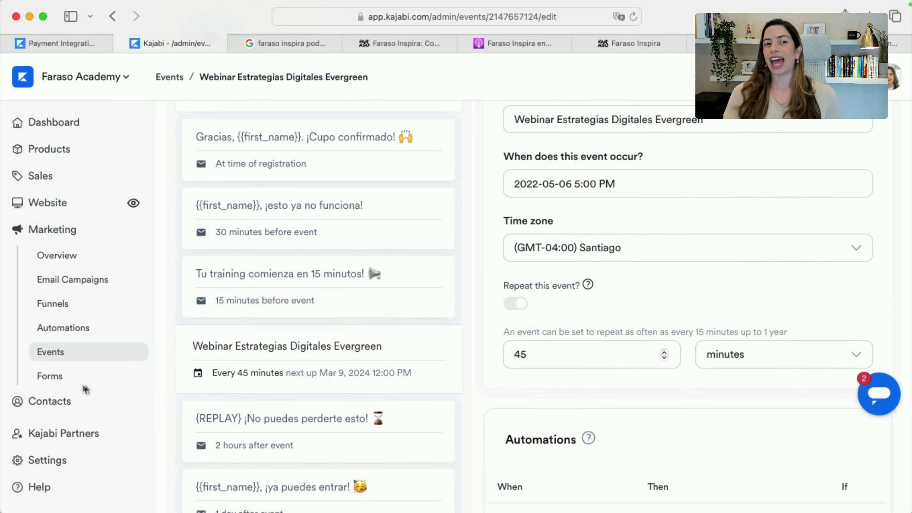
scroll(430, 286, "up", 5)
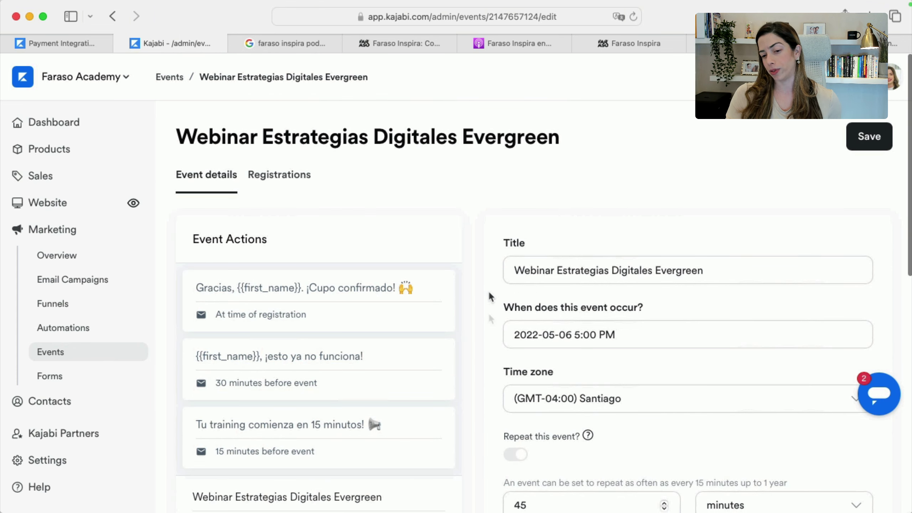
Create a new form titled 'Test Form'
left_click(62, 374)
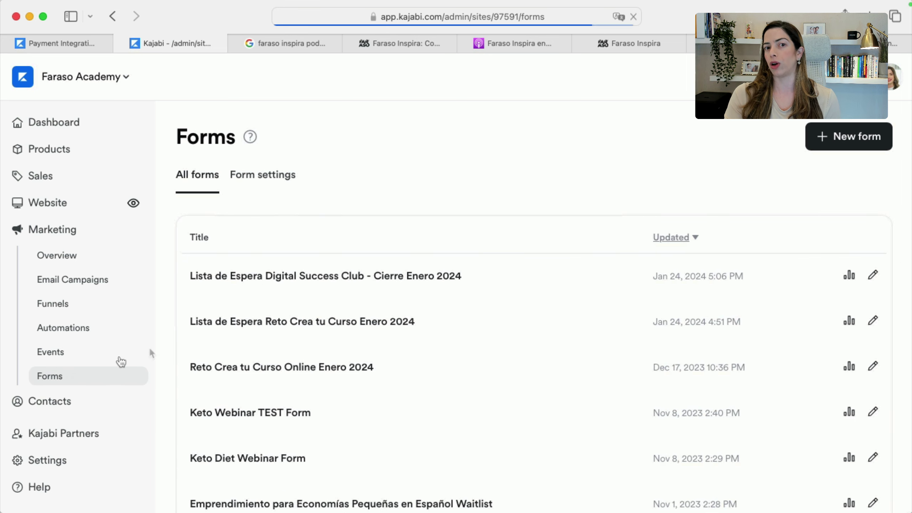
left_click(873, 139)
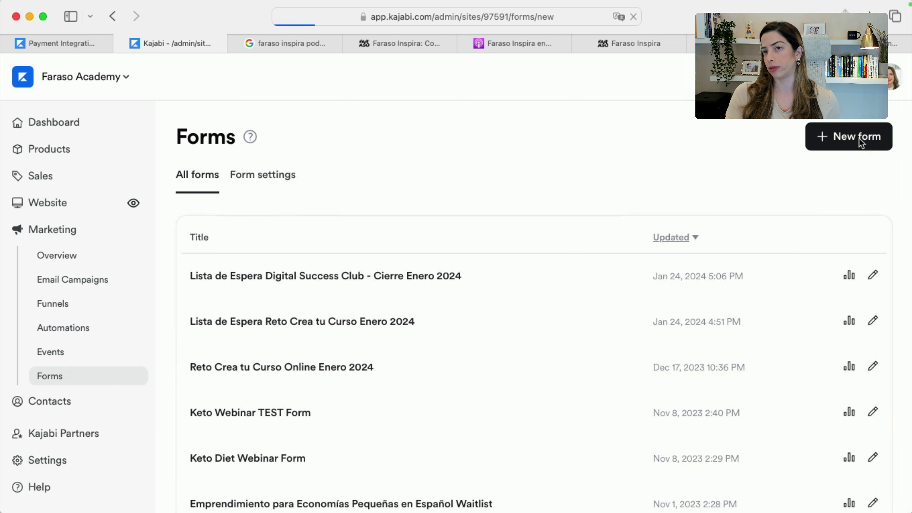
left_click(491, 237)
type("e")
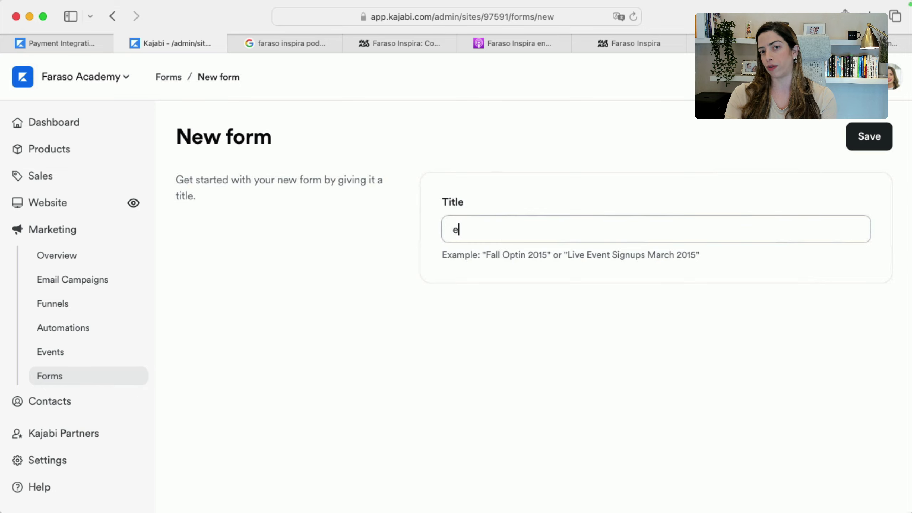
key("BackSpace")
type("Test Form")
left_click(870, 136)
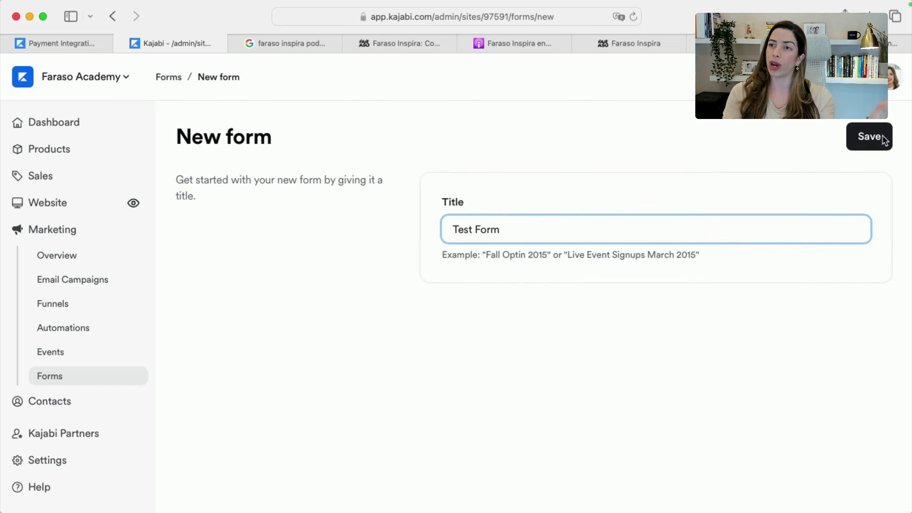
scroll(573, 328, "down", 10)
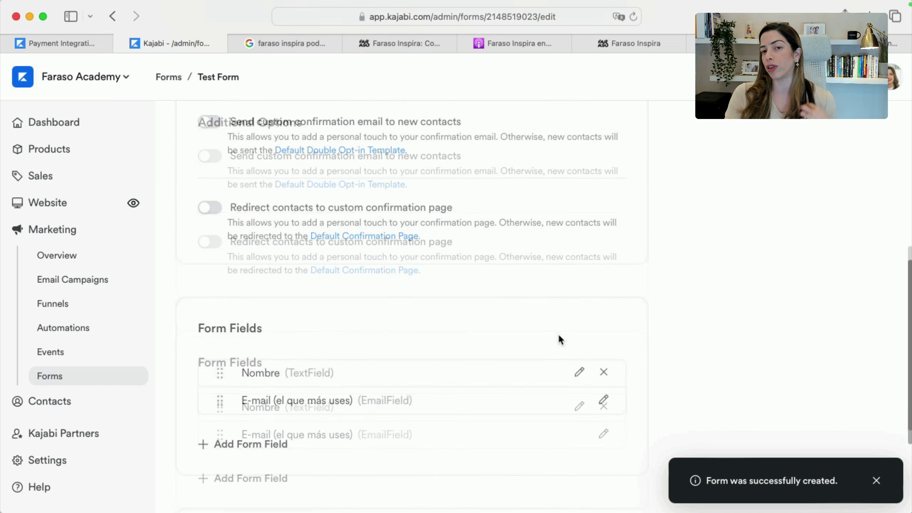
Add an automation to Test Form that registers submitters to an event
left_click(241, 463)
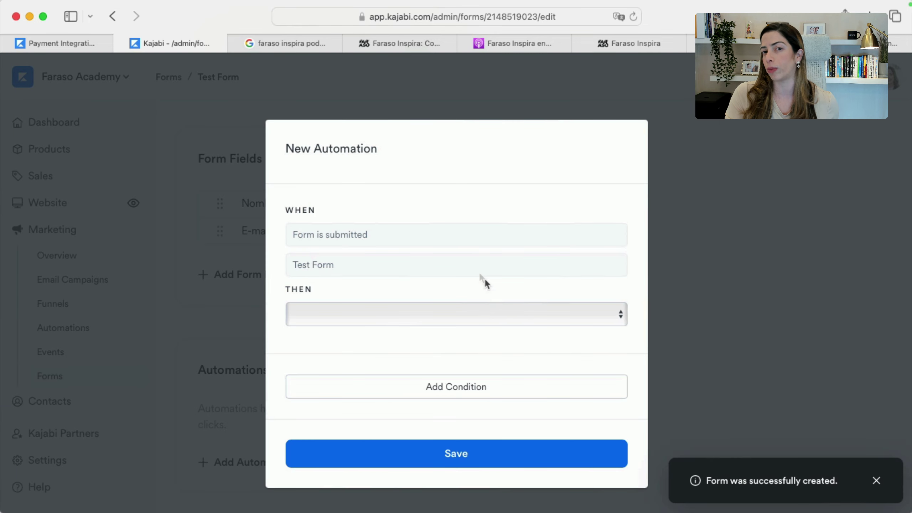
left_click(362, 321)
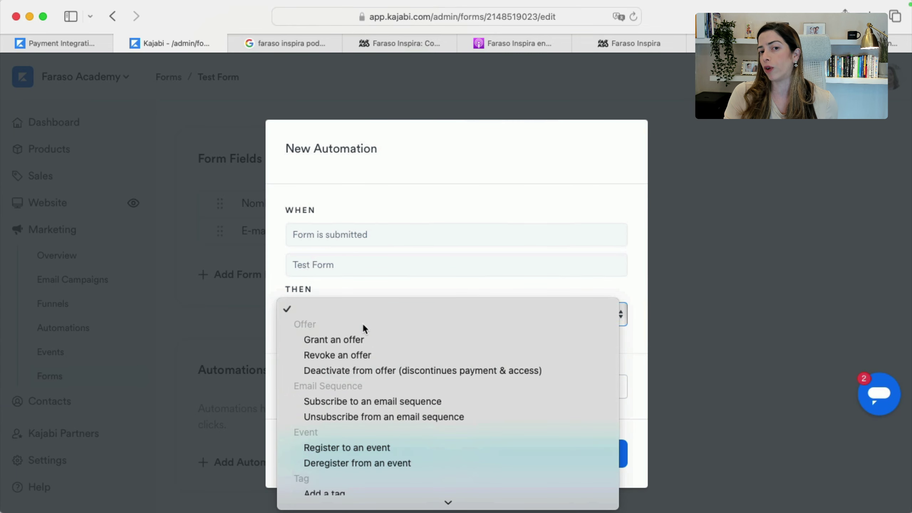
left_click(371, 450)
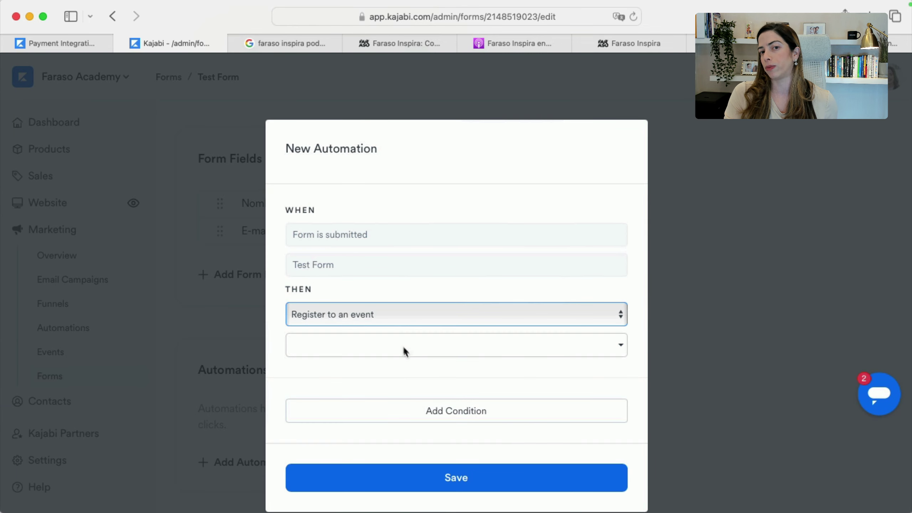
left_click(400, 344)
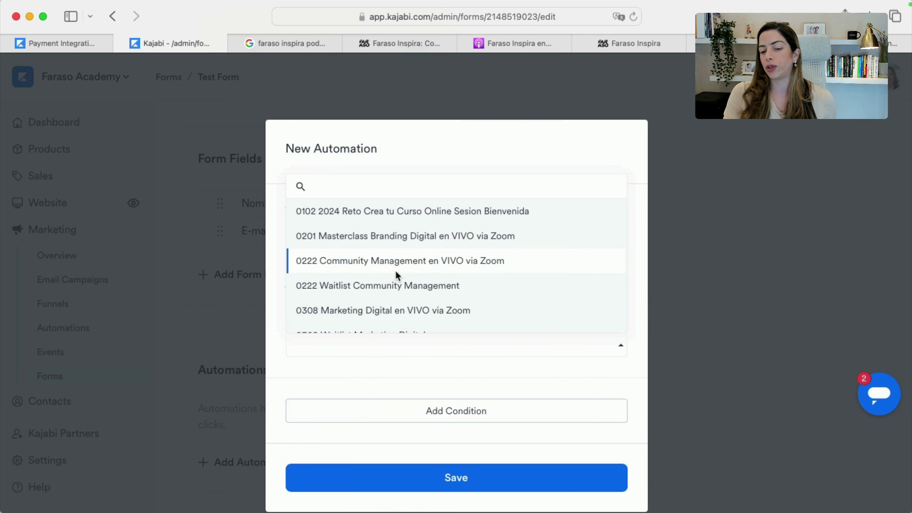
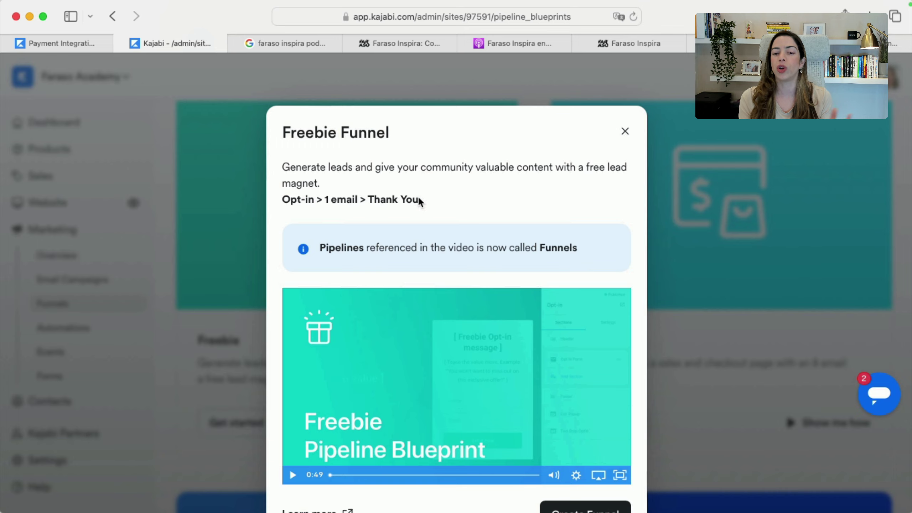
Search 'kajabi pricing' in a new tab and open the Kajabi Pricing Plans page
key("super+t")
type("kajbi")
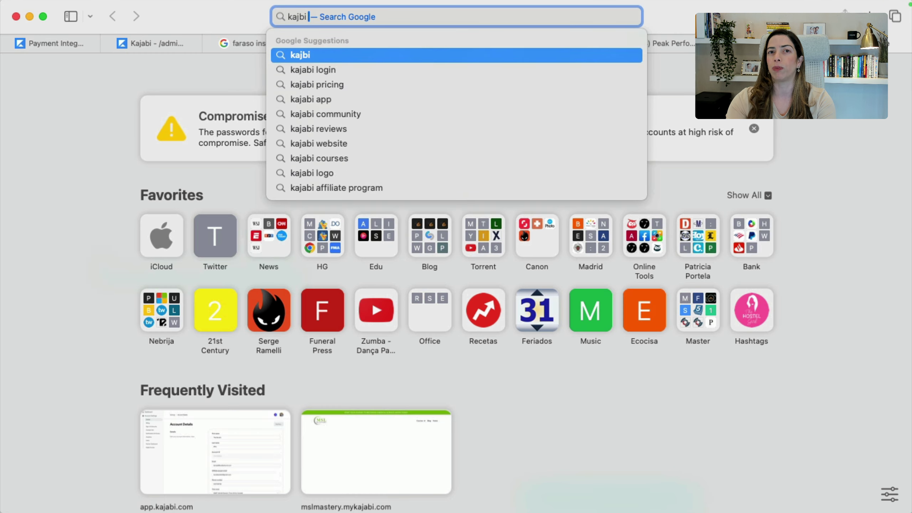
key("BackSpace")
type("abi pricing")
key("Return")
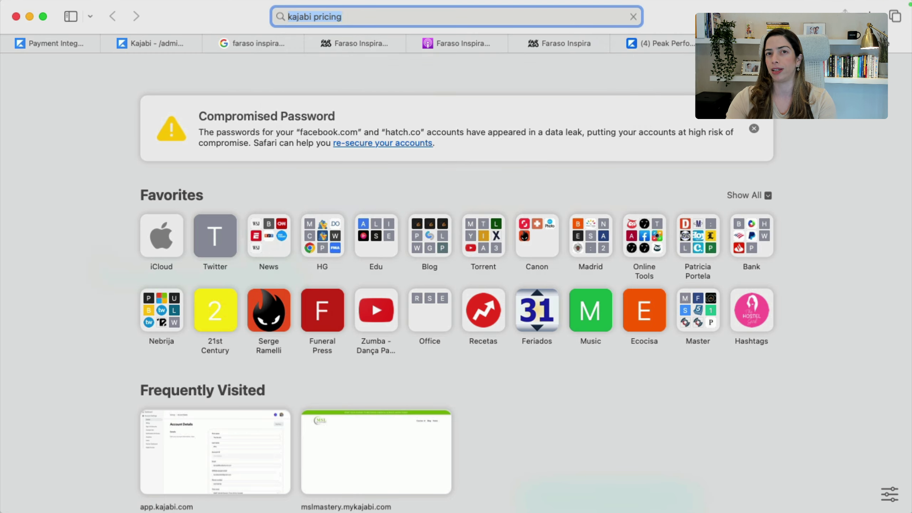
left_click(160, 243)
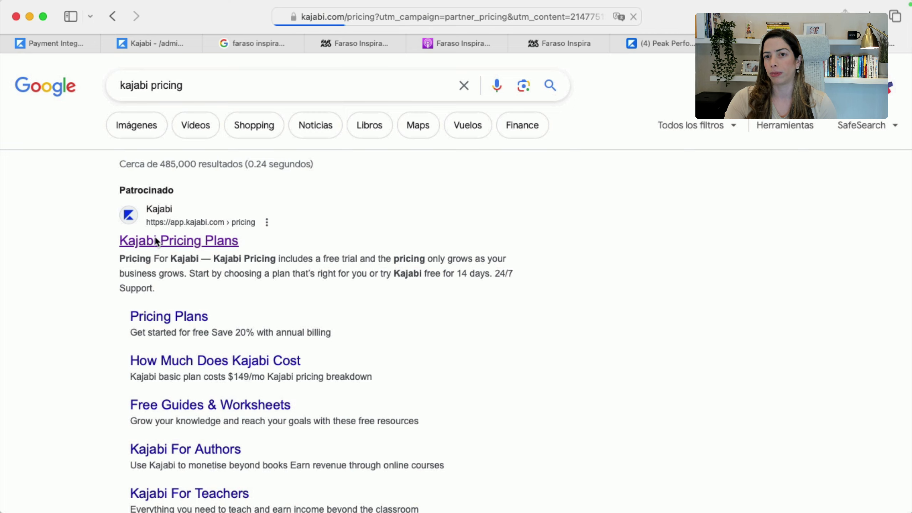
Review the plan features, noting the middle plan's 15-funnel limit, then return to the admin tab
scroll(505, 358, "down", 15)
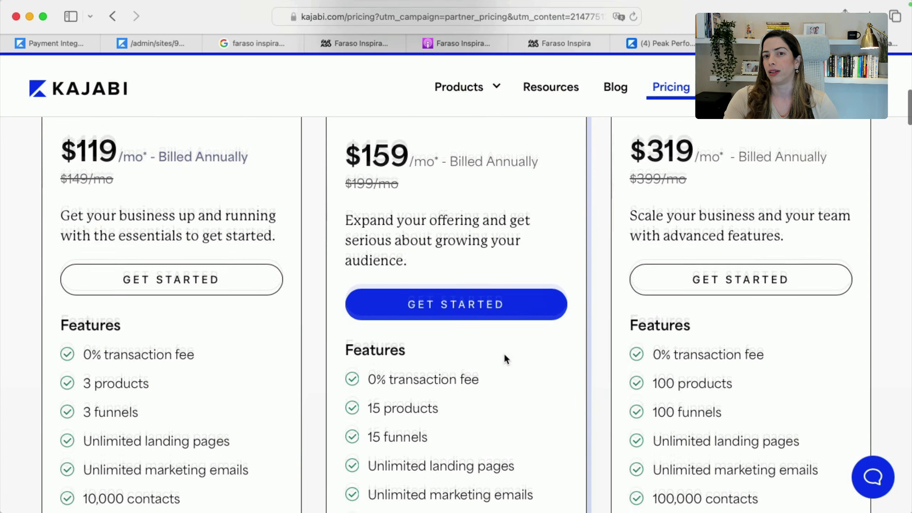
left_click_drag(366, 224, 438, 223)
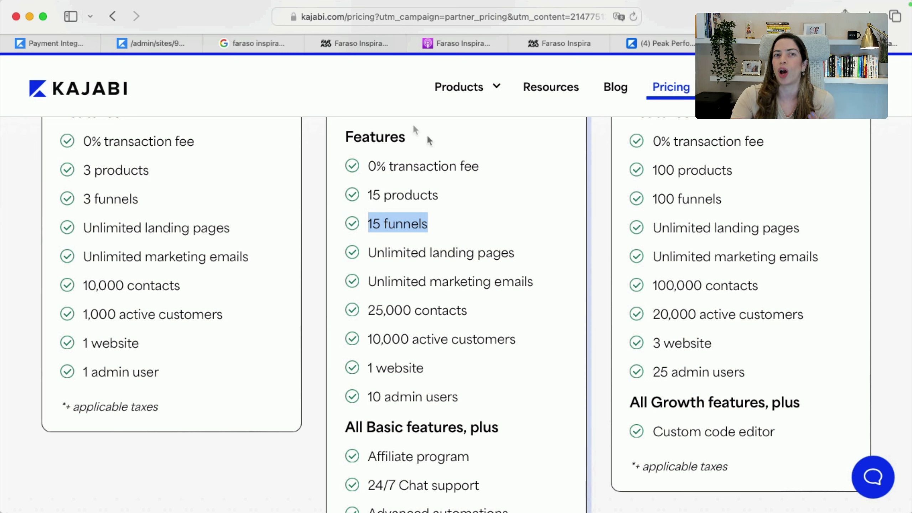
left_click(125, 47)
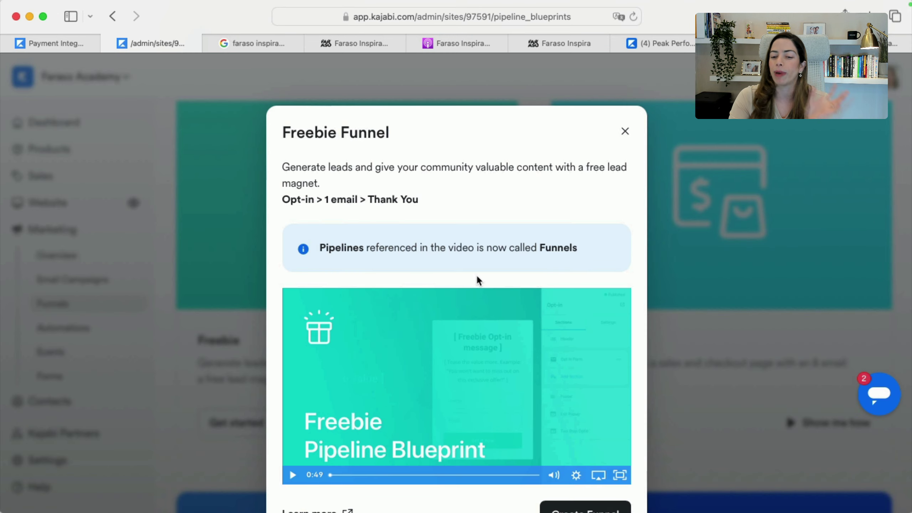
Close the Freebie Funnel overview and scroll down the funnel blueprints list
left_click(625, 131)
scroll(469, 394, "down", 2)
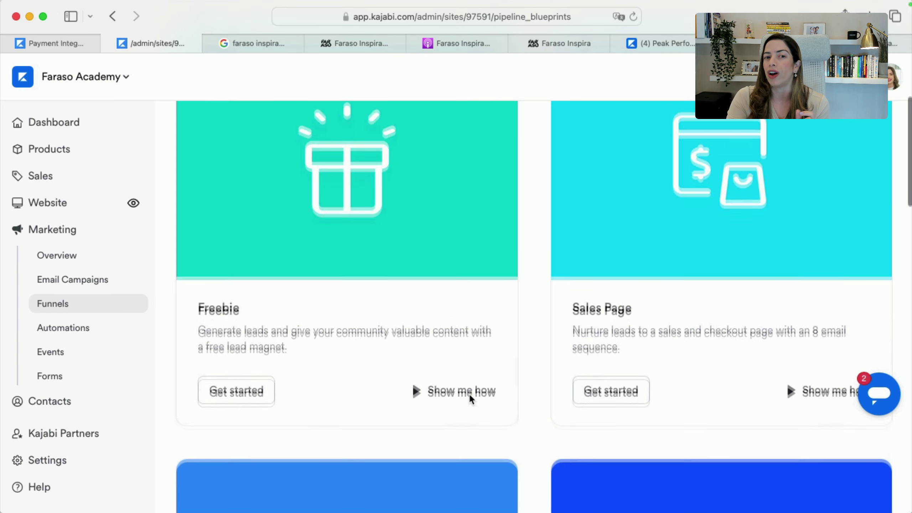
scroll(469, 392, "down", 2)
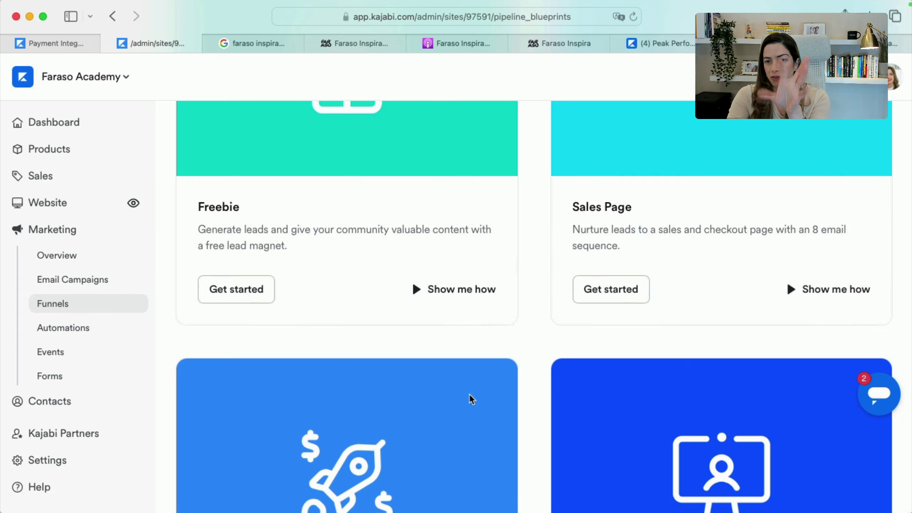
scroll(469, 393, "down", 20)
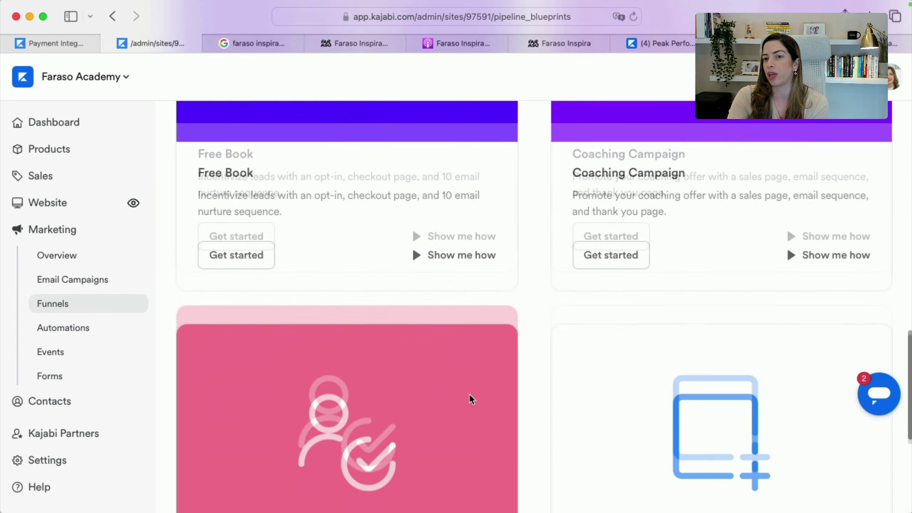
scroll(468, 393, "down", 10)
scroll(542, 449, "down", 8)
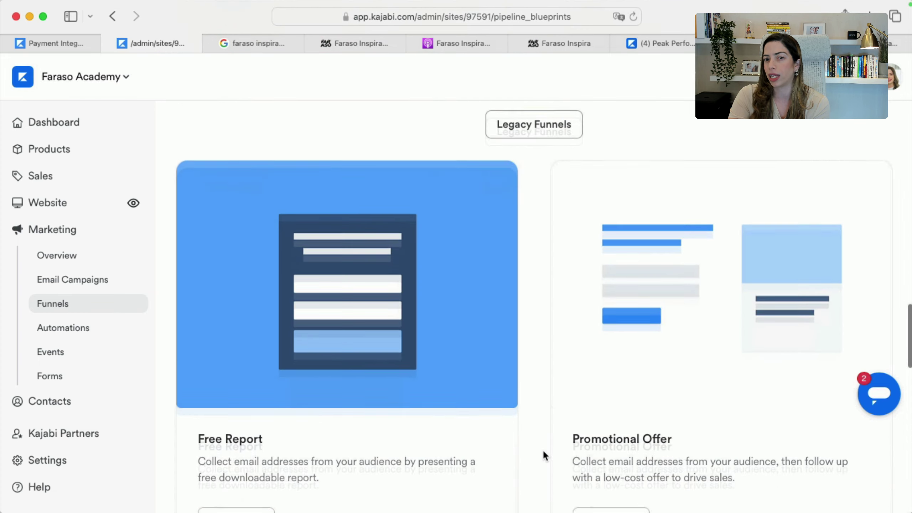
scroll(542, 449, "down", 15)
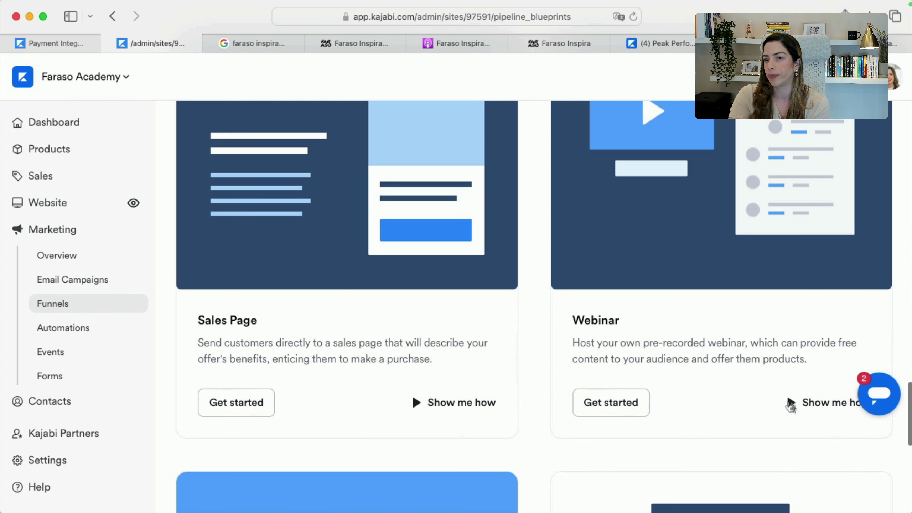
View the Webinar Funnel overview, from email capture to offer checkout, then close it
left_click(790, 404)
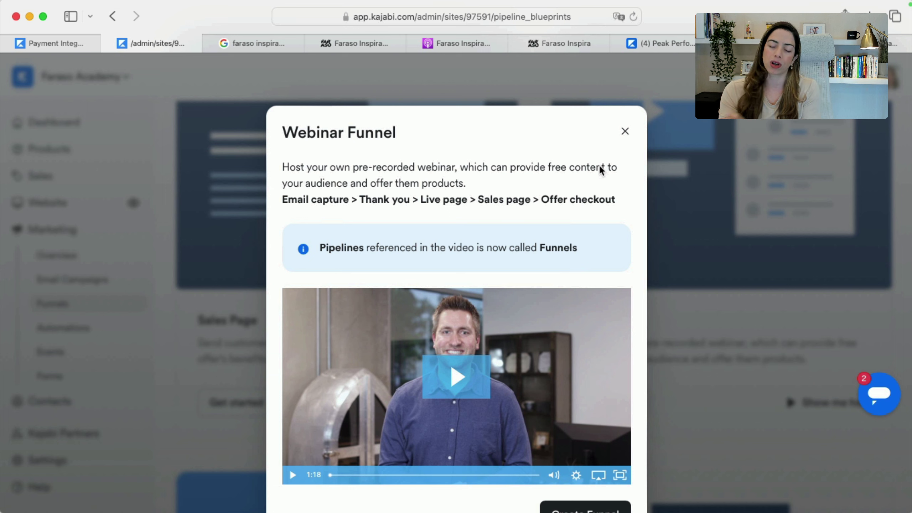
left_click(625, 132)
key("super+Tab")
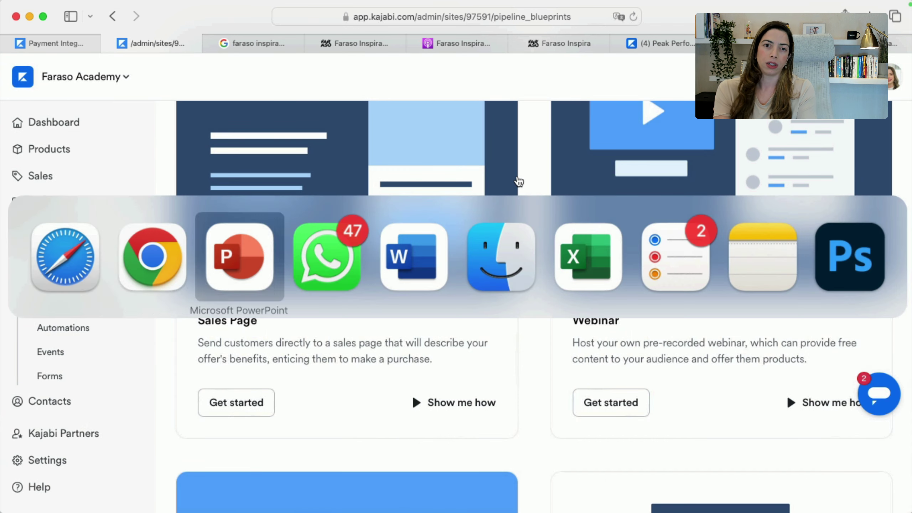
Advance the slideshow to the Manage contacts slide, then open Kajabi's Contacts list of 9109 contacts
key("Right")
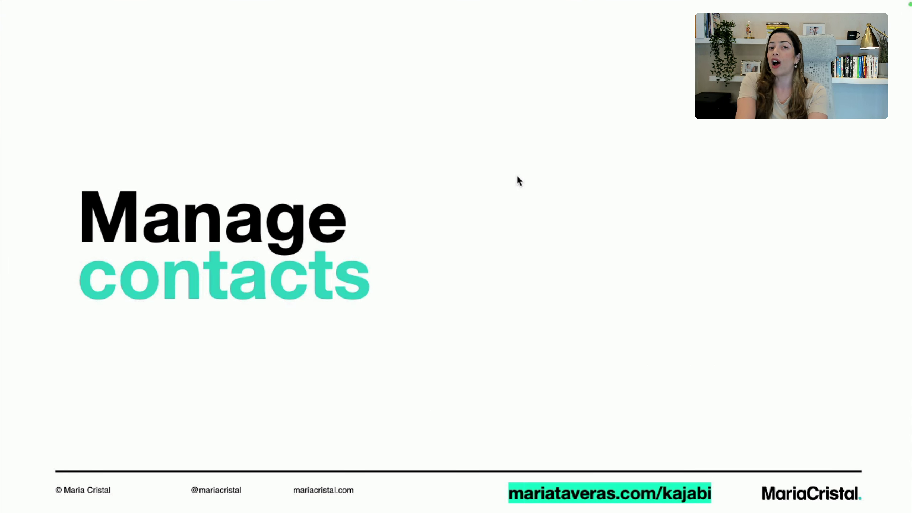
key("super+Tab")
key("super+Tab")
key("super+Tab")
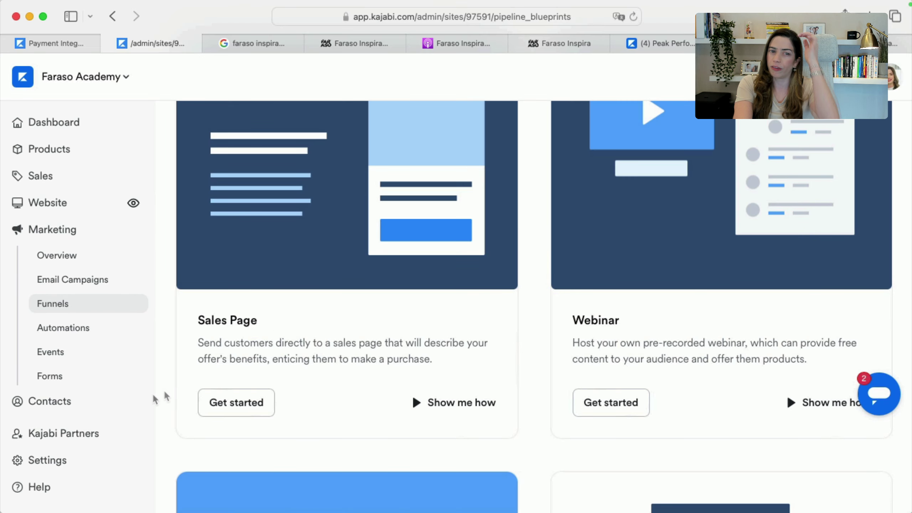
left_click(88, 399)
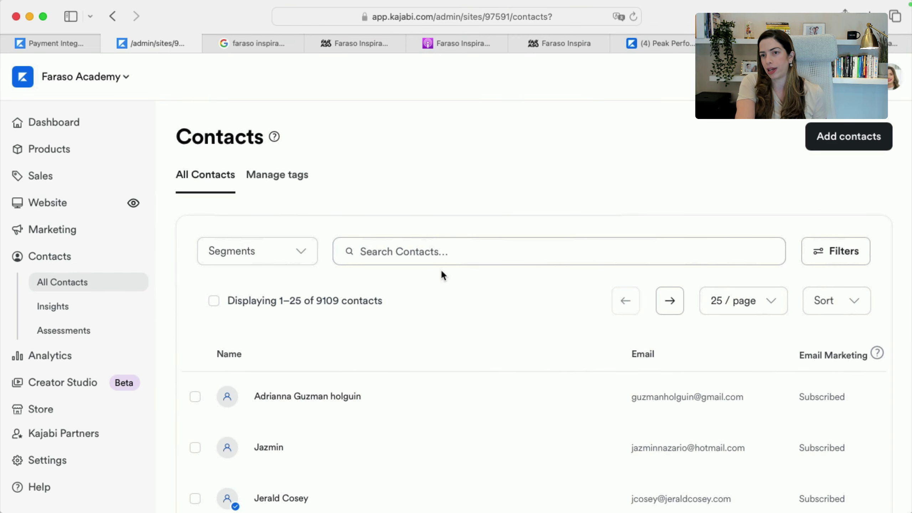
Search the contacts for a customer by name and open their full profile page
left_click(419, 256)
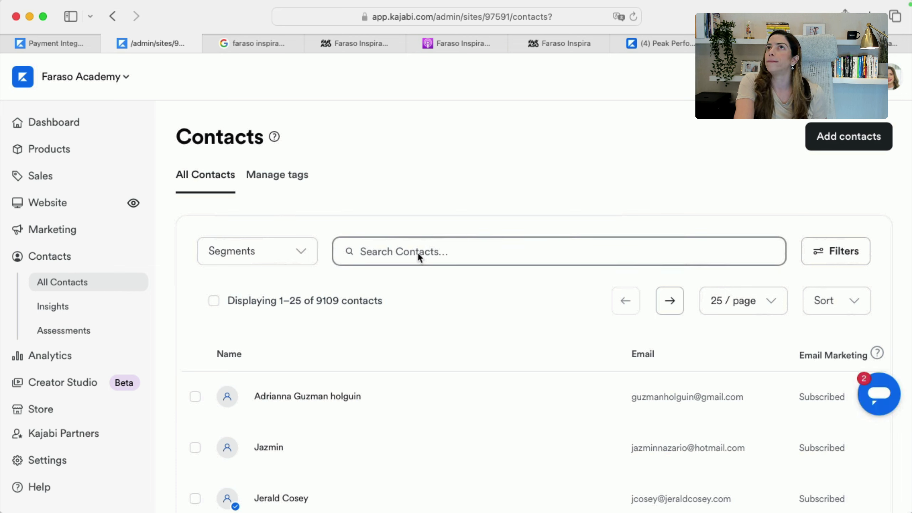
left_click(417, 251)
type("s")
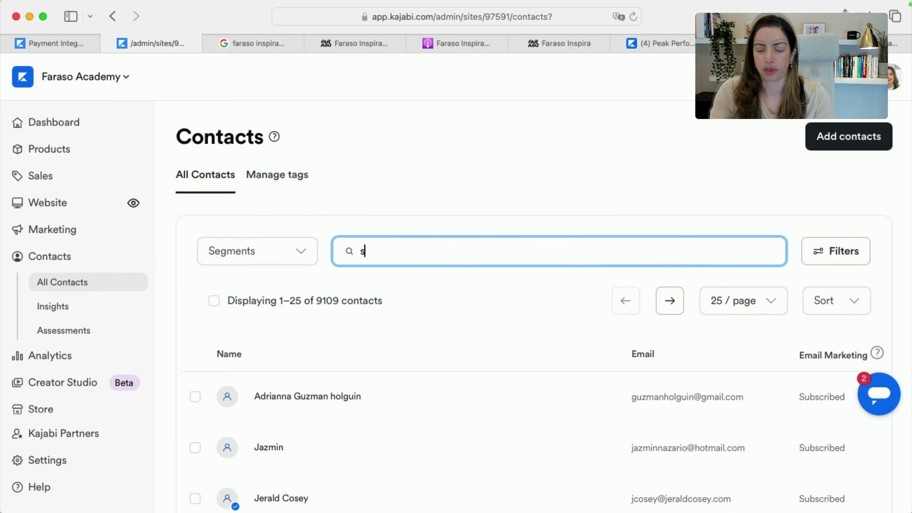
type("karlet")
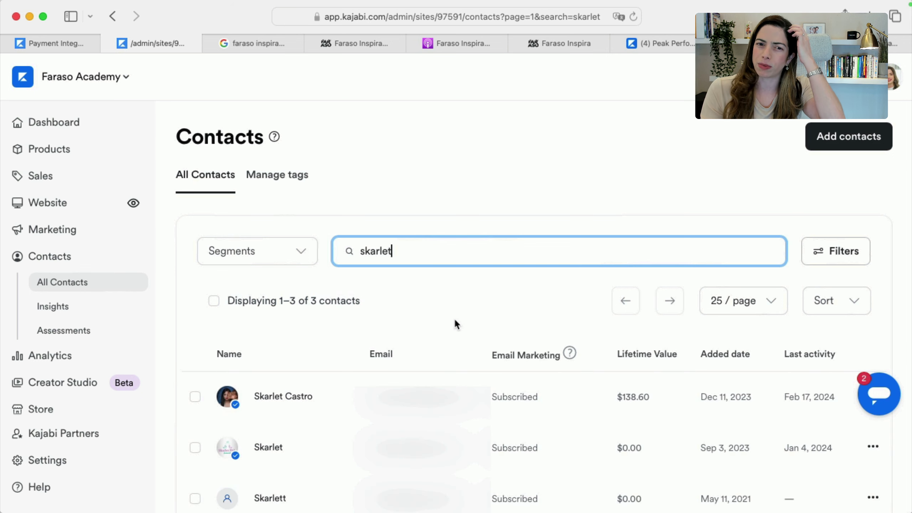
left_click(285, 396)
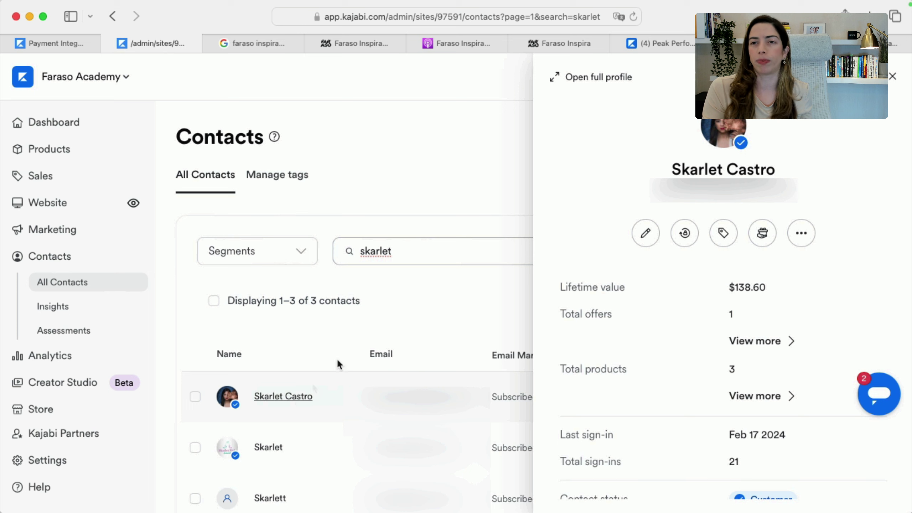
left_click(581, 76)
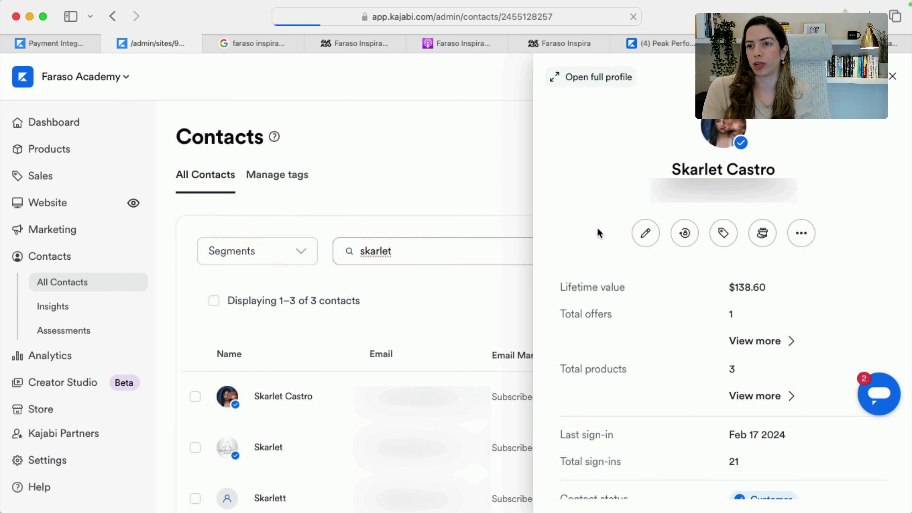
Review the contact's purchase count and $138.60 USD net revenue in the Lifecycle timeline
scroll(322, 376, "down", 3)
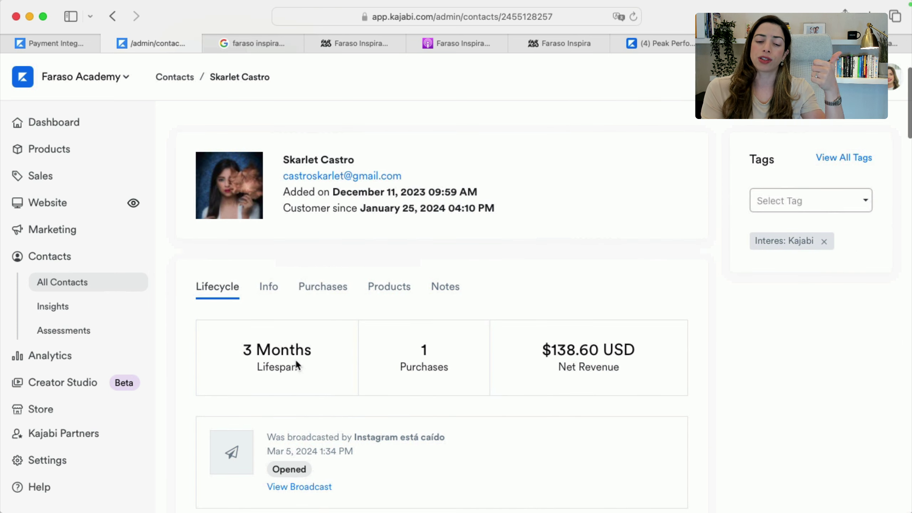
left_click_drag(427, 358, 417, 352)
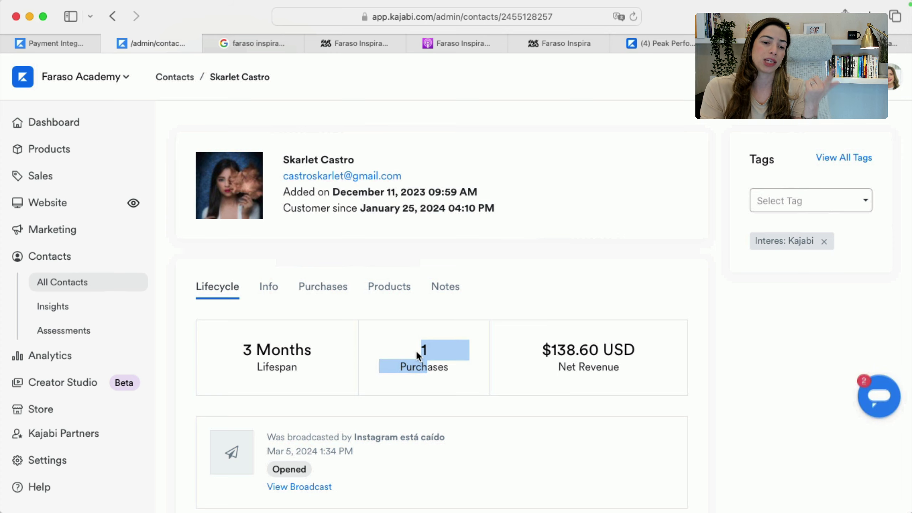
left_click_drag(632, 360, 534, 346)
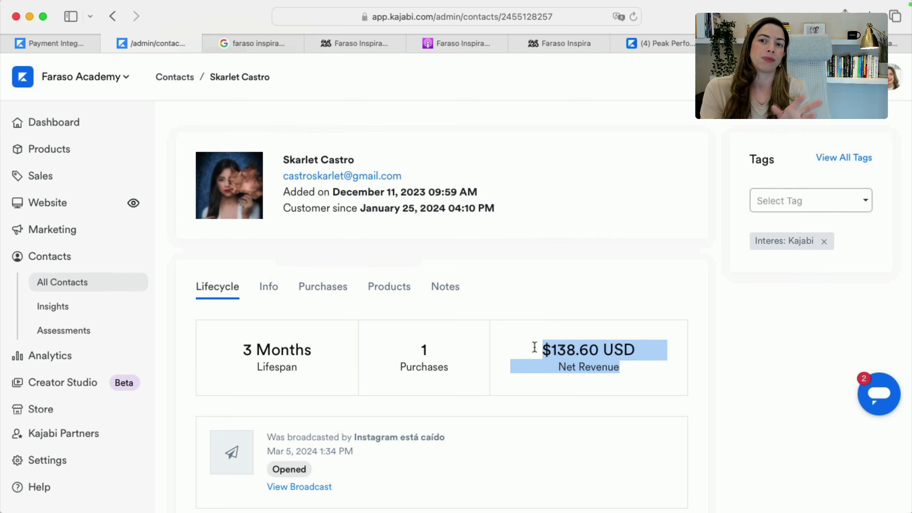
scroll(391, 435, "down", 15)
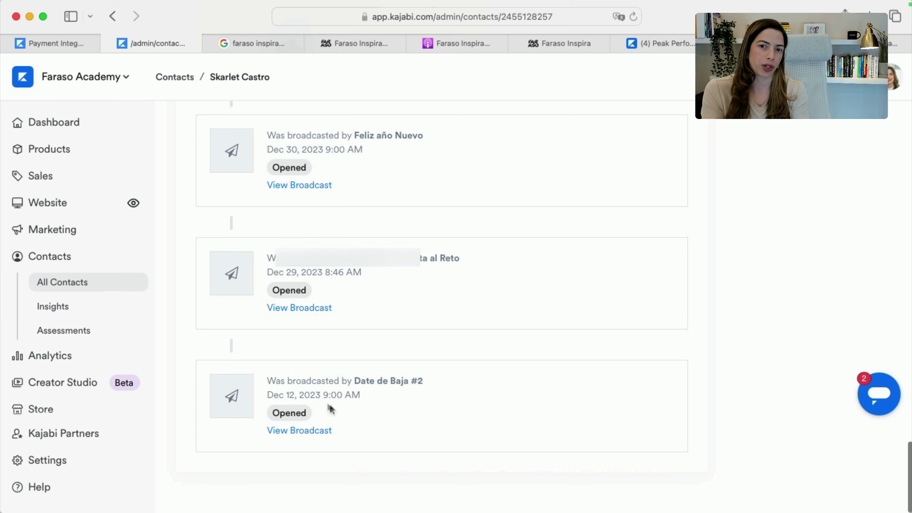
scroll(343, 383, "up", 3)
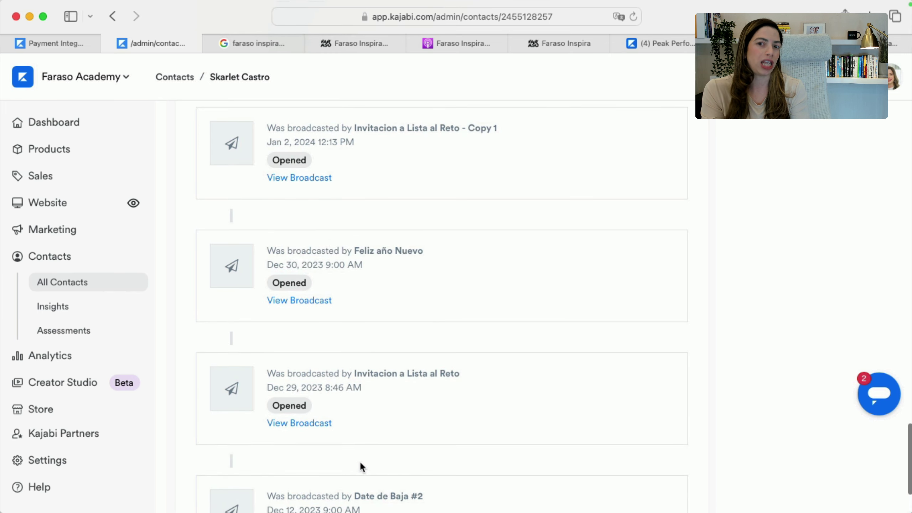
scroll(360, 464, "up", 10)
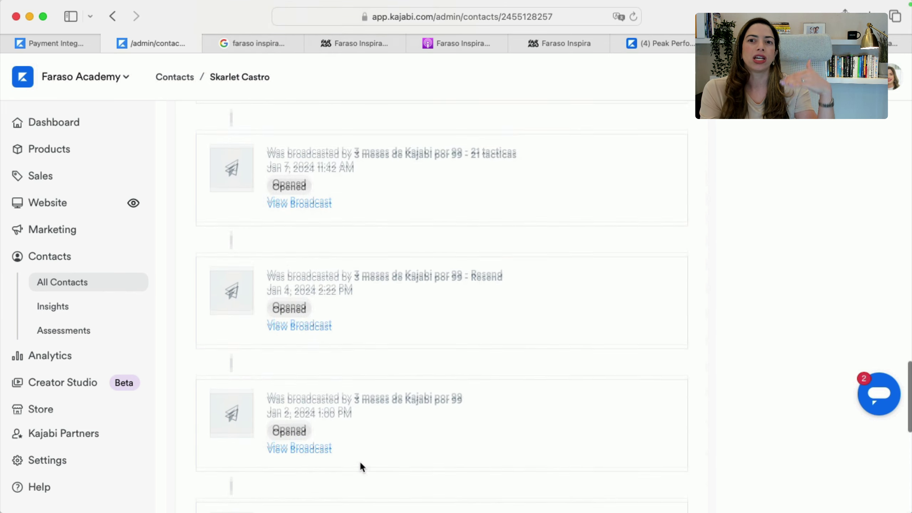
scroll(359, 460, "up", 12)
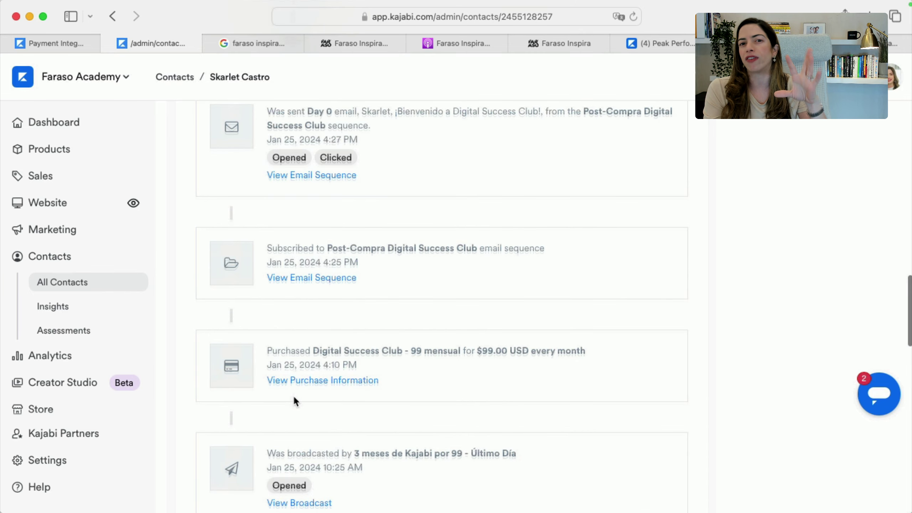
scroll(294, 399, "up", 15)
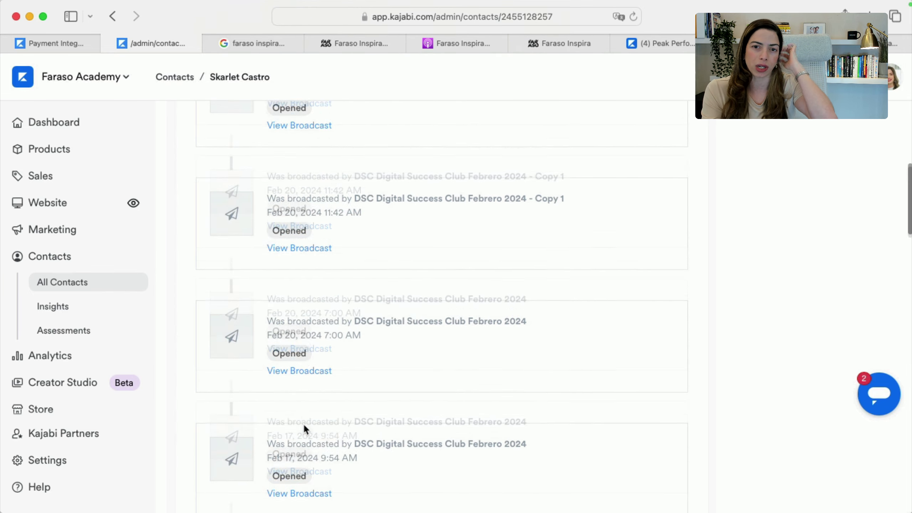
scroll(303, 423, "up", 10)
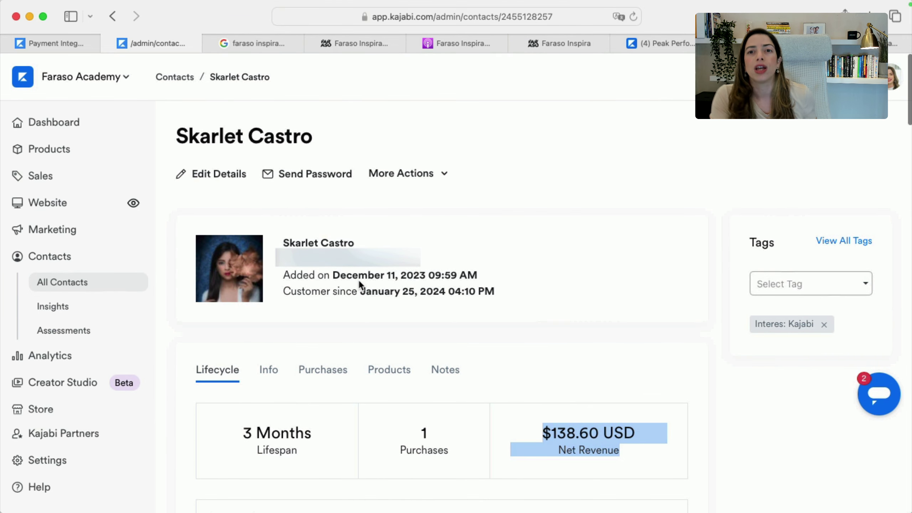
Look through the contact's More Actions menu, then close it
left_click(410, 179)
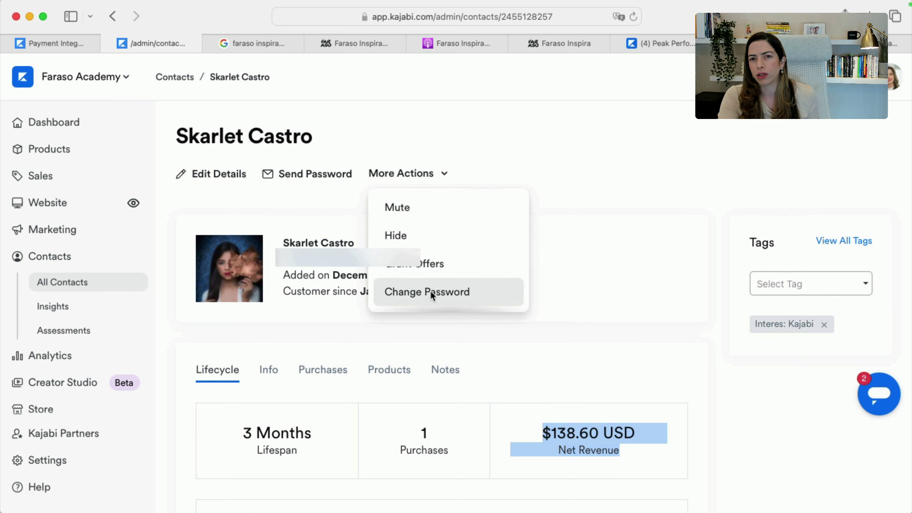
scroll(430, 291, "down", 1)
scroll(422, 280, "up", 1)
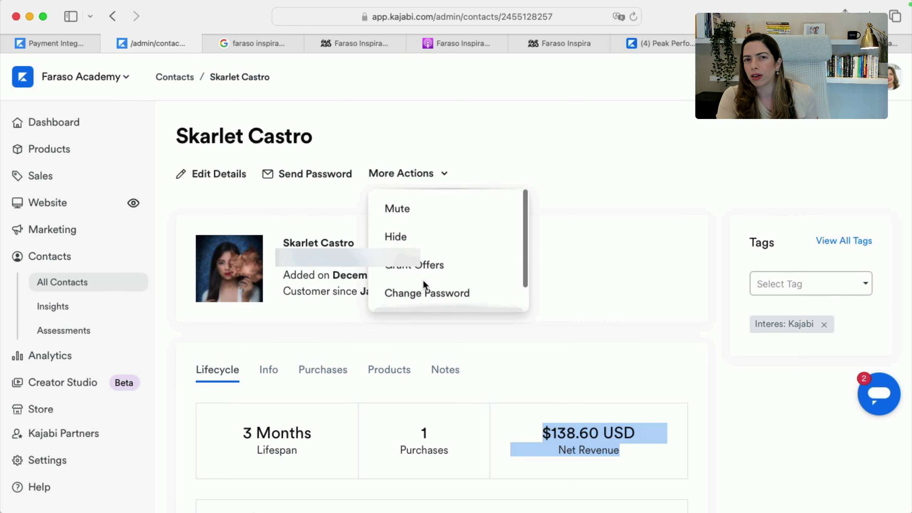
left_click(315, 156)
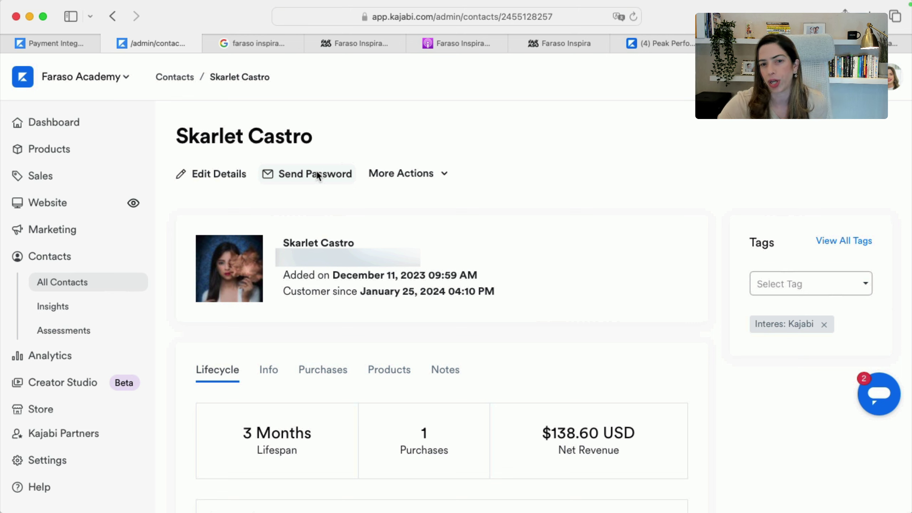
Check the contact's Info and Purchases tabs and open the Digital Success Club subscription's details
left_click(274, 372)
scroll(299, 440, "down", 5)
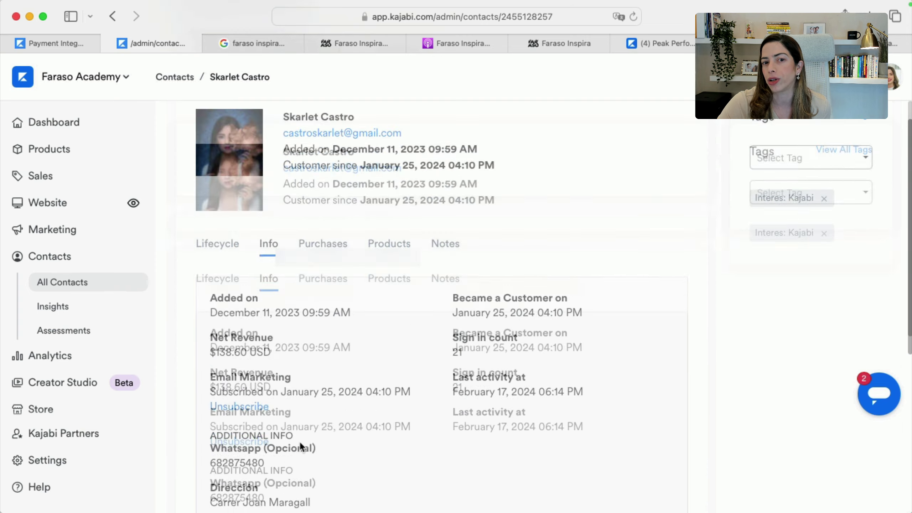
scroll(328, 402, "up", 5)
left_click(320, 372)
scroll(318, 370, "down", 3)
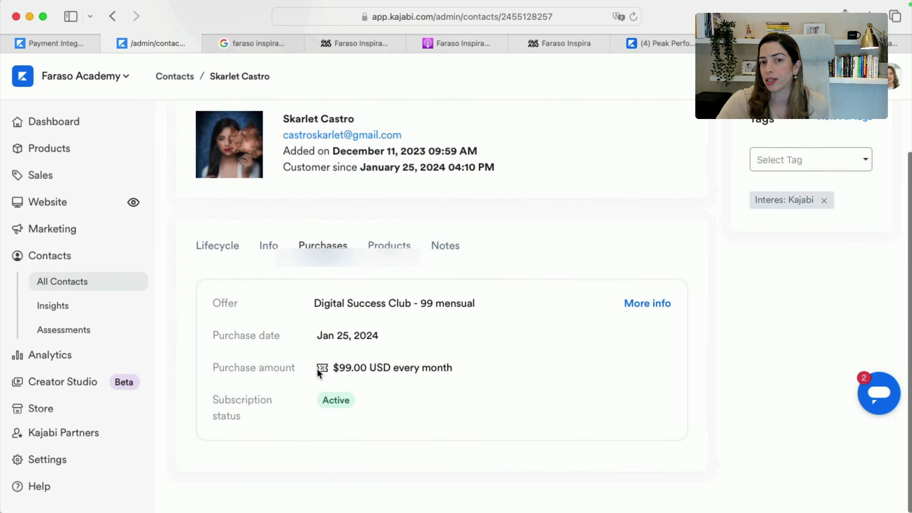
left_click(651, 311)
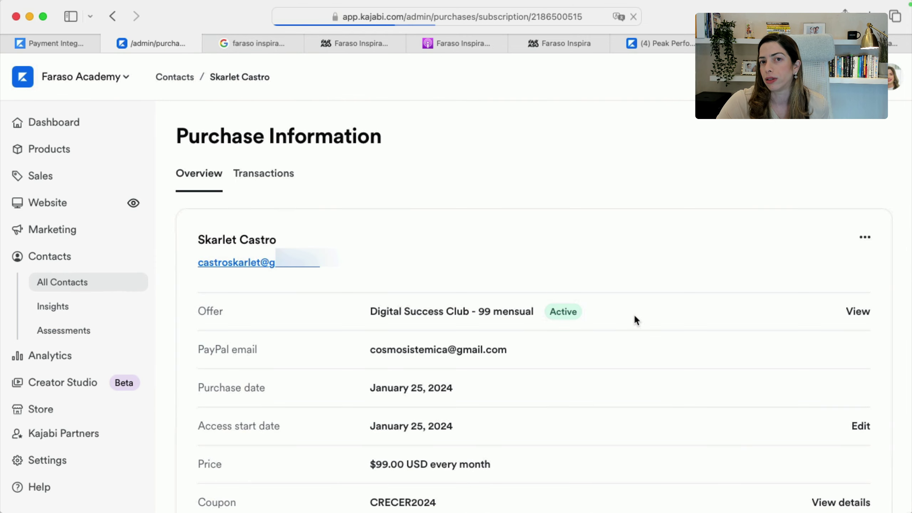
Scroll the Purchase Information page down to the products included in the Digital Success Club - 99 mensual offer
scroll(851, 172, "down", 4)
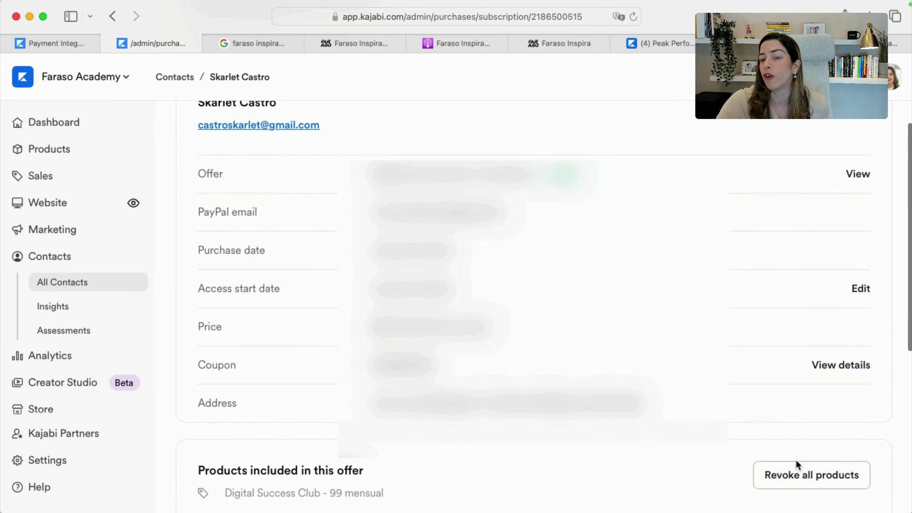
scroll(670, 467, "down", 3)
scroll(671, 467, "down", 3)
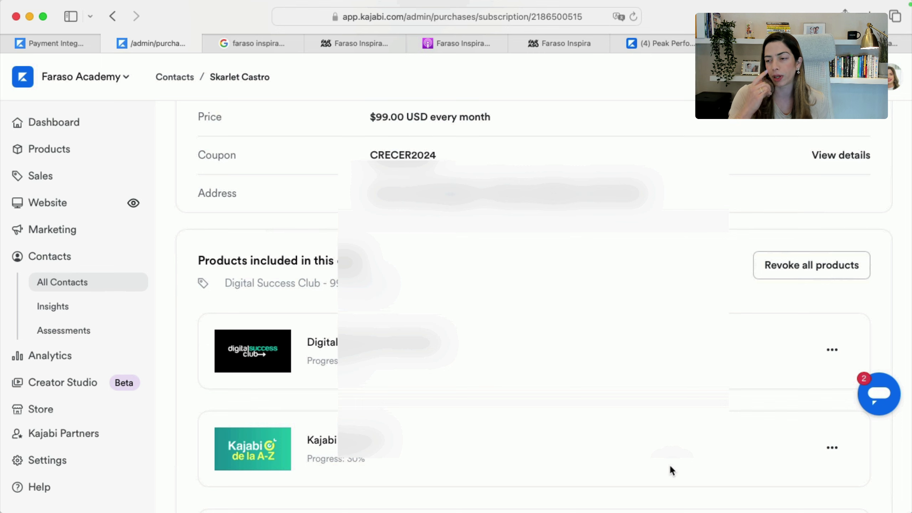
scroll(670, 467, "up", 10)
key("super+t")
type("www.farasoacademy.com/library")
key("Return")
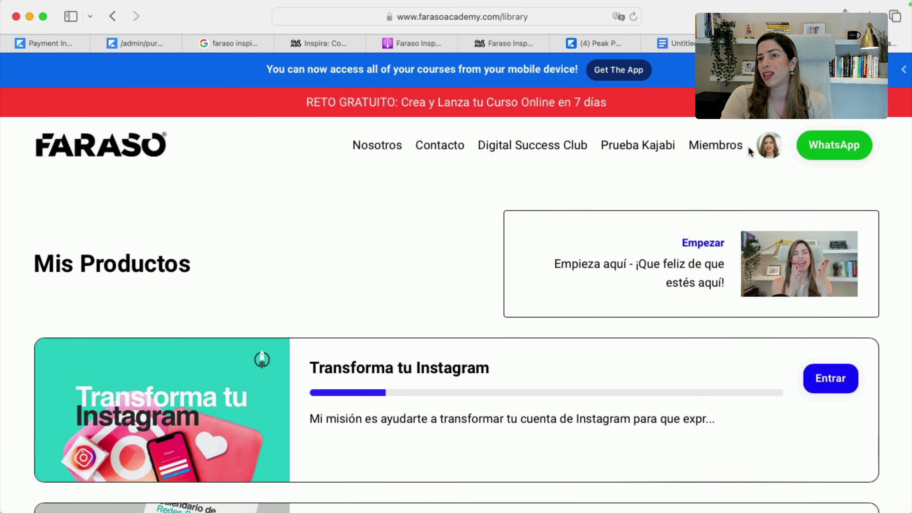
Choose Configuración from the avatar menu, sign in with the saved login, and reach account settings
left_click(769, 145)
left_click(788, 216)
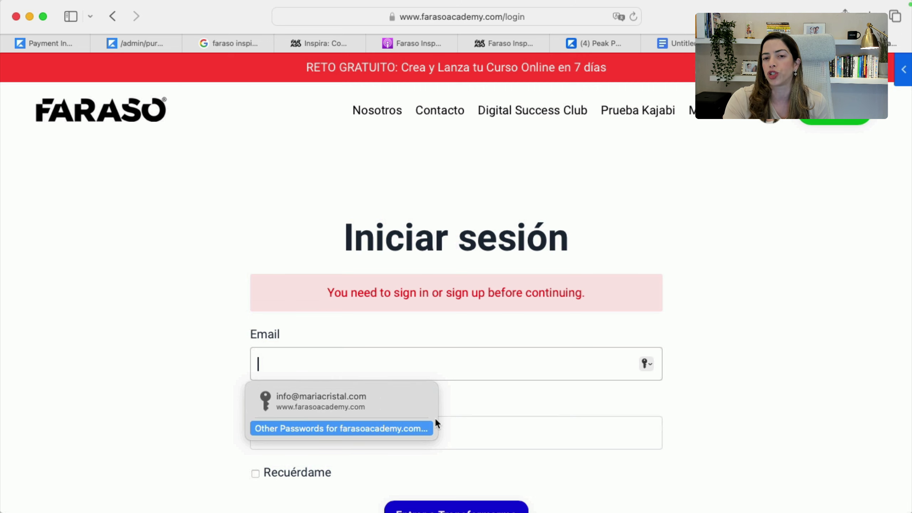
left_click(405, 403)
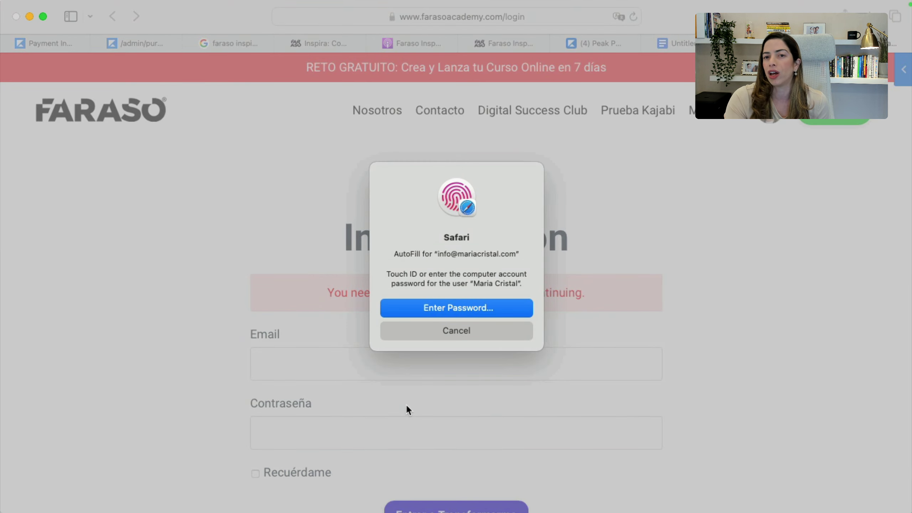
scroll(406, 404, "down", 3)
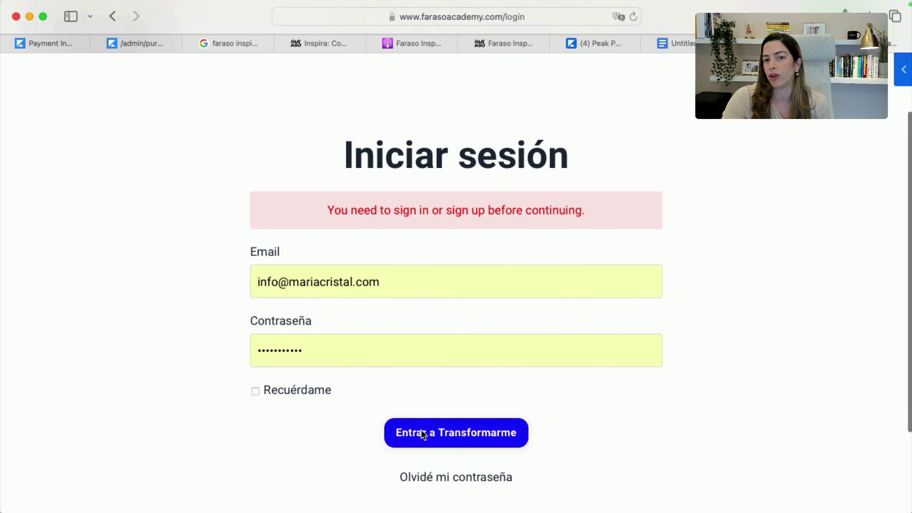
left_click(422, 432)
scroll(422, 432, "down", 8)
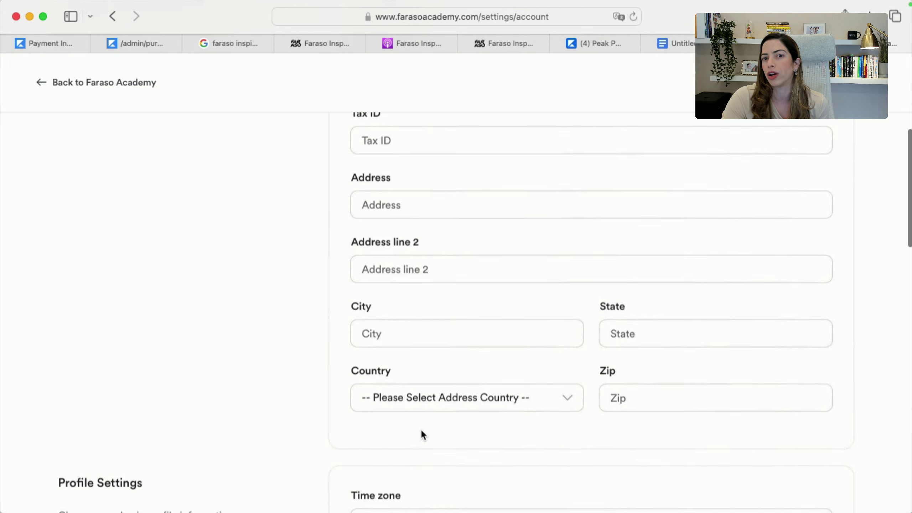
Check the member's empty Purchase History, then return to the admin Purchase Information page
scroll(419, 360, "up", 5)
scroll(419, 364, "down", 10)
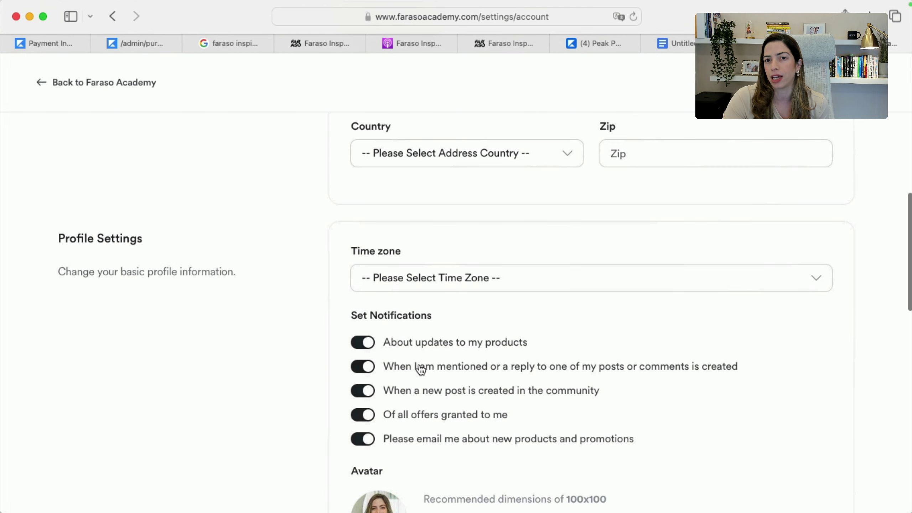
scroll(420, 368, "down", 4)
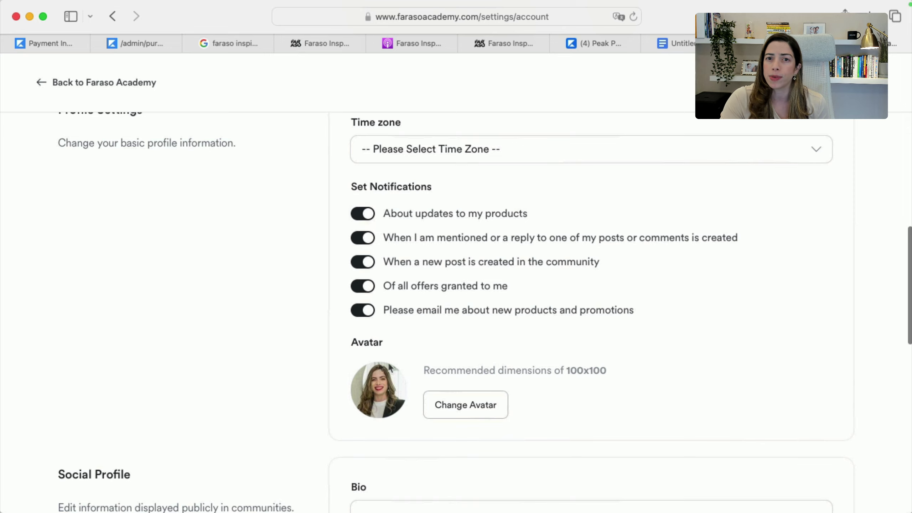
scroll(393, 323, "down", 10)
scroll(393, 323, "up", 20)
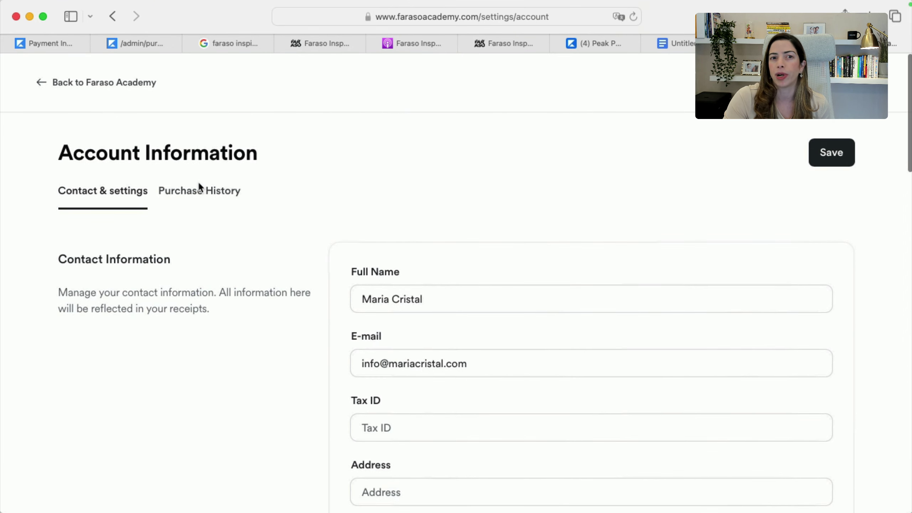
left_click(198, 194)
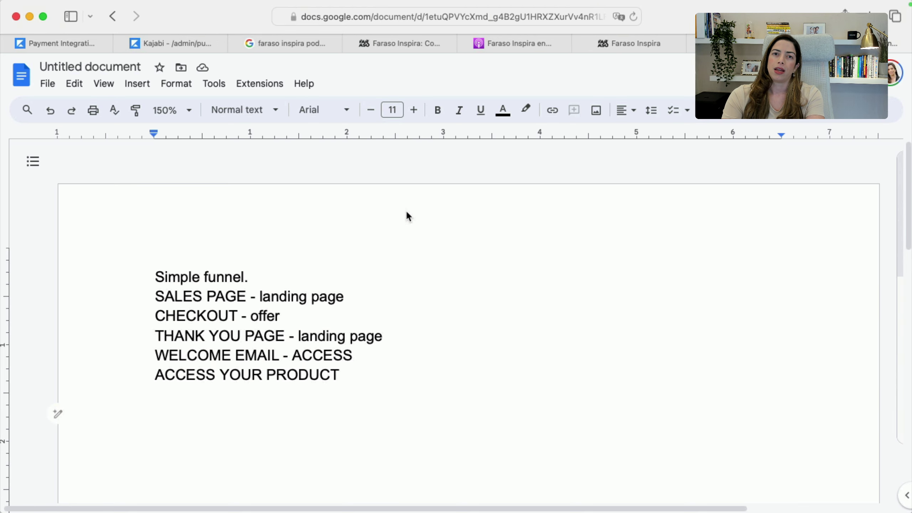
key("super+Tab")
key("super+Tab")
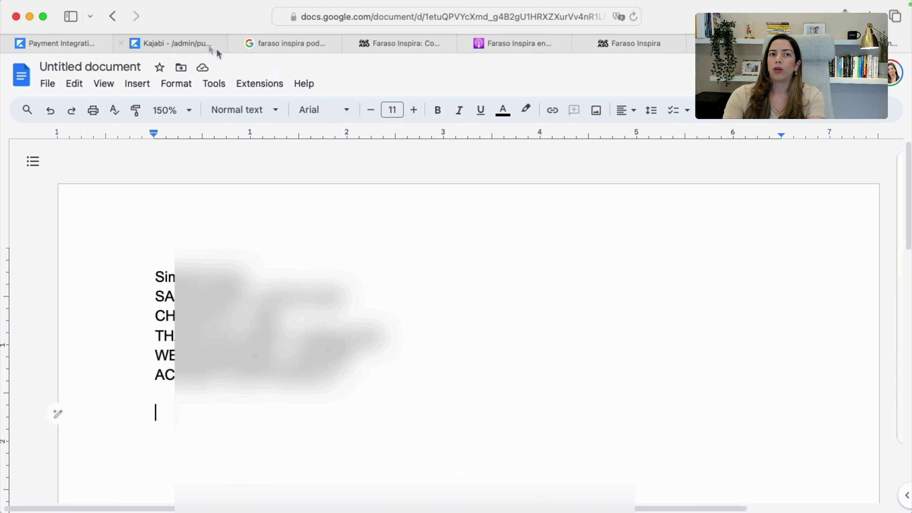
left_click(191, 40)
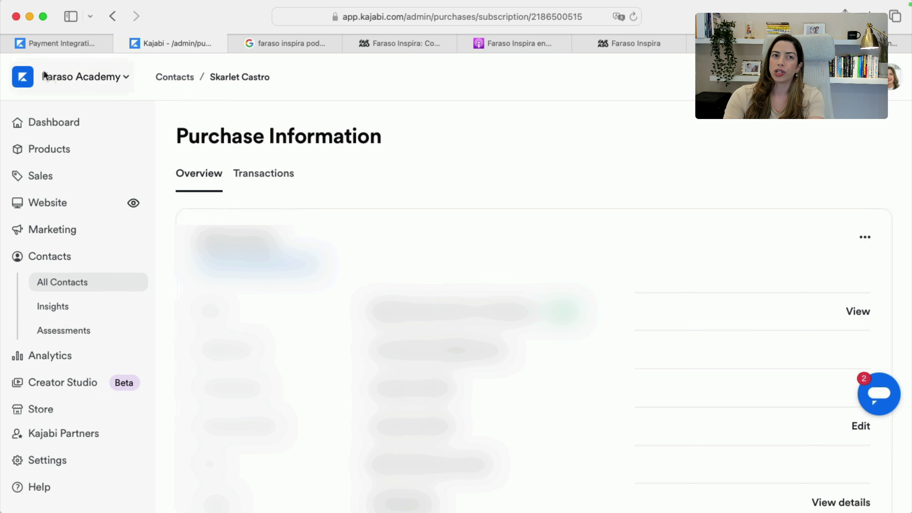
Open the Reto: Crea y Lanza tu Curso Online en 7 días course from Products and view its progress report
left_click(111, 17)
scroll(288, 174, "down", 3)
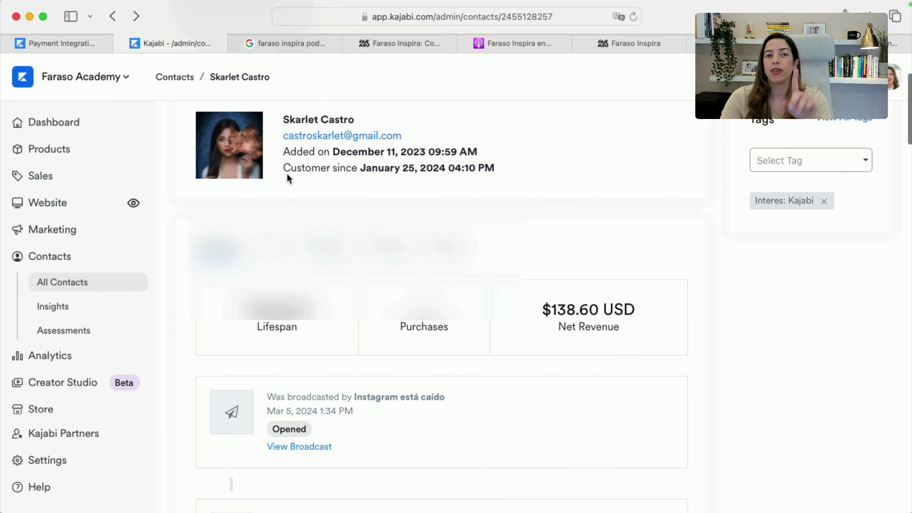
left_click(68, 150)
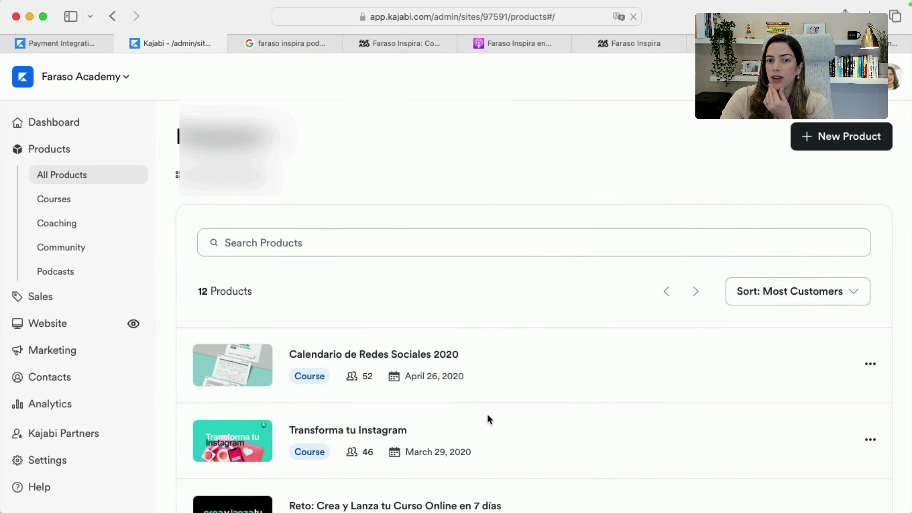
scroll(485, 409, "down", 5)
left_click(445, 309)
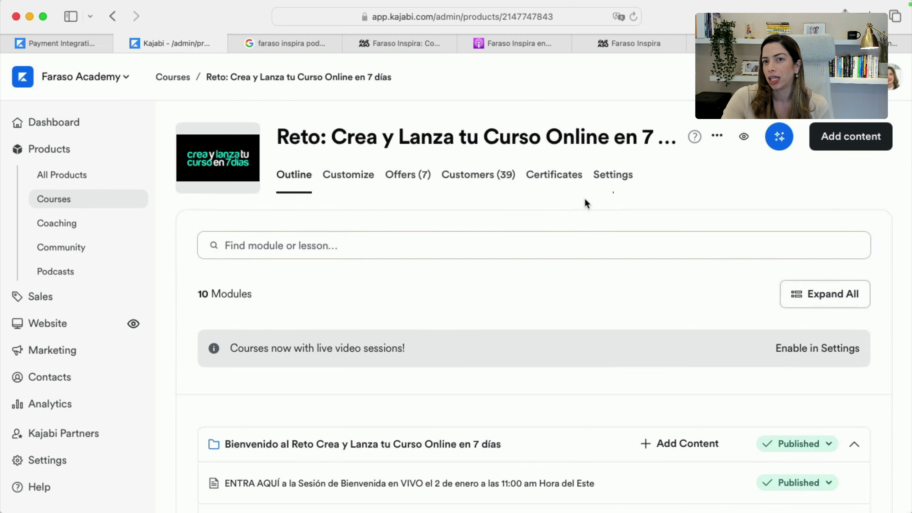
left_click(719, 136)
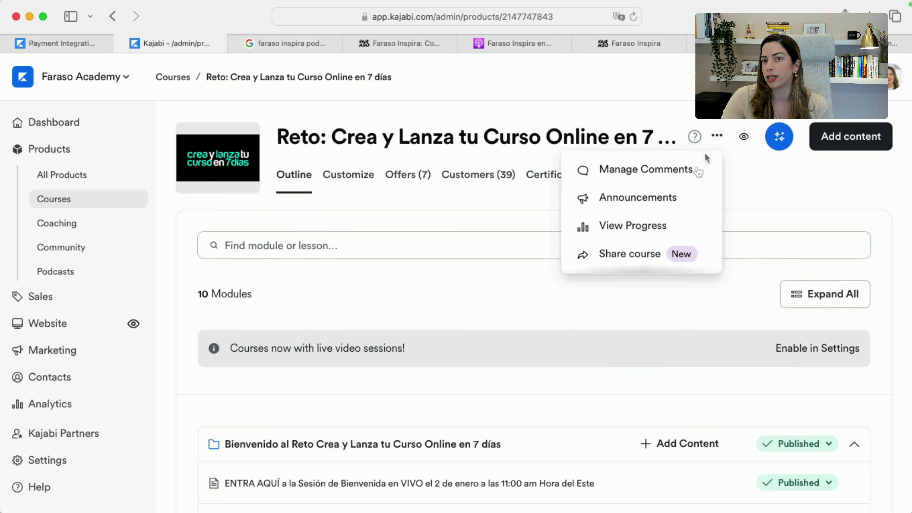
left_click(647, 225)
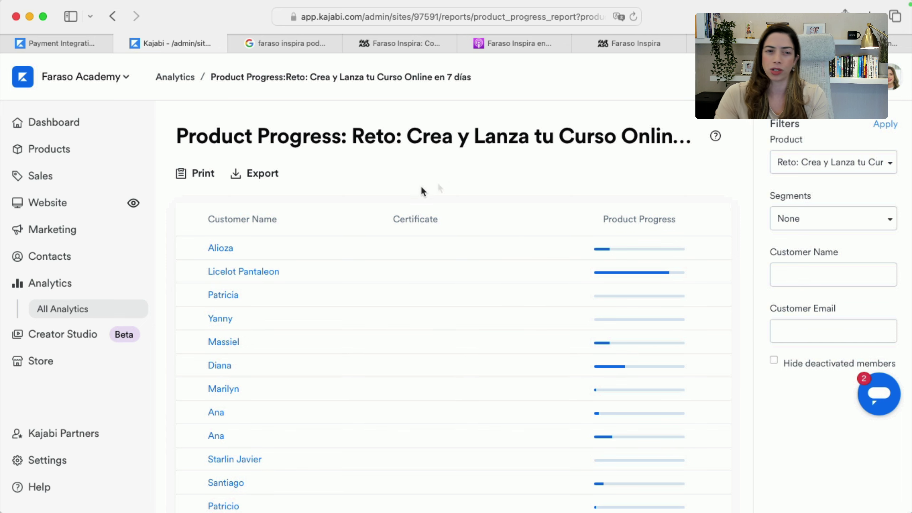
Advance the slideshow to the Assess with Quizzes slide and return to the course progress report
key("super+Tab")
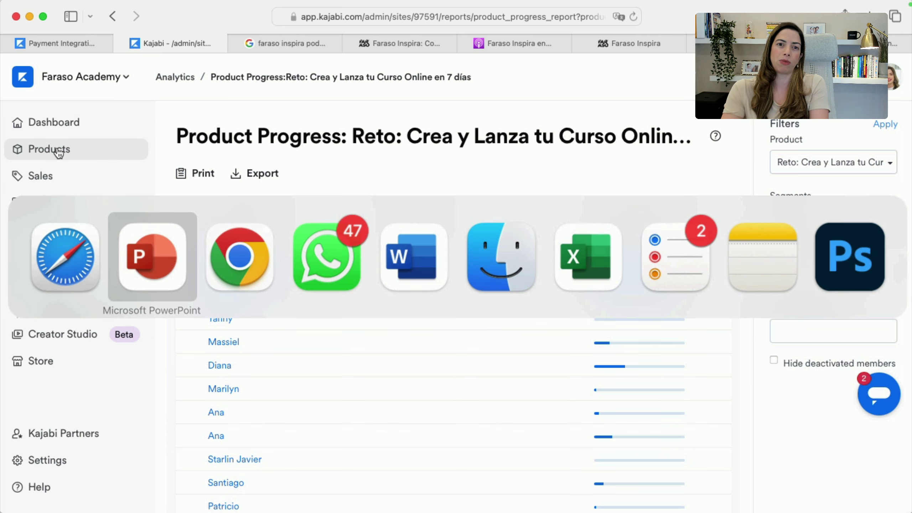
key("Right")
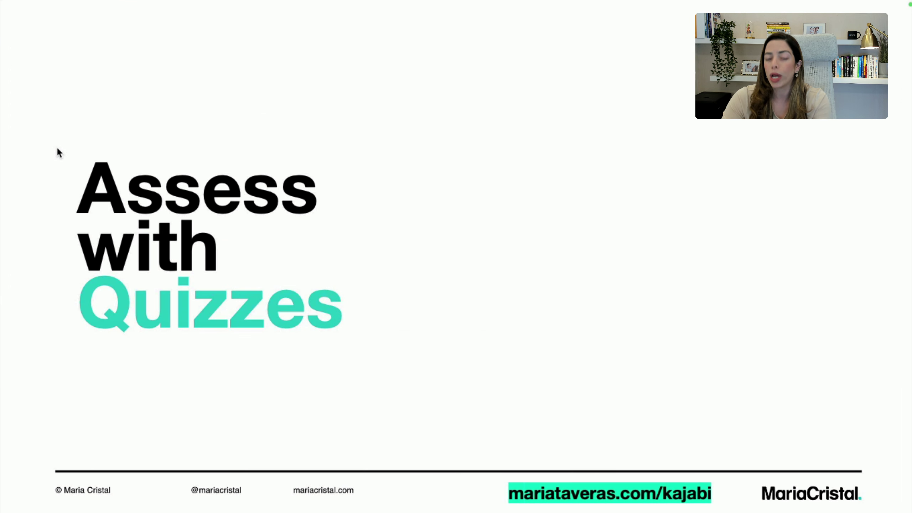
key("super+Tab")
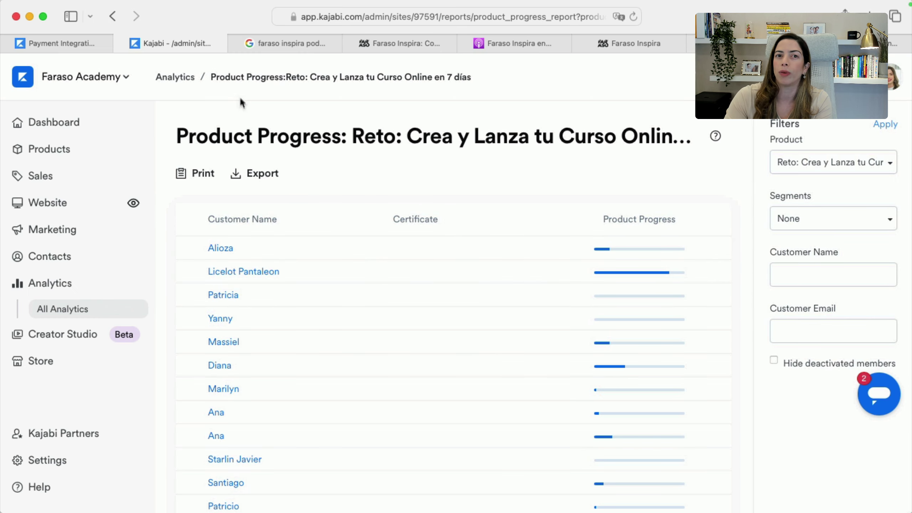
Add a new quiz to the Reto course from its outline
left_click(113, 16)
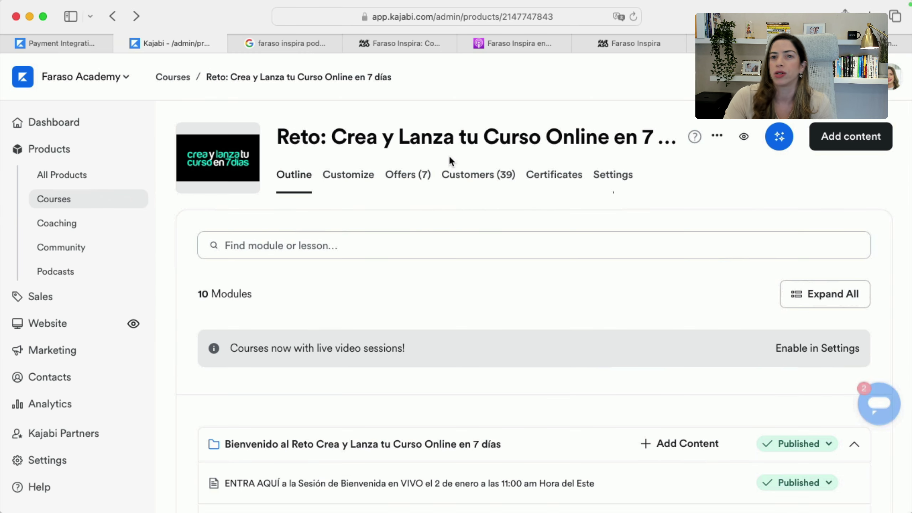
left_click(841, 143)
left_click(792, 261)
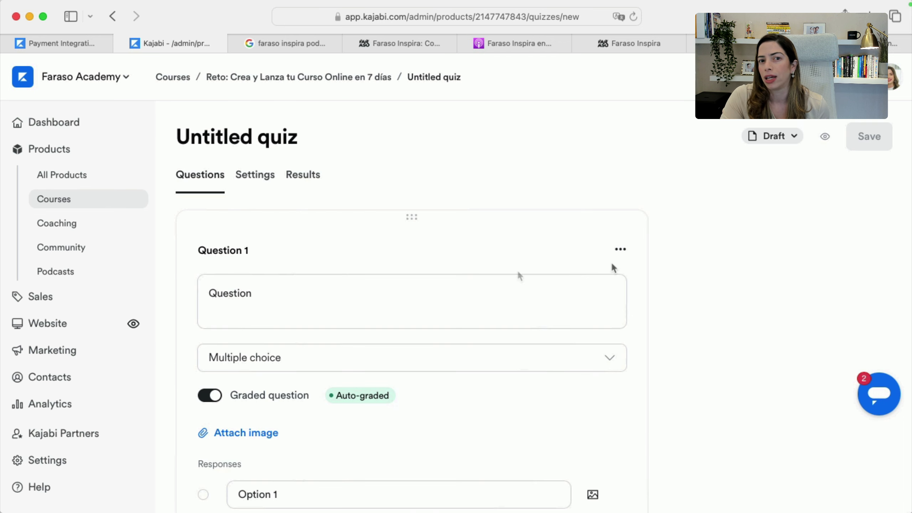
Browse the question types keeping Multiple choice, then view the quiz's Results and Settings pages
left_click(316, 369)
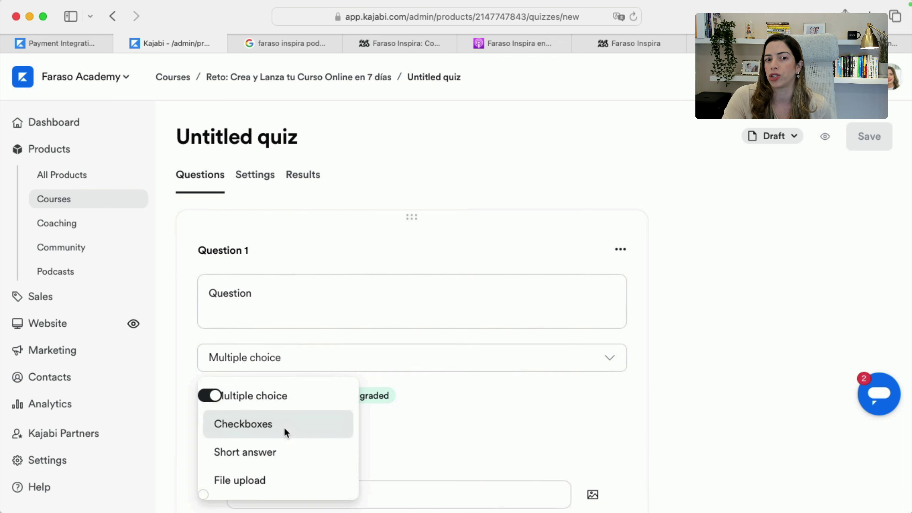
scroll(284, 458, "down", 2)
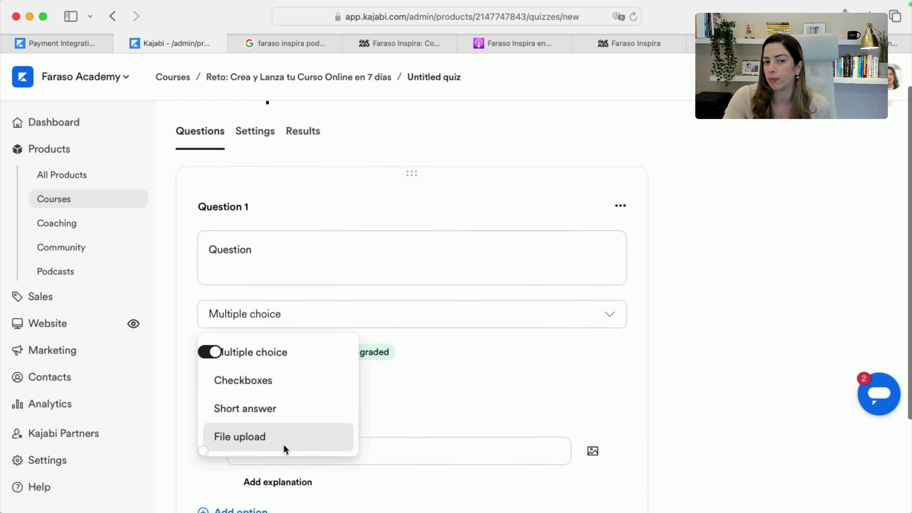
left_click(448, 384)
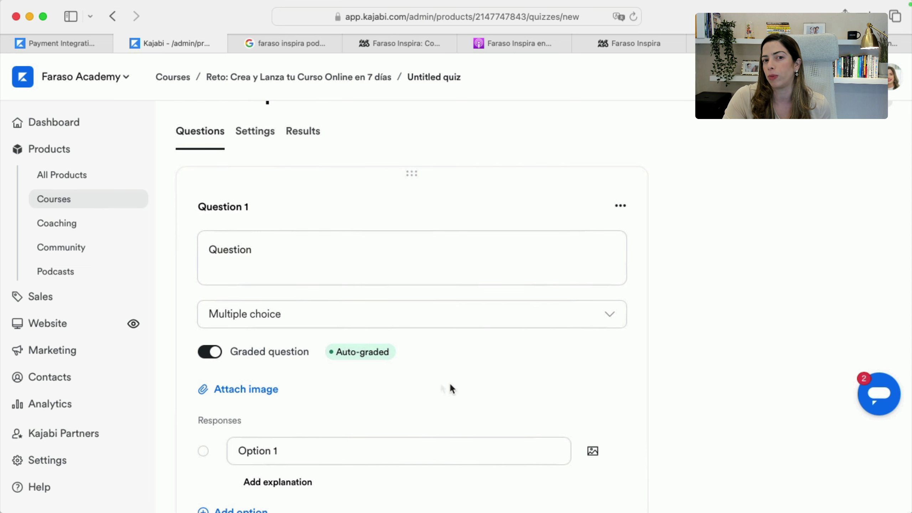
scroll(316, 382, "down", 1)
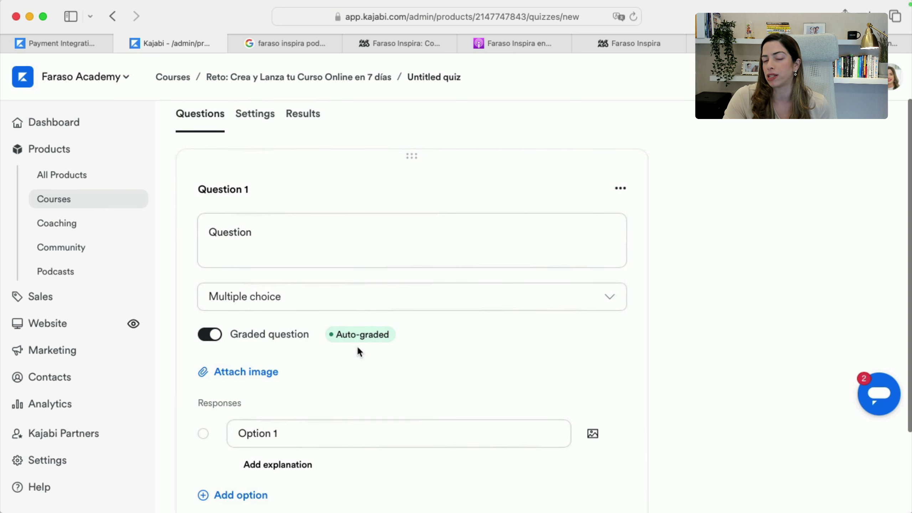
scroll(405, 380, "down", 4)
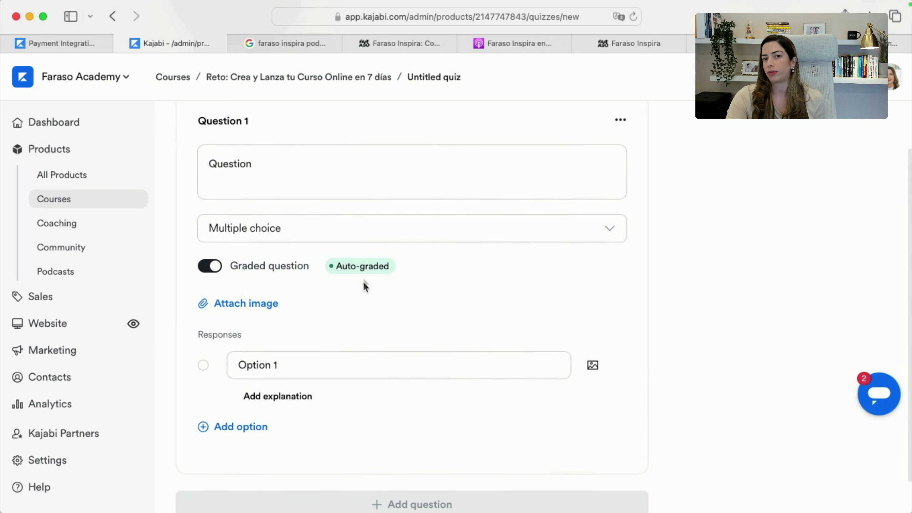
scroll(318, 319, "up", 7)
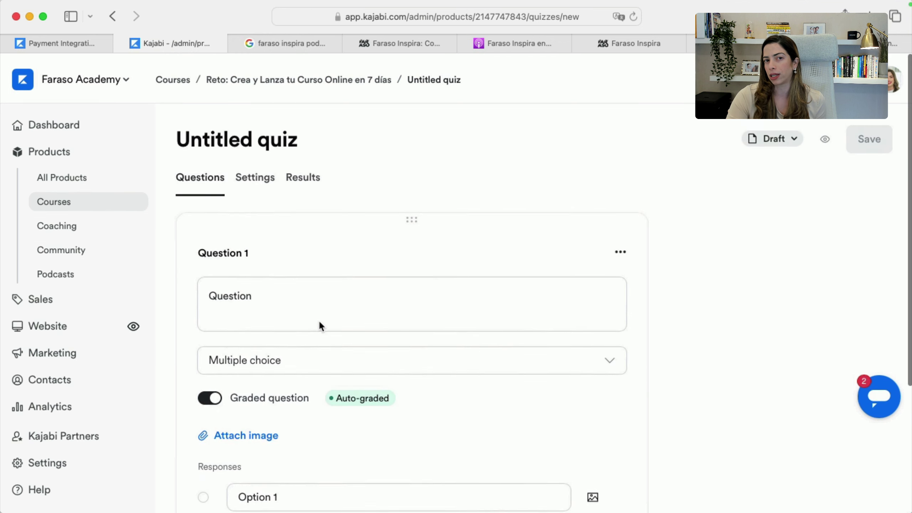
left_click(295, 176)
left_click(260, 175)
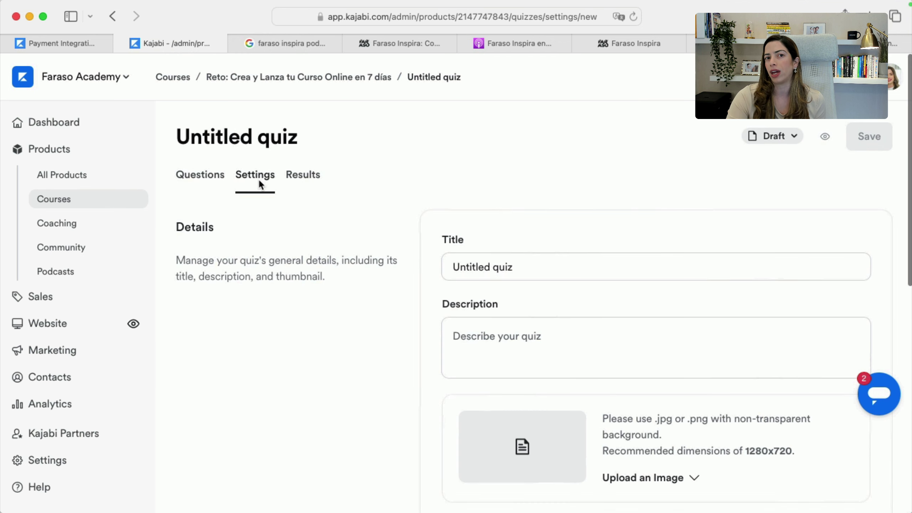
Switch off the Untitled quiz's 70% passing grade requirement in Grading settings
scroll(504, 286, "down", 10)
scroll(525, 327, "down", 3)
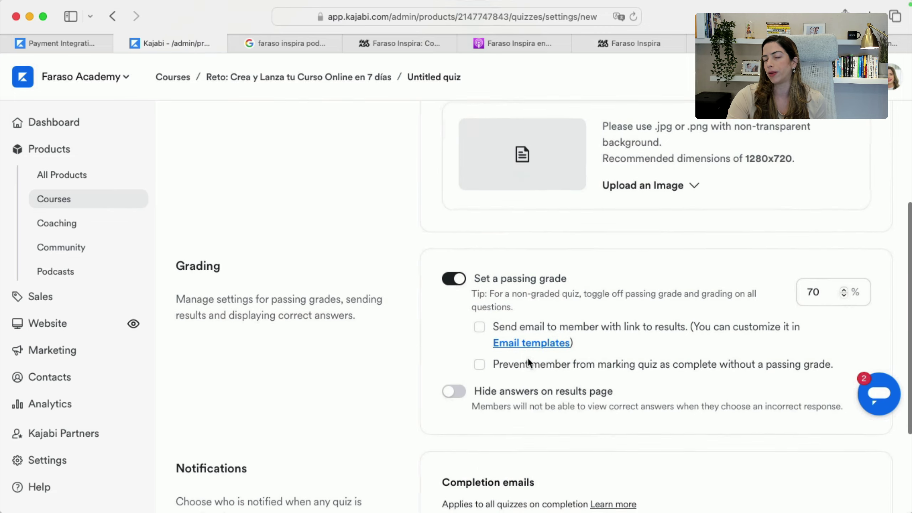
scroll(482, 322, "up", 8)
scroll(488, 301, "down", 7)
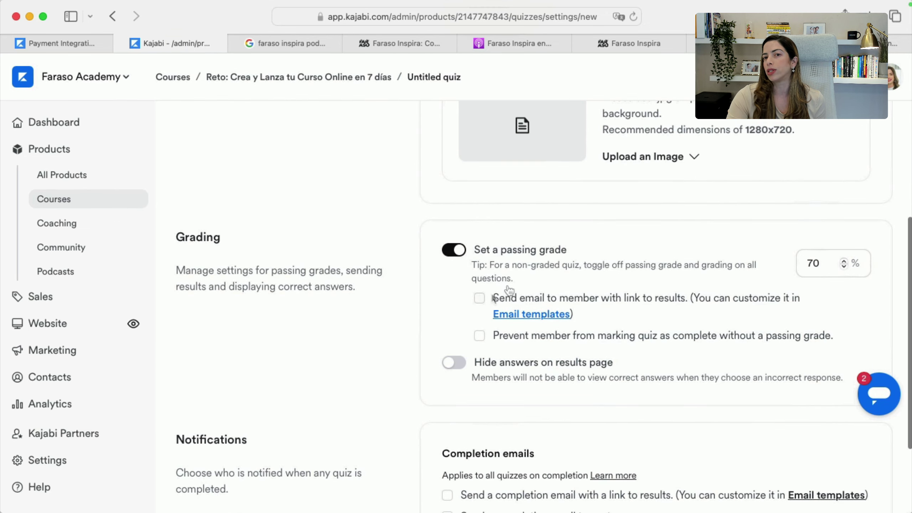
scroll(644, 314, "down", 3)
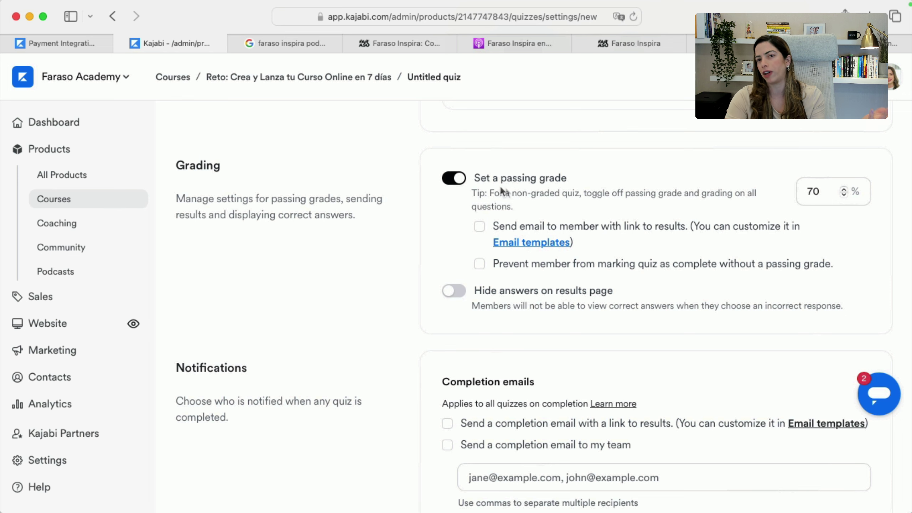
left_click(445, 178)
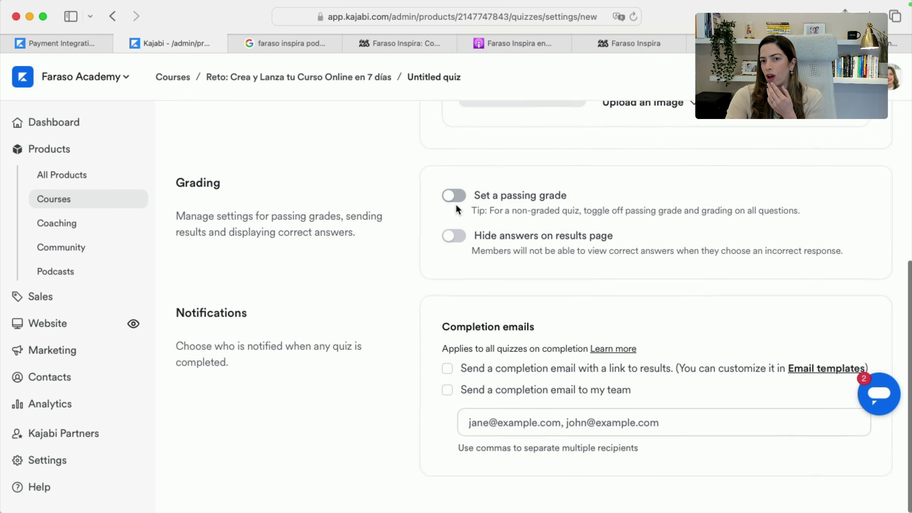
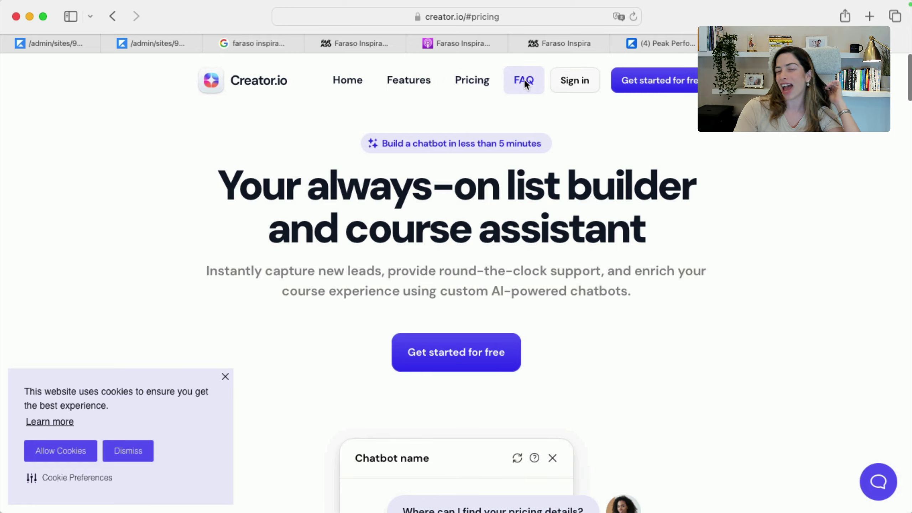
Jump to Creator.io's pricing and review the free Starter and $10/month Basic plans
scroll(492, 224, "down", 10)
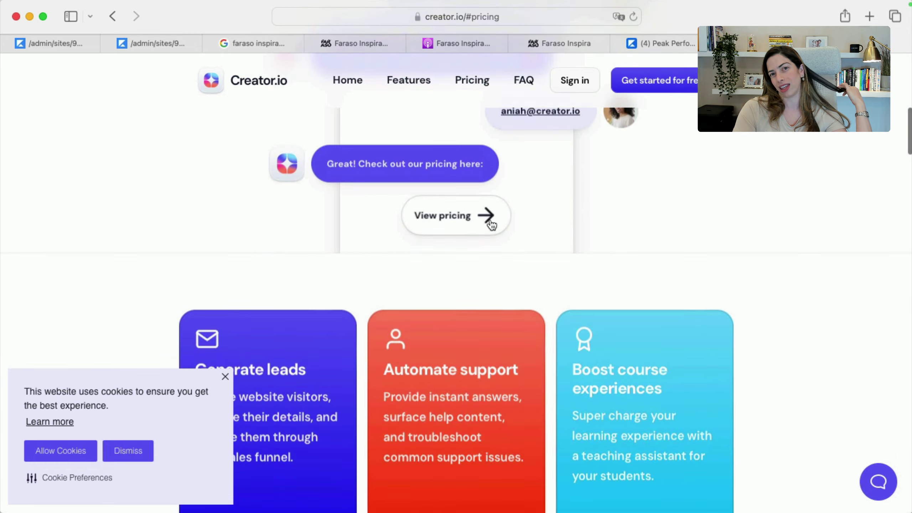
left_click(489, 220)
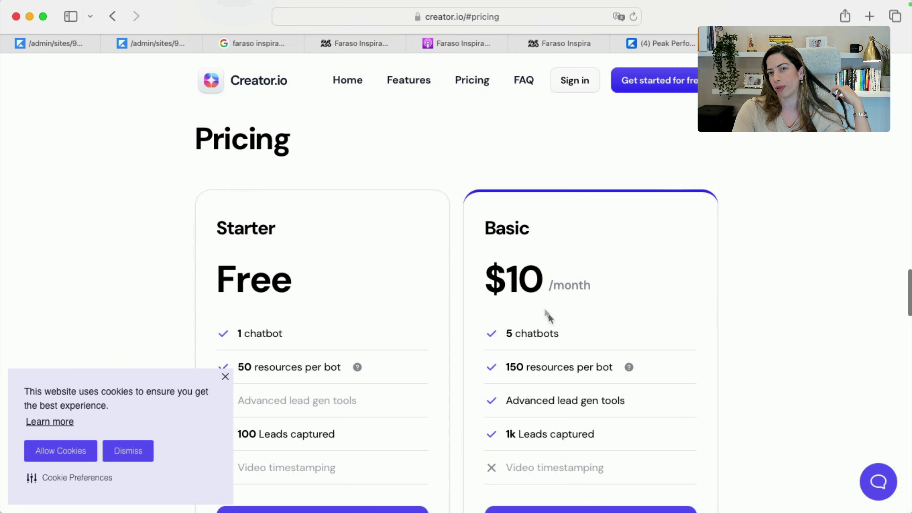
scroll(548, 315, "down", 3)
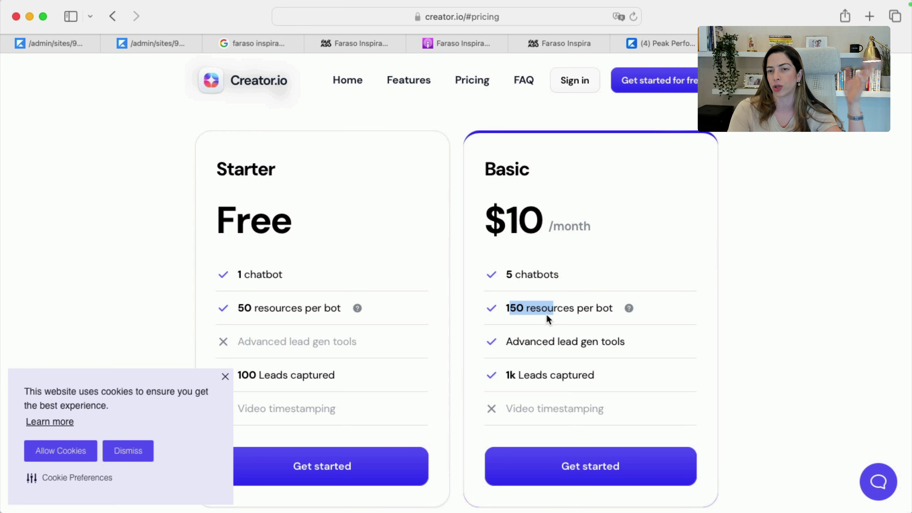
scroll(545, 374, "down", 2)
left_click_drag(510, 346, 603, 350)
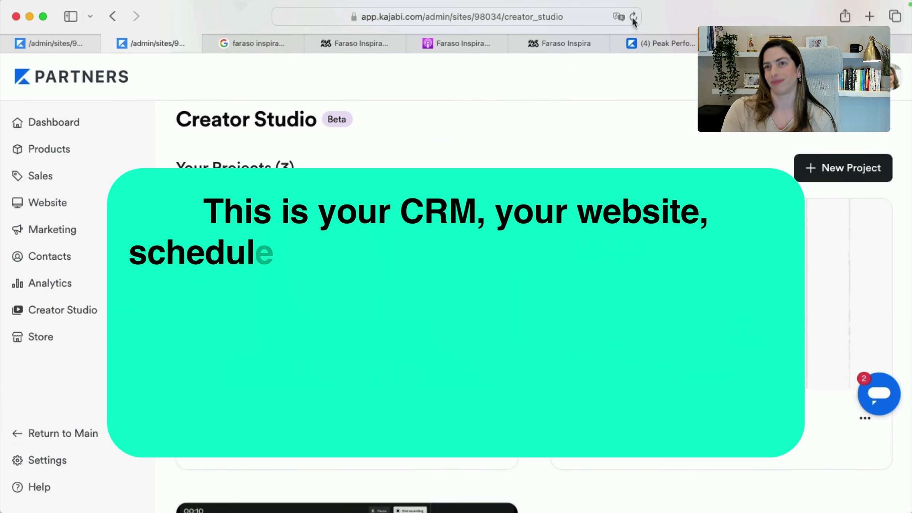
scroll(526, 155, "down", 3)
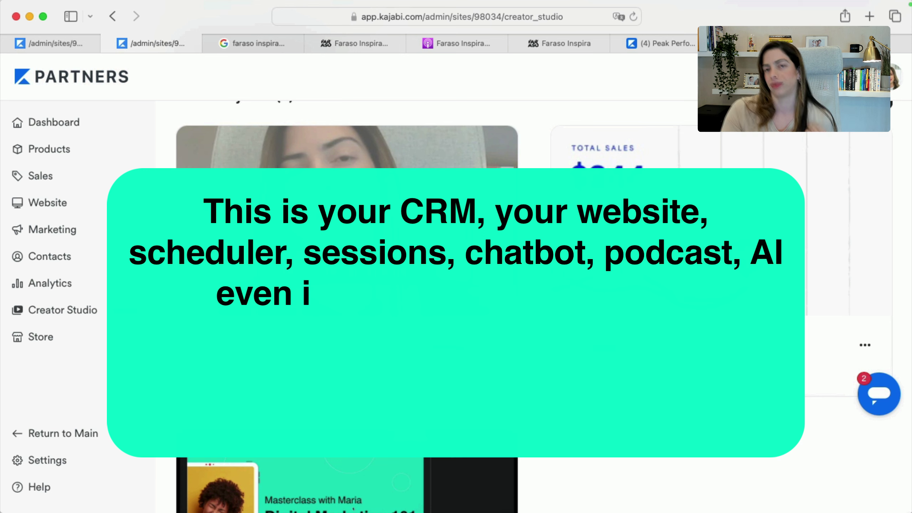
Switch to the tab showing the Official Kajabi private Facebook group page
left_click(634, 17)
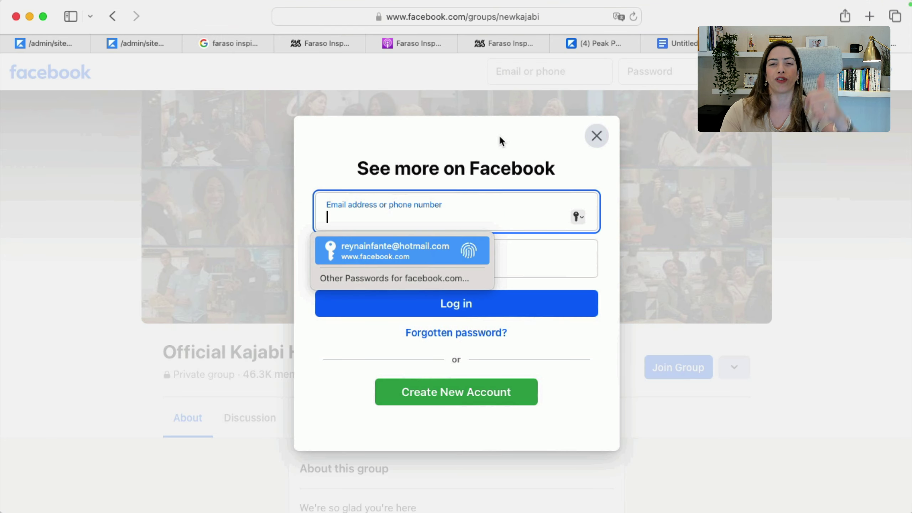
Dismiss the saved-login list and login prompt, then scroll the Official Kajabi Hero Community group
left_click(629, 241)
left_click(596, 136)
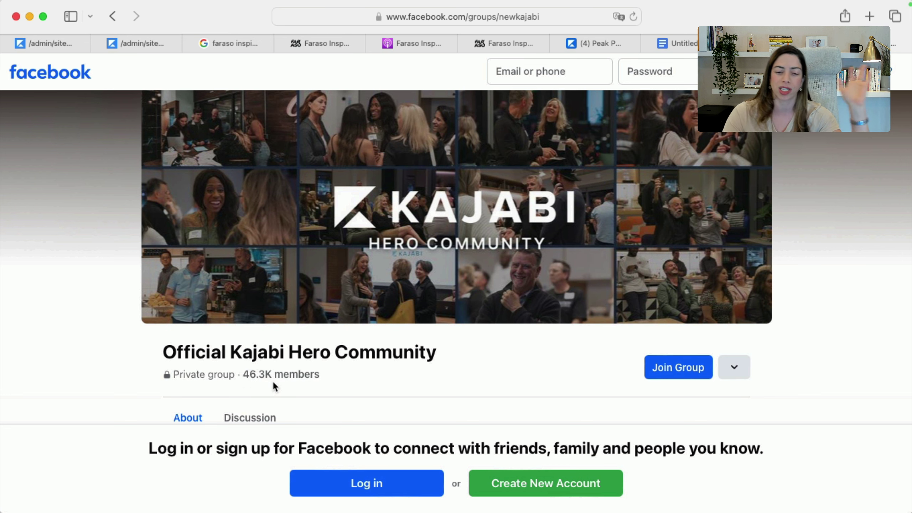
scroll(563, 343, "down", 5)
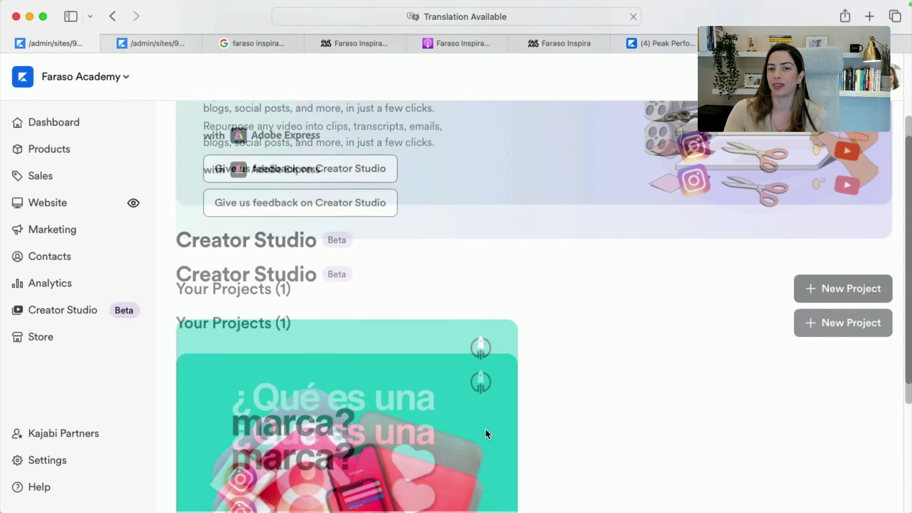
scroll(478, 420, "down", 6)
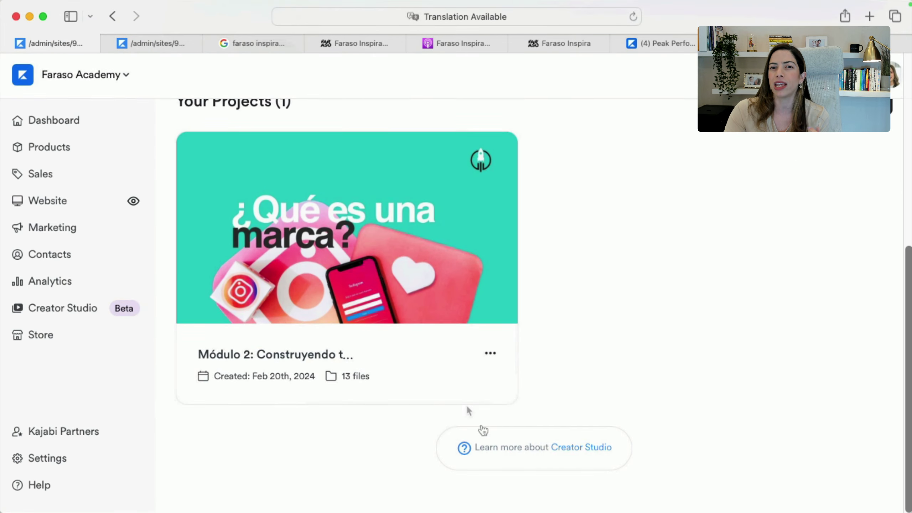
Open the social media naming project in Creator Studio and read its generated Sales page text
left_click(54, 43)
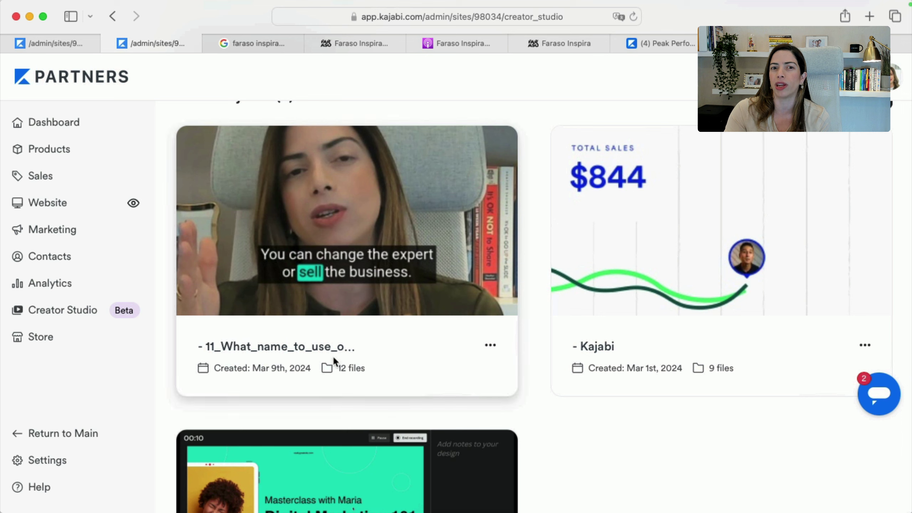
left_click(300, 350)
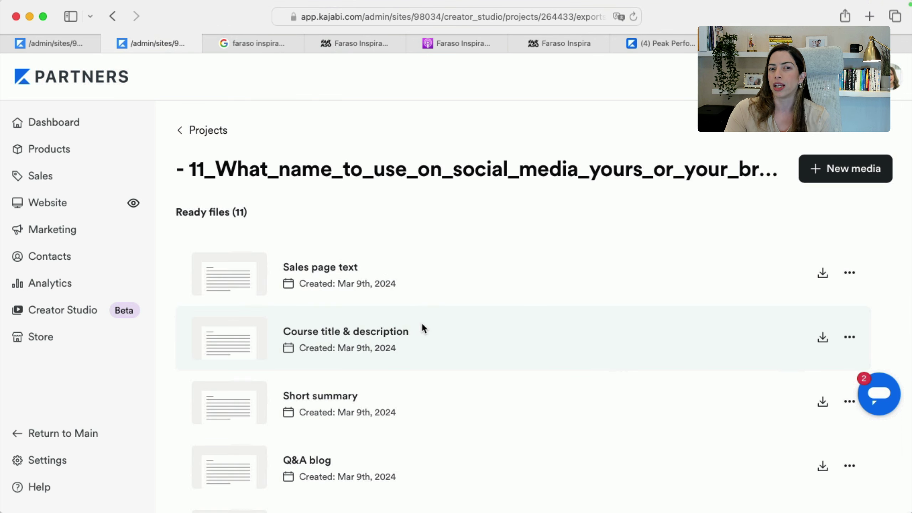
scroll(420, 316, "down", 3)
left_click(333, 155)
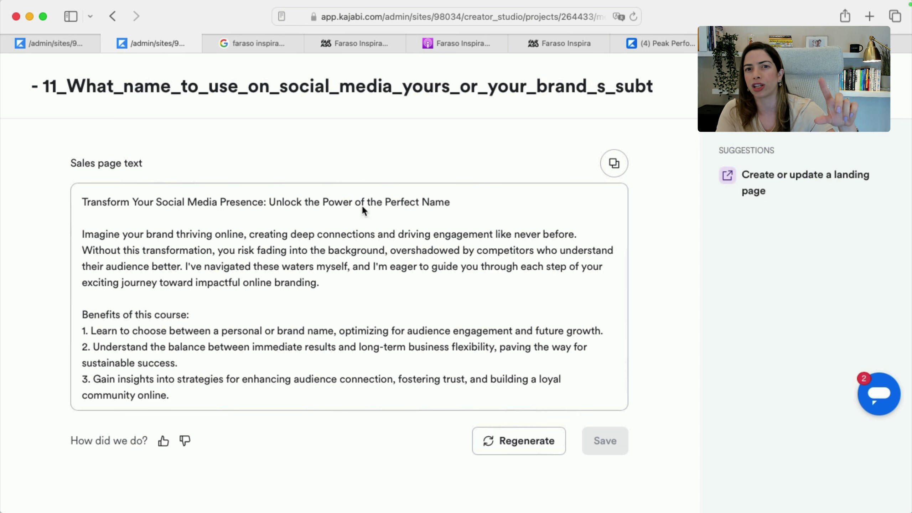
scroll(126, 248, "down", 5)
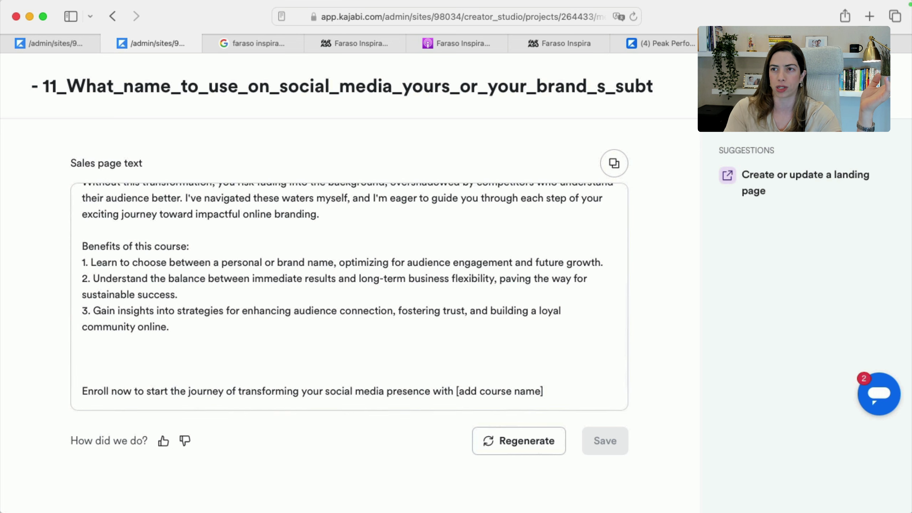
key("Escape")
Review the generated Course title & description and the YouTube video title ideas
scroll(306, 281, "down", 3)
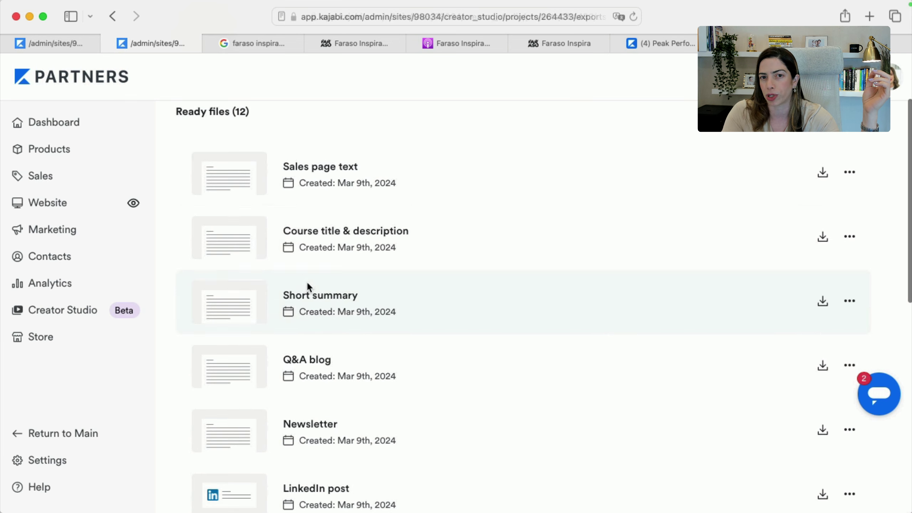
left_click(356, 249)
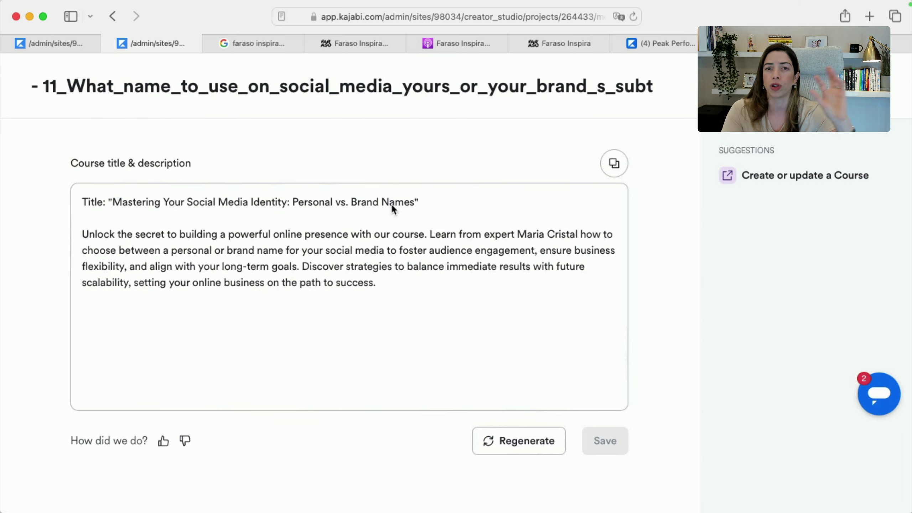
key("super+bracketleft")
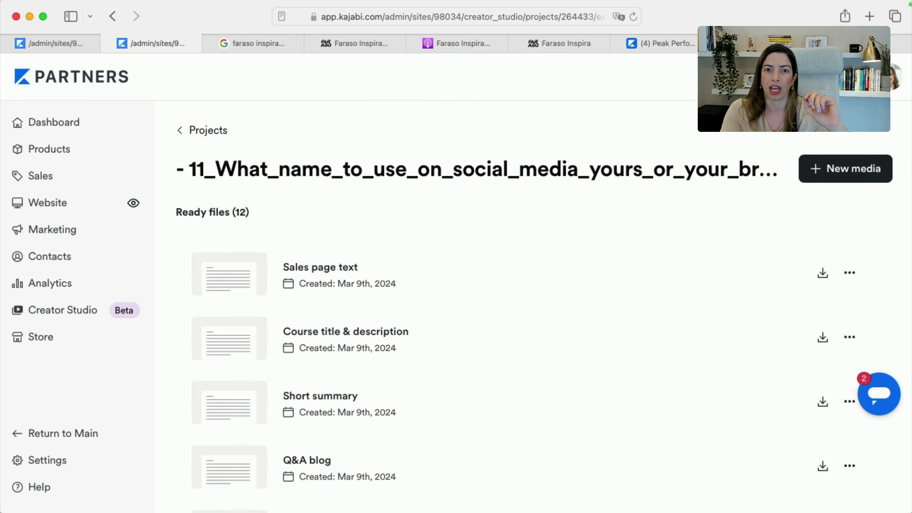
scroll(229, 424, "down", 8)
scroll(322, 466, "down", 3)
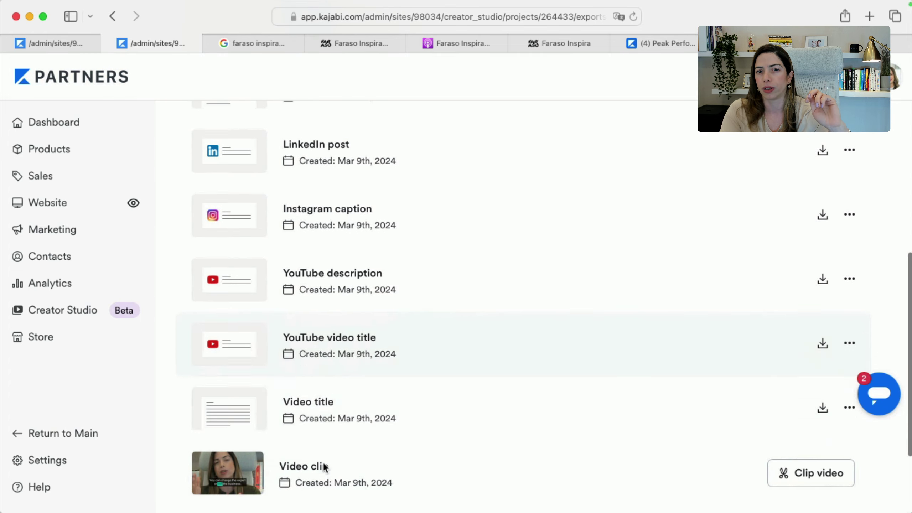
left_click(358, 340)
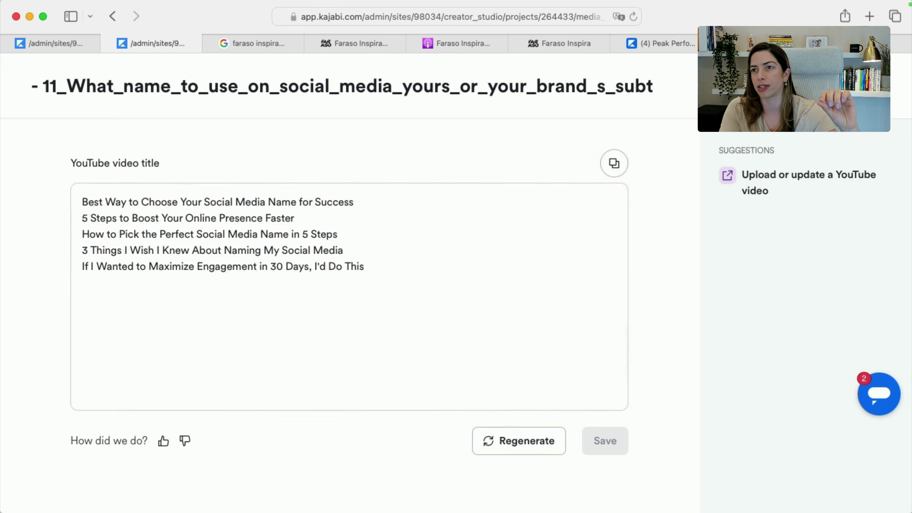
left_click(873, 86)
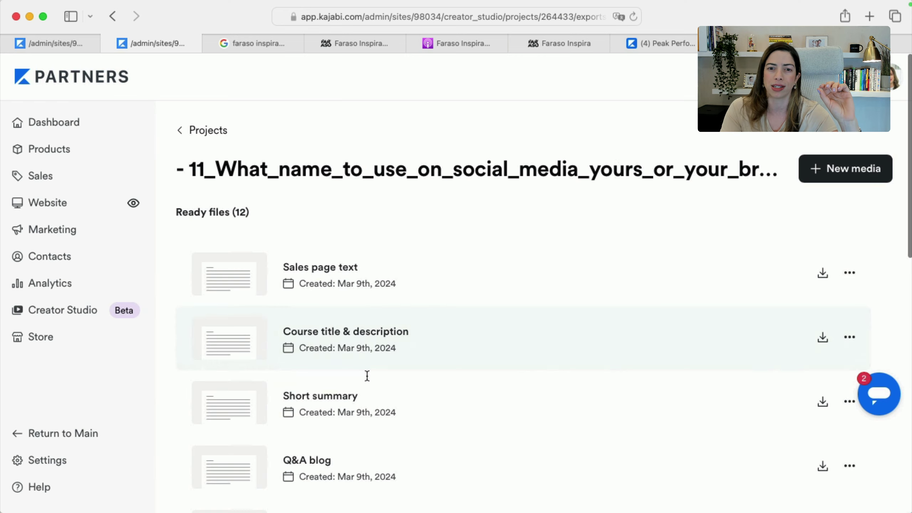
scroll(367, 413, "down", 10)
scroll(366, 413, "down", 3)
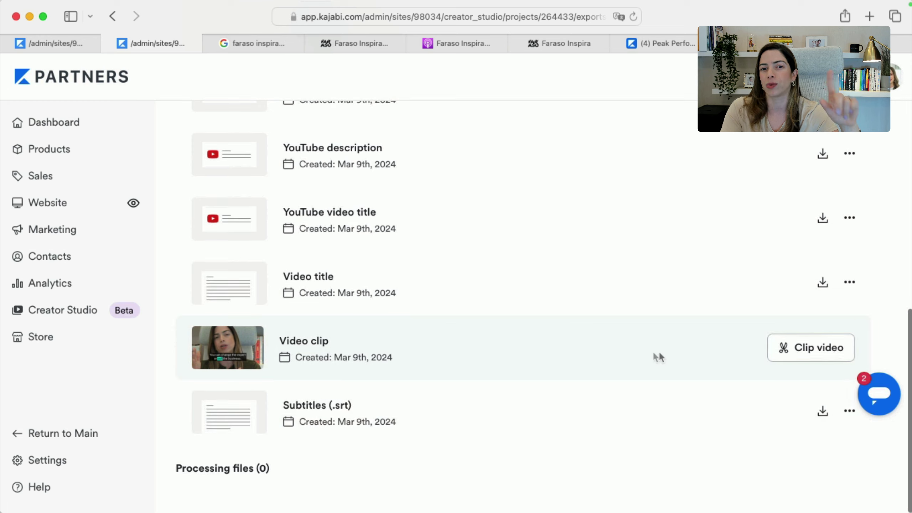
In the clip editor, add the 0:00, 0:11, 0:40 and 1:04 transcript lines to Highlights
left_click(783, 349)
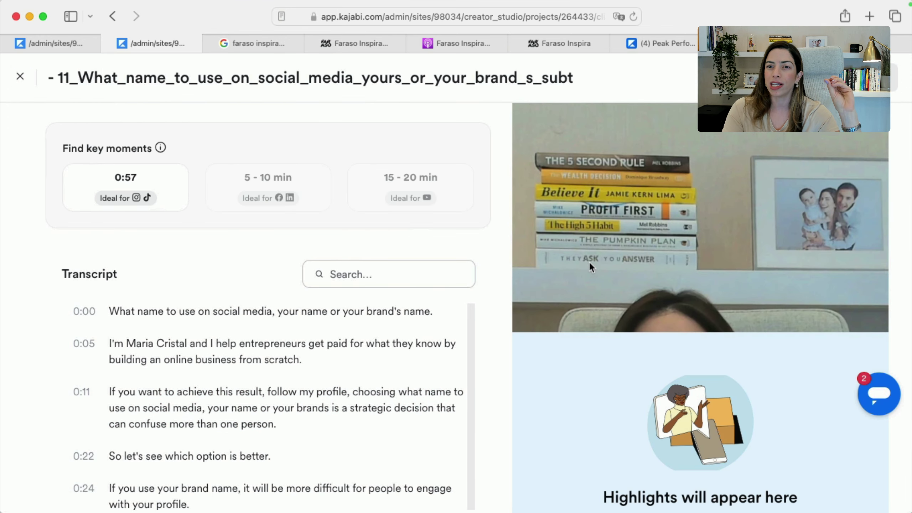
scroll(590, 265, "down", 2)
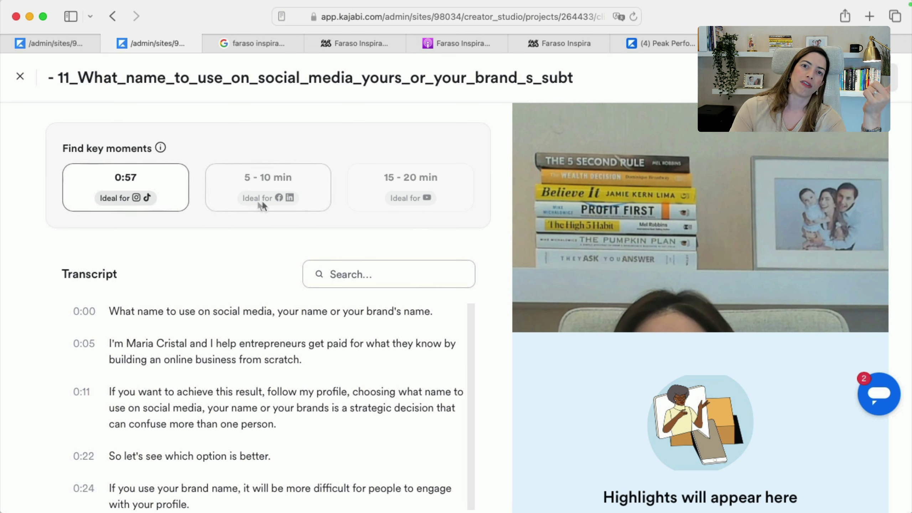
scroll(266, 305, "down", 3)
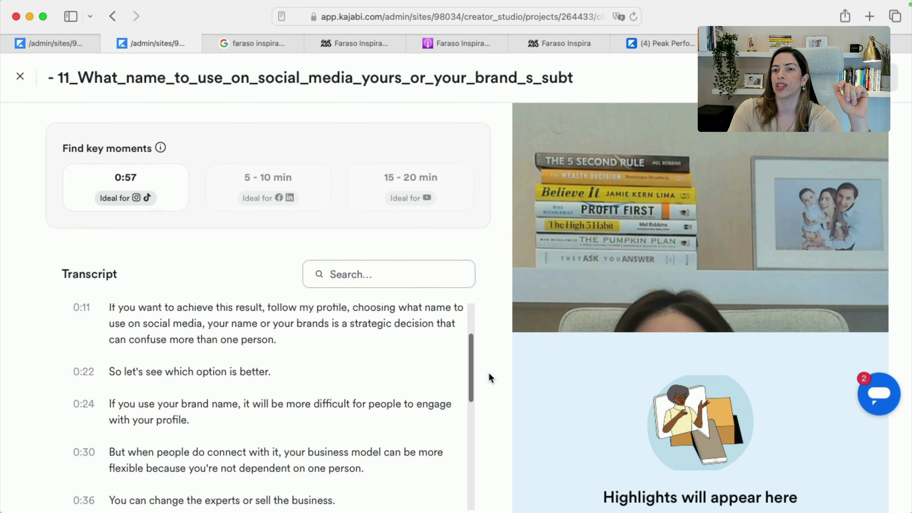
scroll(308, 388, "up", 3)
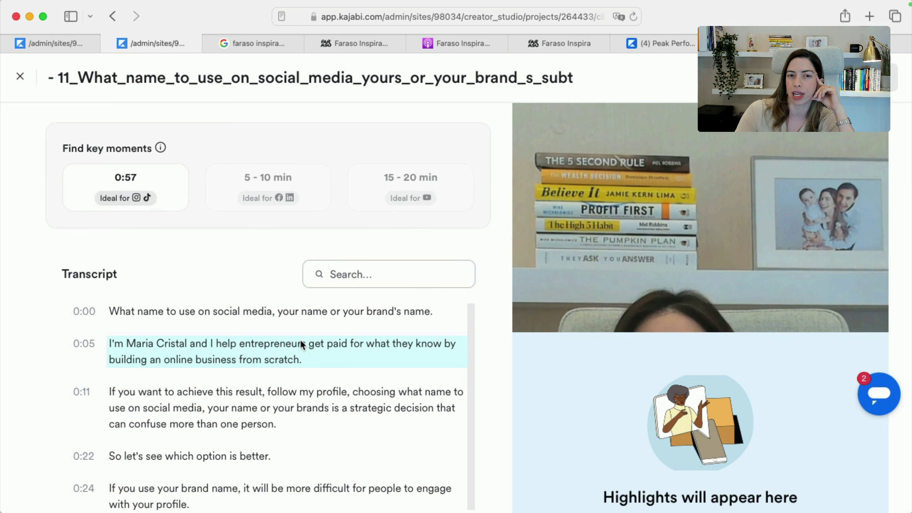
left_click(207, 311)
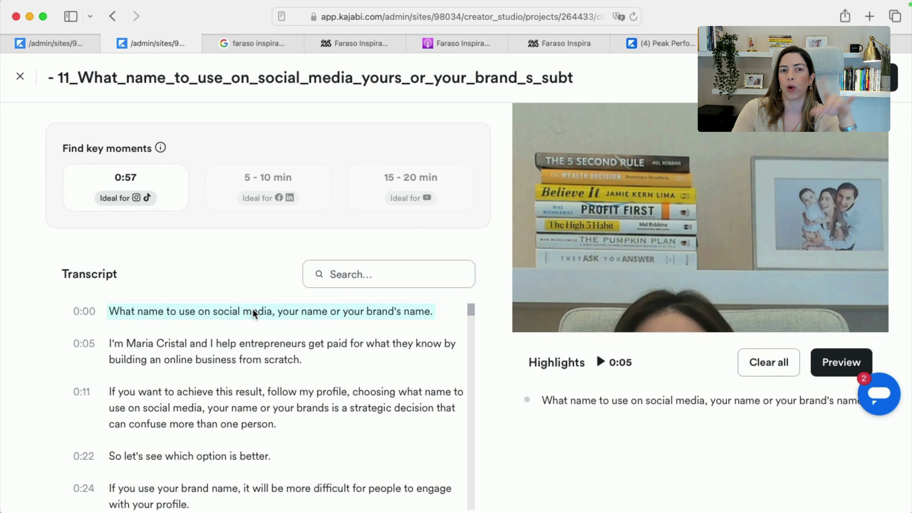
scroll(223, 463, "down", 2)
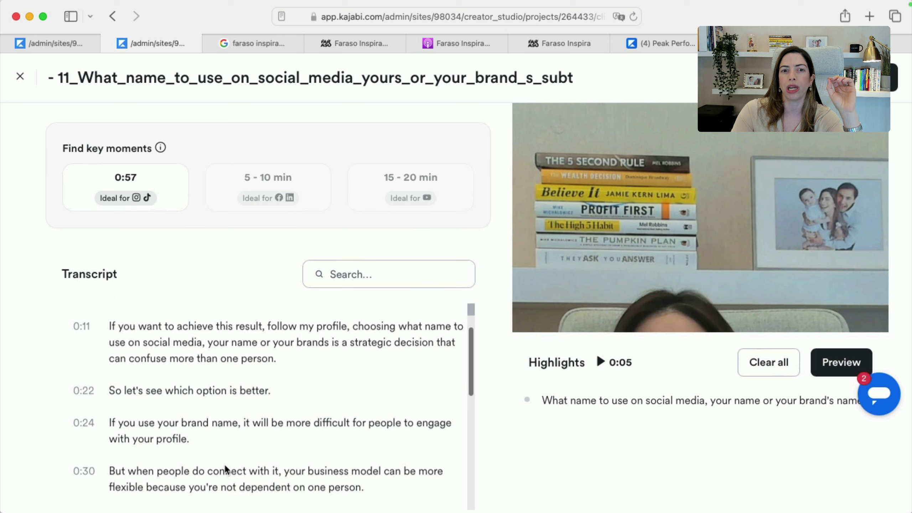
left_click(229, 357)
scroll(229, 418, "down", 4)
left_click(247, 408)
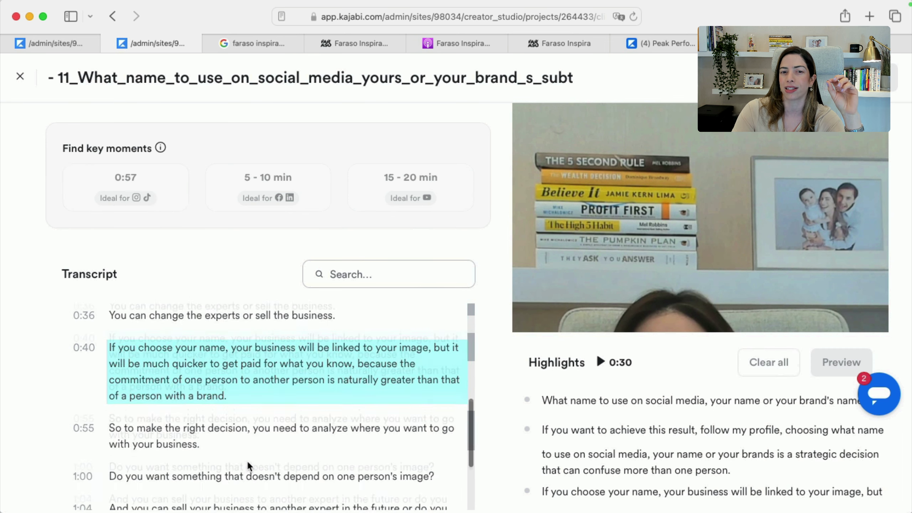
scroll(241, 454, "down", 3)
left_click(250, 412)
Preview the assembled 0:40 highlight clip, then close the preview
scroll(644, 468, "down", 3)
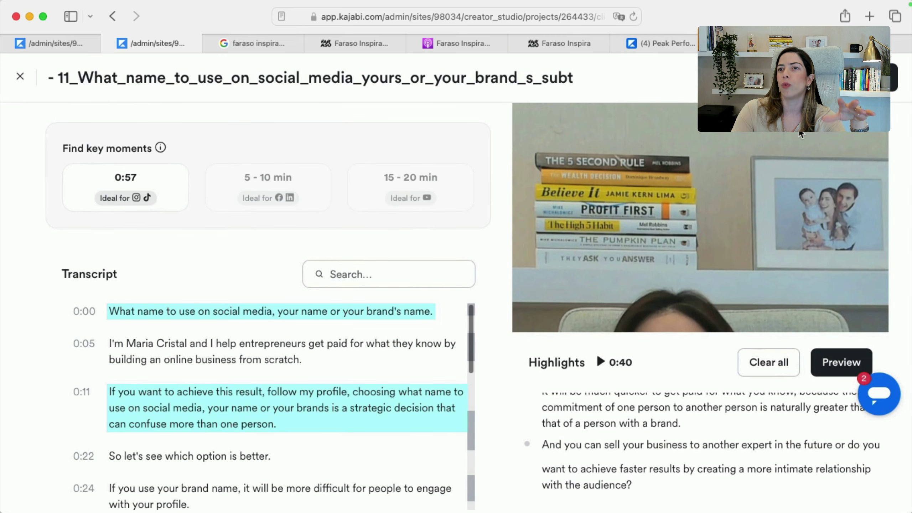
left_click(833, 365)
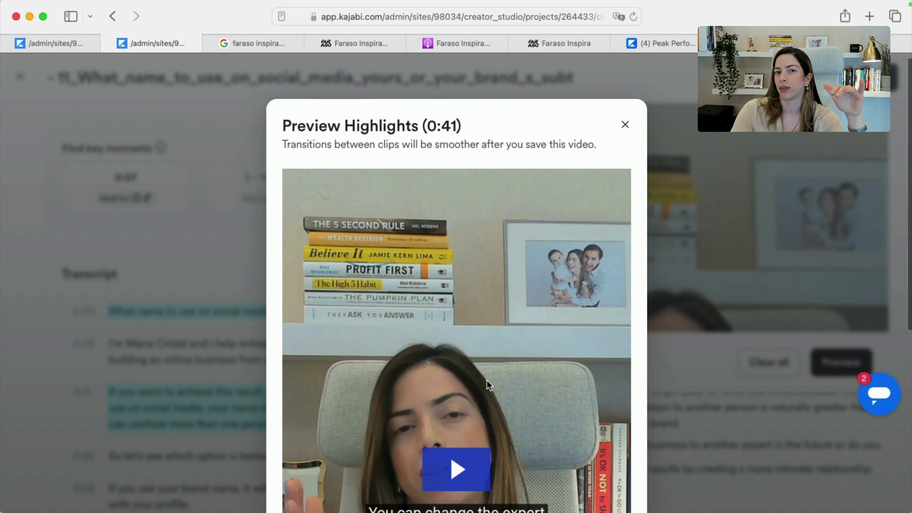
scroll(486, 380, "down", 8)
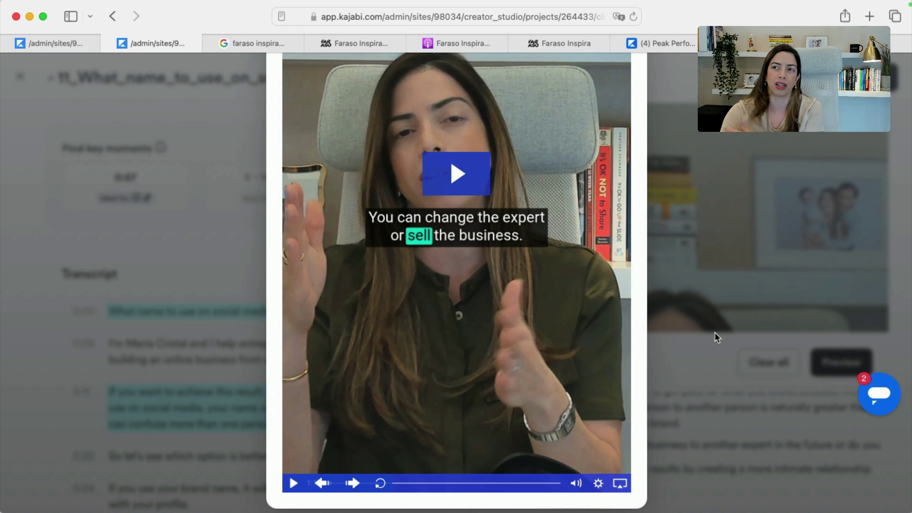
left_click(714, 333)
scroll(637, 433, "up", 5)
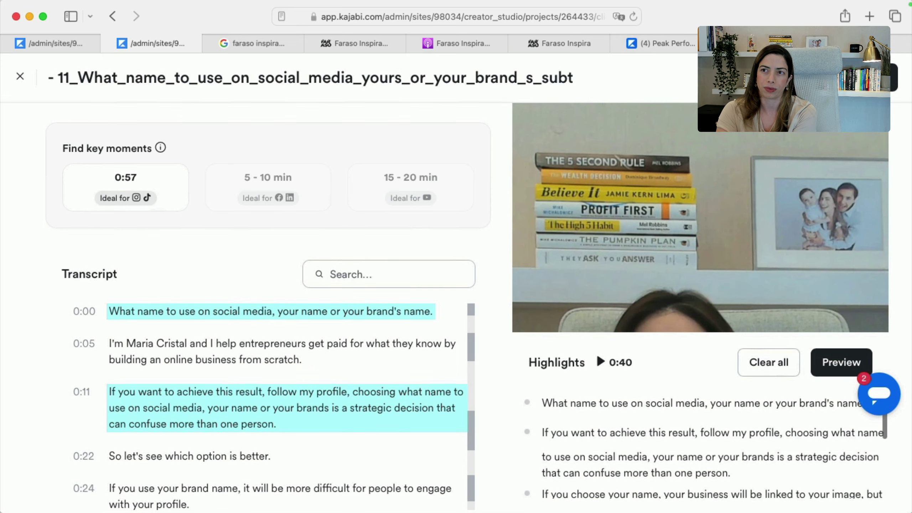
Save the highlights as a new clip, then browse the Kajabi project's exported files
left_click(894, 77)
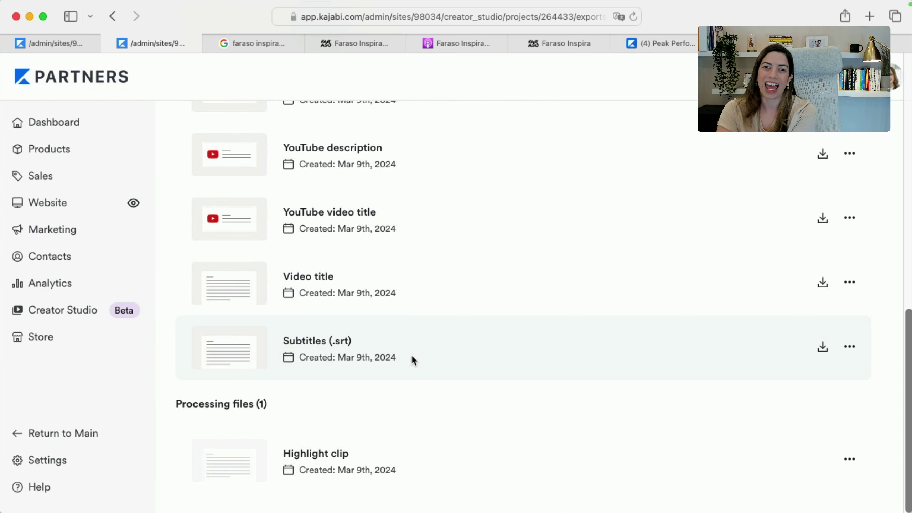
scroll(372, 434, "up", 15)
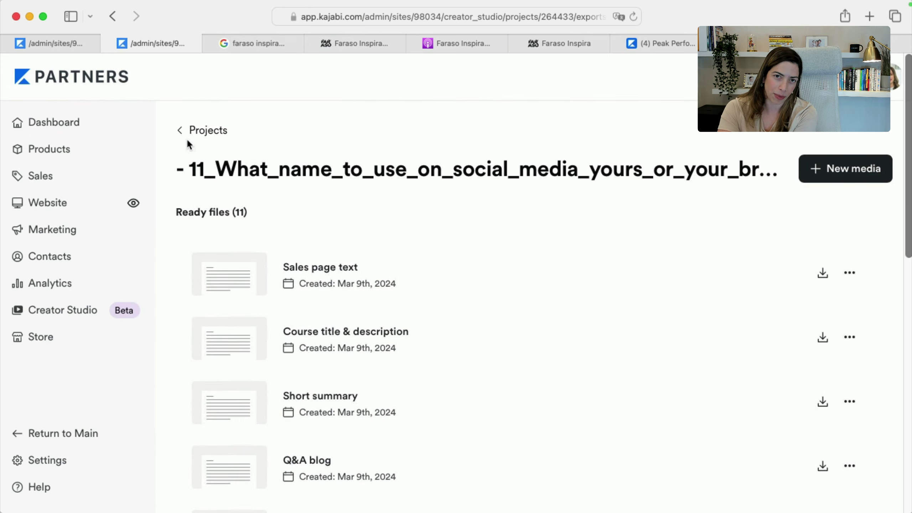
left_click(181, 130)
scroll(603, 481, "down", 8)
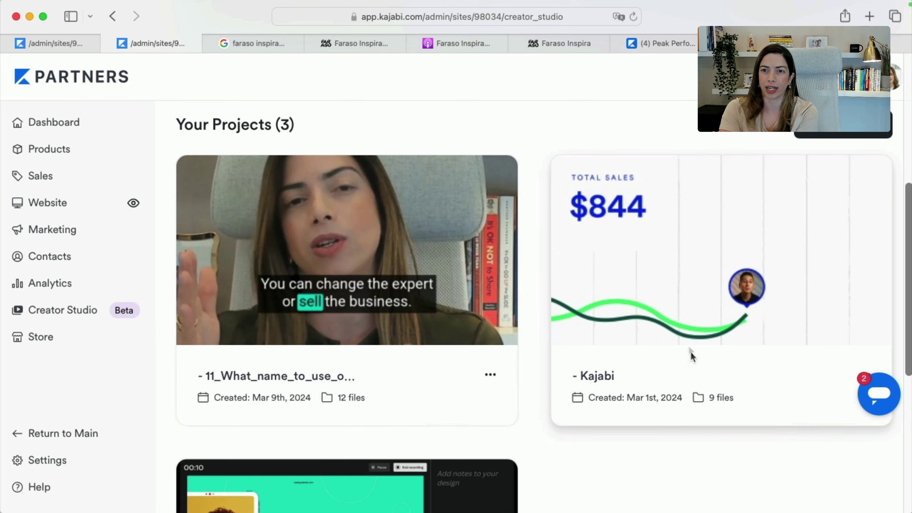
left_click(681, 334)
scroll(682, 334, "down", 10)
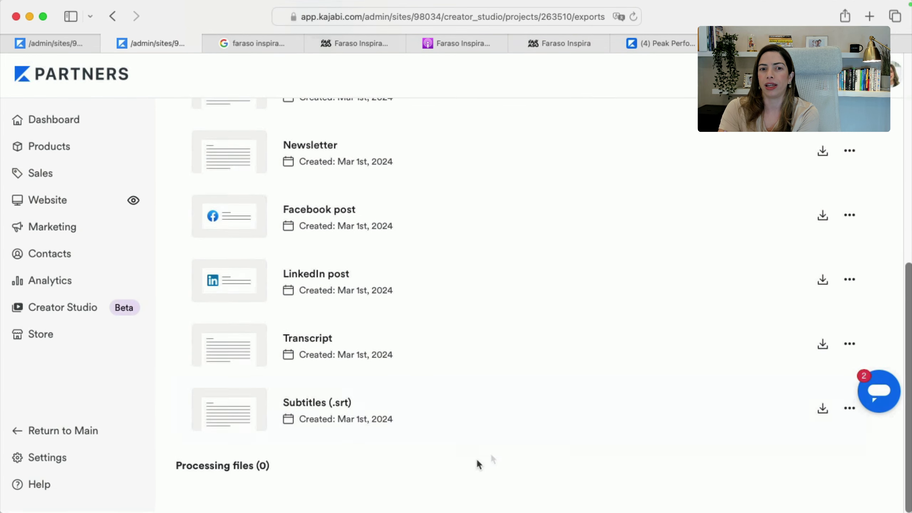
left_click(112, 16)
scroll(295, 377, "down", 8)
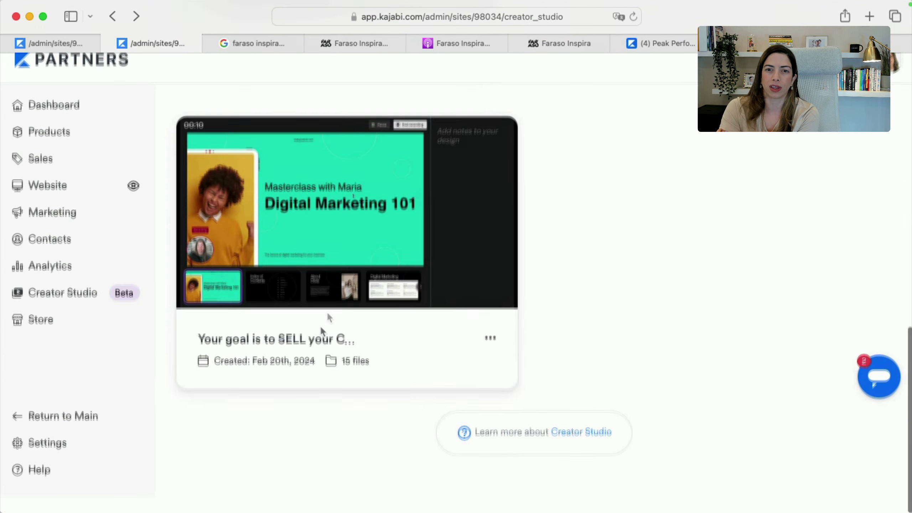
Open the 'SELL your Course' project's highlight clip in the video editor, then return to its files
left_click(339, 283)
scroll(478, 383, "down", 10)
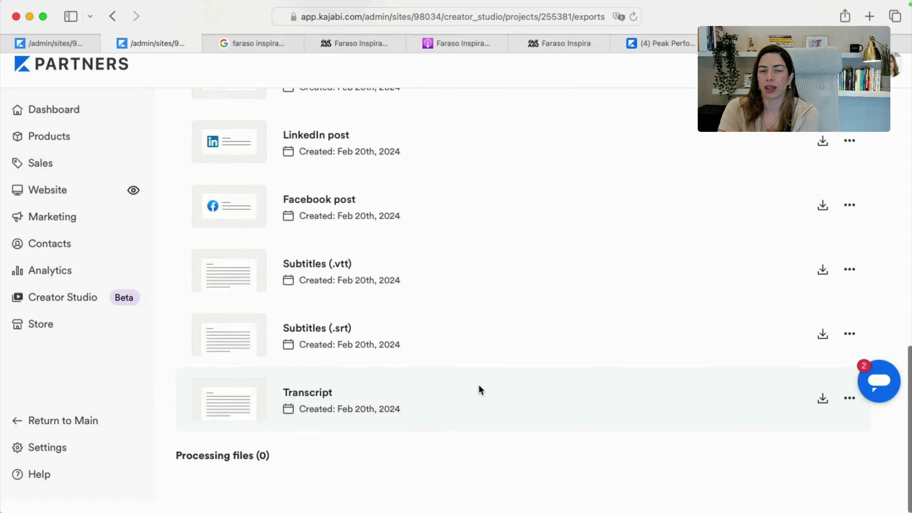
scroll(479, 388, "up", 10)
scroll(729, 383, "down", 1)
left_click(750, 344)
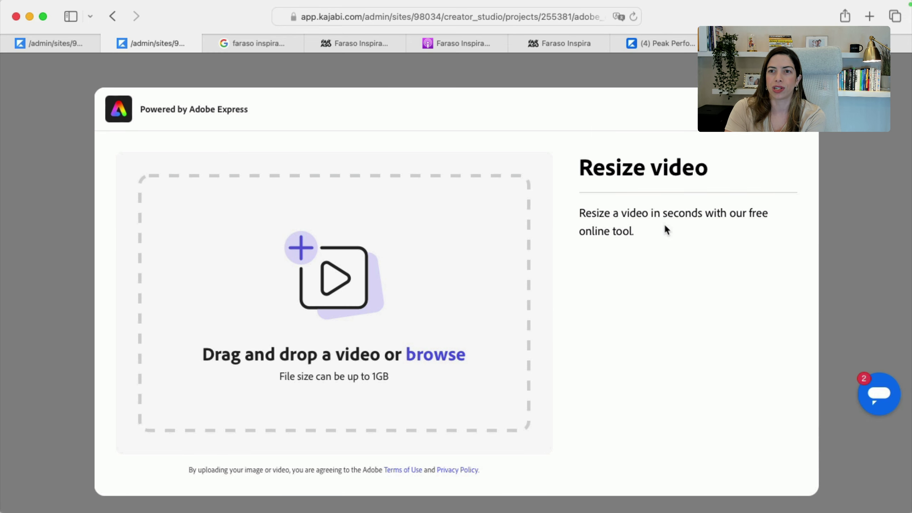
scroll(665, 226, "down", 1)
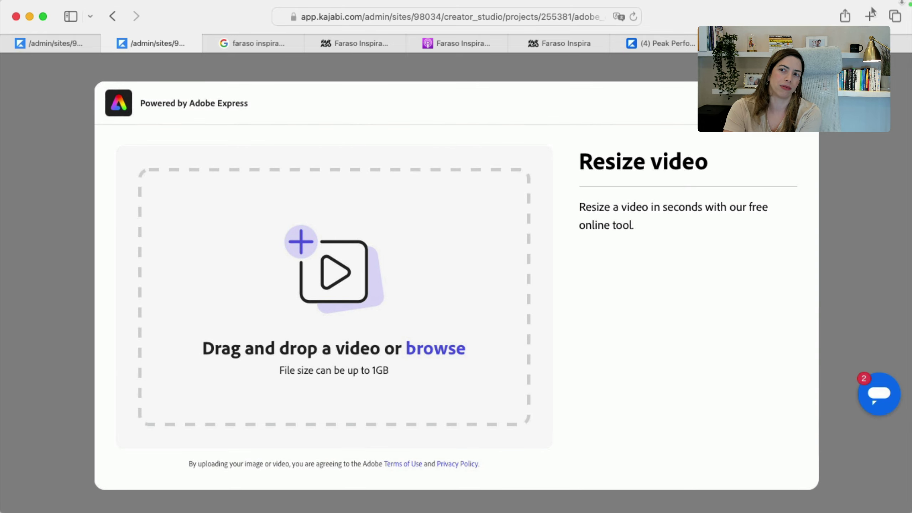
key("F4")
key("Escape")
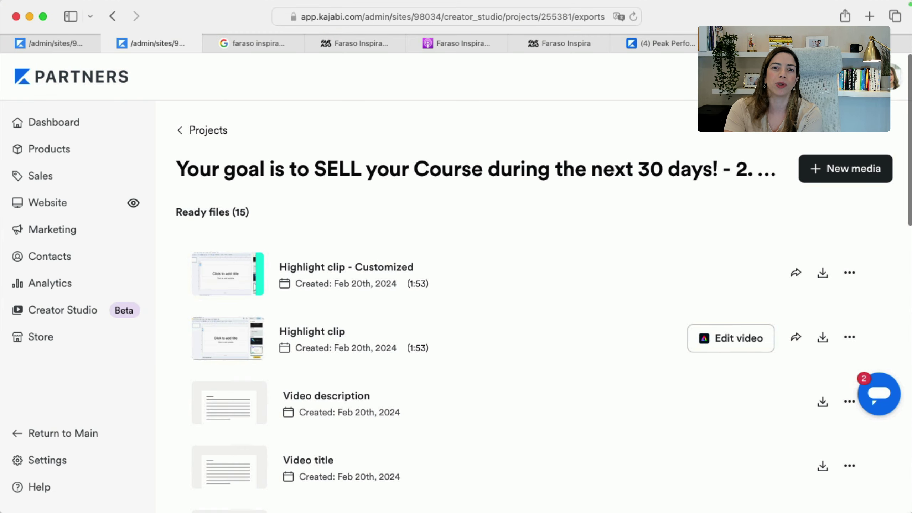
In a new tab, go to the creator's YouTube channel and open the Multiply Content tutorial
key("super+t")
type("yout")
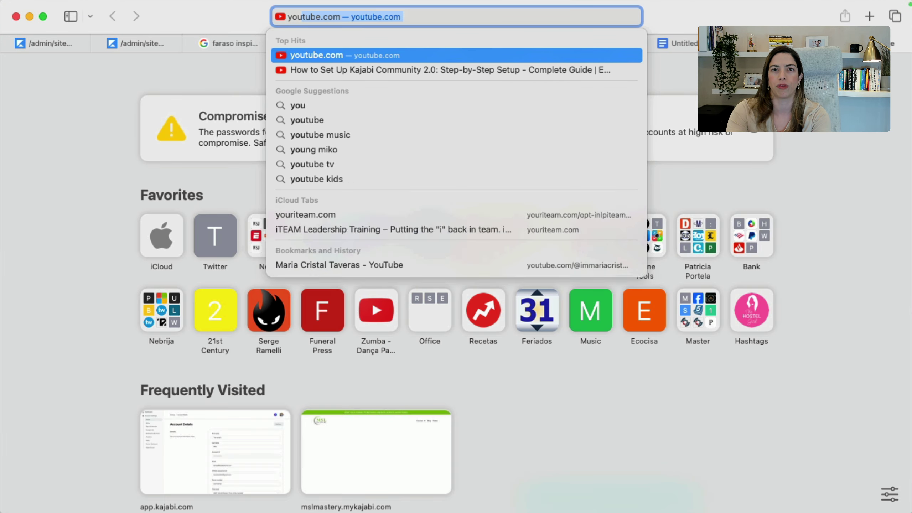
type("ube.com/@i")
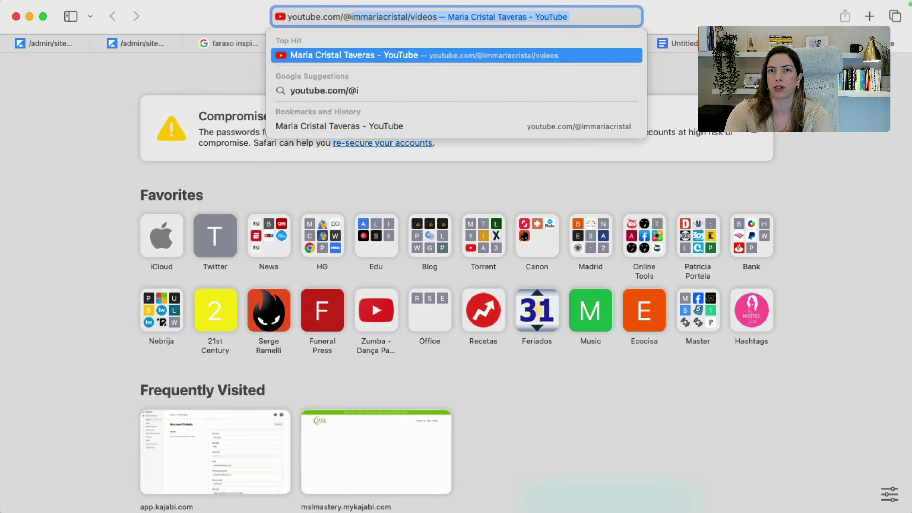
key("Return")
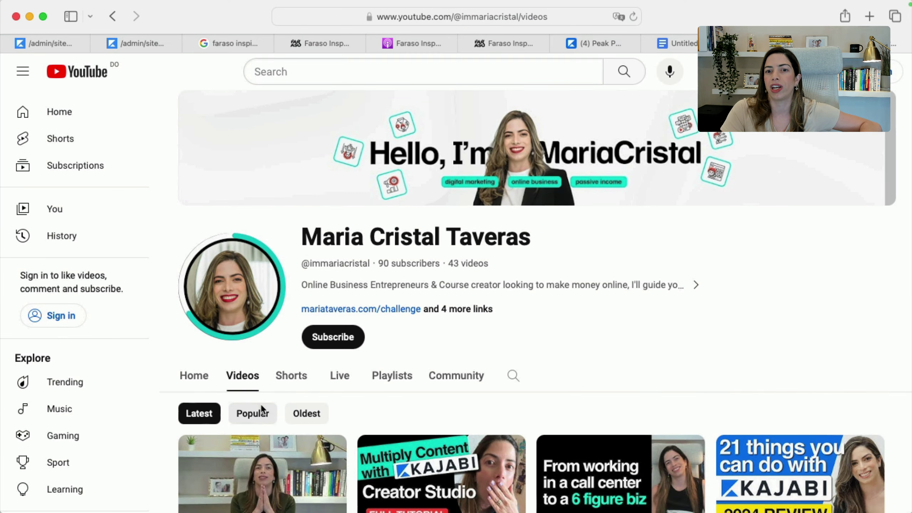
scroll(260, 406, "down", 5)
left_click(462, 361)
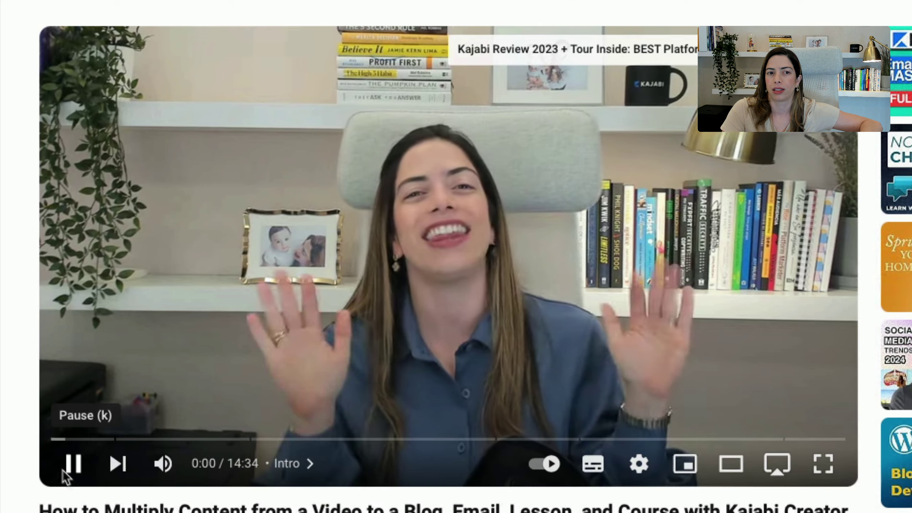
Skip through the tutorial's chapters to Editing video at 10:33, then return to Kajabi
left_click(48, 417)
left_click(285, 438)
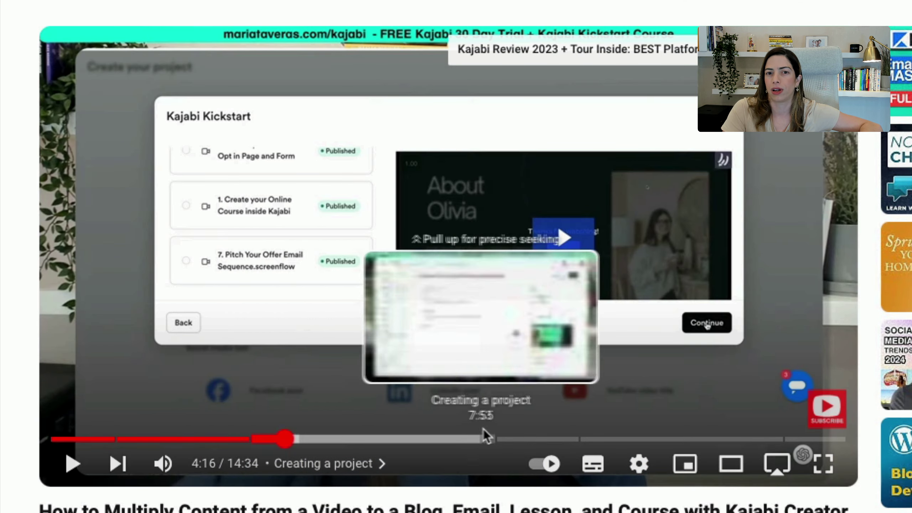
left_click(494, 438)
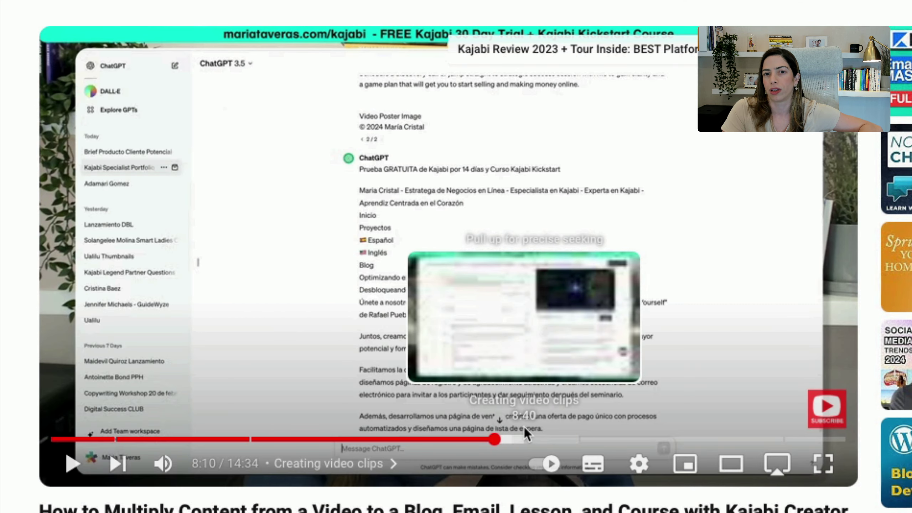
left_click(523, 438)
left_click(627, 438)
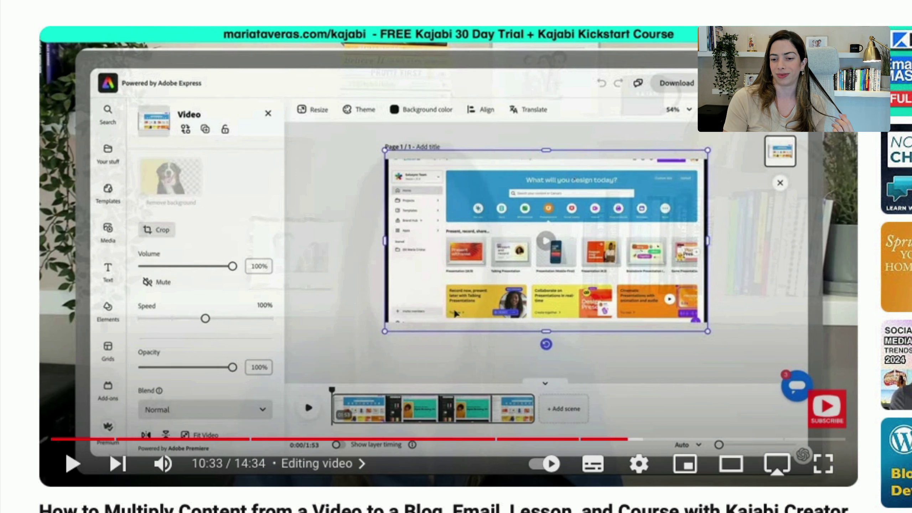
left_click(200, 2)
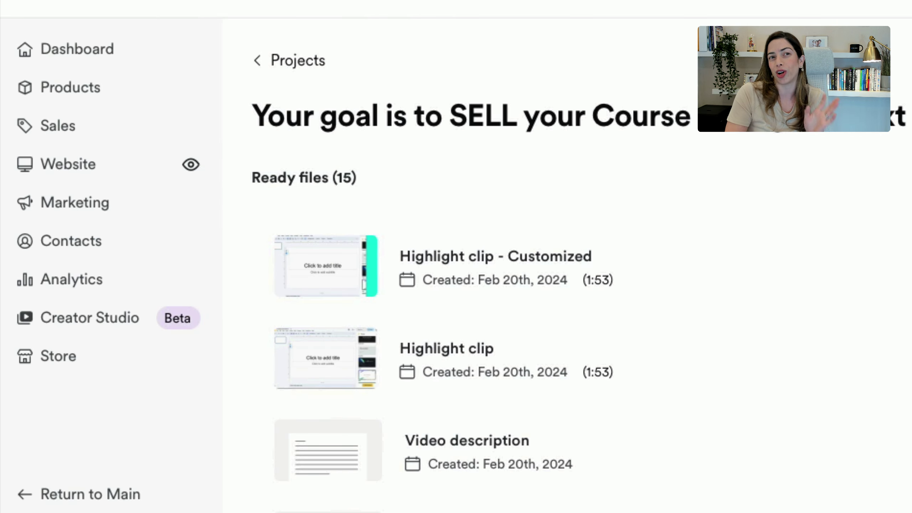